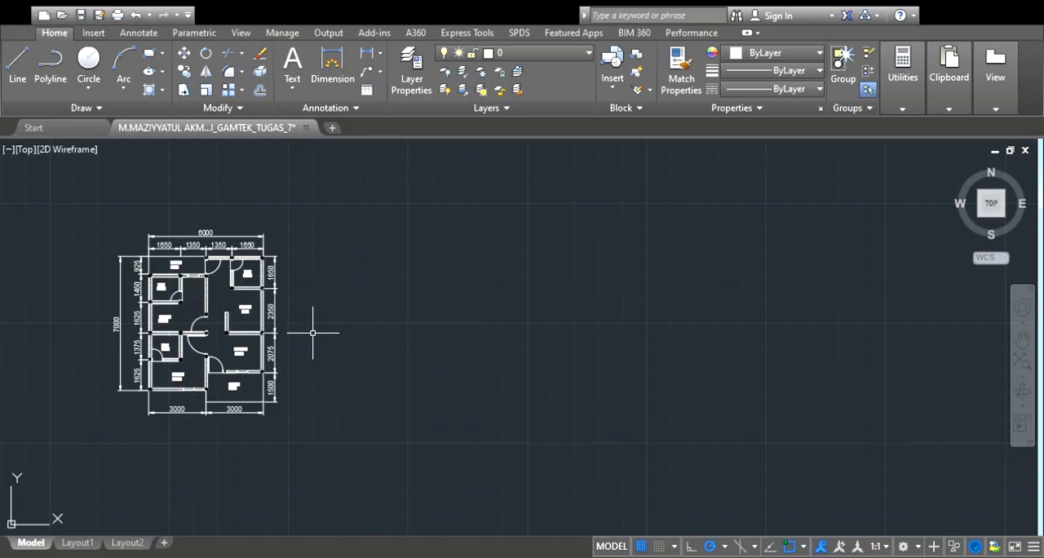
scroll(311, 327, up, 2)
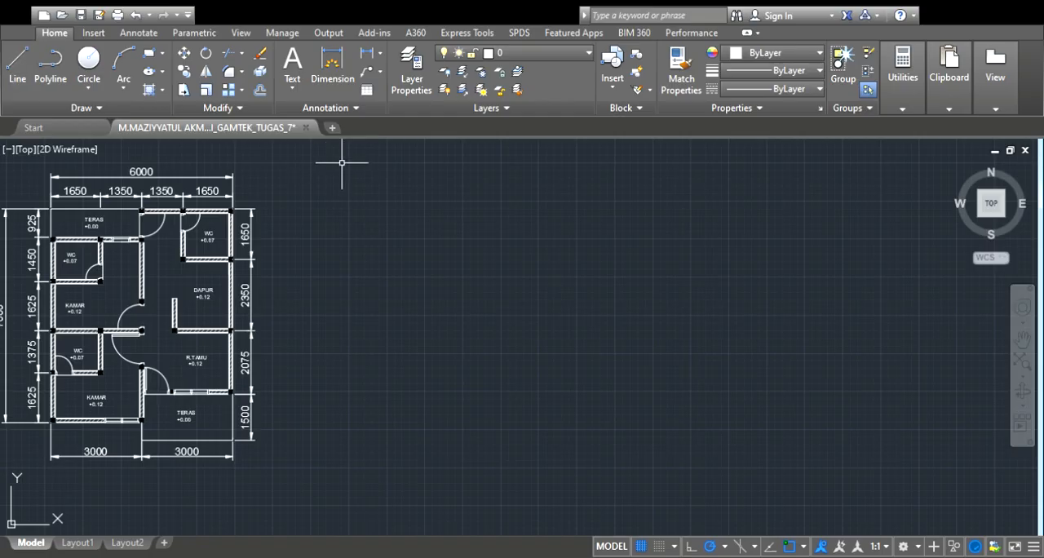
click(362, 147)
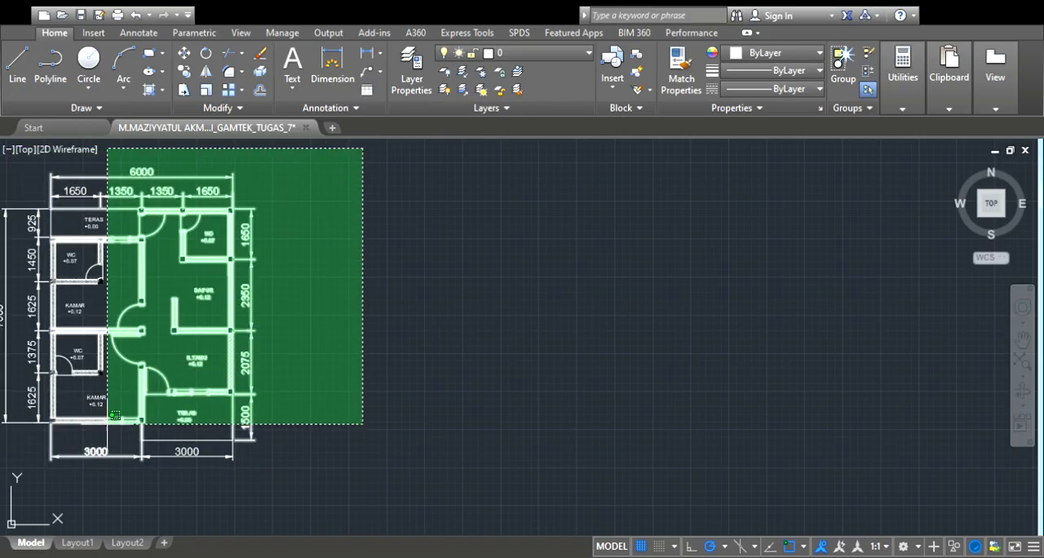
click(315, 291)
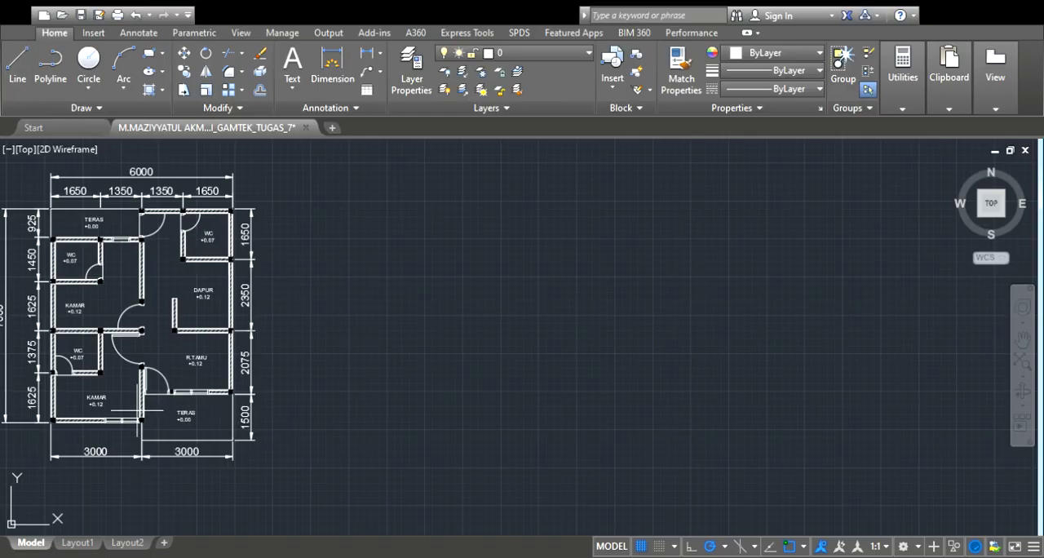
Draw a ground line beside the floor plan, as wide as the house, with a vertical wall line rising from its right end
scroll(148, 430, up, 2)
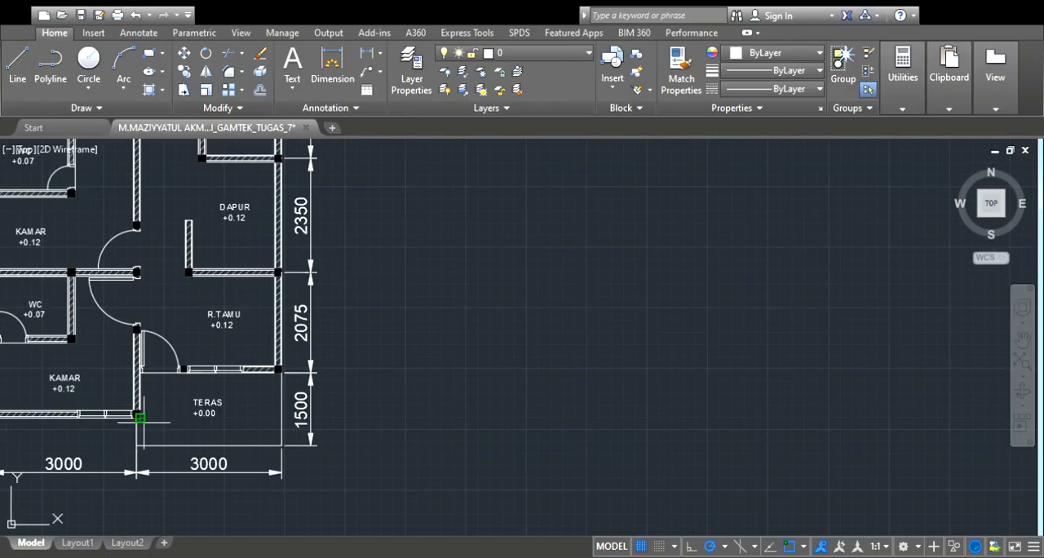
scroll(140, 418, up, 2)
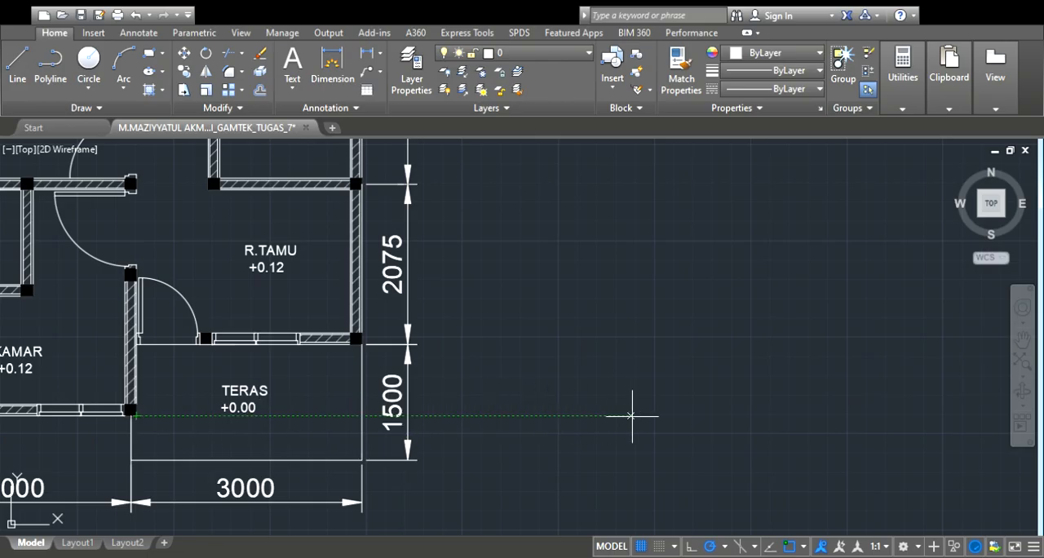
scroll(668, 415, down, 3)
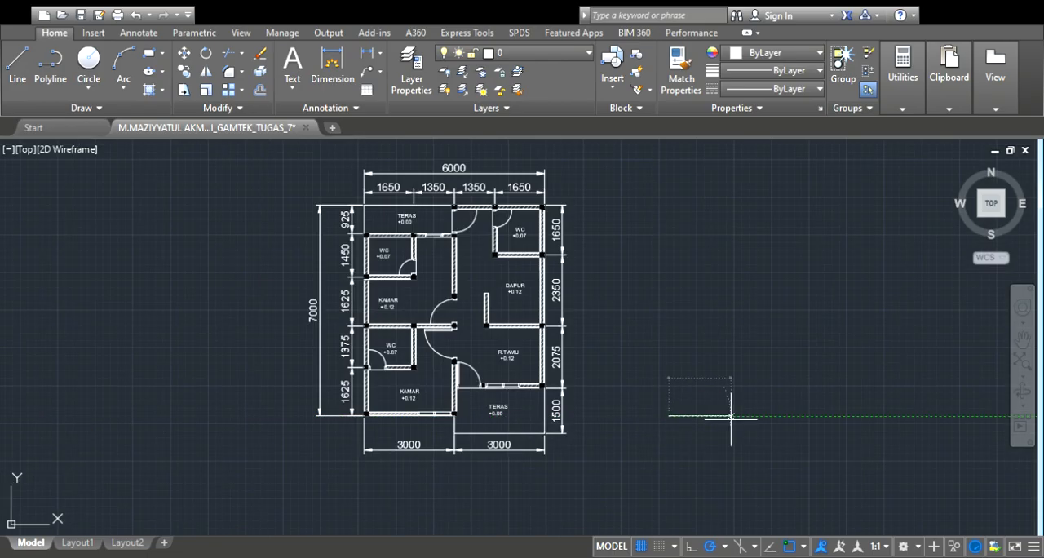
click(850, 416)
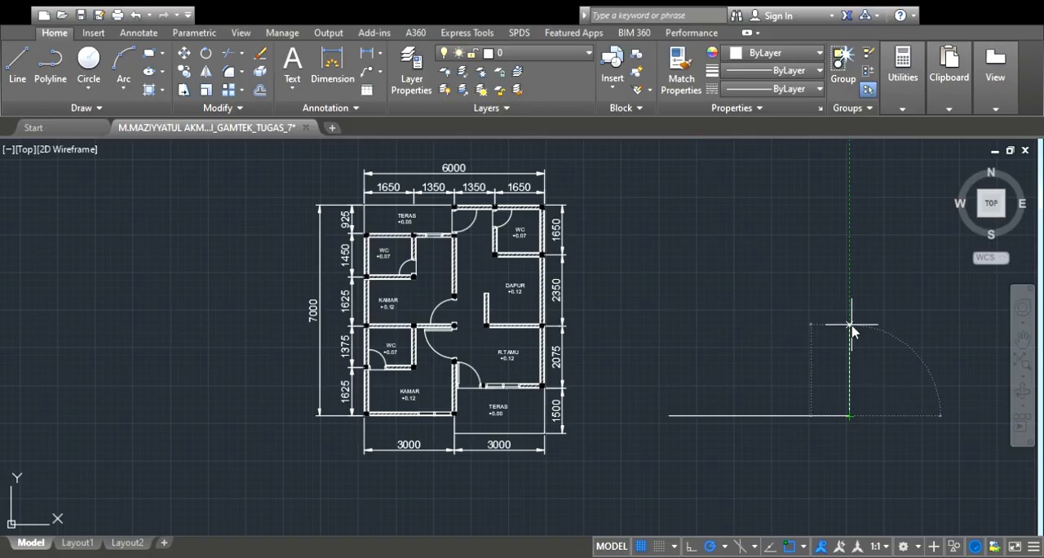
click(850, 325)
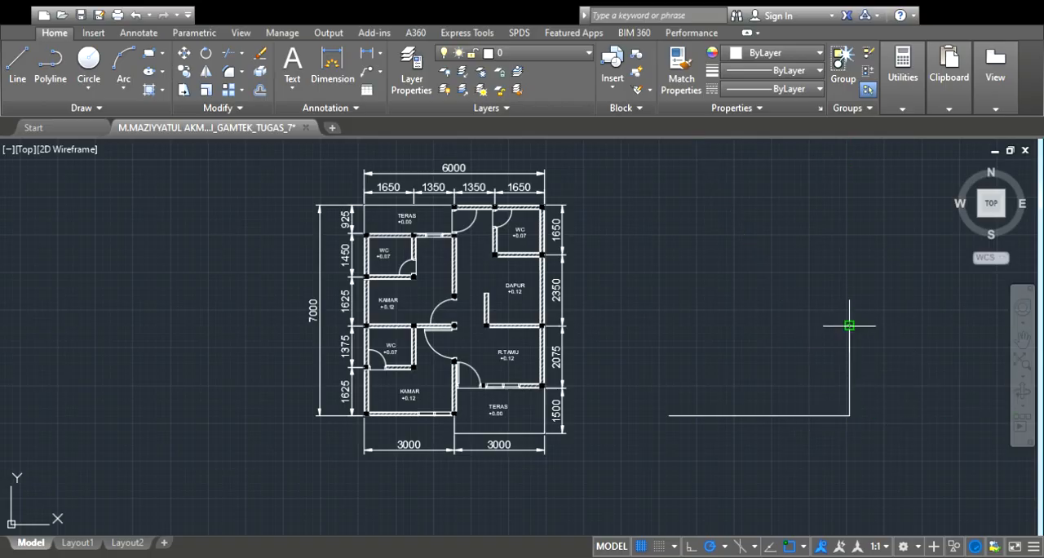
Mirror the right wall line about the ground line's vertical centre axis, keeping the original
click(850, 369)
text(mi)
key(Return)
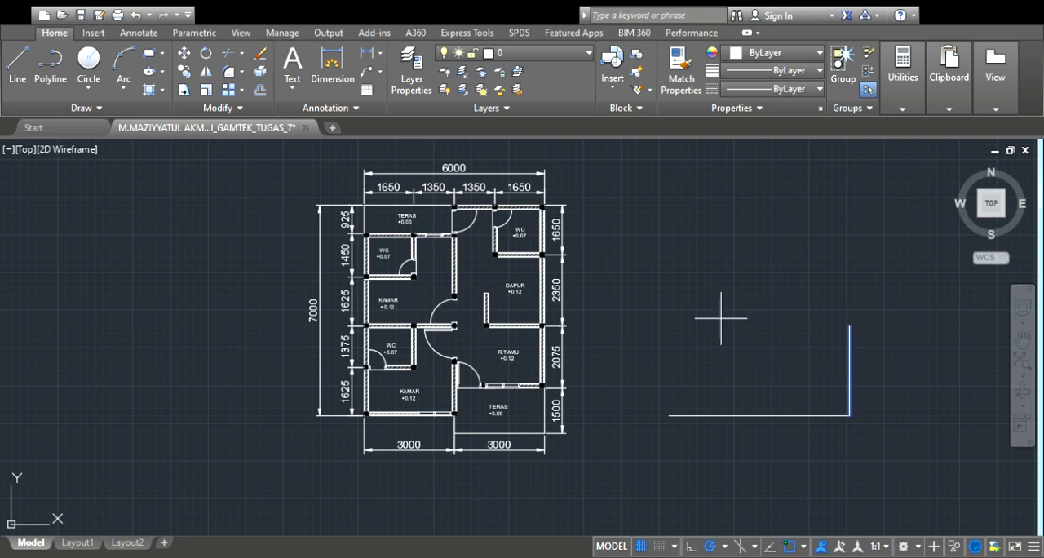
click(758, 417)
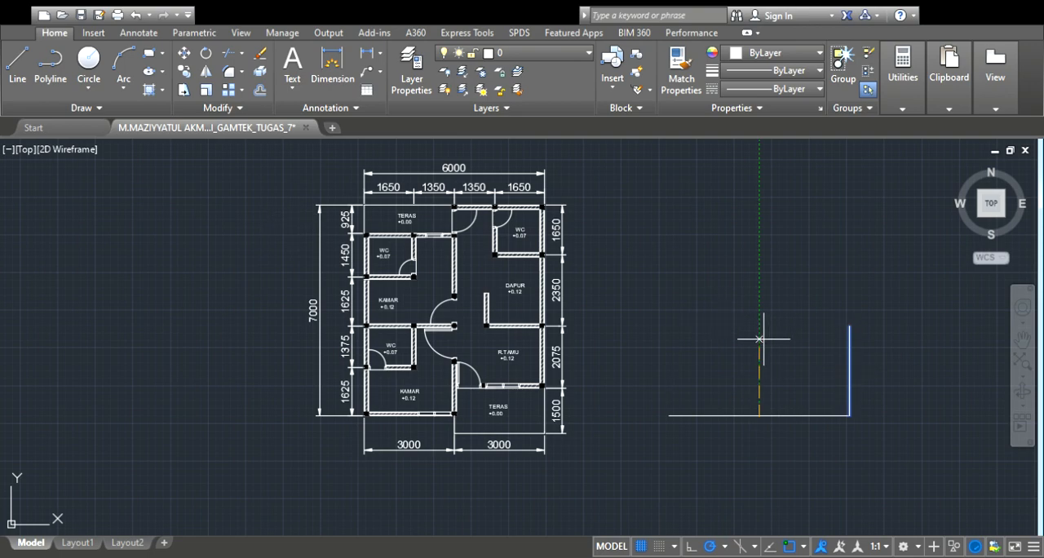
click(757, 328)
key(Return)
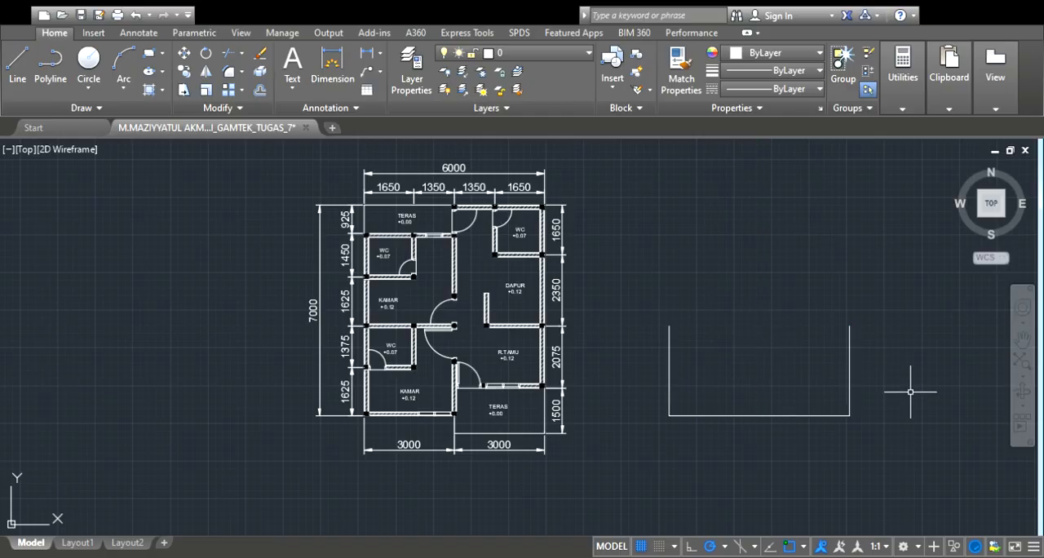
Draw the raised floor edge above the right half of the ground line, from the right wall to the midpoint and down to the ground
scroll(909, 408, up, 2)
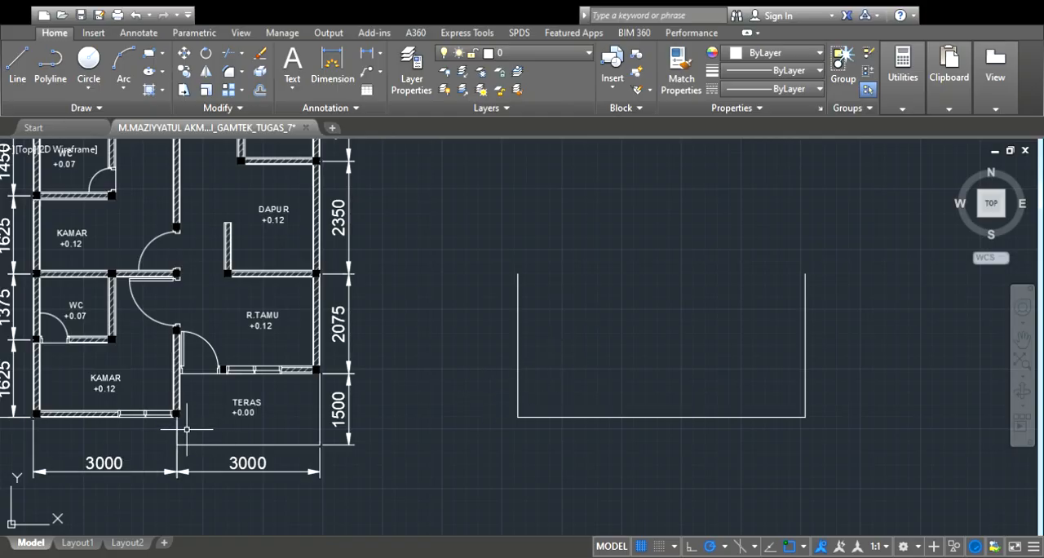
click(17, 84)
scroll(804, 419, up, 2)
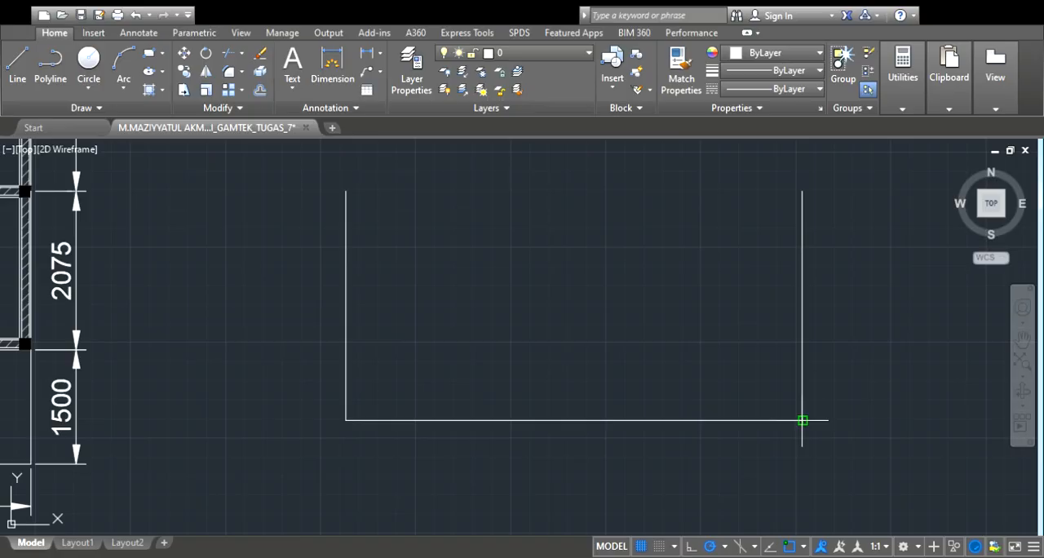
click(802, 420)
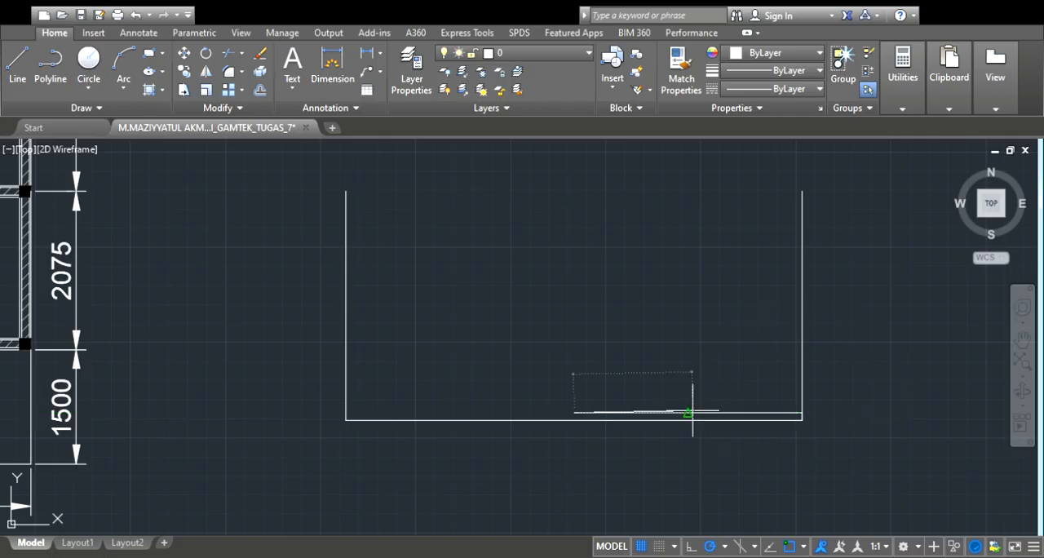
scroll(576, 422, up, 5)
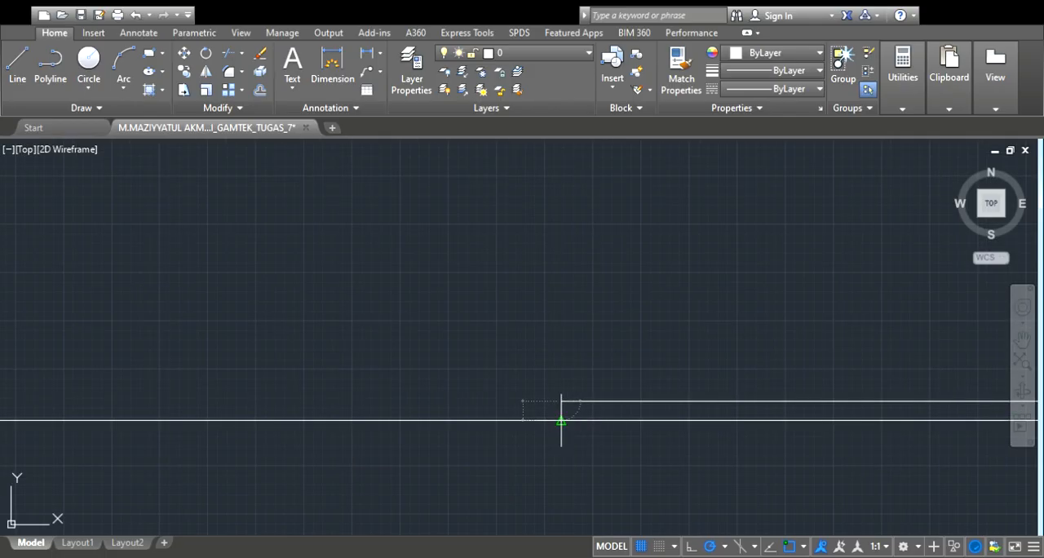
click(563, 419)
key(Escape)
scroll(704, 403, down, 4)
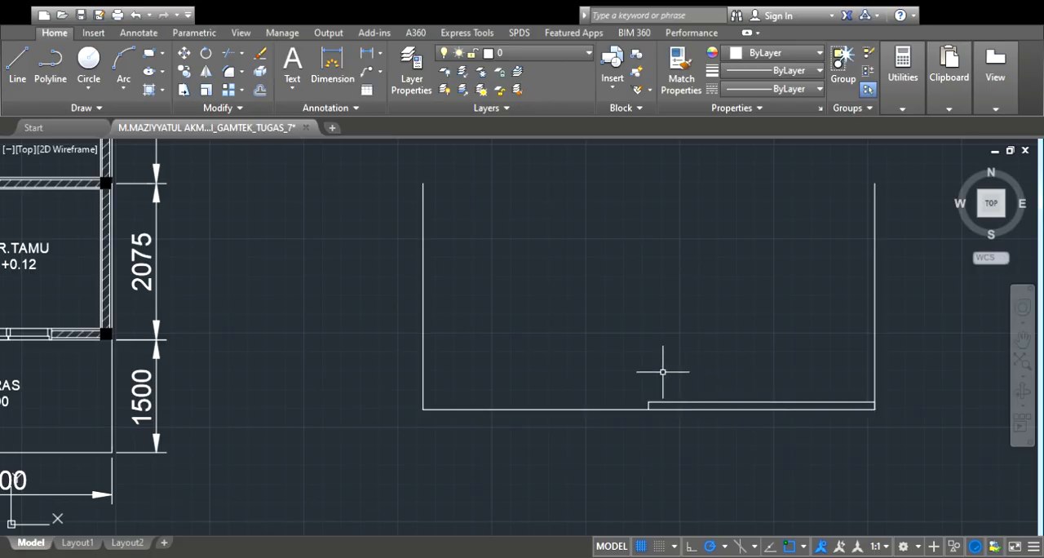
Place a vertical wall line at the ground line's midpoint, as tall as the outer wall lines
scroll(653, 364, down, 2)
scroll(130, 383, up, 4)
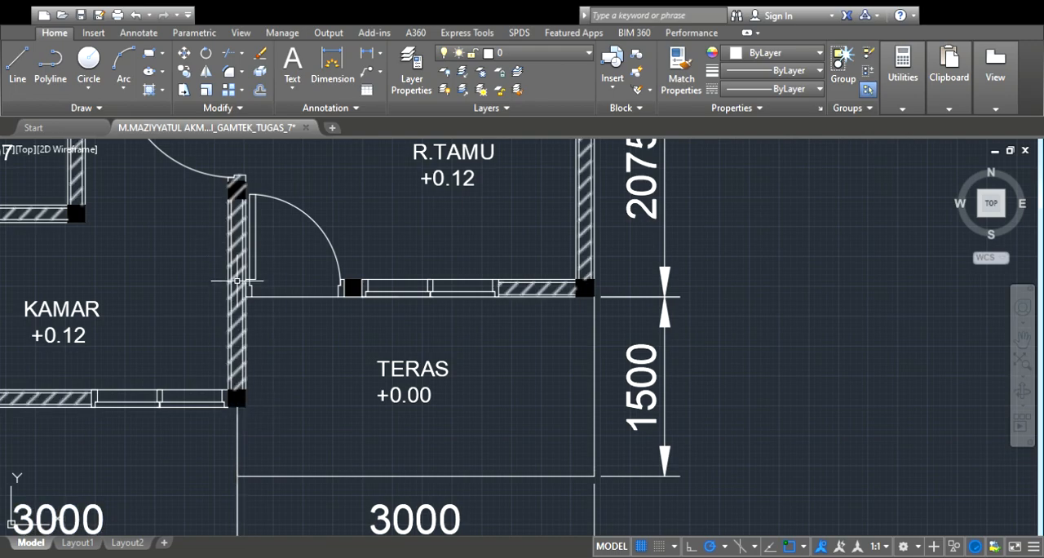
scroll(234, 281, down, 6)
scroll(237, 285, up, 2)
scroll(234, 302, up, 5)
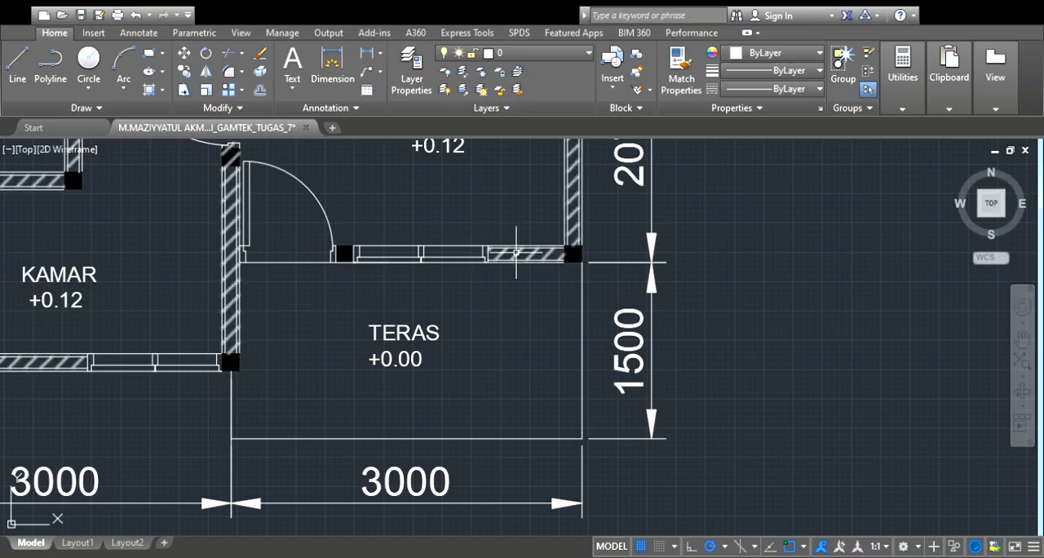
scroll(568, 268, down, 6)
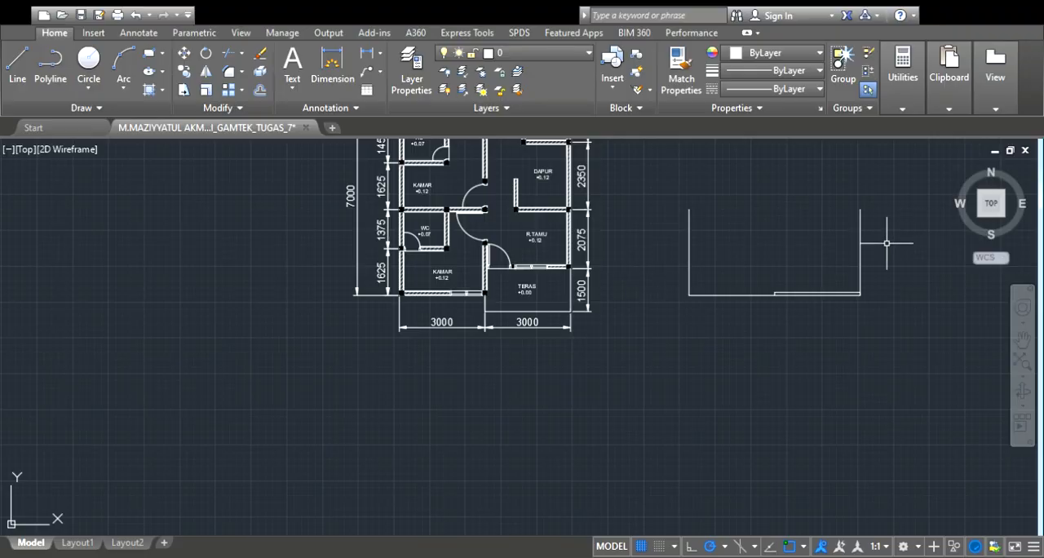
scroll(878, 241, up, 4)
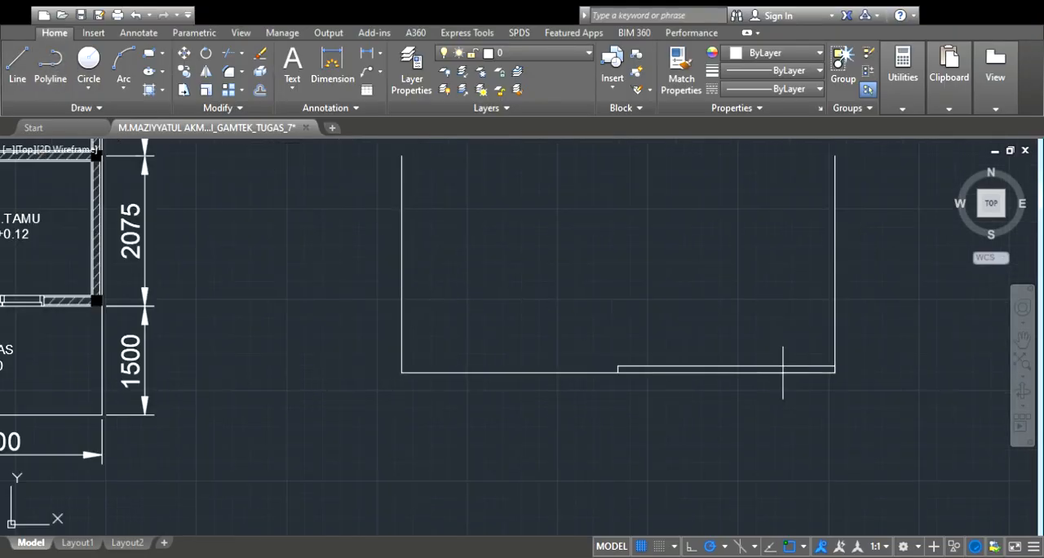
scroll(616, 372, up, 4)
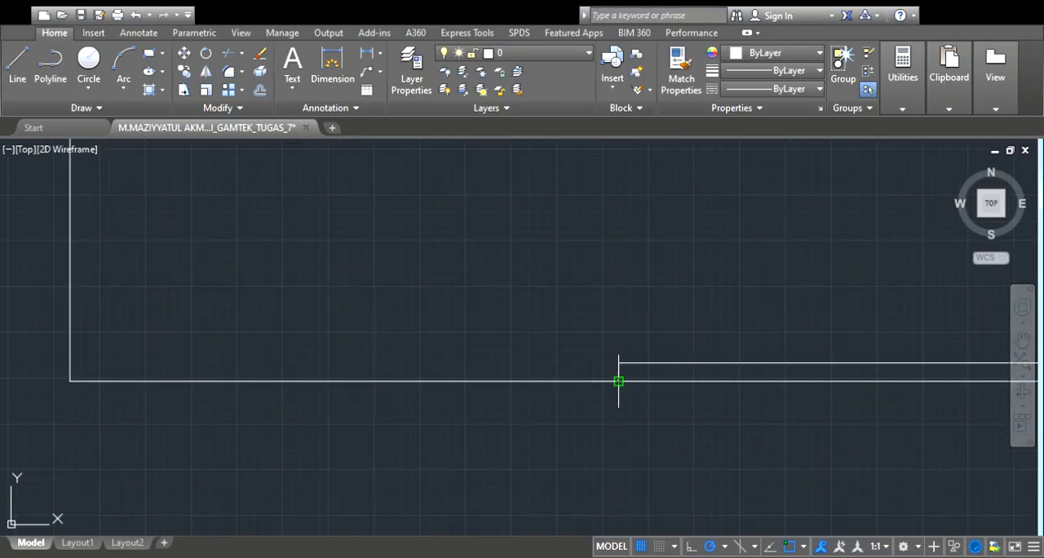
scroll(618, 381, down, 5)
click(617, 375)
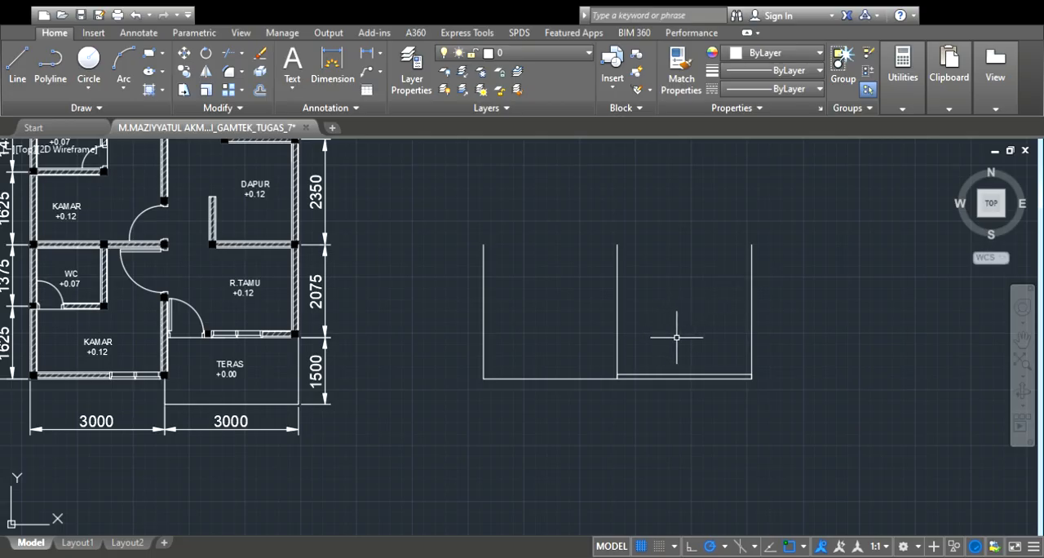
Draw the door outline on the raised floor against the central wall line, 2100 high, closing its right side down to the floor
scroll(139, 327, up, 3)
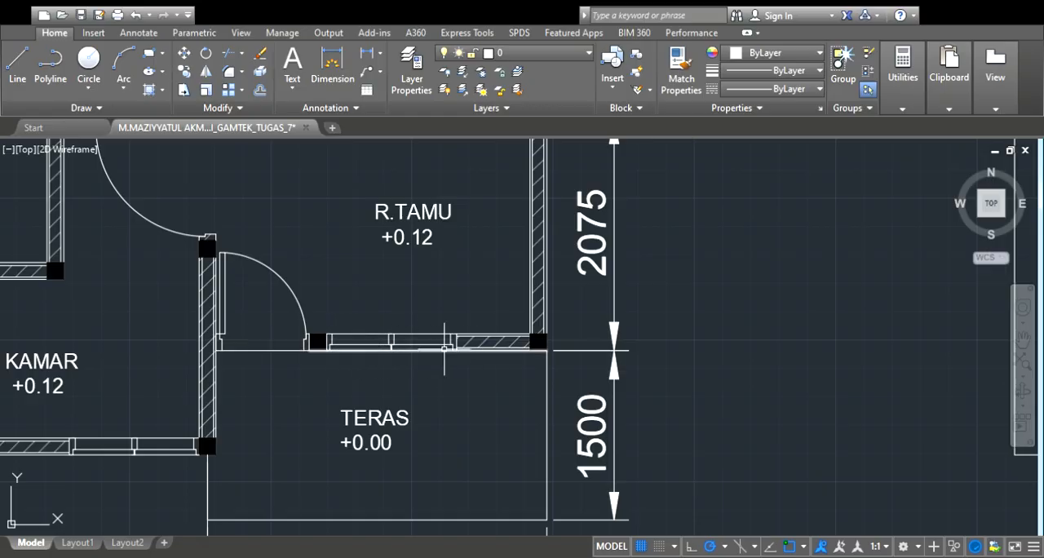
scroll(187, 420, down, 3)
scroll(130, 437, up, 3)
scroll(128, 439, down, 5)
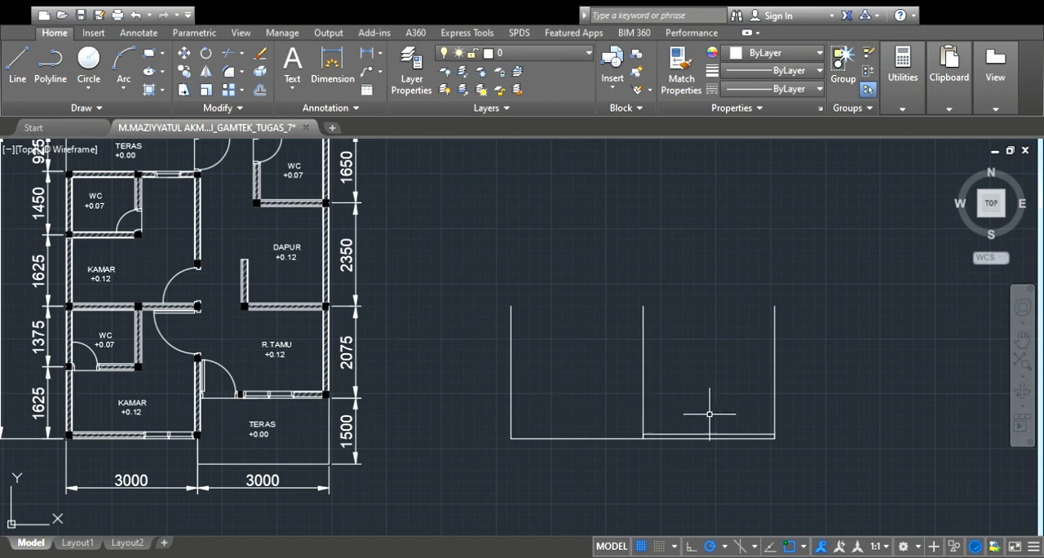
scroll(756, 425, up, 2)
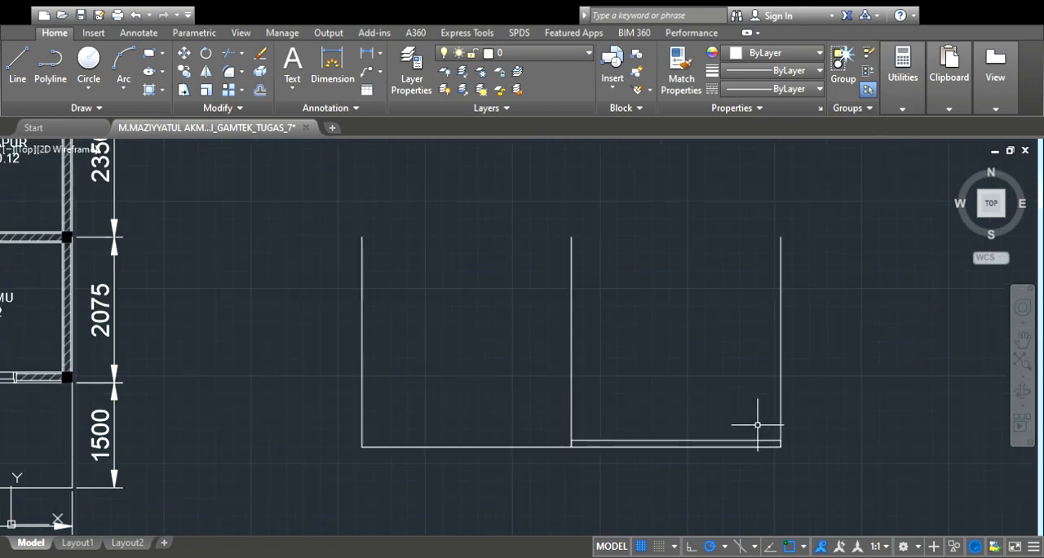
click(20, 82)
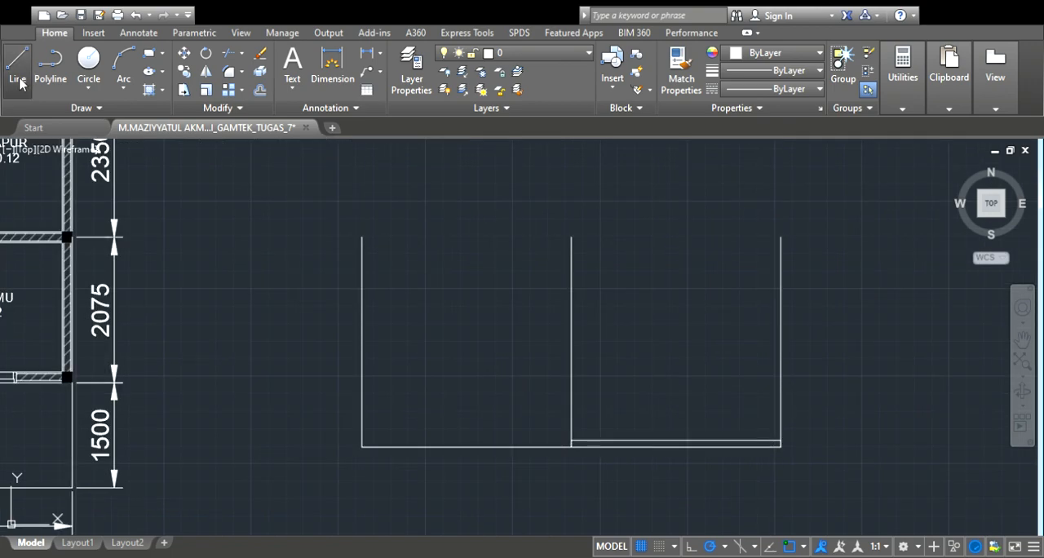
click(571, 440)
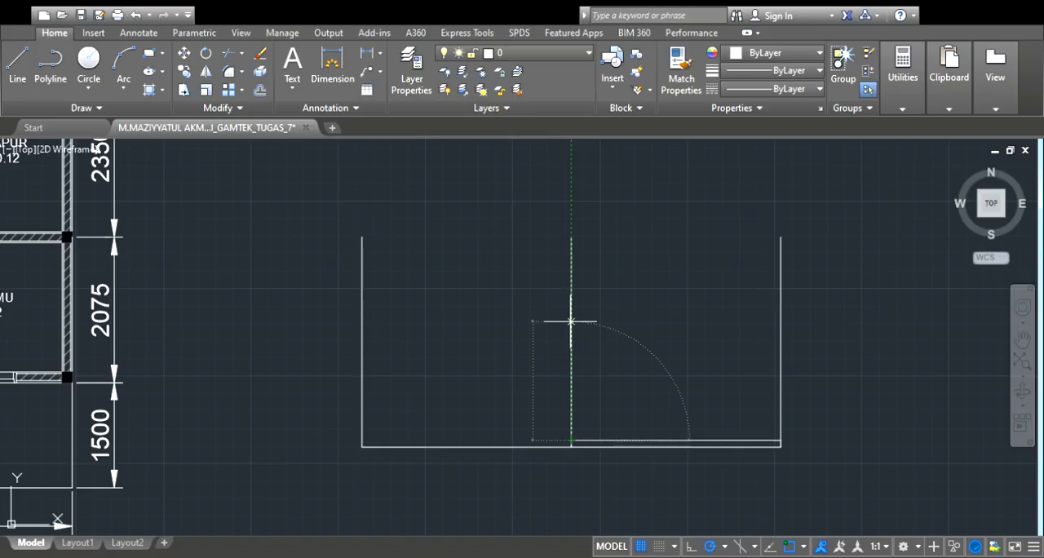
text(2100)
key(Return)
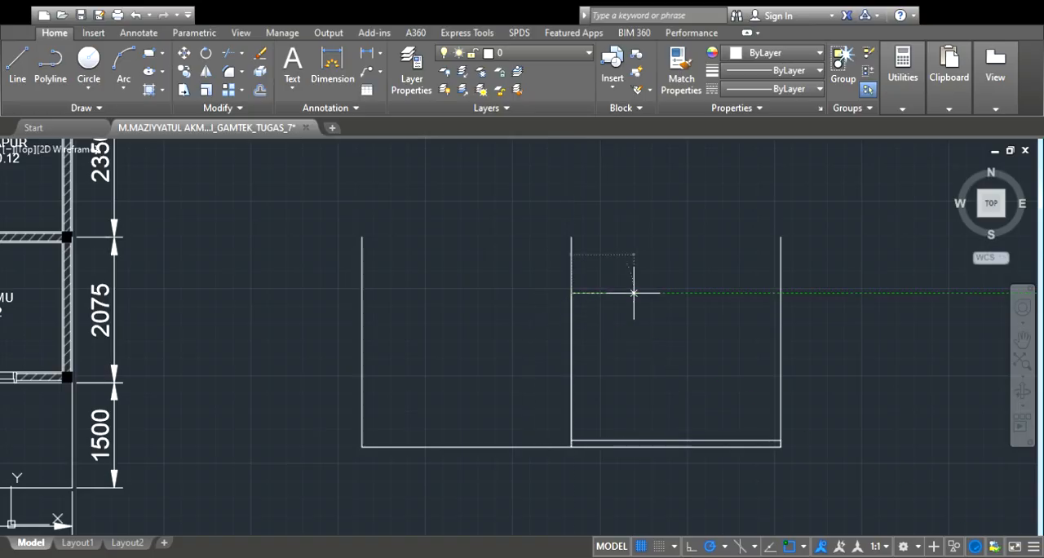
click(634, 292)
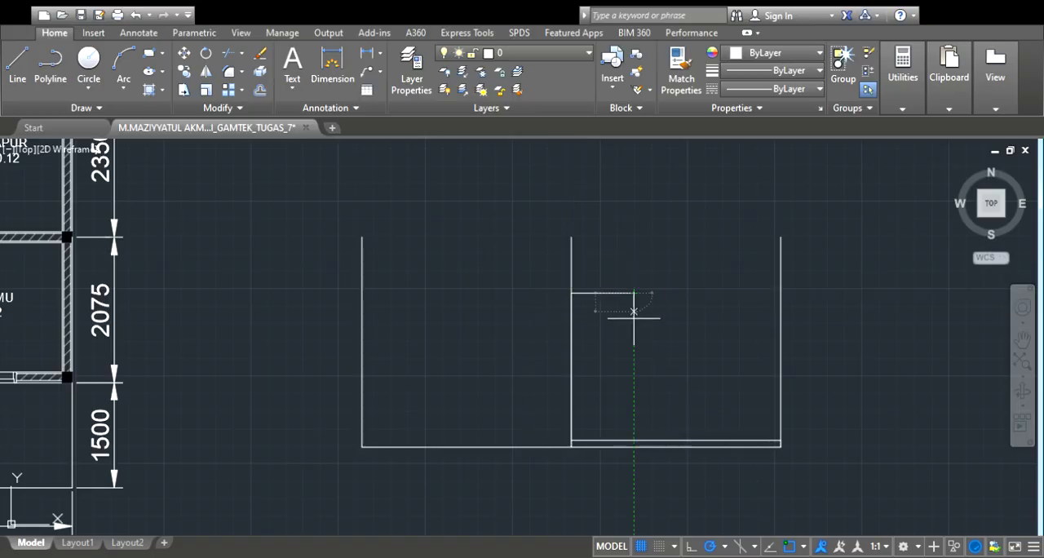
click(634, 441)
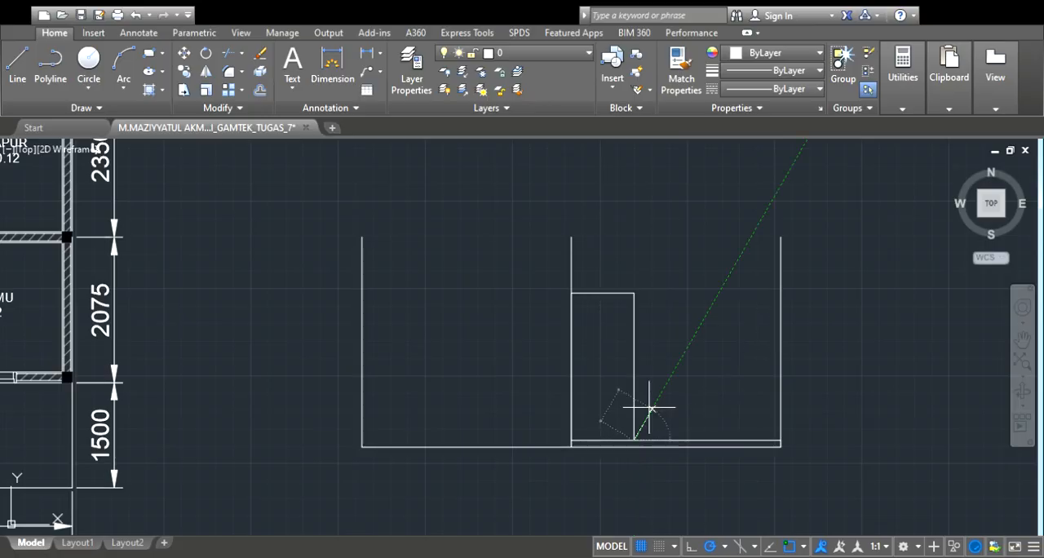
key(Return)
Trace over the door outline's left, top and right sides, starting and ending at the raised floor line
scroll(706, 318, down, 2)
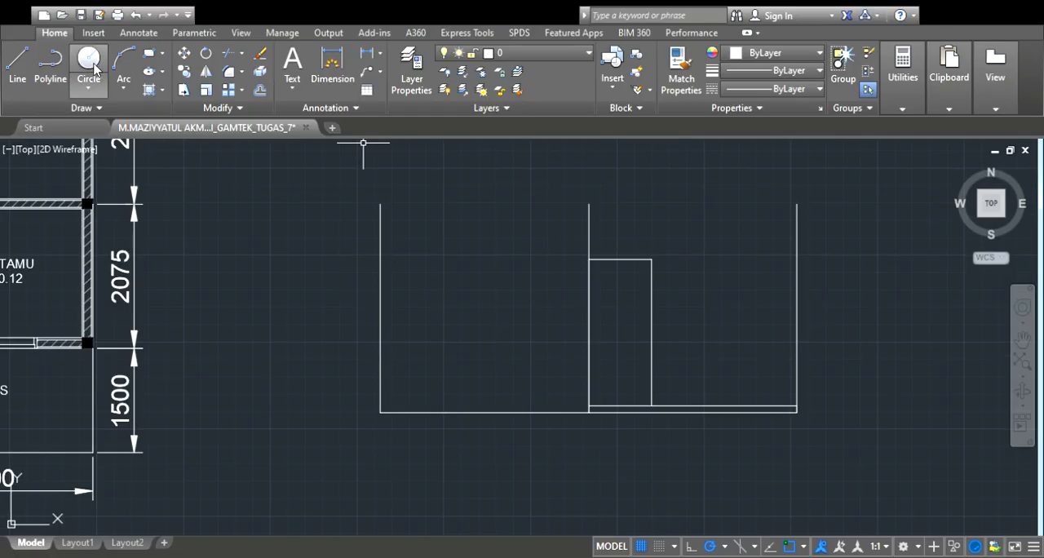
click(589, 406)
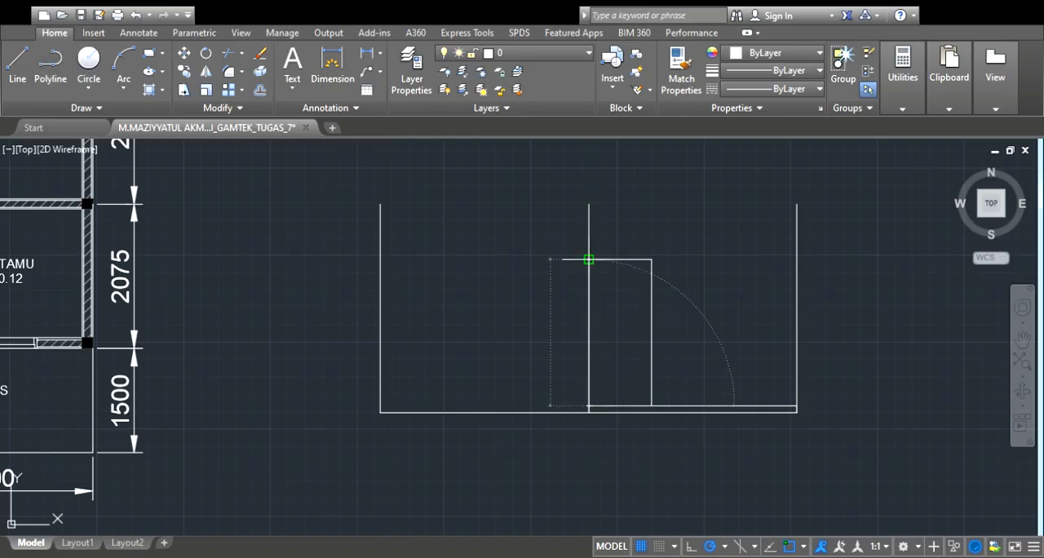
click(589, 260)
click(651, 260)
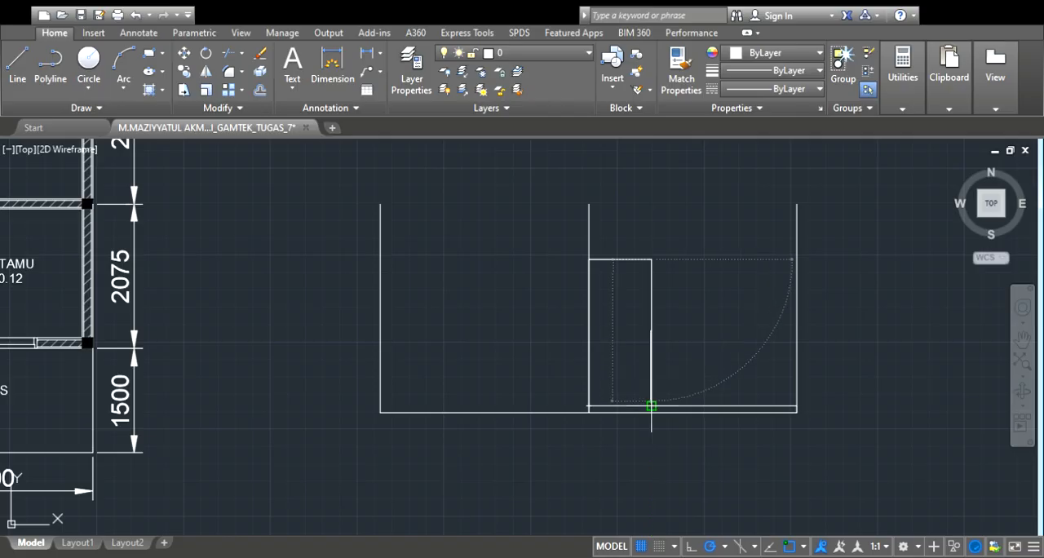
click(652, 405)
key(Escape)
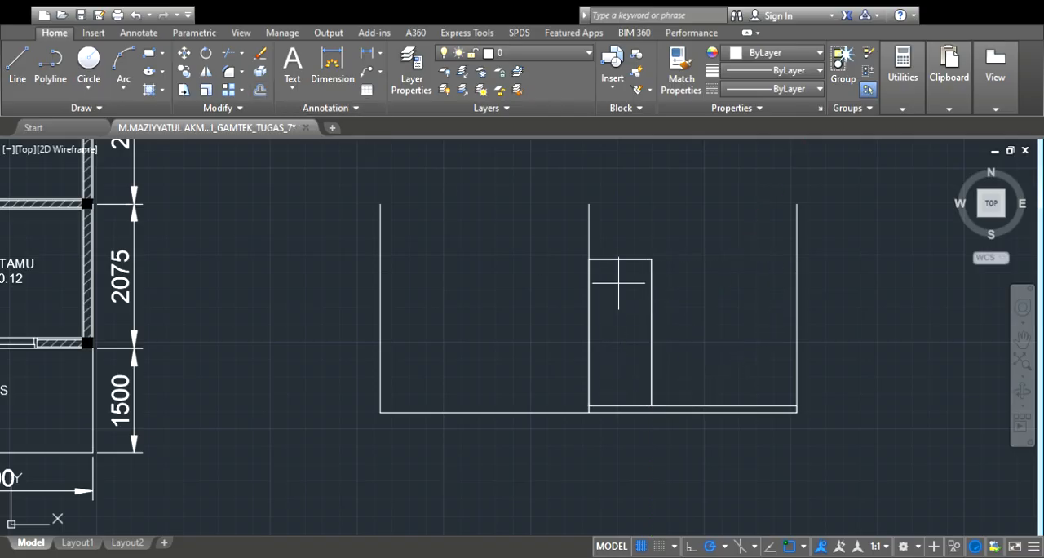
Offset the door outline inward and offset that copy inward again to form the door frame and leaf lines
scroll(619, 283, up, 2)
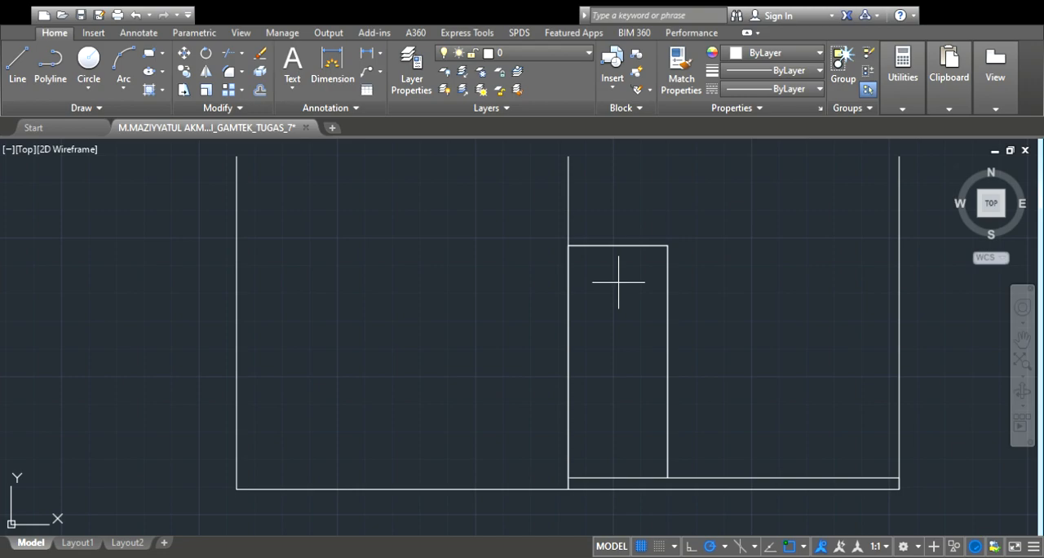
click(635, 246)
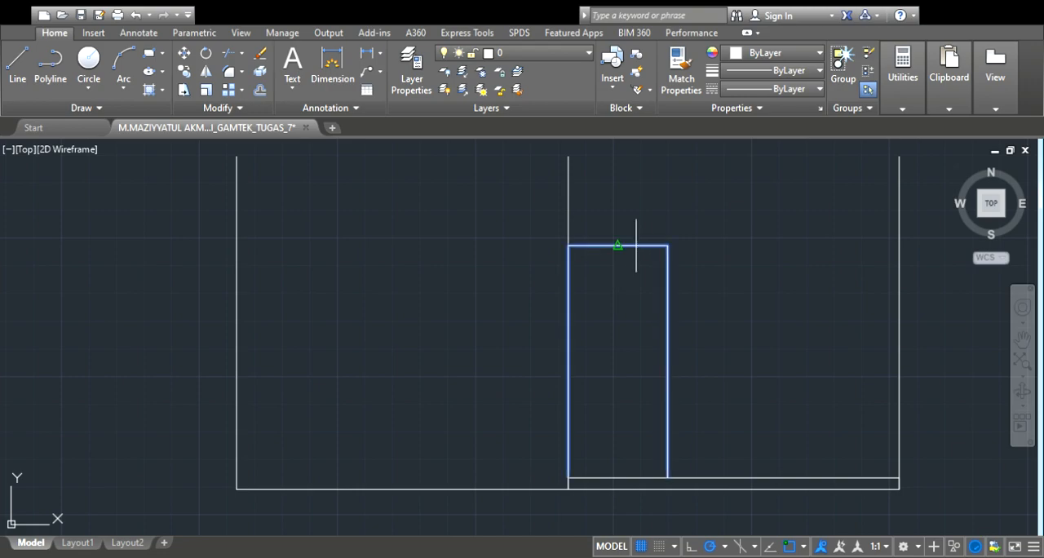
click(626, 319)
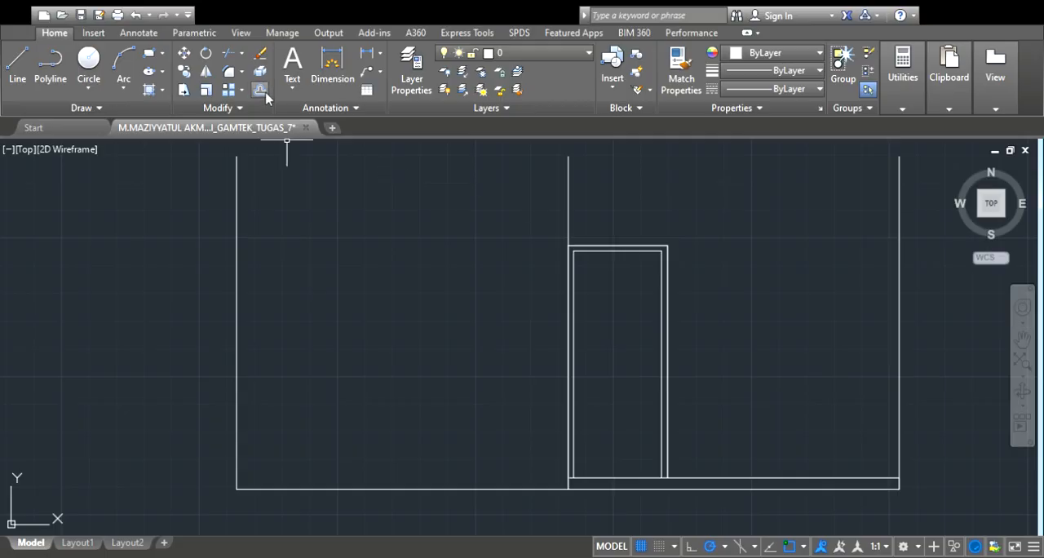
click(622, 252)
click(619, 328)
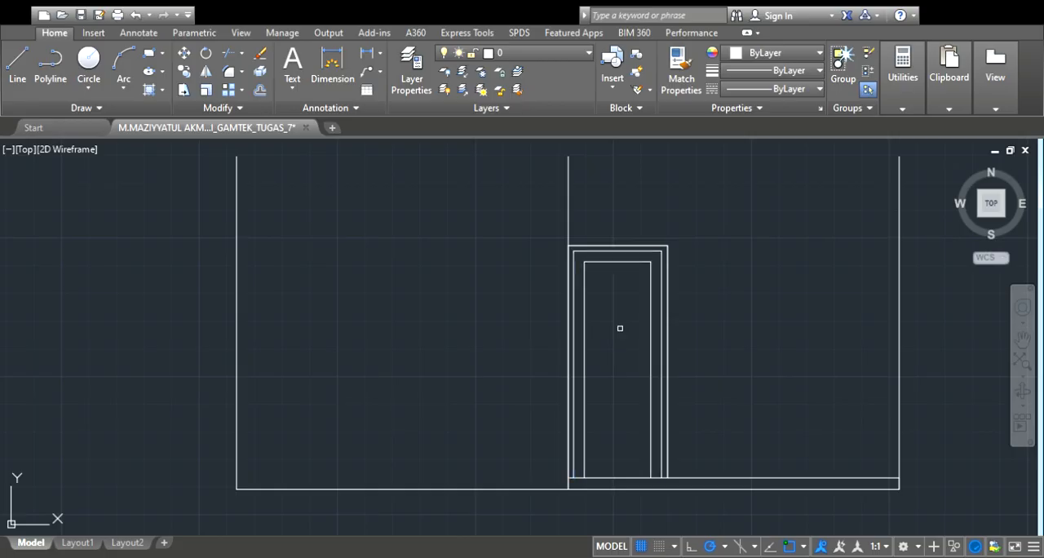
Offset the raised floor line upward to mark the lower edge of the door's inner panel
scroll(611, 277, down, 4)
scroll(623, 412, up, 4)
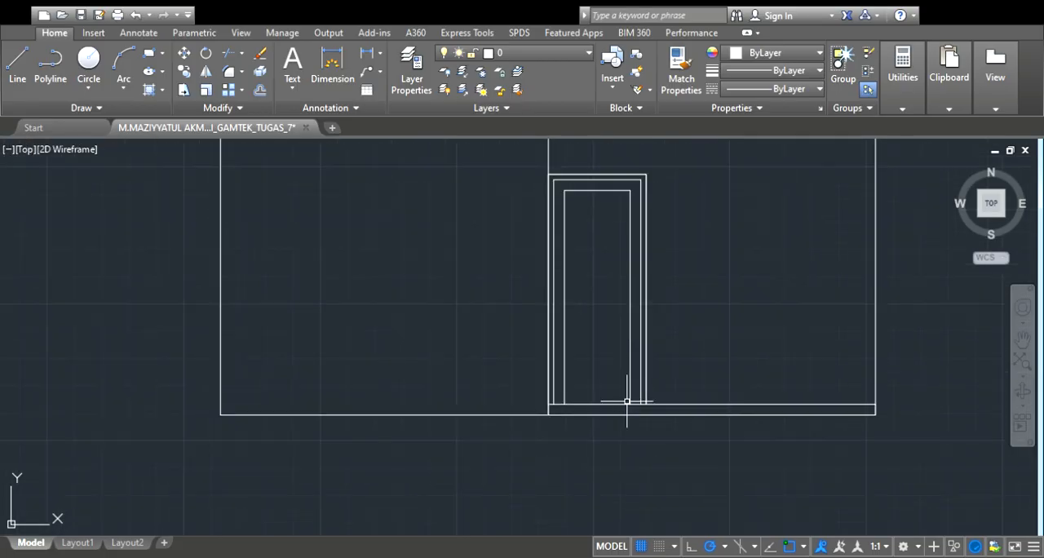
click(261, 92)
click(603, 404)
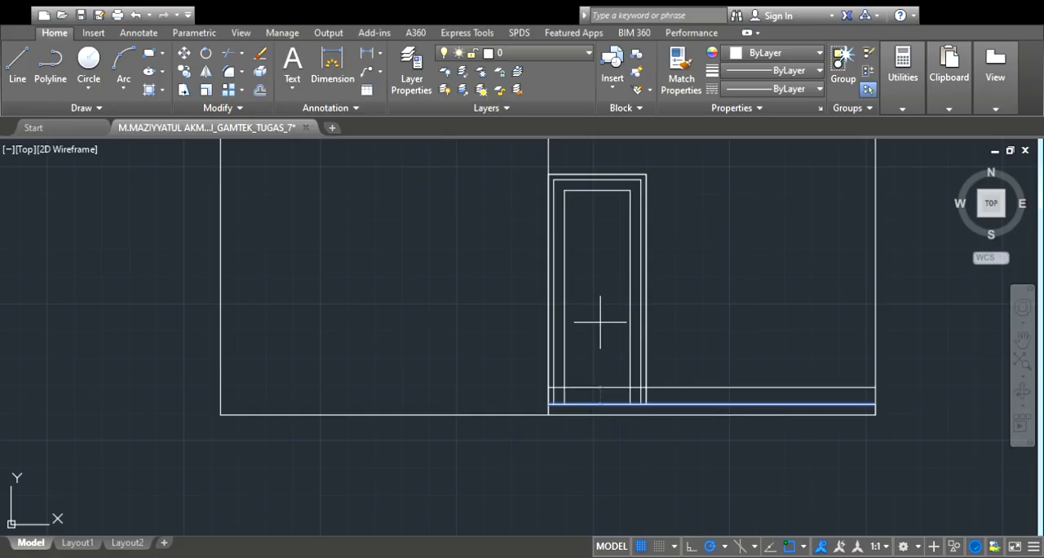
click(602, 302)
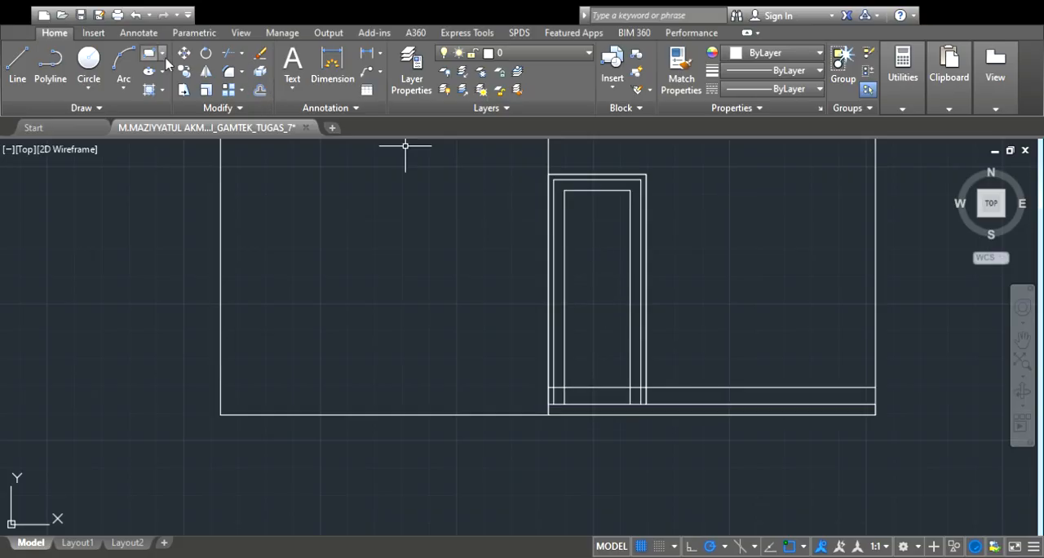
Draw a rectangle from the innermost door outline's upper left corner down to the offset line and offset it slightly inward
click(564, 190)
click(628, 386)
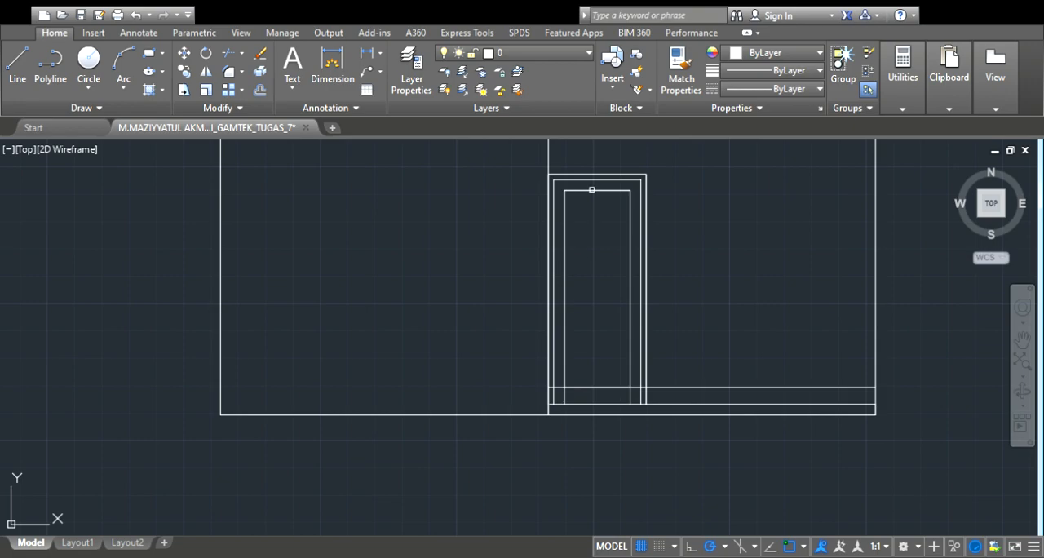
click(591, 190)
click(596, 275)
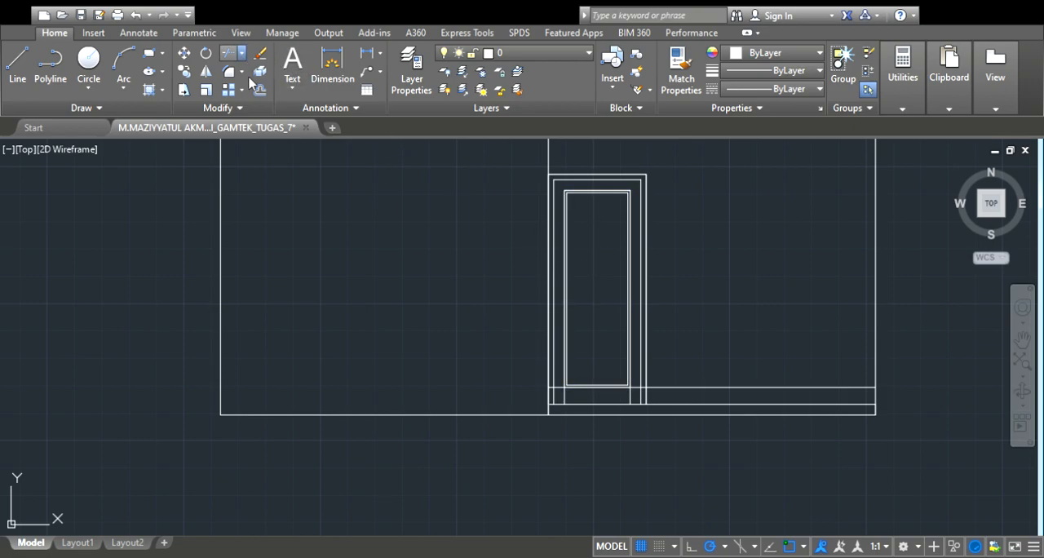
Trim the innermost outline's legs below the door panel and remove the offset floor line outside the panel
scroll(563, 382, up, 4)
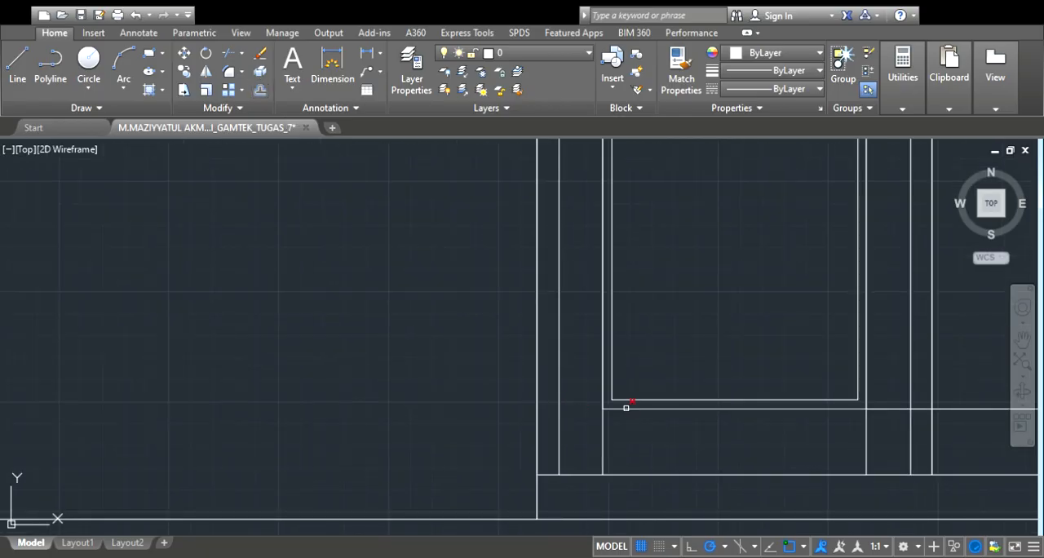
click(604, 430)
click(869, 433)
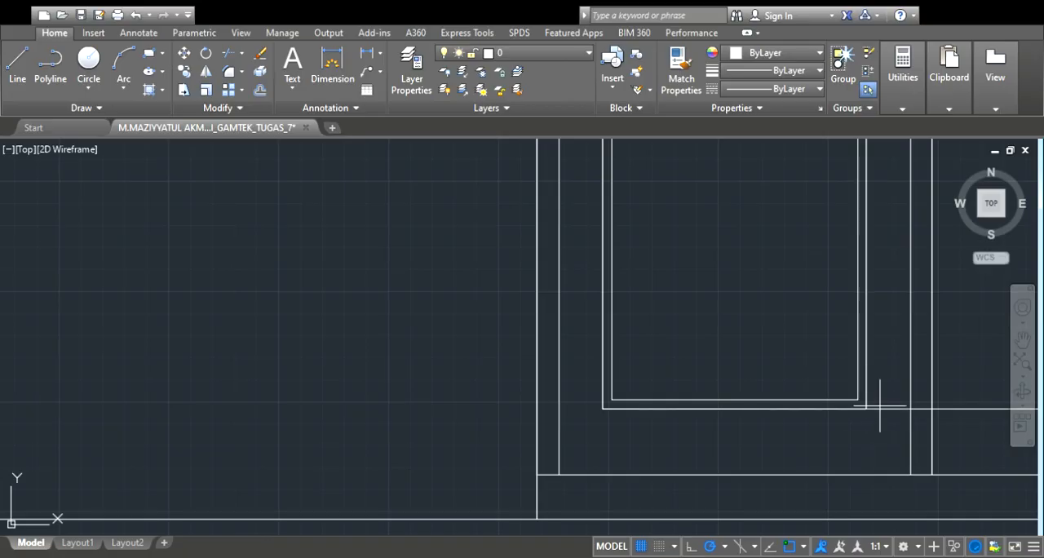
scroll(835, 409, down, 4)
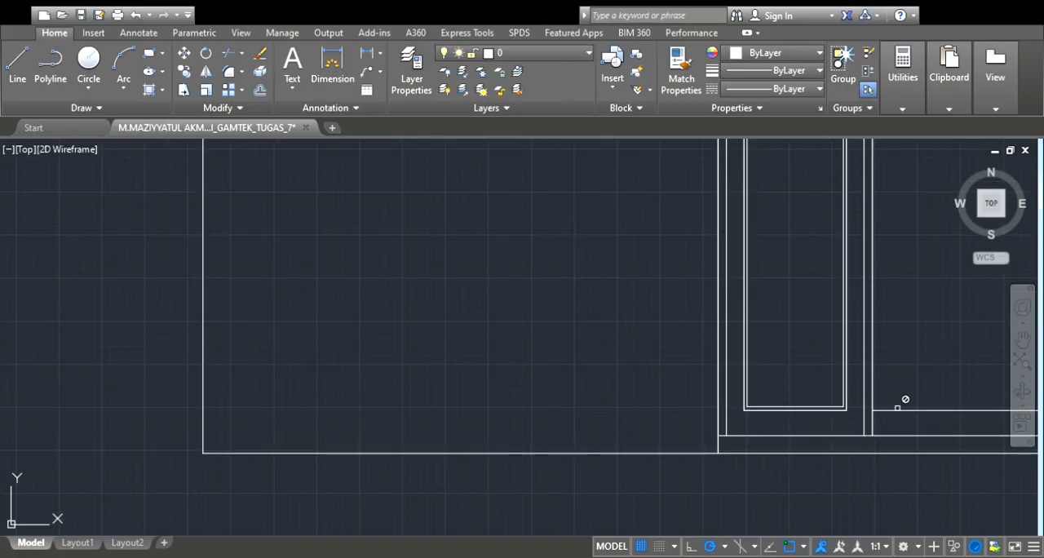
key(Escape)
click(897, 412)
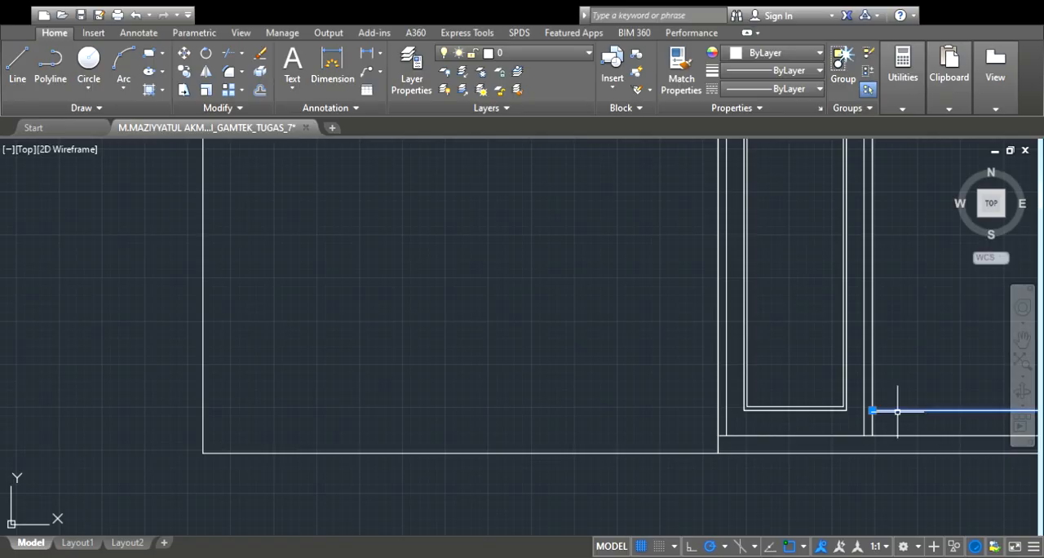
key(Escape)
Check the spacing between front door and terrace window in the floor plan and draw a short horizontal spacer from the door's upper right corner
scroll(897, 412, down, 5)
scroll(823, 401, up, 3)
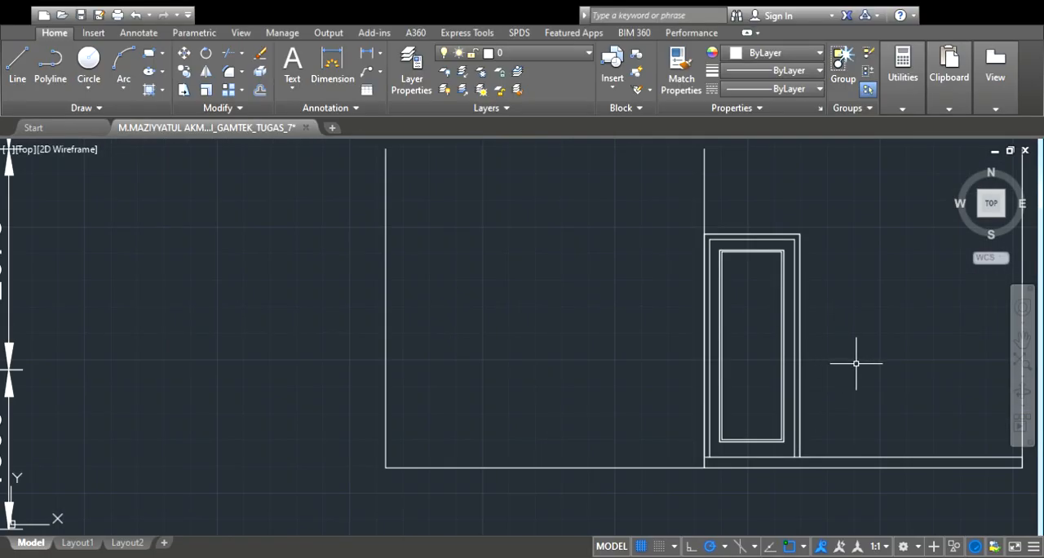
scroll(803, 372, down, 2)
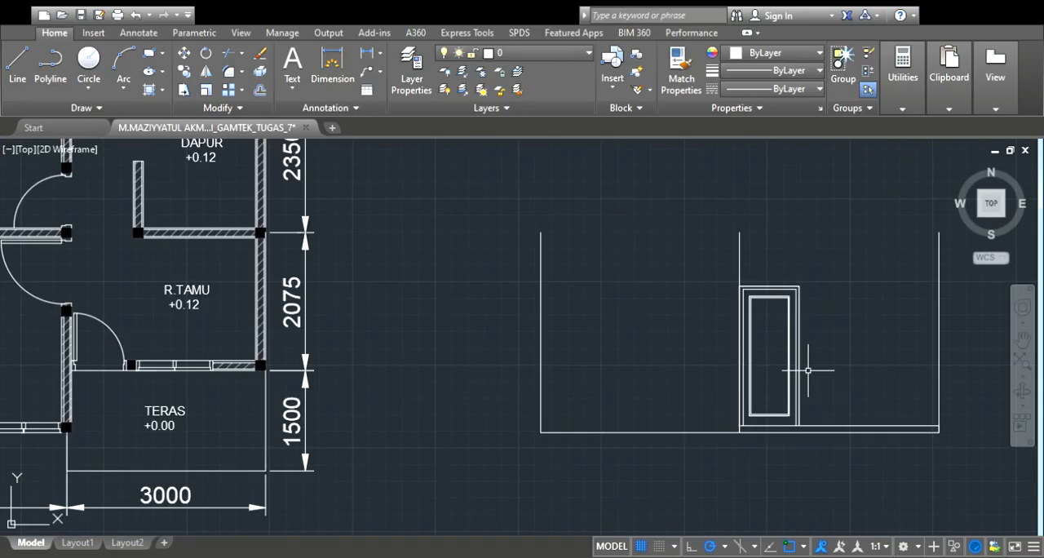
scroll(901, 345, down, 2)
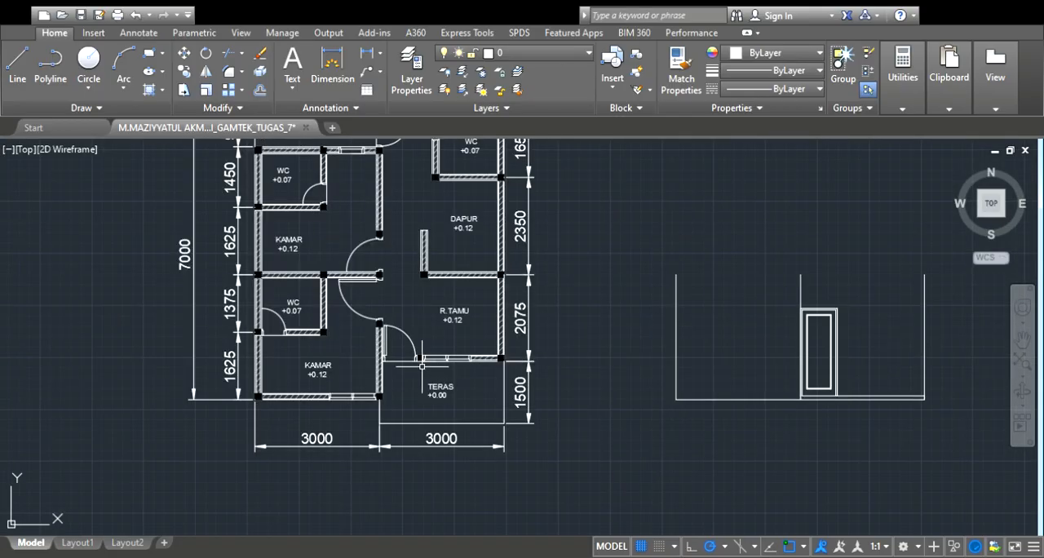
scroll(420, 361, up, 5)
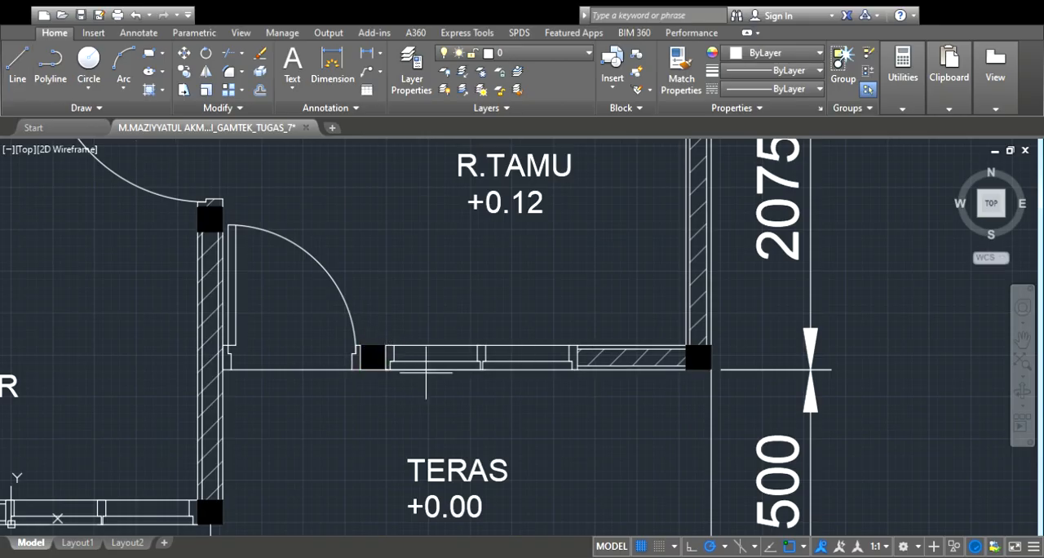
scroll(354, 359, down, 3)
scroll(522, 353, down, 2)
scroll(816, 297, up, 6)
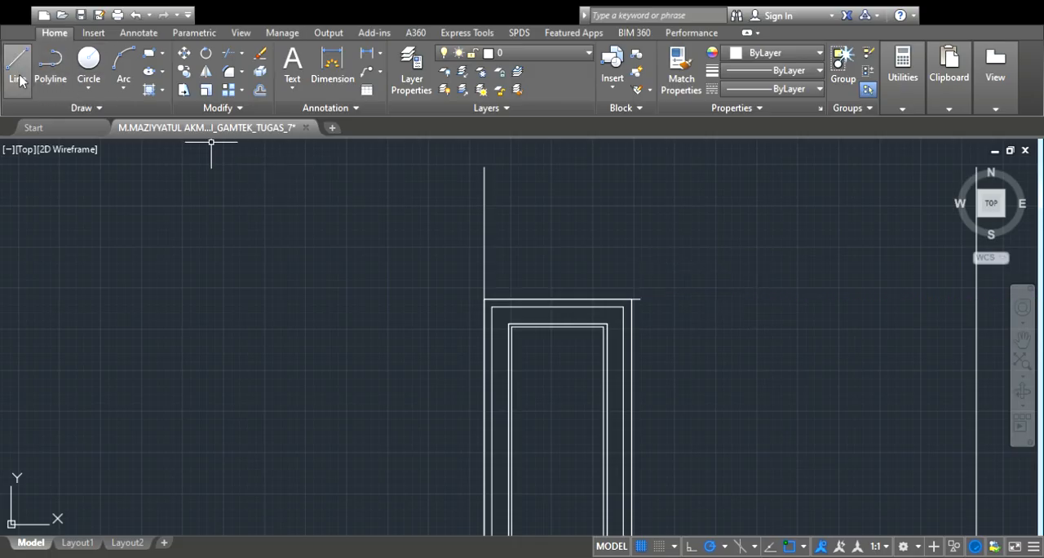
Measure the terrace window's width in the floor plan and draw the window's top line at that length from the spacer's end
scroll(575, 234, down, 3)
scroll(357, 251, up, 8)
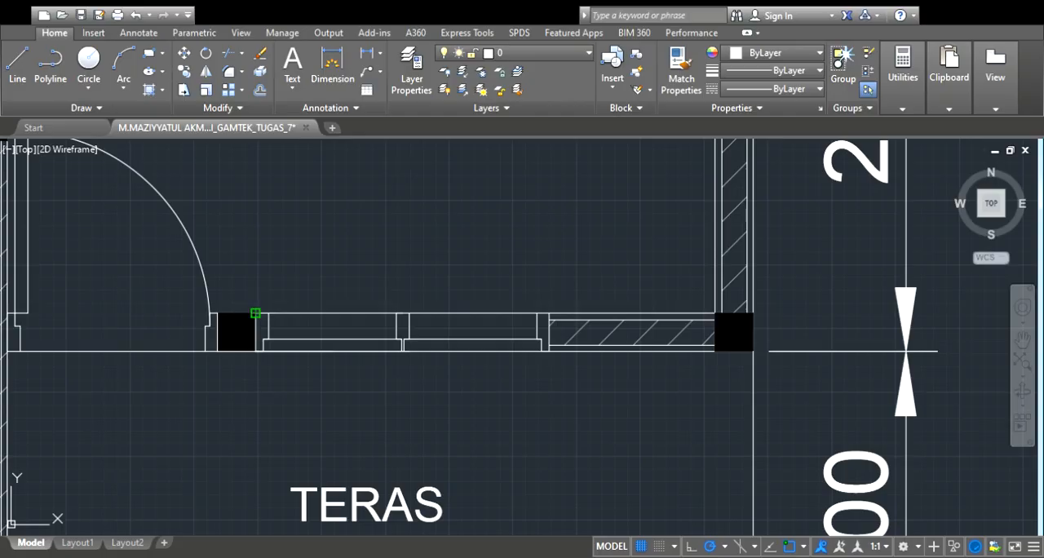
click(255, 313)
scroll(549, 312, down, 6)
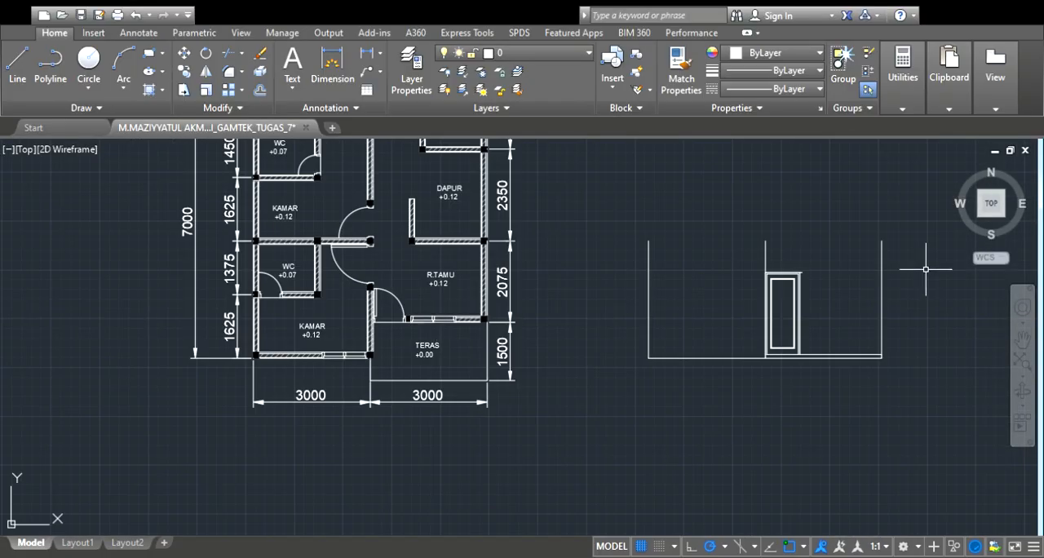
scroll(633, 260, up, 2)
scroll(782, 285, up, 4)
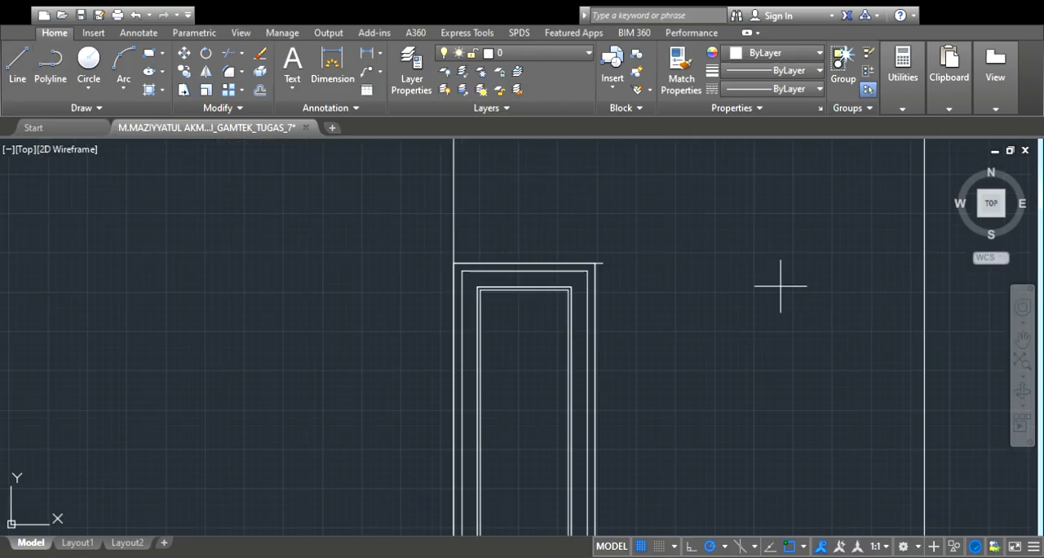
scroll(602, 263, up, 4)
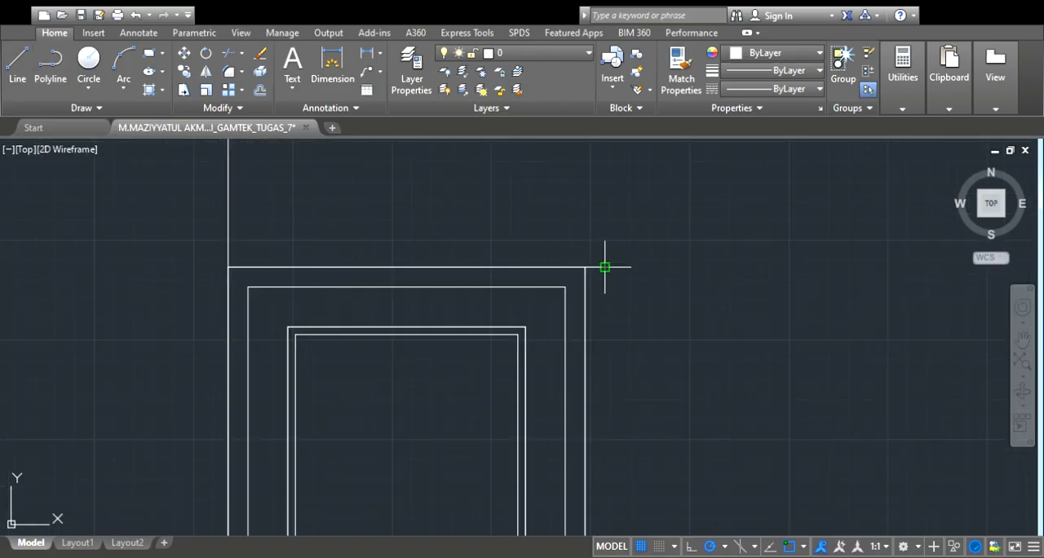
scroll(604, 266, down, 4)
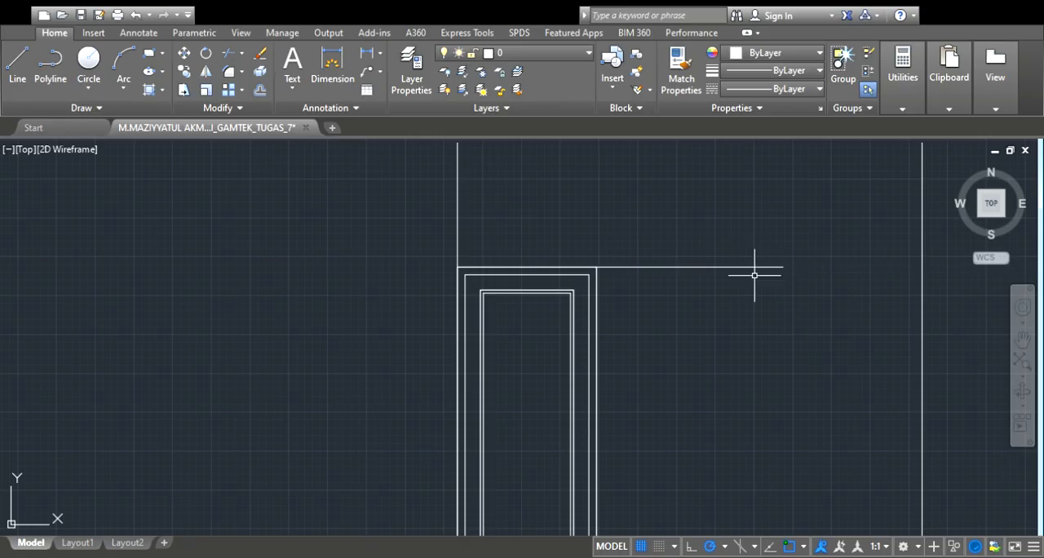
Delete the short spacer line between the door's upper right corner and the window's top line
scroll(591, 266, up, 6)
click(650, 274)
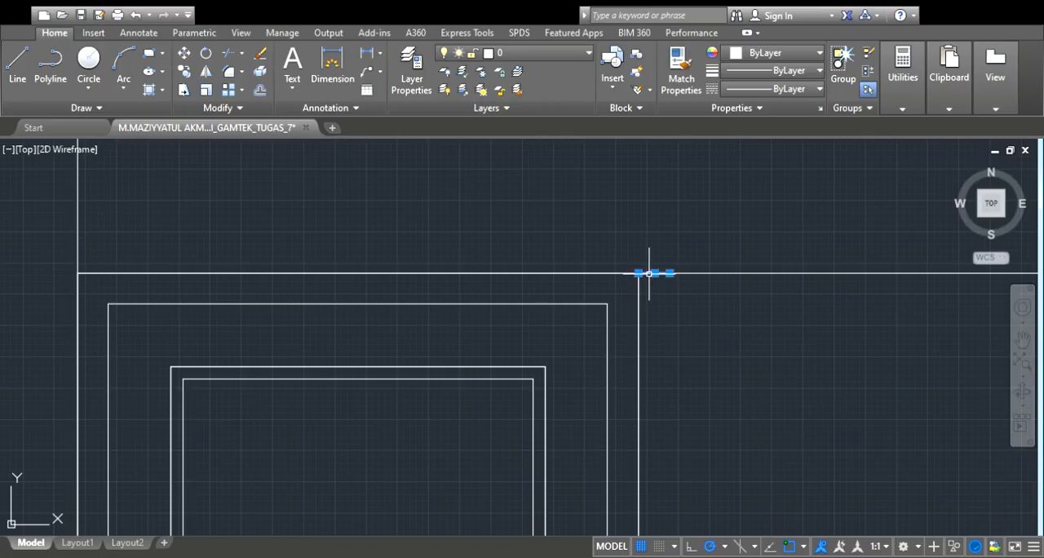
key(Escape)
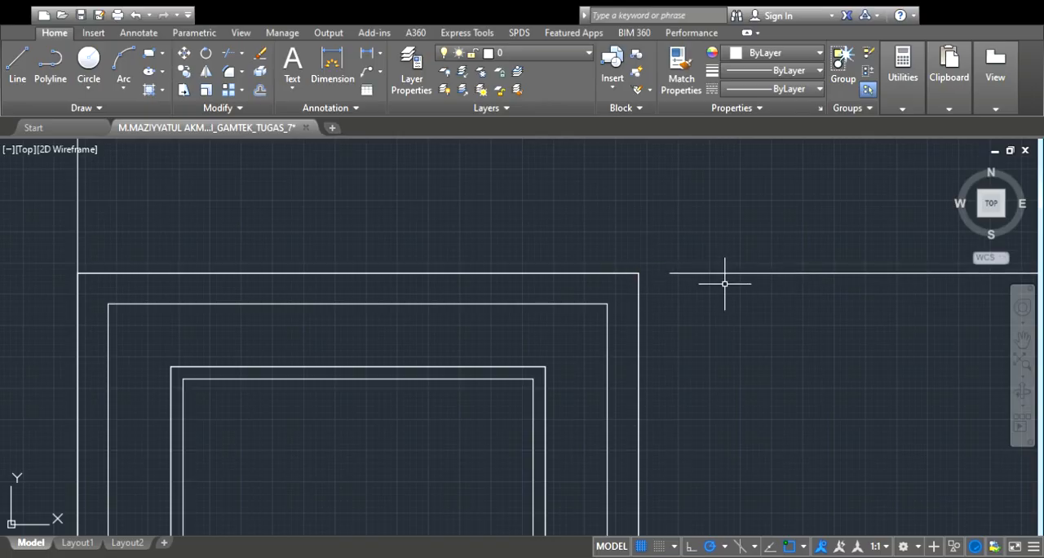
Offset the window's top line downward three times in succession, forming two closely spaced pairs of horizontal frame lines
scroll(815, 289, down, 6)
scroll(783, 307, down, 2)
scroll(876, 342, up, 4)
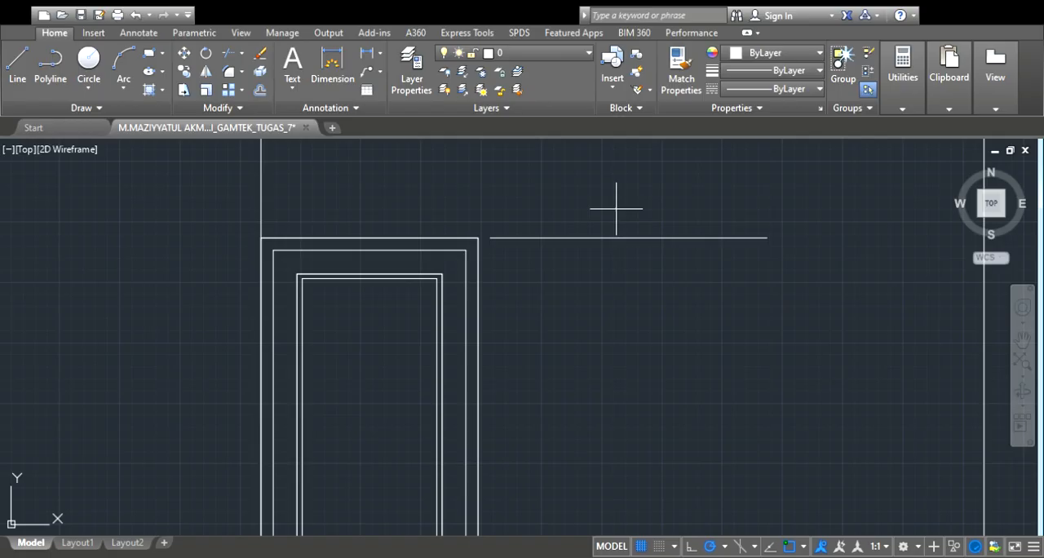
click(618, 234)
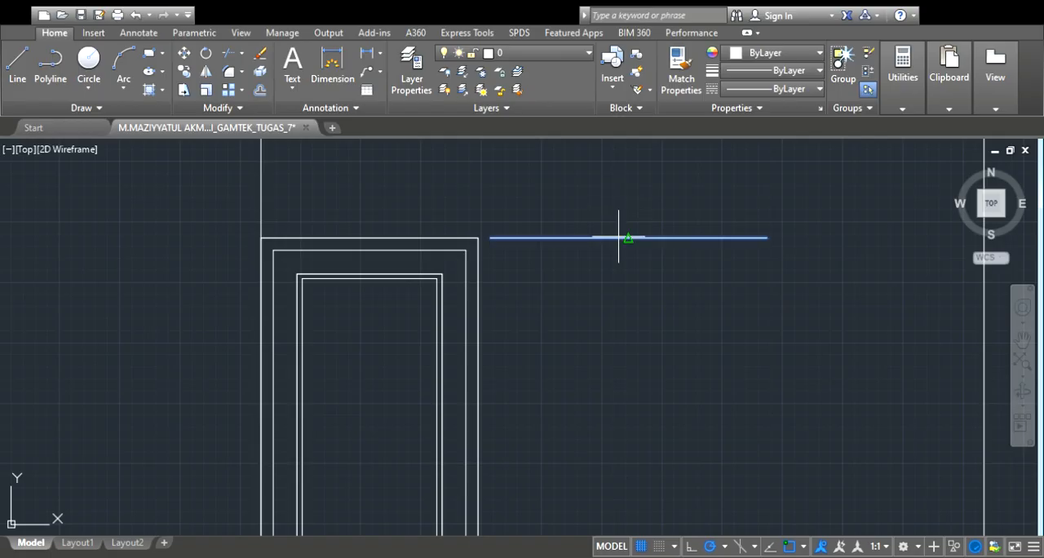
click(618, 287)
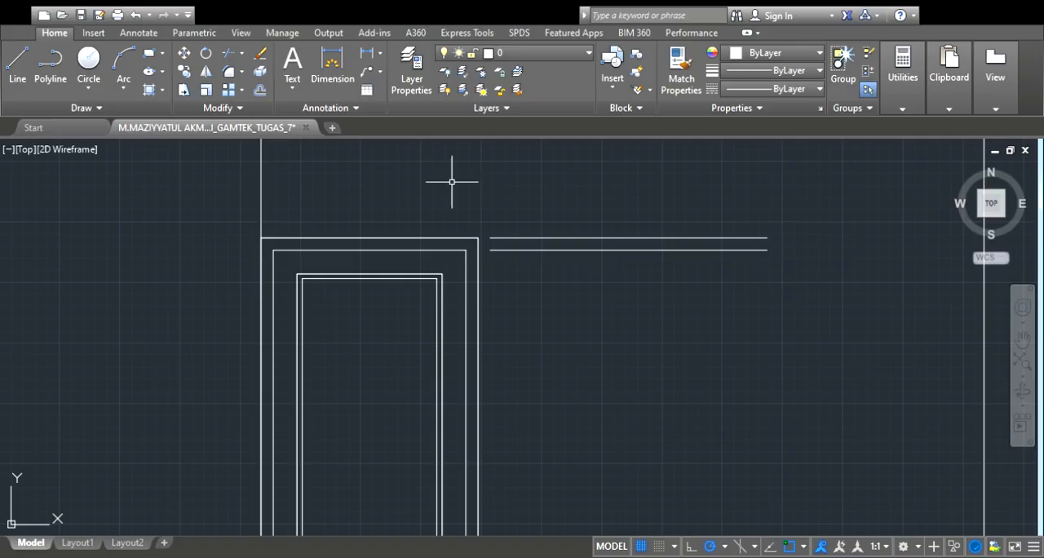
click(259, 90)
click(604, 249)
click(603, 305)
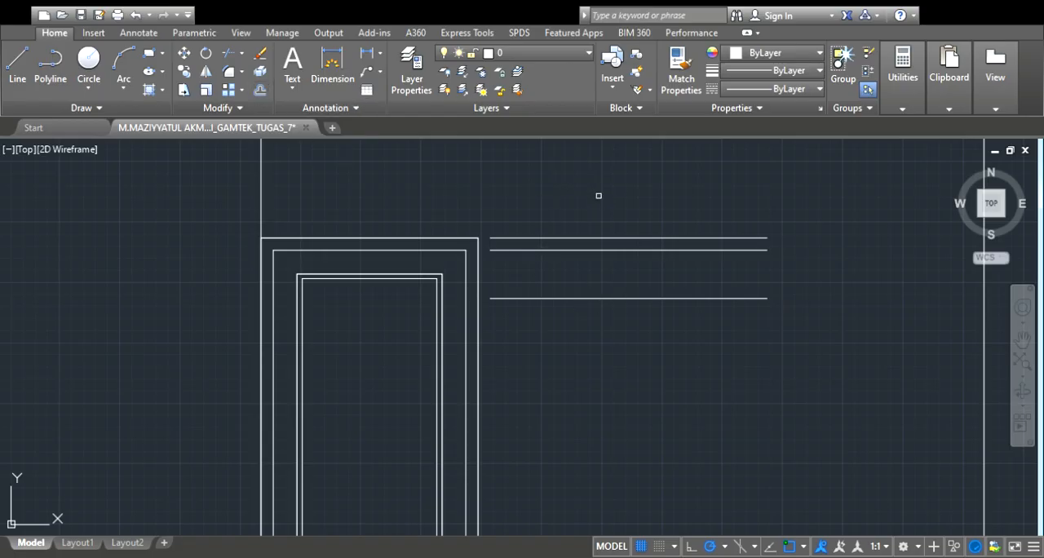
click(634, 299)
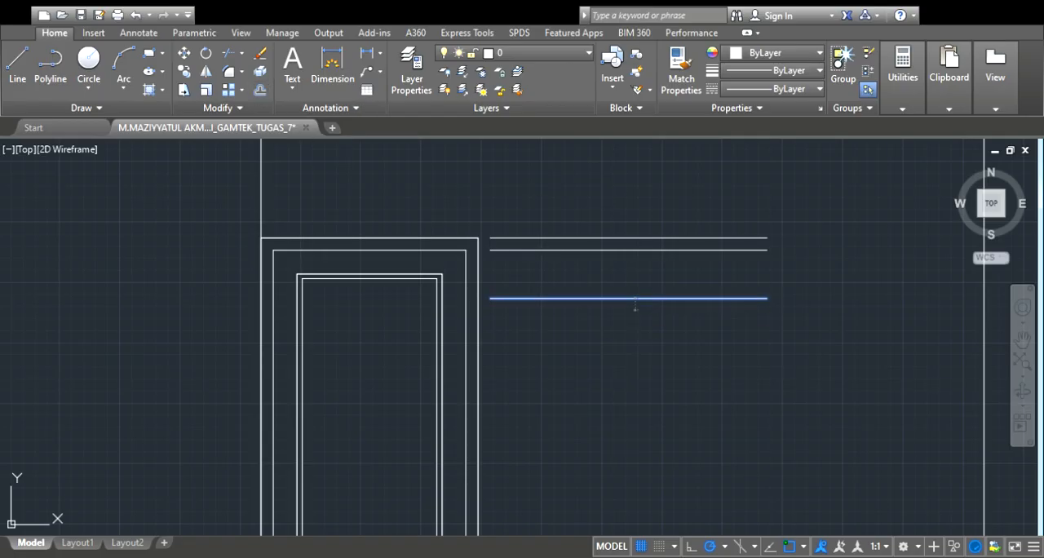
click(654, 318)
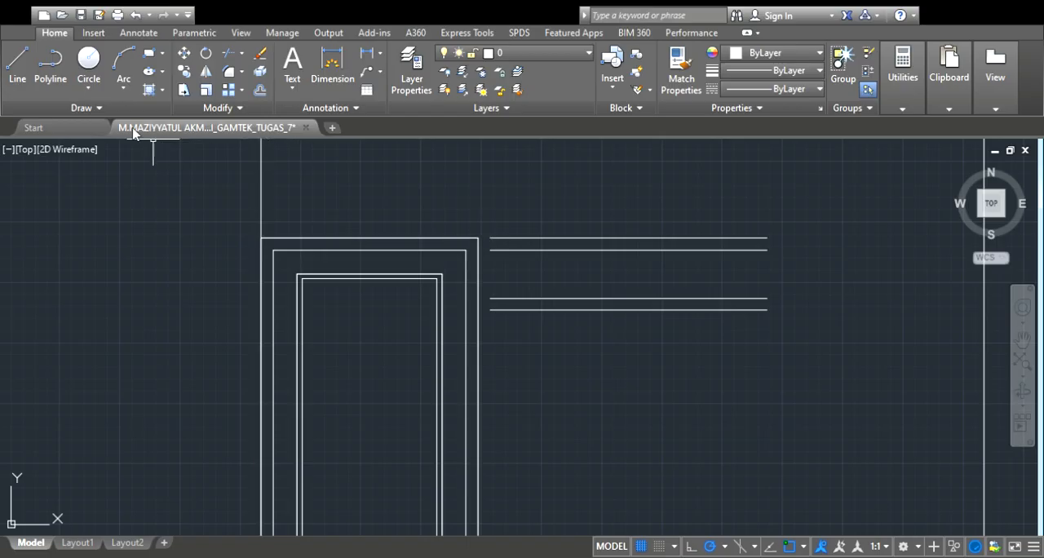
Measure the length of the window's top line from its left end to its right end
click(17, 65)
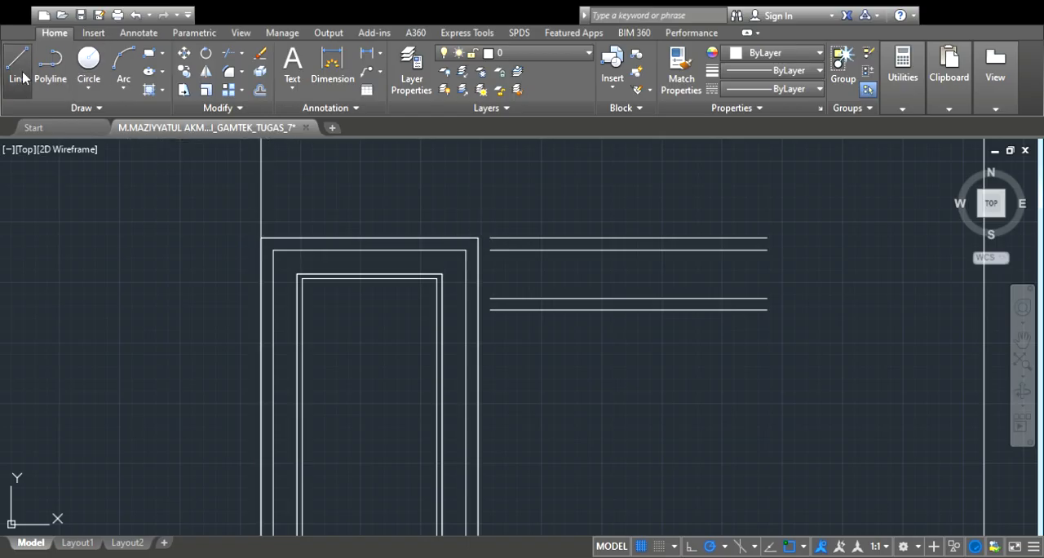
click(489, 237)
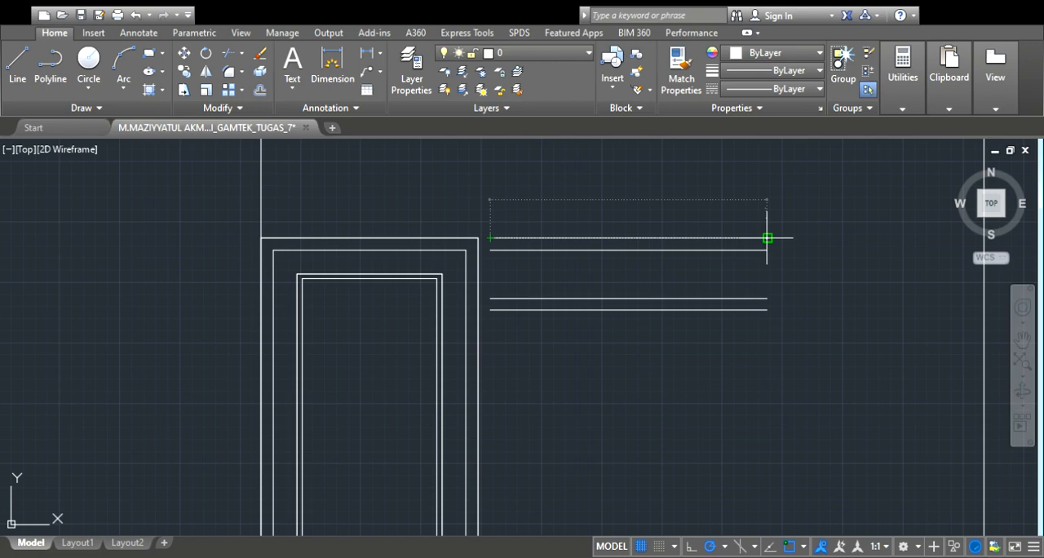
key(Escape)
scroll(680, 242, down, 2)
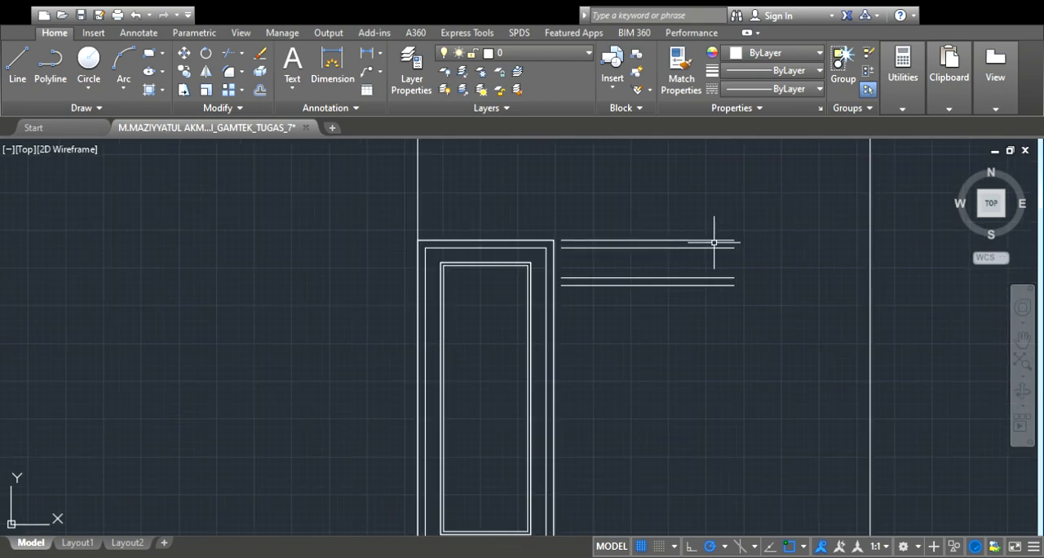
Draw vertical lines joining the left ends and the right ends of the window's four horizontal frame lines
key(ctrl+z)
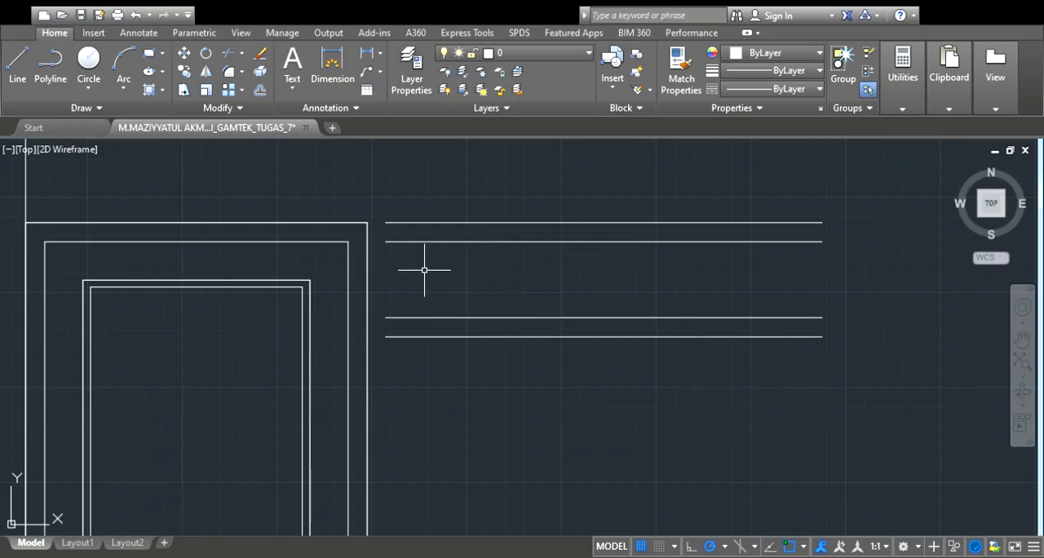
click(9, 80)
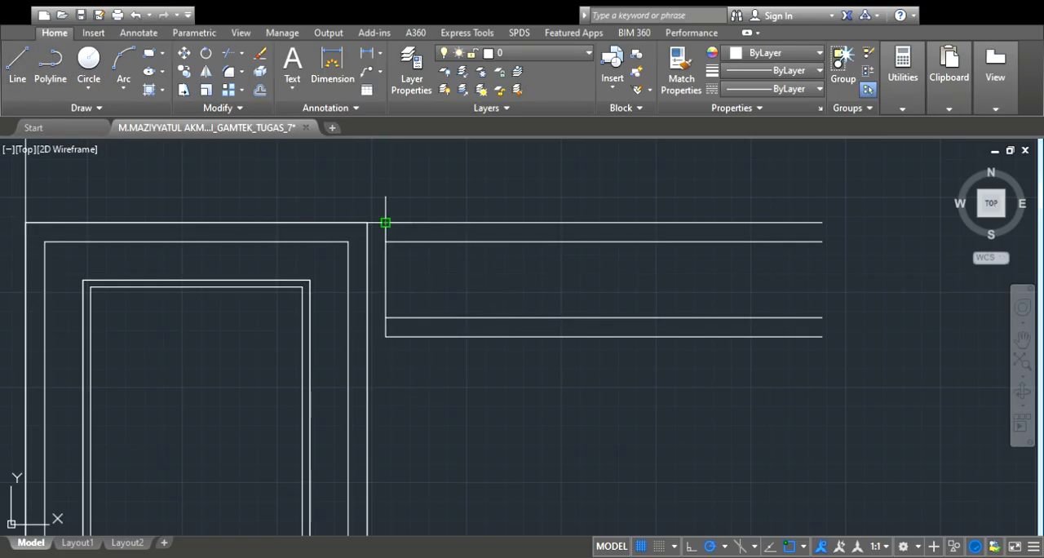
key(Escape)
click(20, 76)
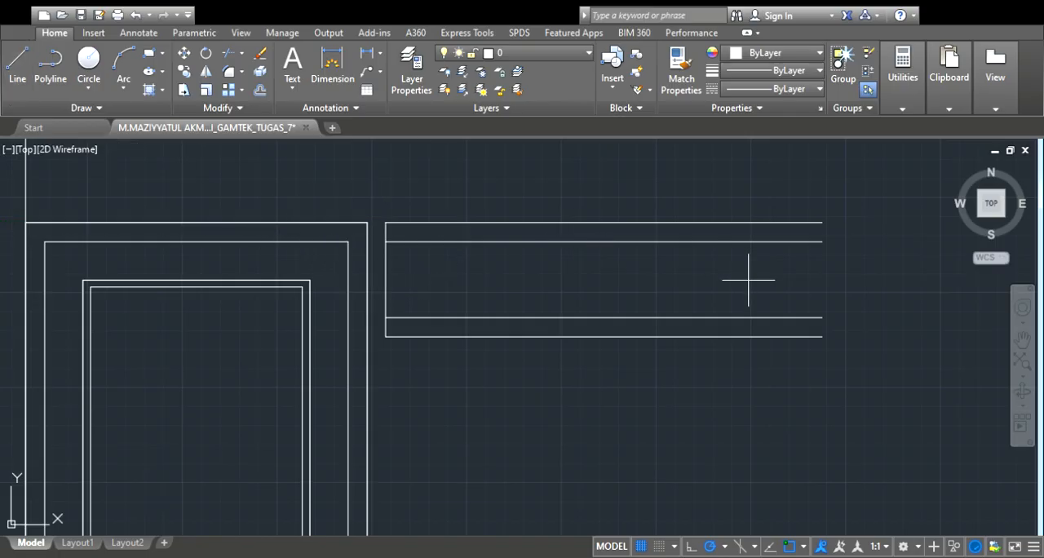
click(821, 336)
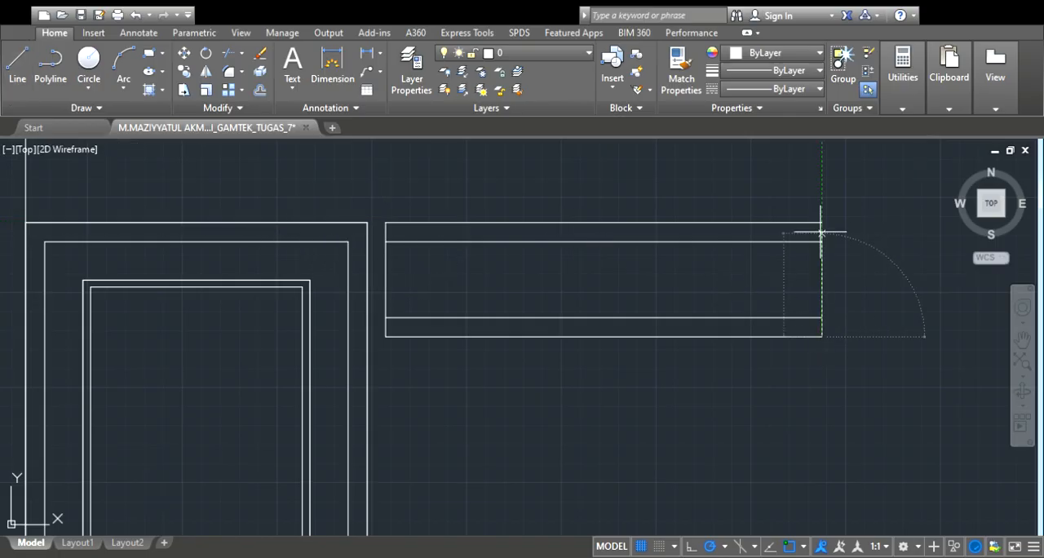
click(821, 222)
key(Escape)
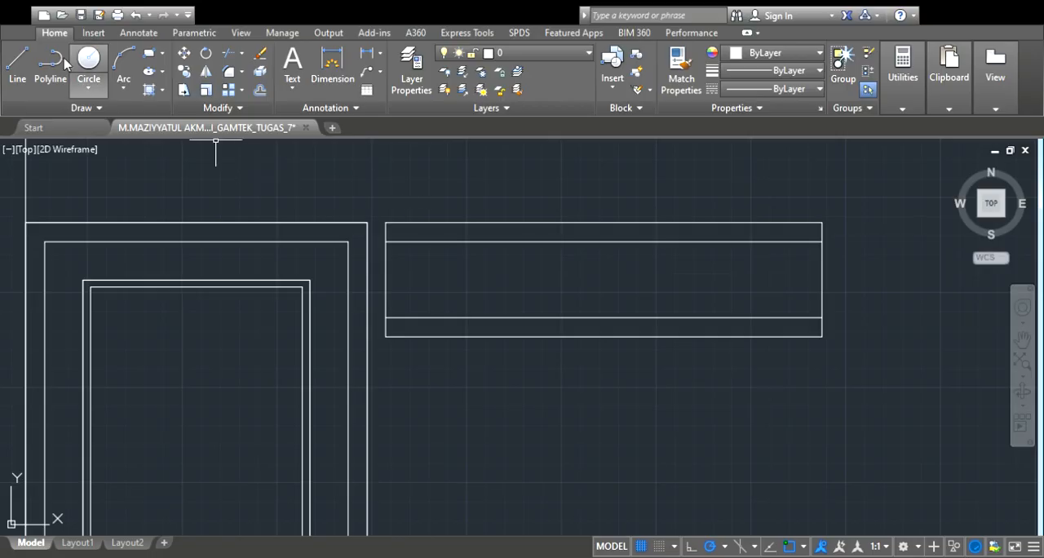
Draw a horizontal centre line between the midpoints of the window band's left and right side lines
click(17, 73)
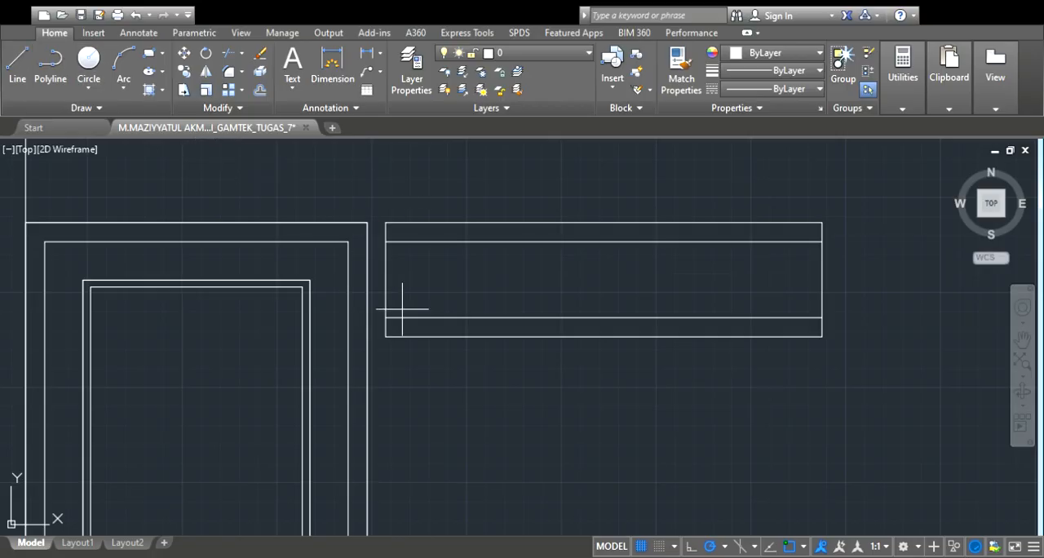
click(385, 280)
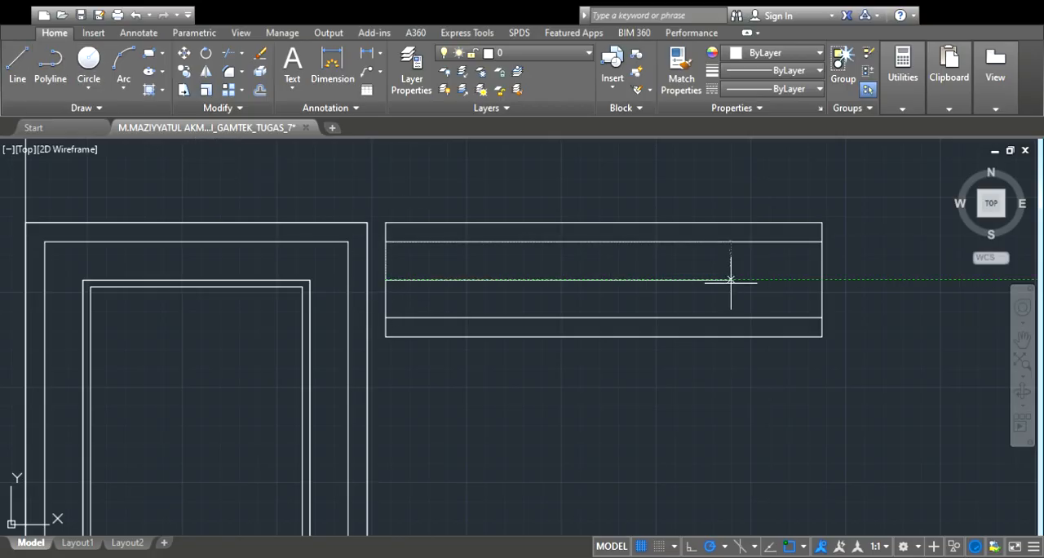
click(821, 280)
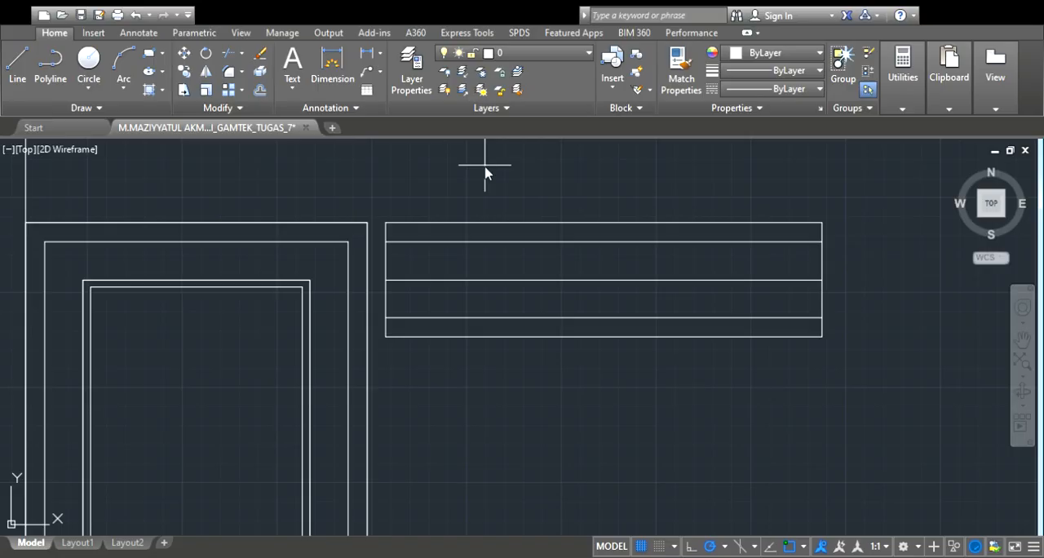
click(493, 279)
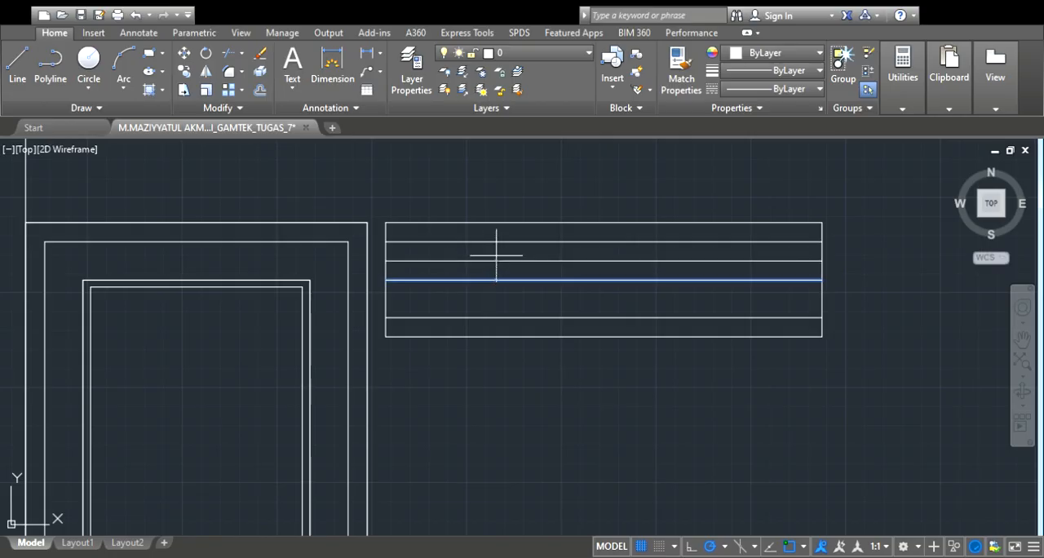
key(Escape)
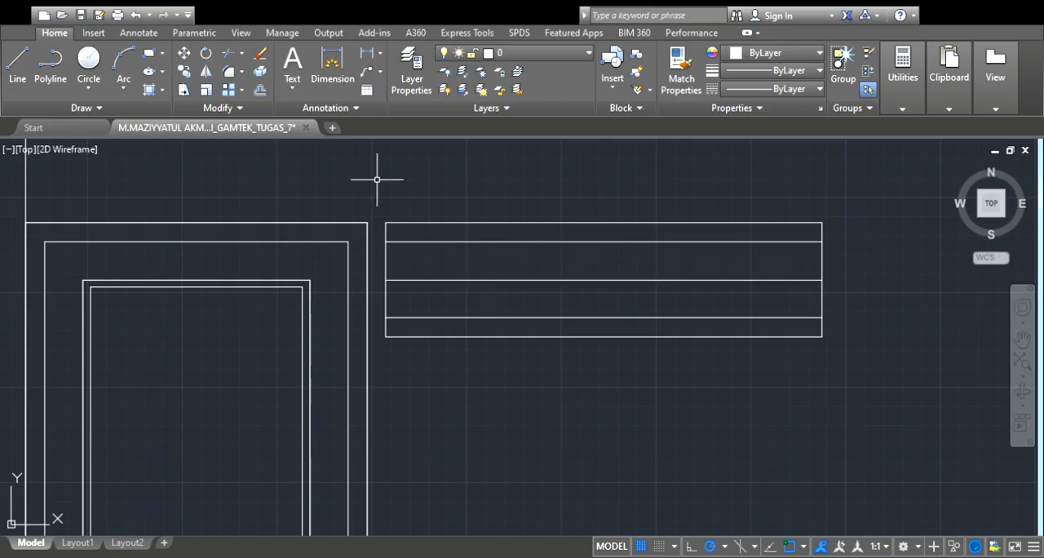
Offset the window band's centre line by the same small distance above and below, and delete the original centre line
click(259, 90)
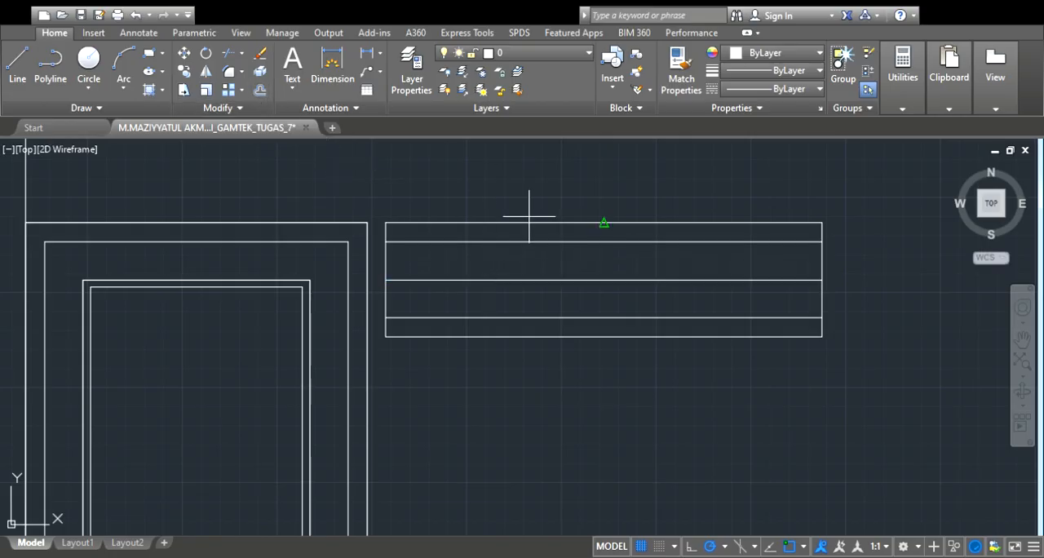
key(Return)
click(522, 281)
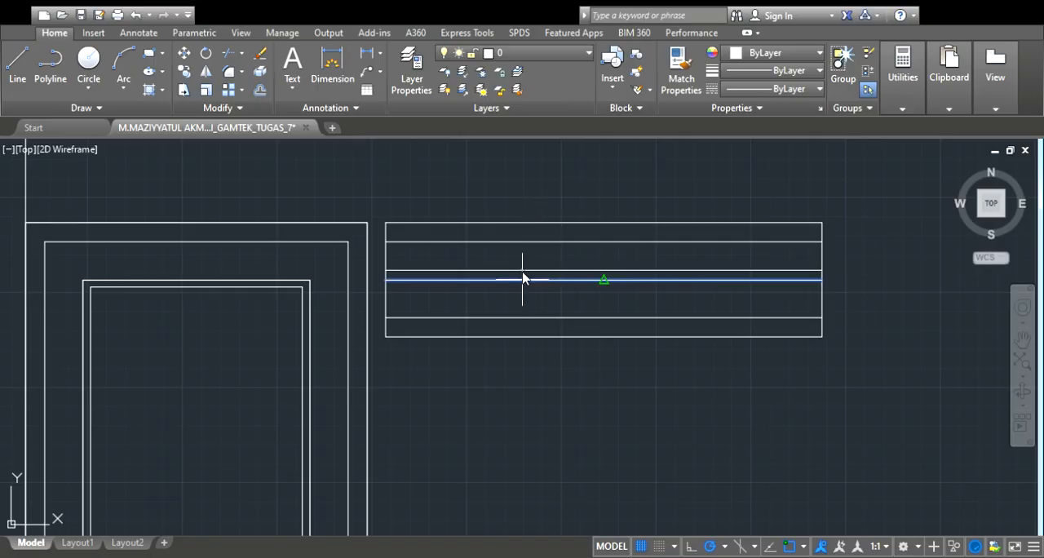
click(522, 275)
click(518, 279)
click(519, 298)
key(Escape)
click(519, 280)
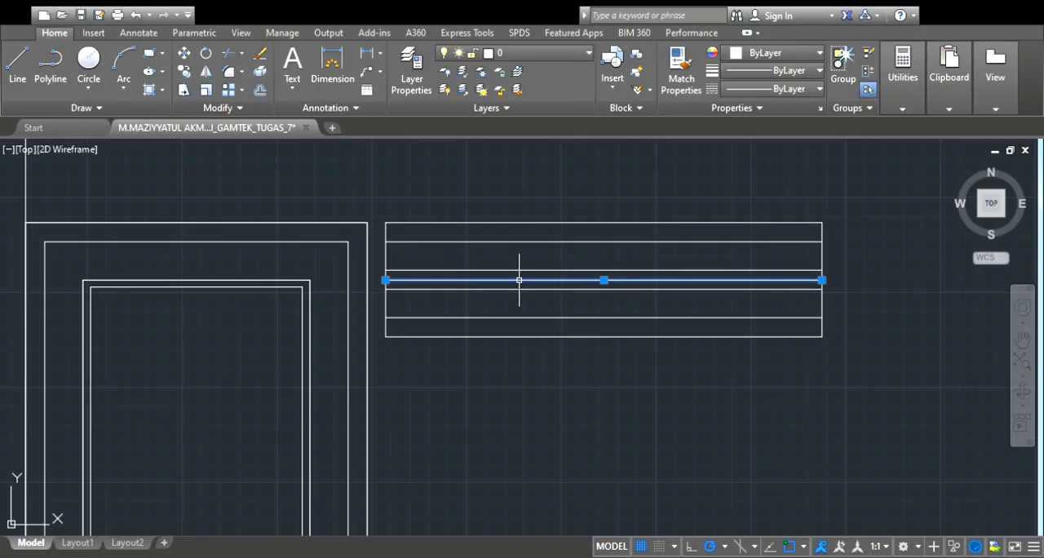
key(Delete)
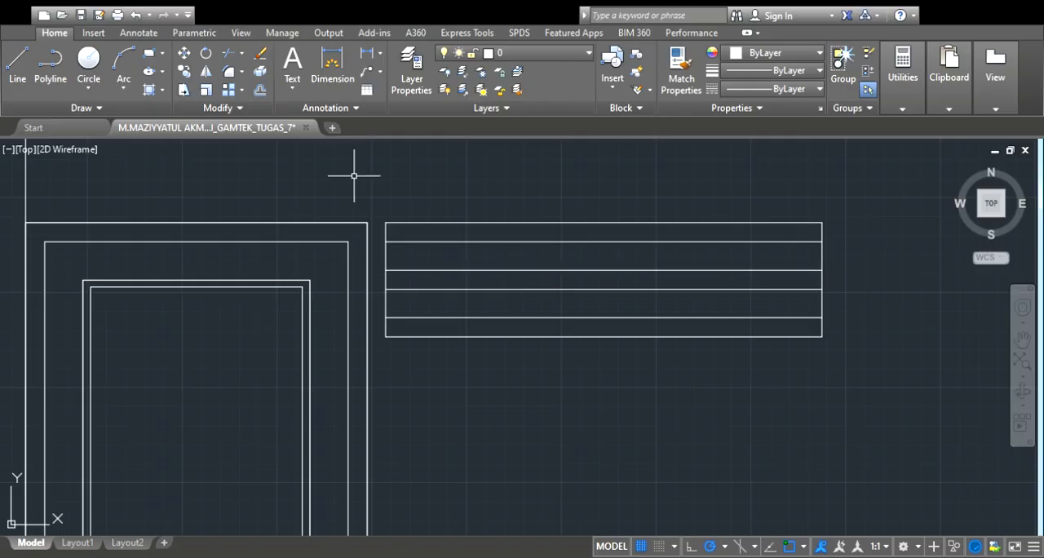
Offset the window band's left and right side lines inward by one slot width
click(259, 93)
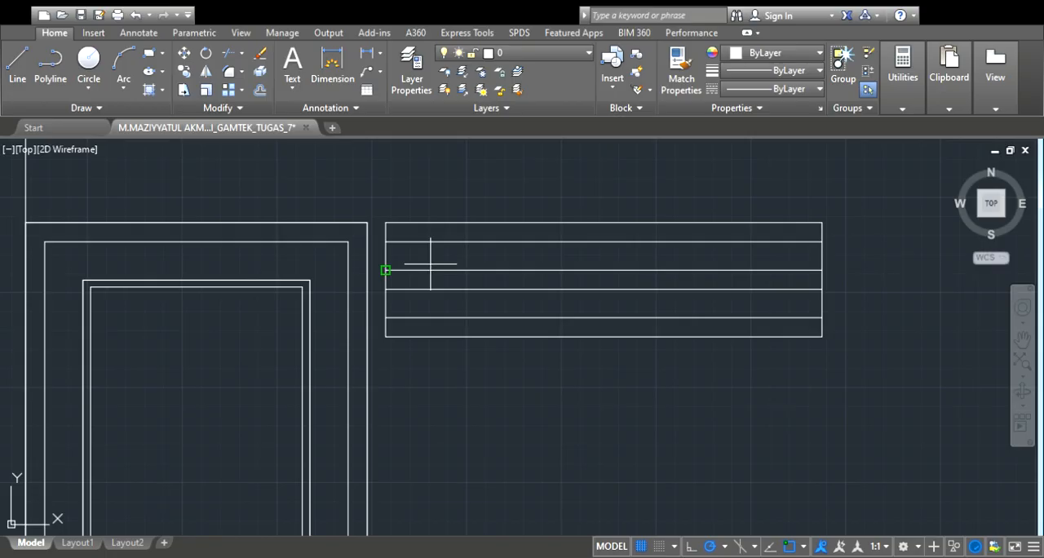
click(386, 283)
click(494, 284)
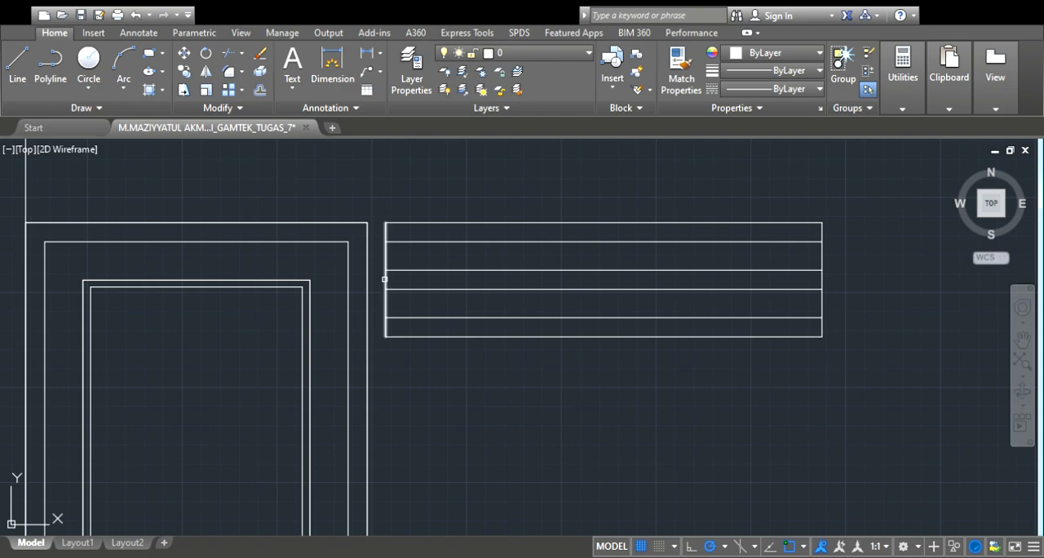
click(384, 280)
click(573, 287)
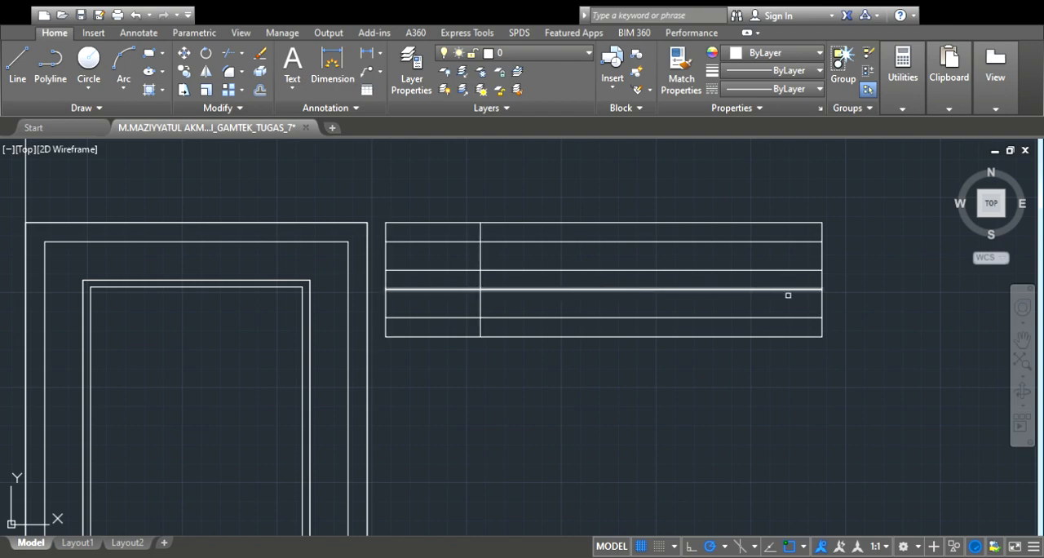
click(821, 282)
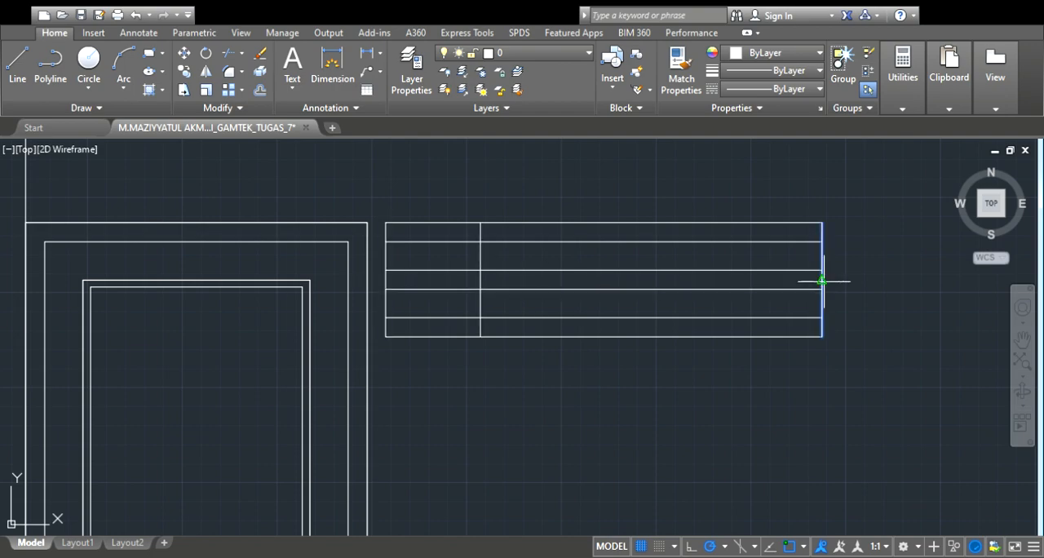
click(759, 281)
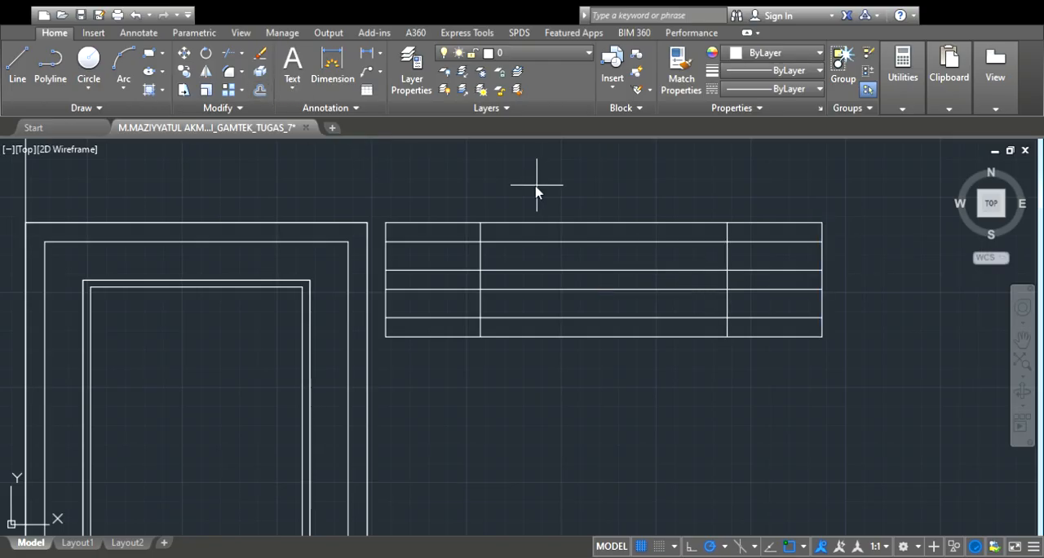
Offset each of the two inner vertical lines a narrow gap toward the middle of the window band
click(477, 280)
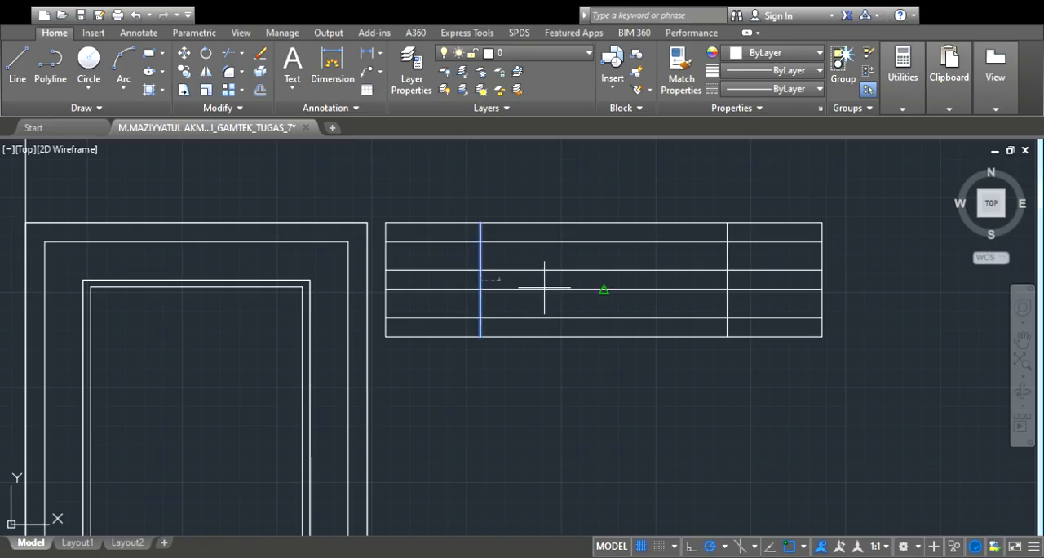
click(593, 296)
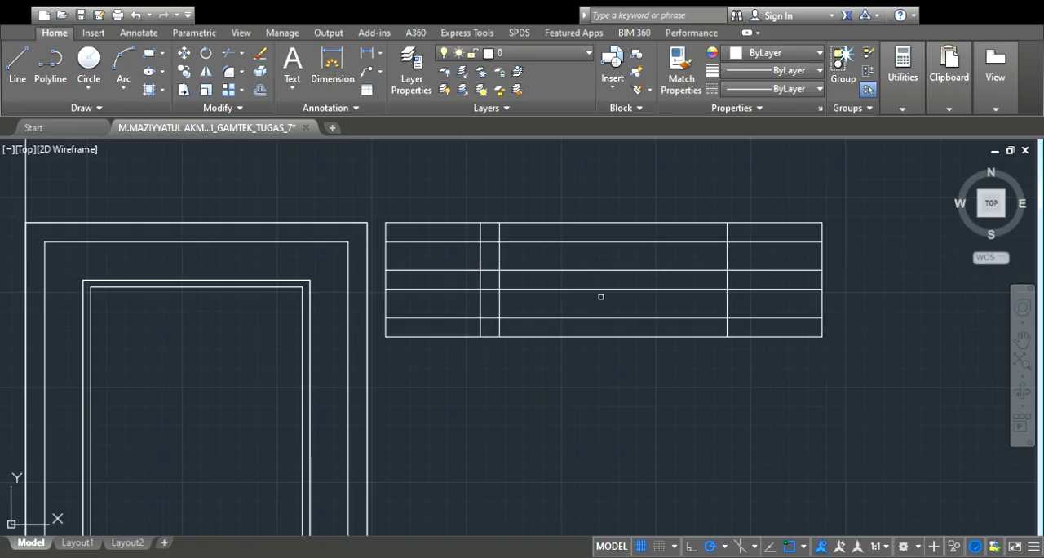
click(727, 282)
click(709, 282)
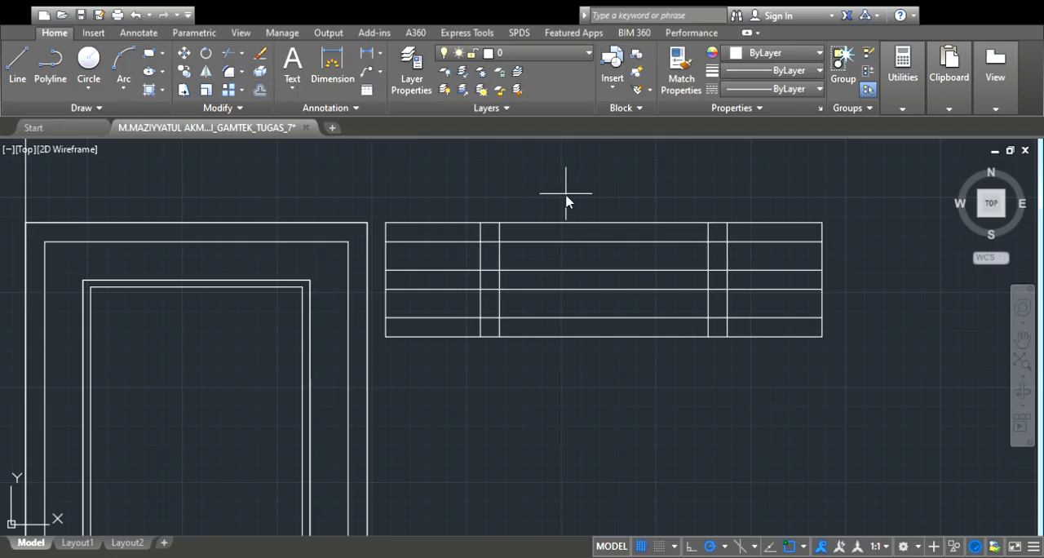
Offset the innermost vertical lines one slot width toward the middle, forming a central pair of dividers
click(497, 279)
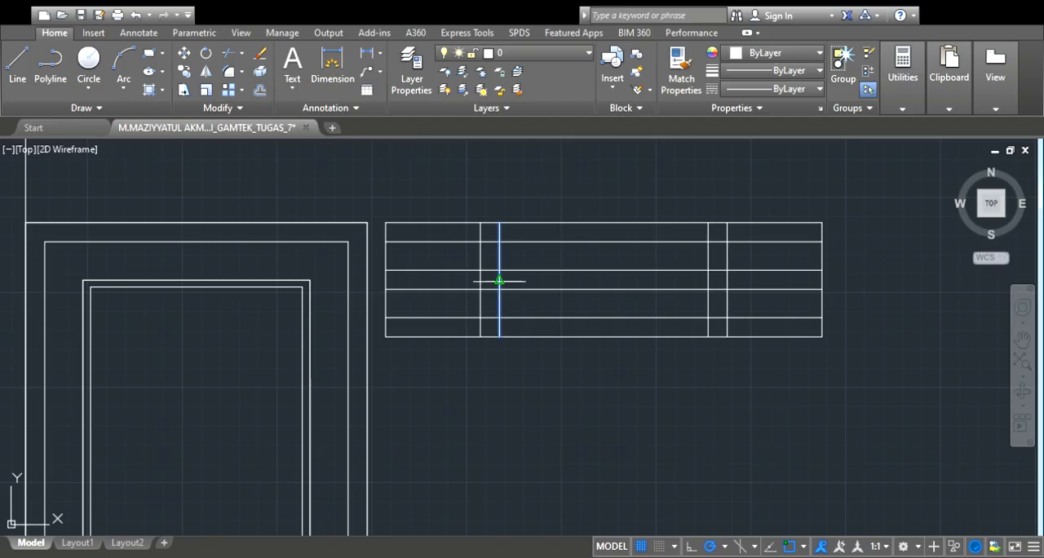
click(628, 290)
click(710, 285)
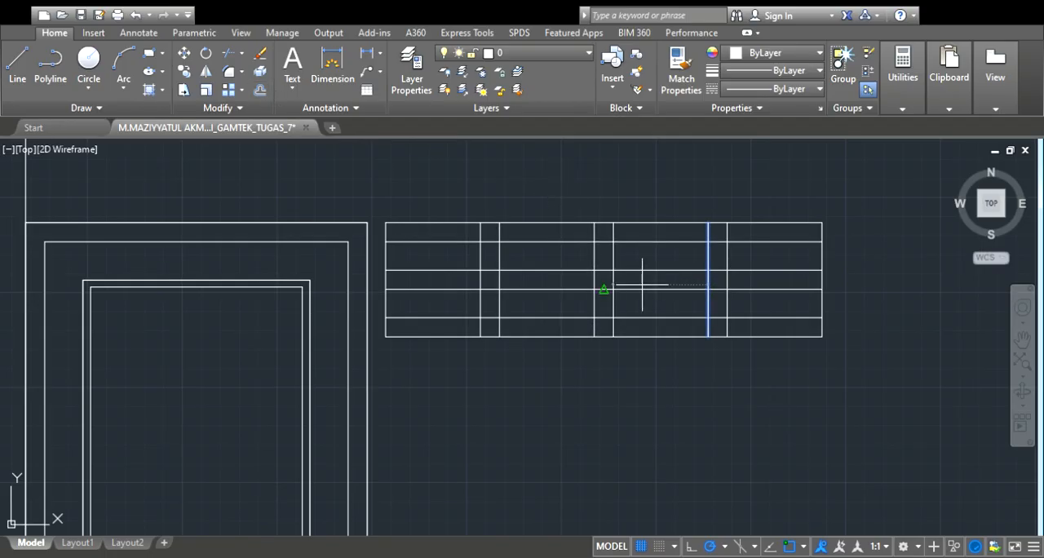
click(627, 286)
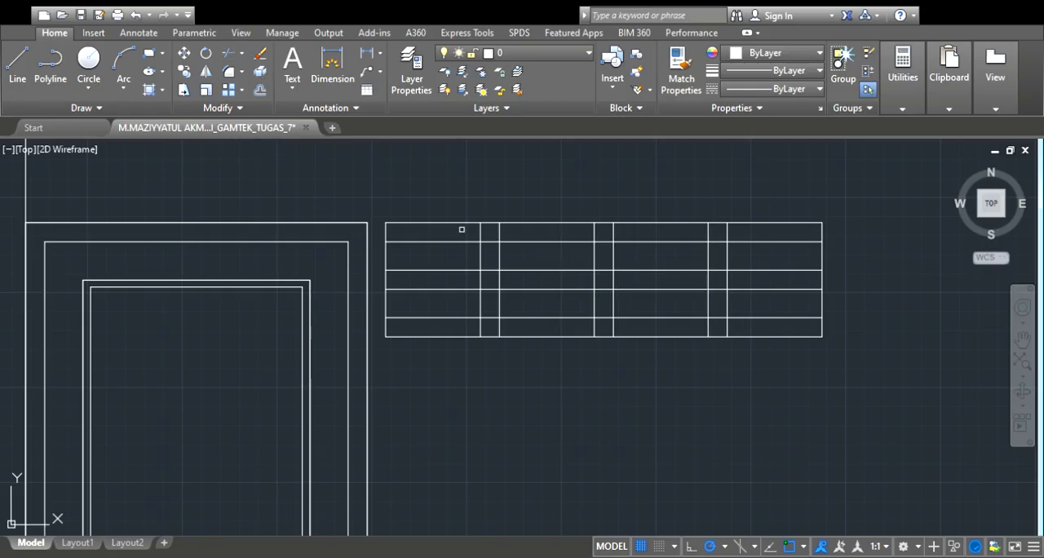
Trim the vertical dividers above and below the middle strip and the horizontal segments between each divider pair, leaving four separate ventilation slots
drag(461, 229, 739, 231)
drag(447, 249, 739, 261)
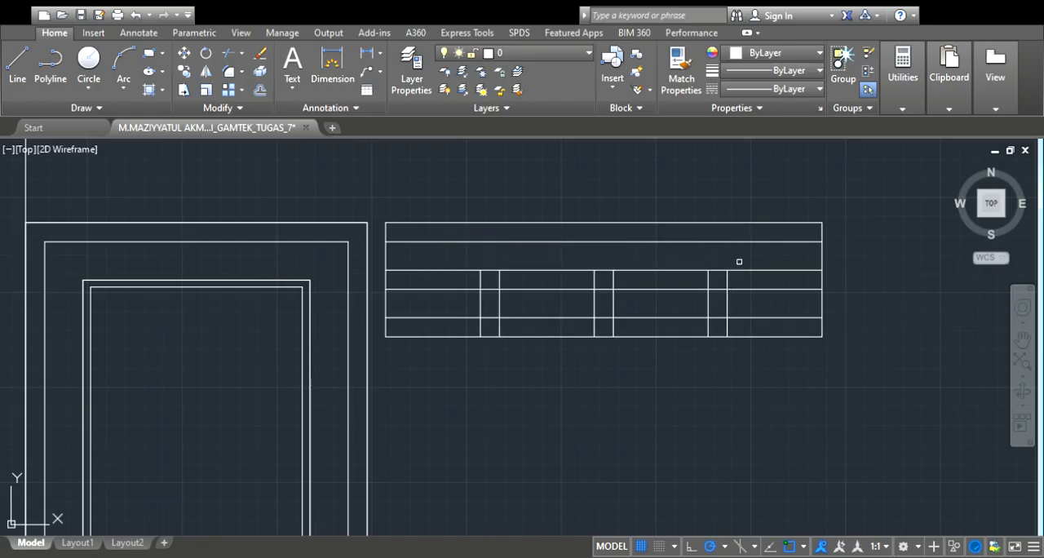
drag(483, 324, 747, 332)
drag(459, 302, 767, 304)
drag(490, 258, 488, 322)
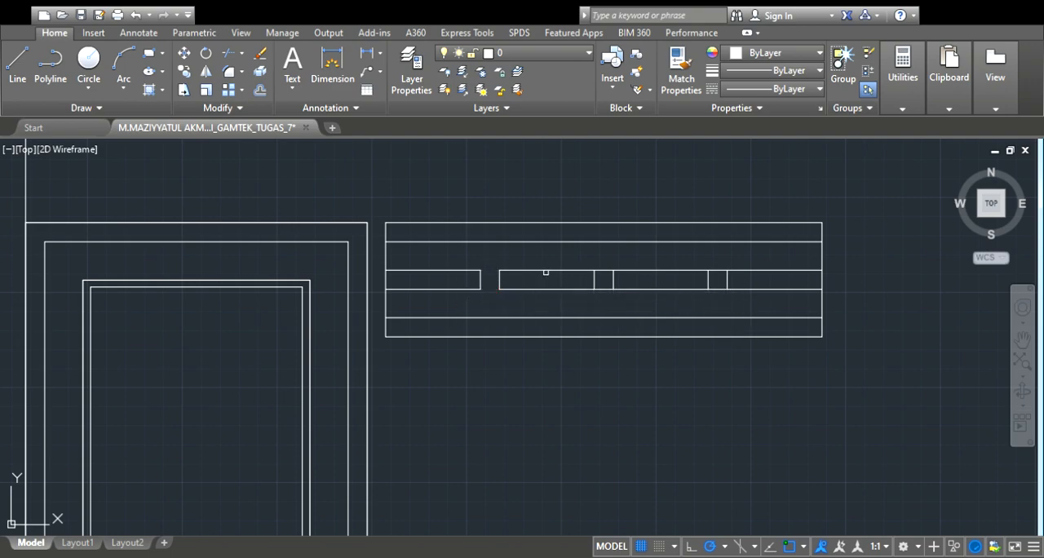
drag(610, 257, 607, 310)
mouse_move(728, 256)
mouse_down()
mouse_move(716, 297)
mouse_move(734, 257)
mouse_up()
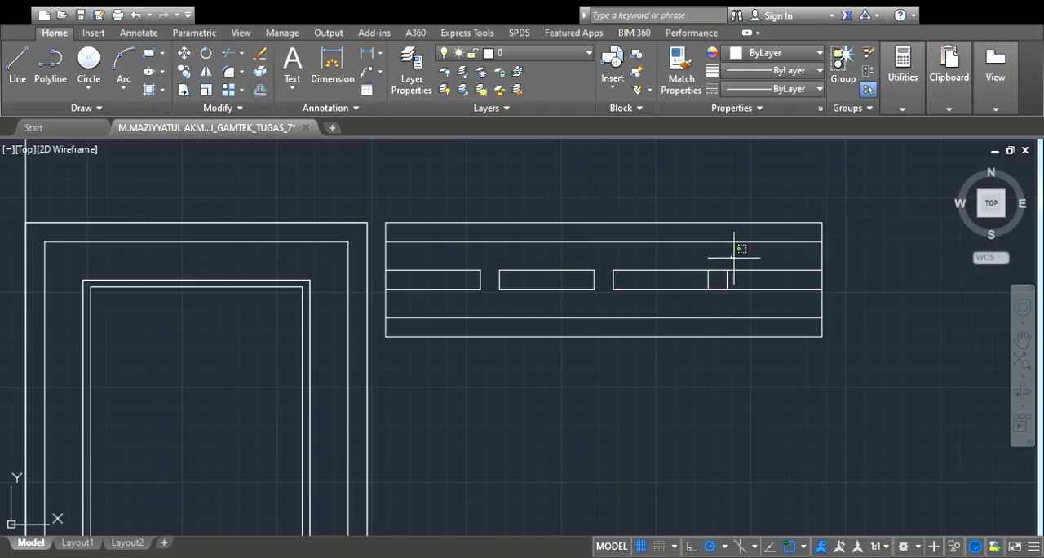
click(714, 305)
drag(718, 284, 712, 295)
Examine the wall area below the slotted band in the elevation and the terrace window in the floor plan
scroll(695, 293, down, 3)
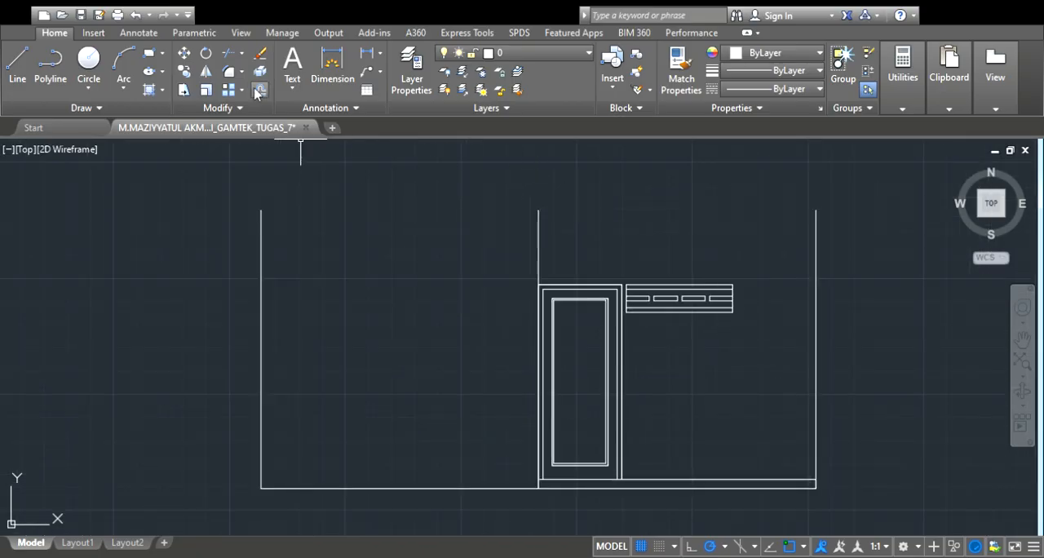
scroll(763, 392, down, 2)
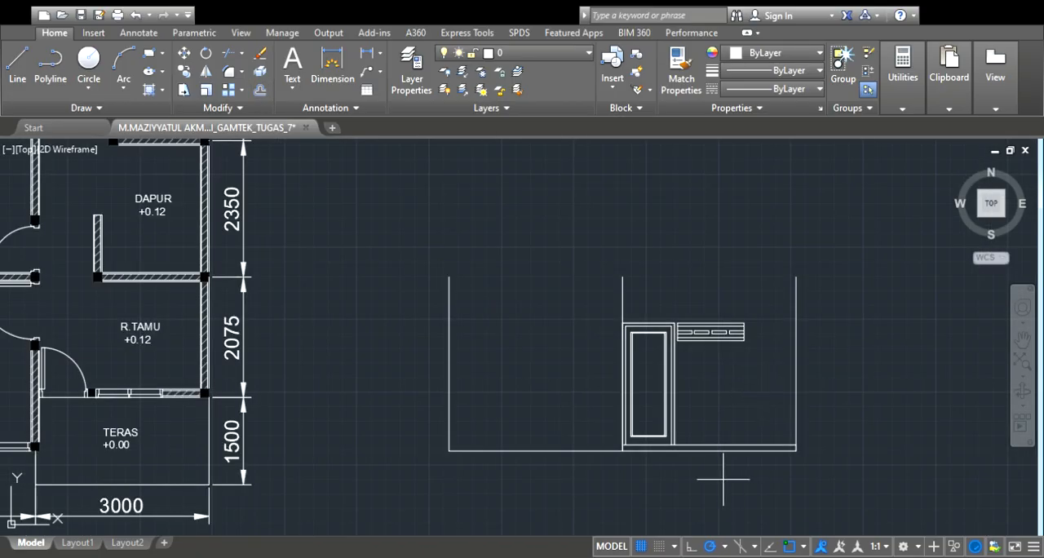
scroll(722, 475, up, 4)
scroll(709, 392, down, 2)
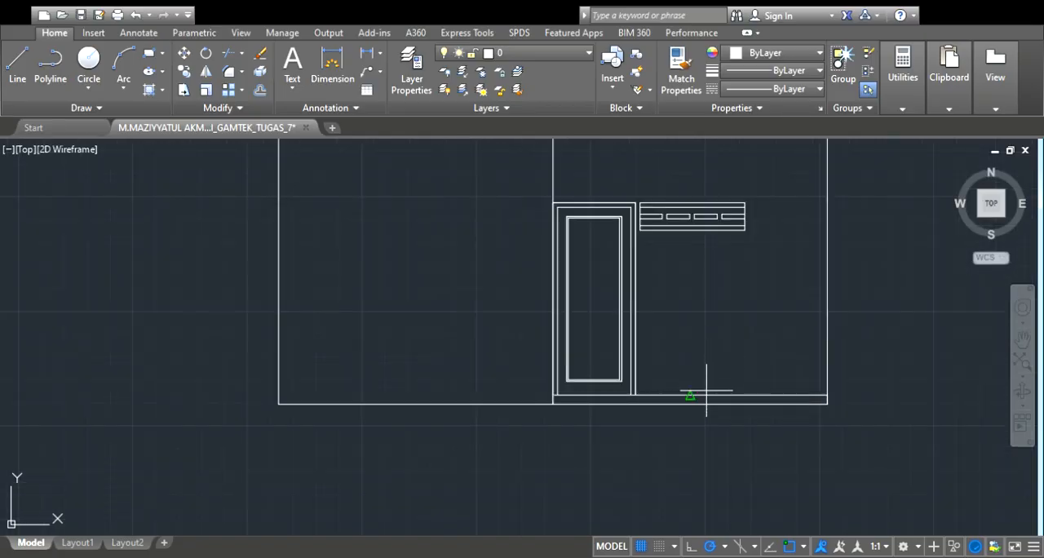
scroll(706, 391, up, 2)
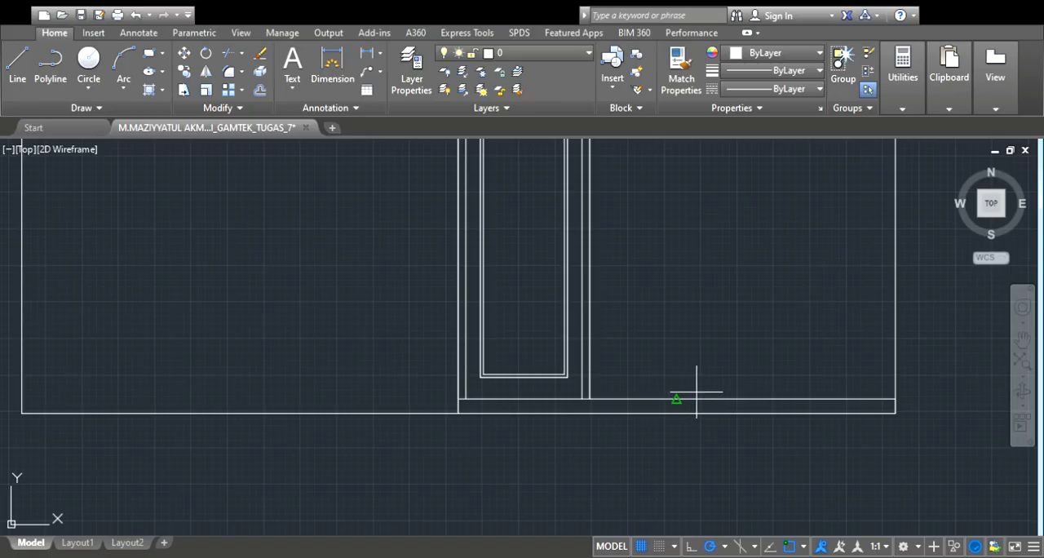
scroll(699, 372, down, 2)
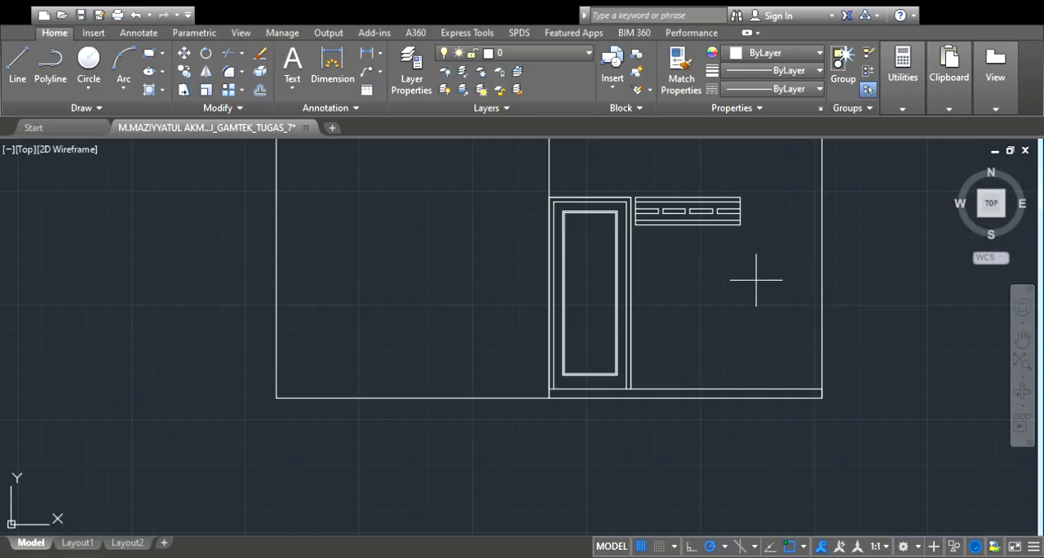
scroll(412, 365, down, 2)
scroll(412, 366, down, 2)
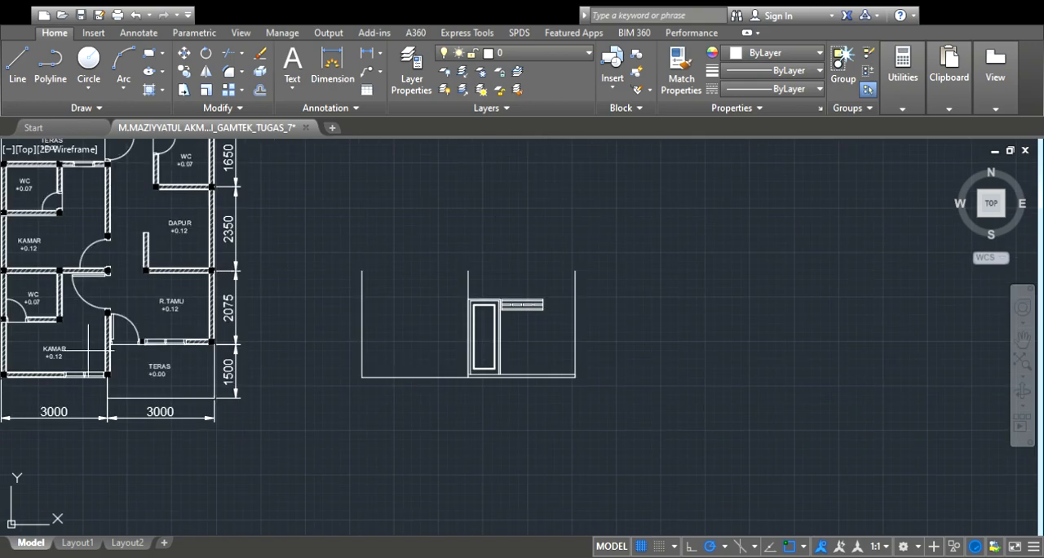
scroll(17, 376, up, 4)
scroll(104, 316, up, 2)
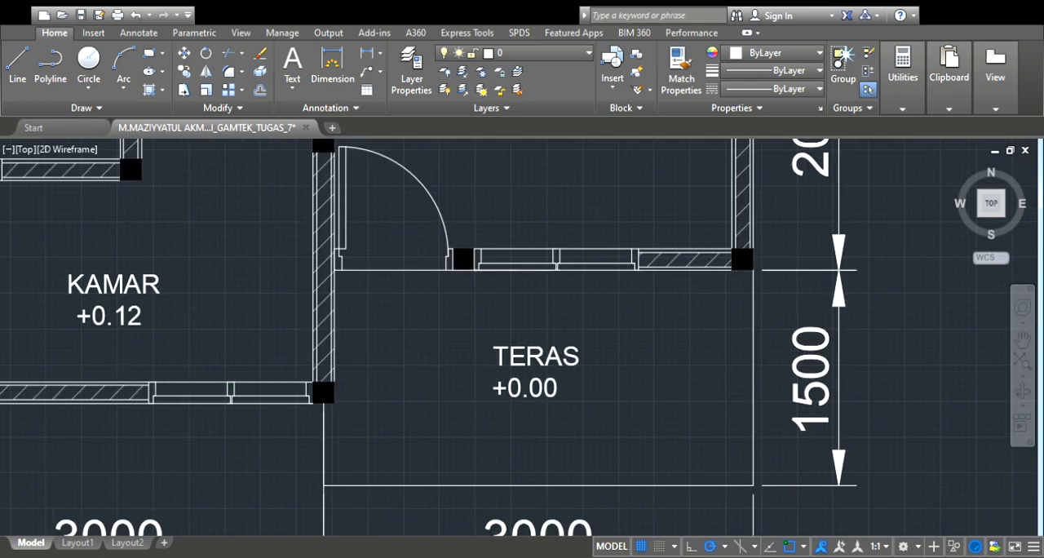
scroll(155, 397, down, 2)
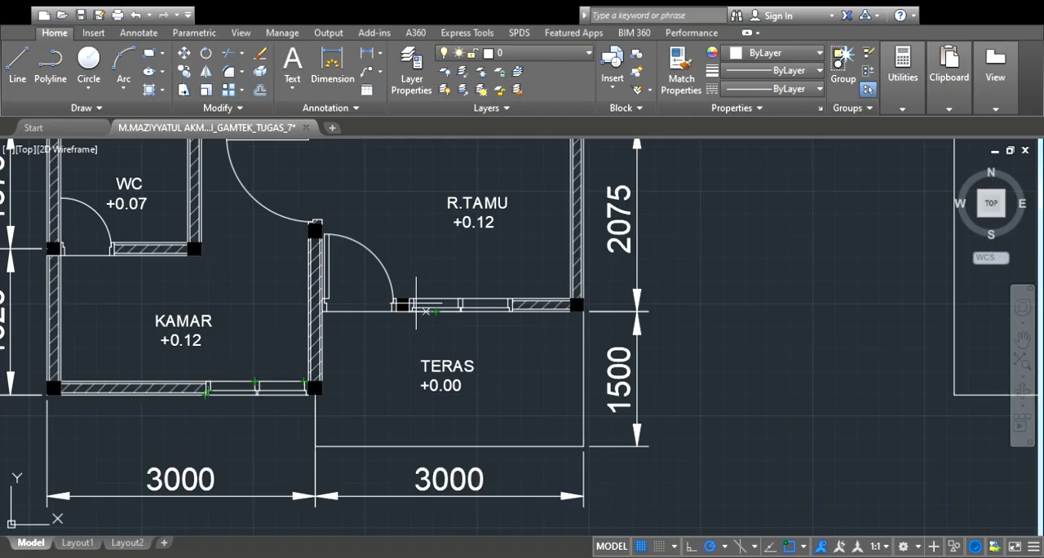
Offset the elevation's base line upward to form the window sill line across the wall
scroll(408, 311, down, 6)
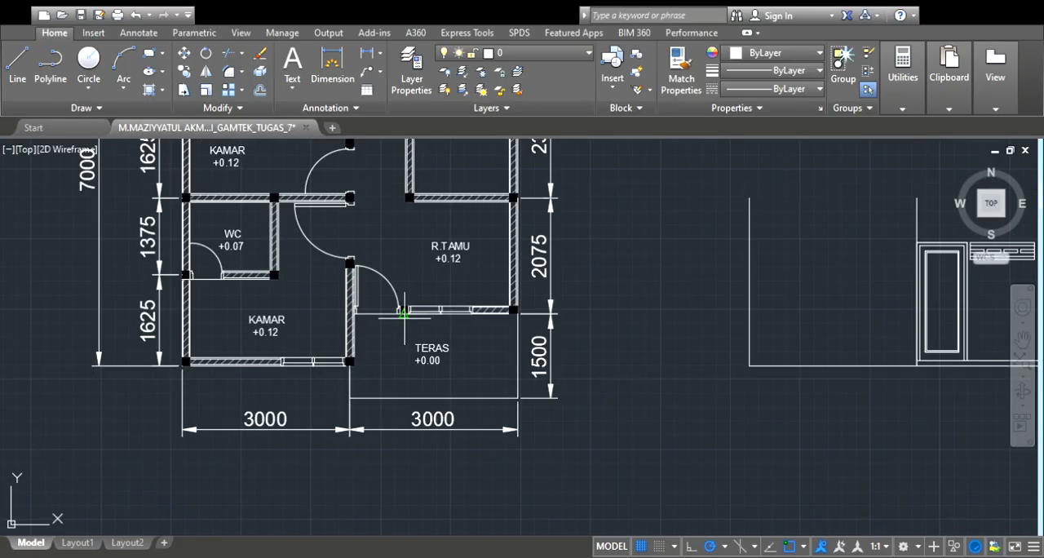
scroll(820, 331, up, 3)
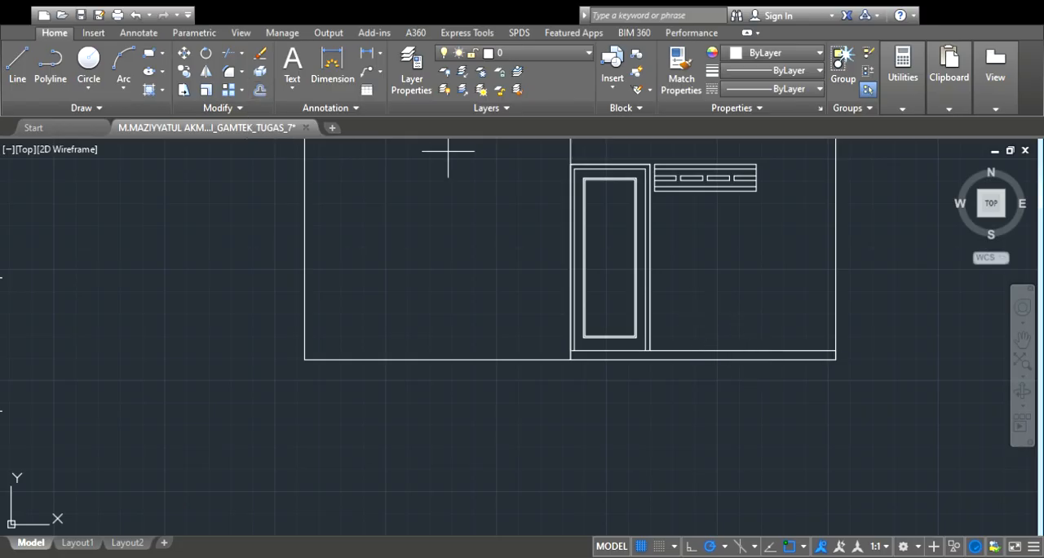
click(718, 362)
click(714, 248)
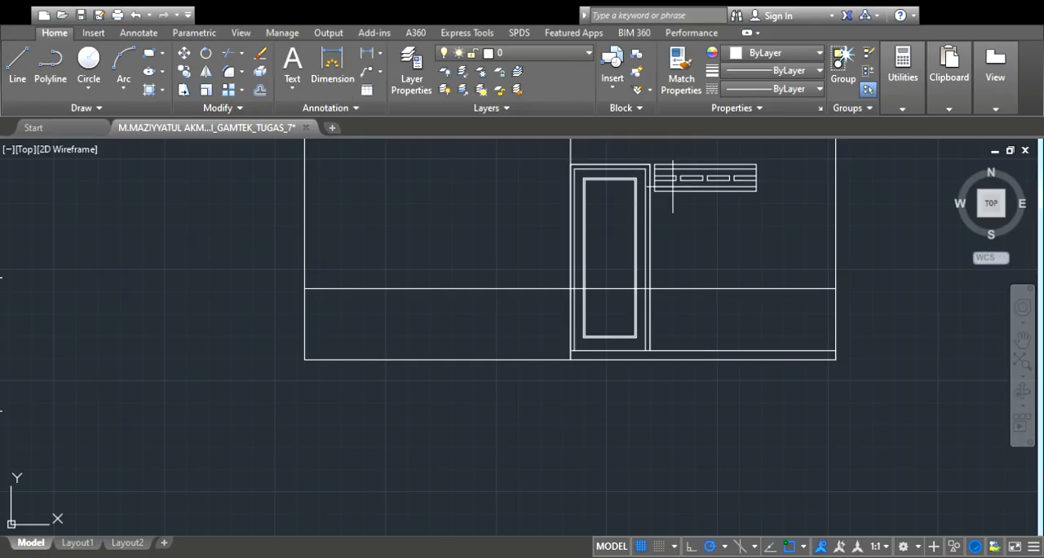
Draw the window's two vertical sides from the lower corners of the ventilation band down to the sill line
scroll(673, 186, up, 4)
click(615, 197)
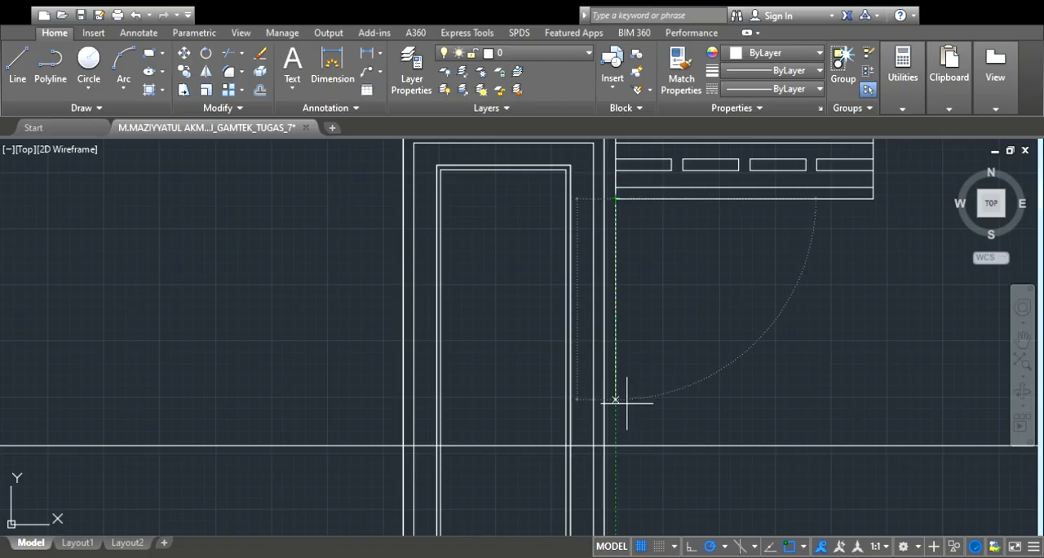
click(617, 447)
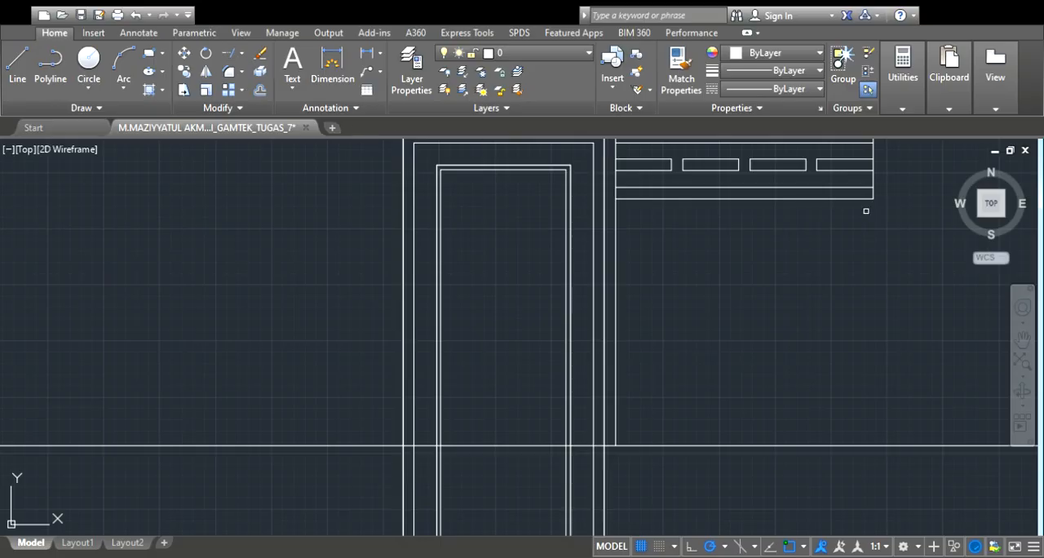
scroll(853, 257, down, 4)
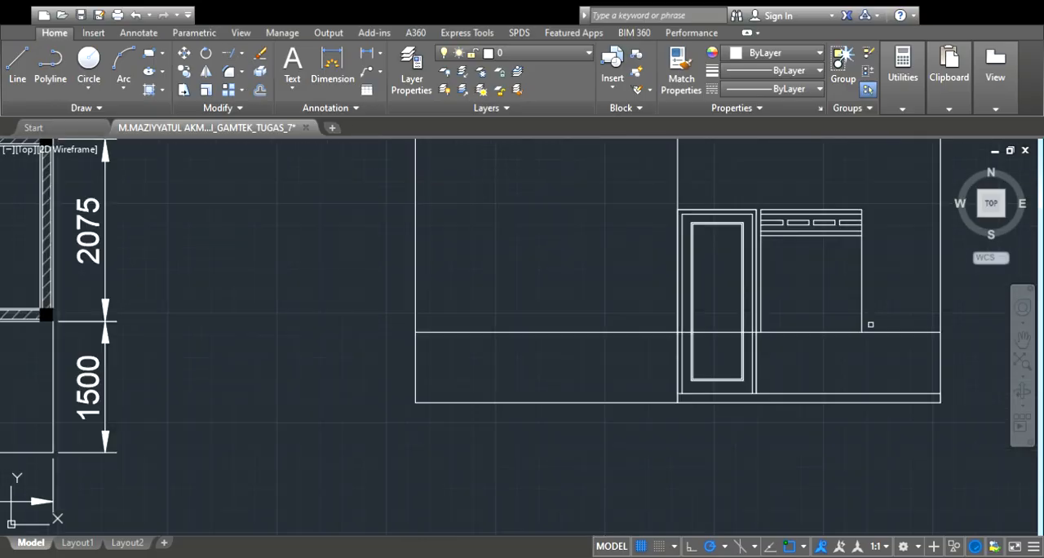
key(Escape)
Trim the sill line across the left wall, the door and the wall beyond the window, leaving only the window's bottom edge
scroll(731, 335, up, 4)
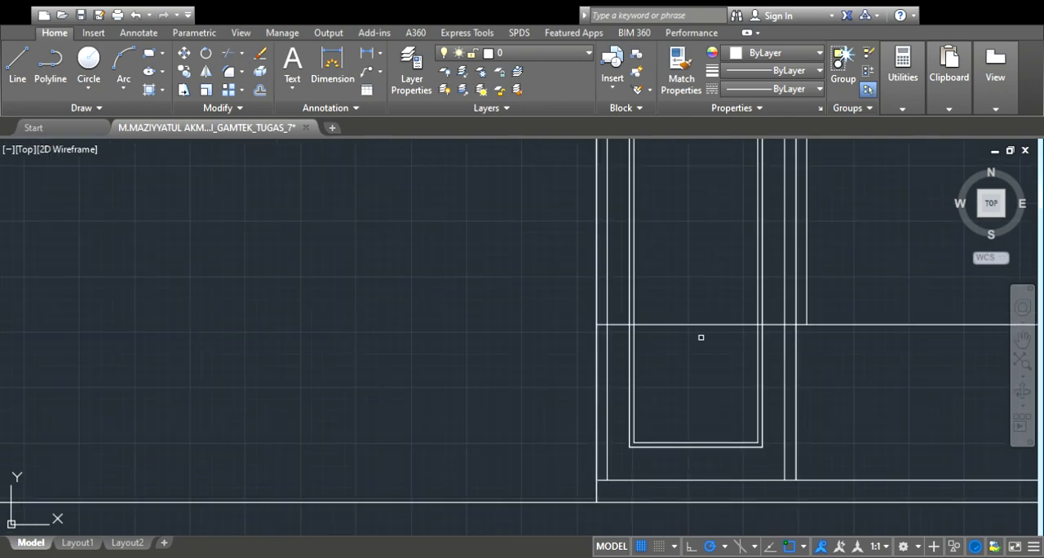
scroll(620, 324, up, 4)
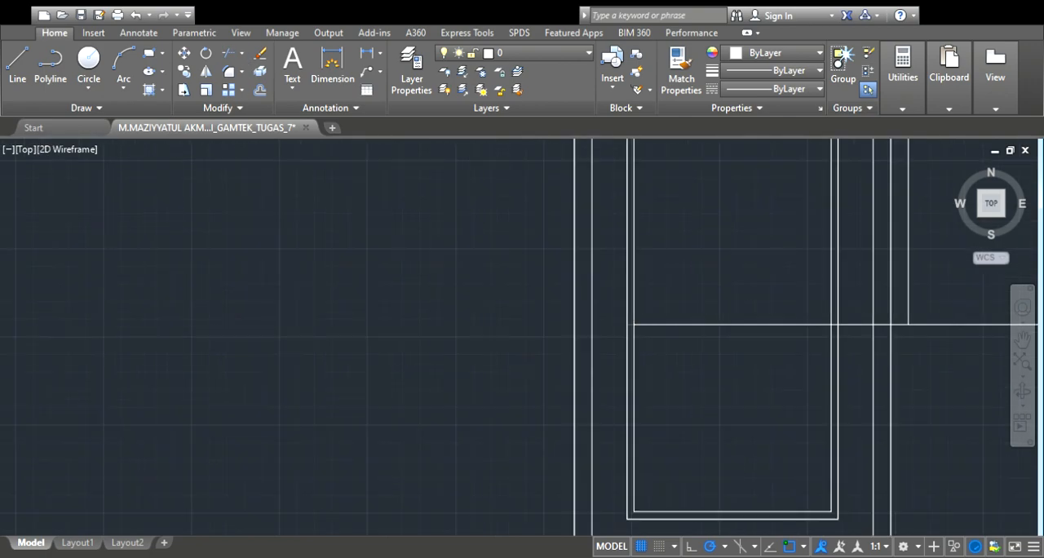
scroll(652, 324, down, 4)
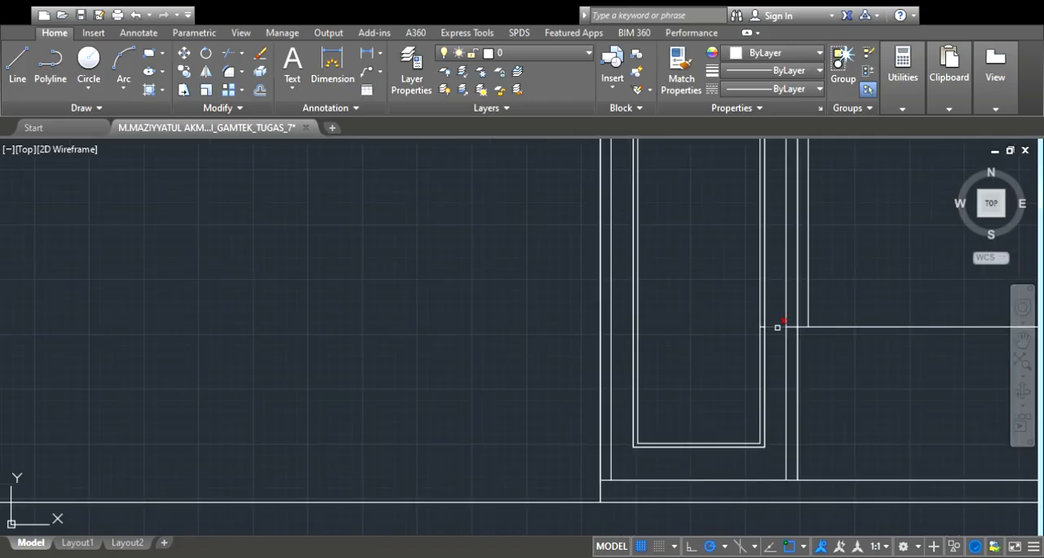
scroll(775, 324, up, 4)
scroll(756, 323, down, 3)
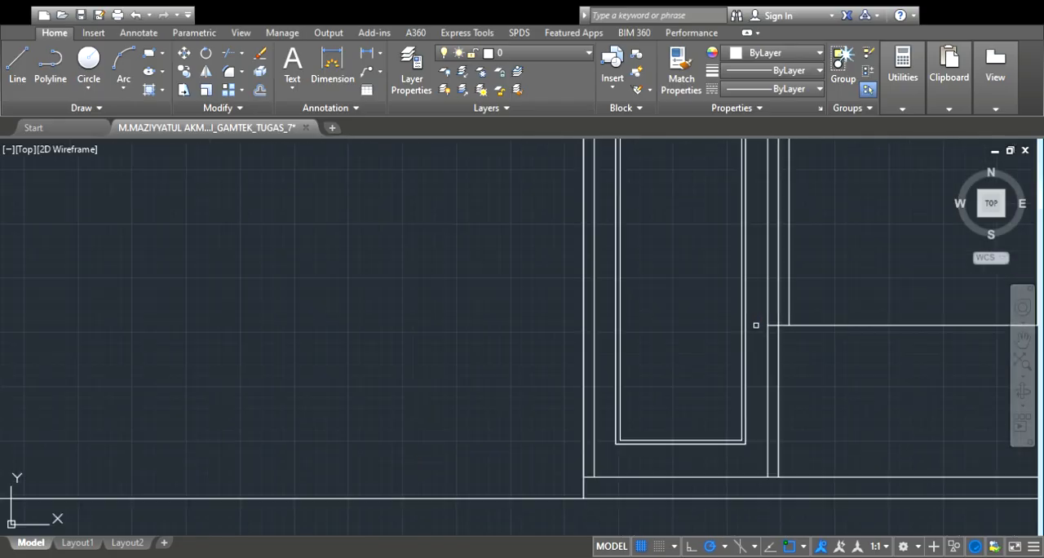
scroll(759, 324, up, 3)
scroll(762, 323, down, 3)
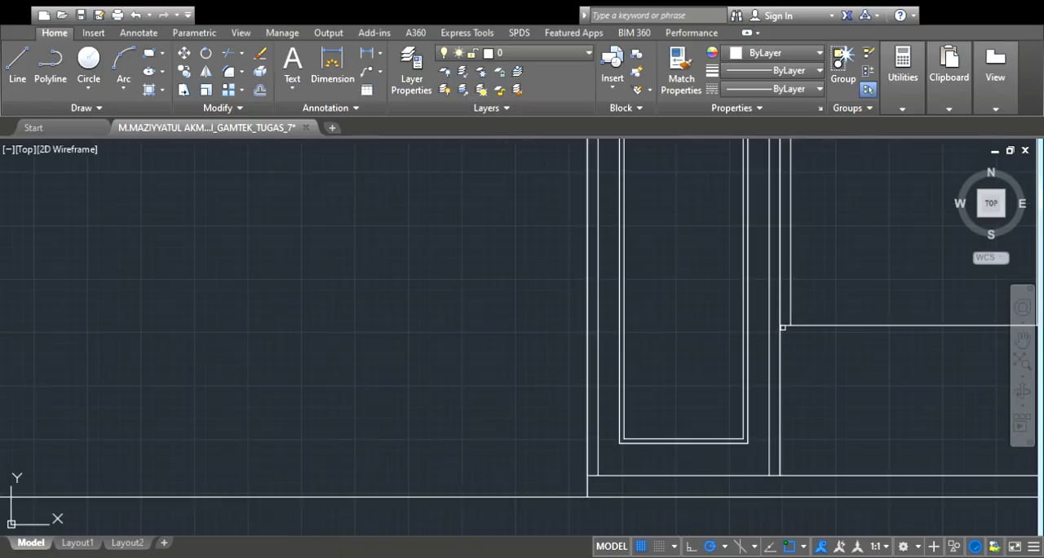
scroll(762, 323, up, 3)
scroll(781, 323, down, 3)
scroll(806, 273, down, 2)
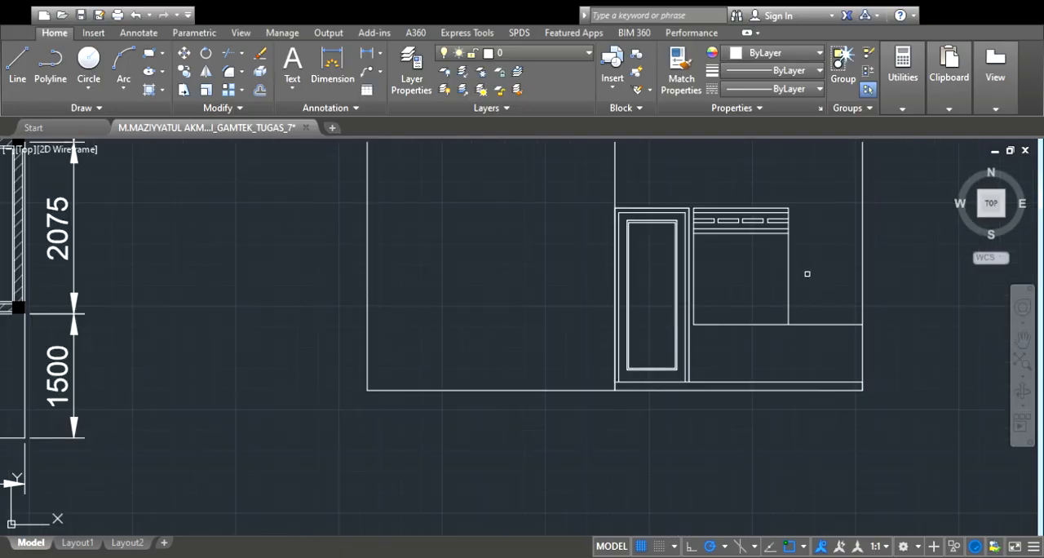
scroll(816, 266, up, 3)
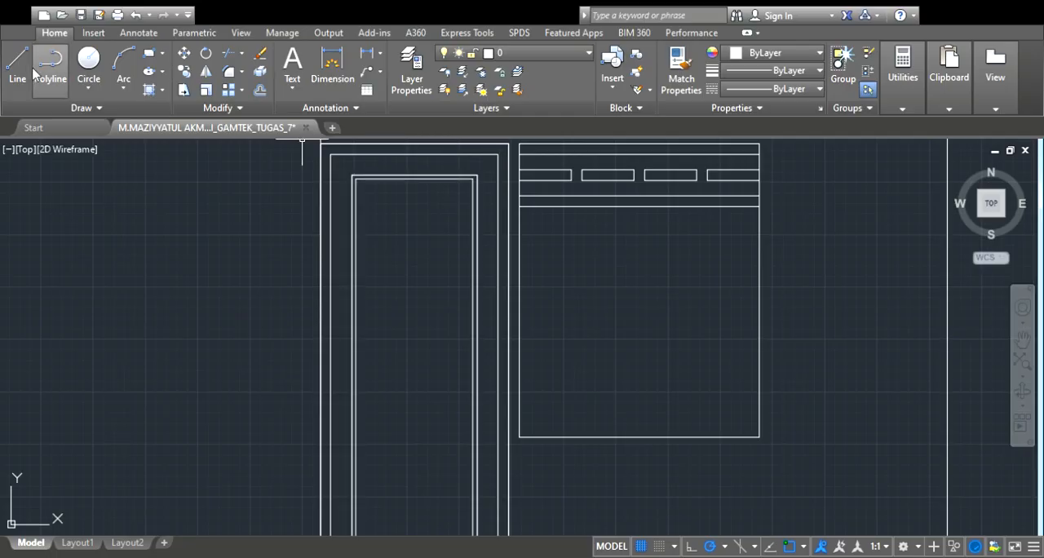
Check the gap between the terrace window sashes in the floor plan and draw the elevation window's vertical centre line from sill to band
scroll(489, 189, down, 4)
scroll(114, 204, up, 6)
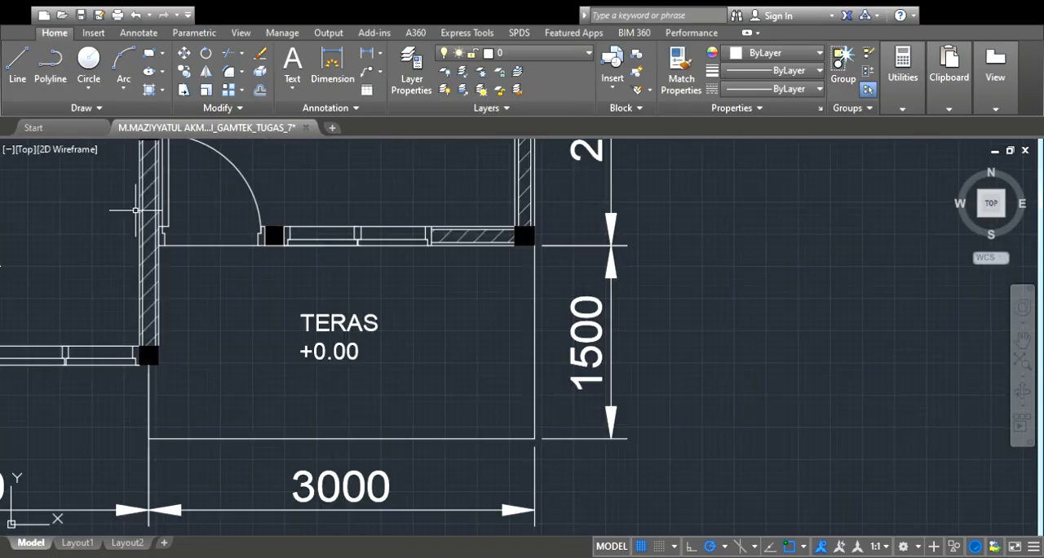
scroll(359, 237, up, 3)
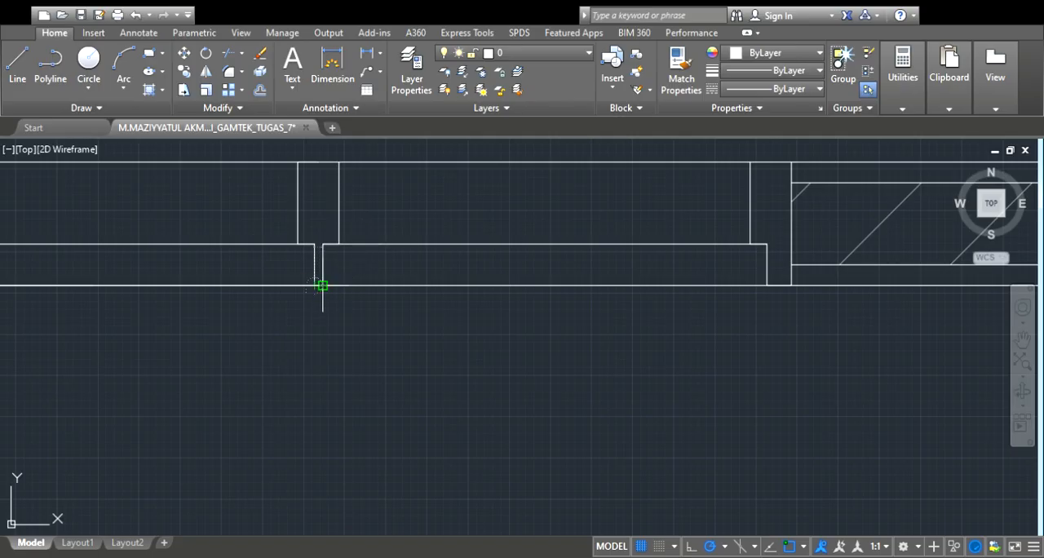
scroll(323, 282, down, 8)
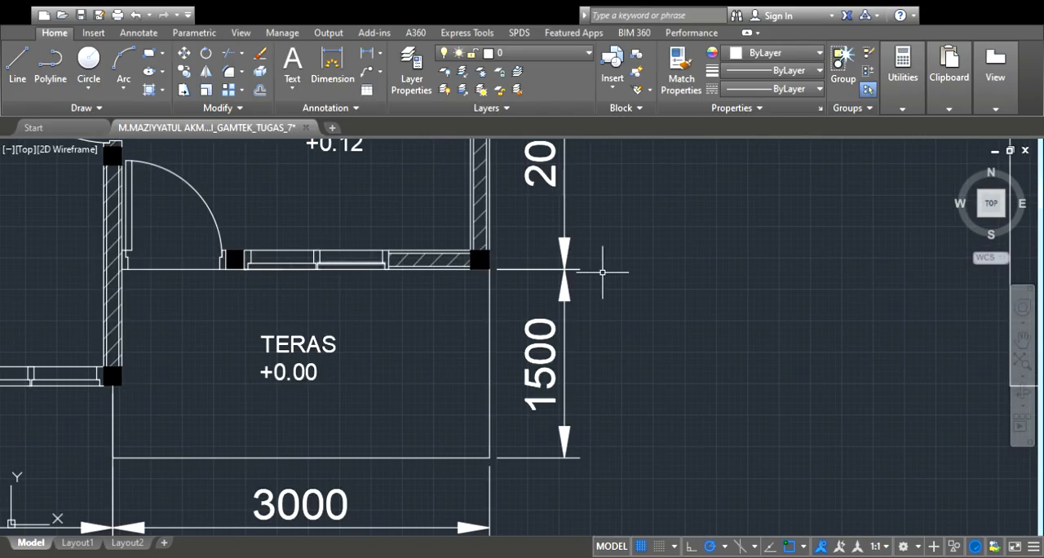
scroll(752, 272, up, 5)
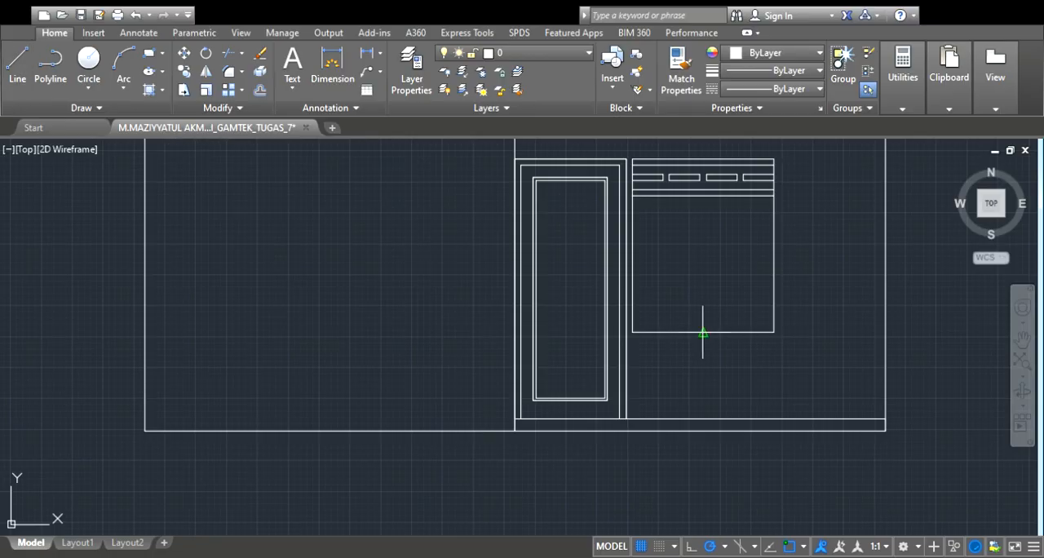
click(703, 196)
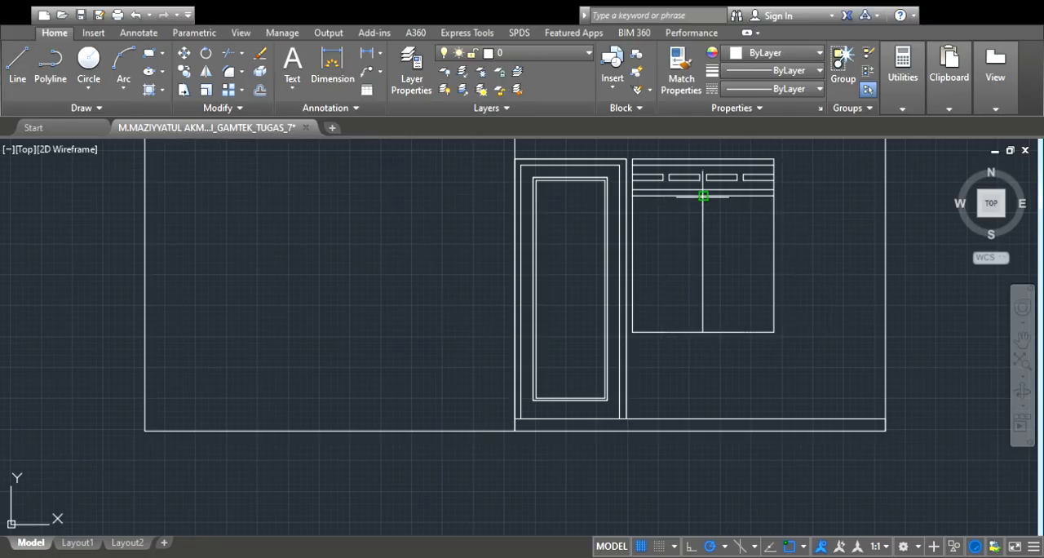
Offset the window's centre line a narrow gap to both sides and delete the original centre line
scroll(748, 273, up, 2)
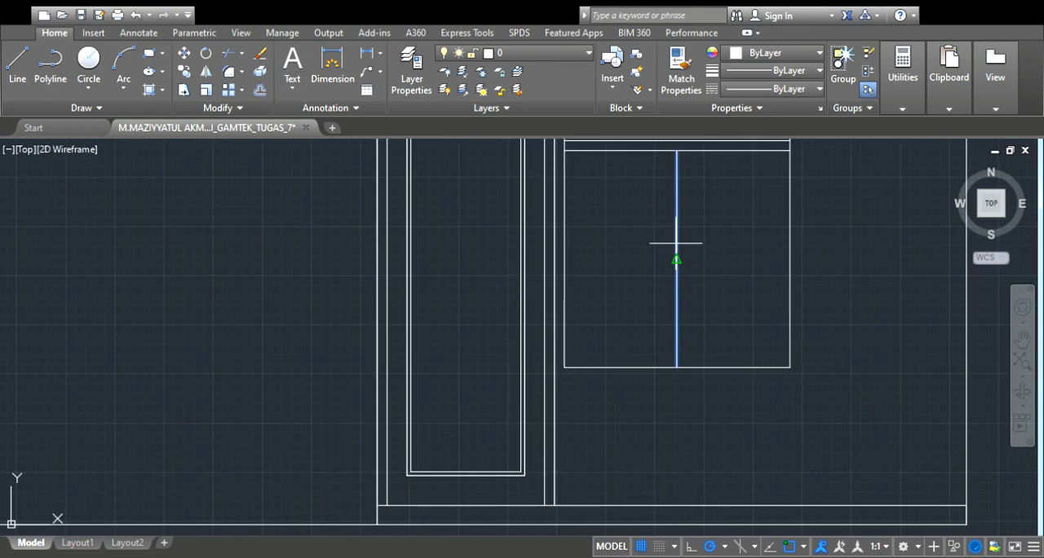
scroll(674, 236, up, 4)
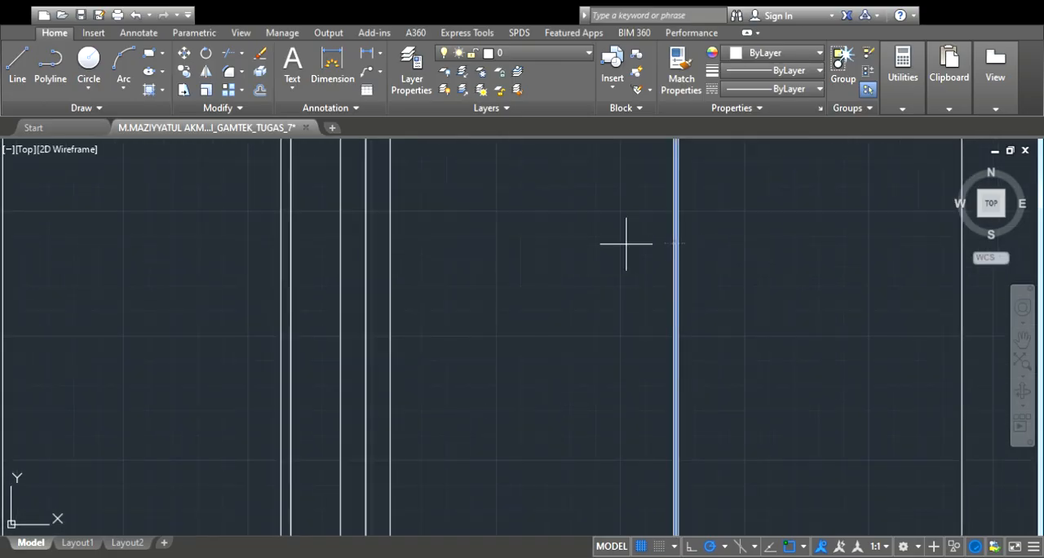
scroll(645, 233, up, 4)
click(747, 258)
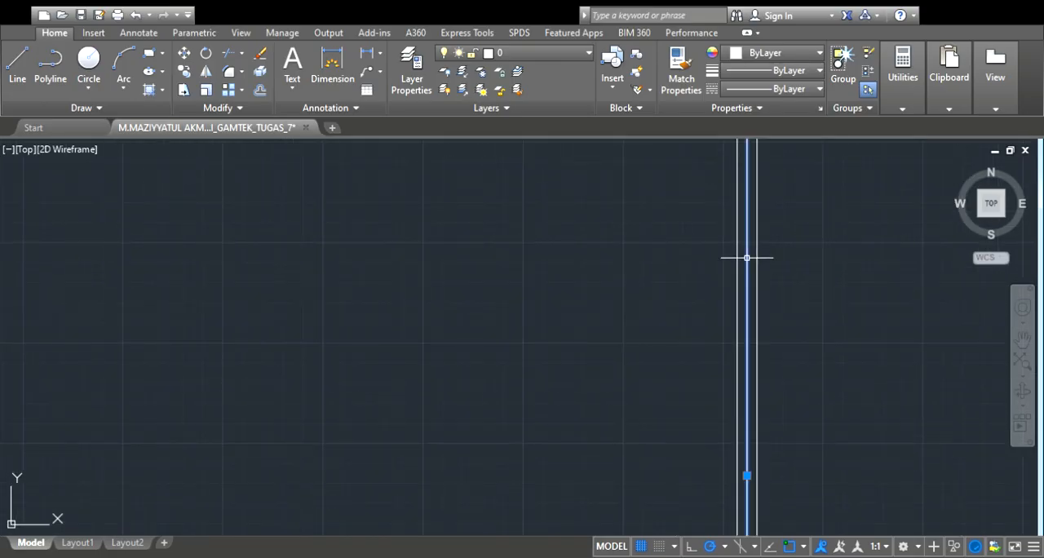
key(Escape)
Trim the short horizontal segments between the two central dividers at the window's upper and lower edges
scroll(746, 258, down, 5)
scroll(746, 233, up, 6)
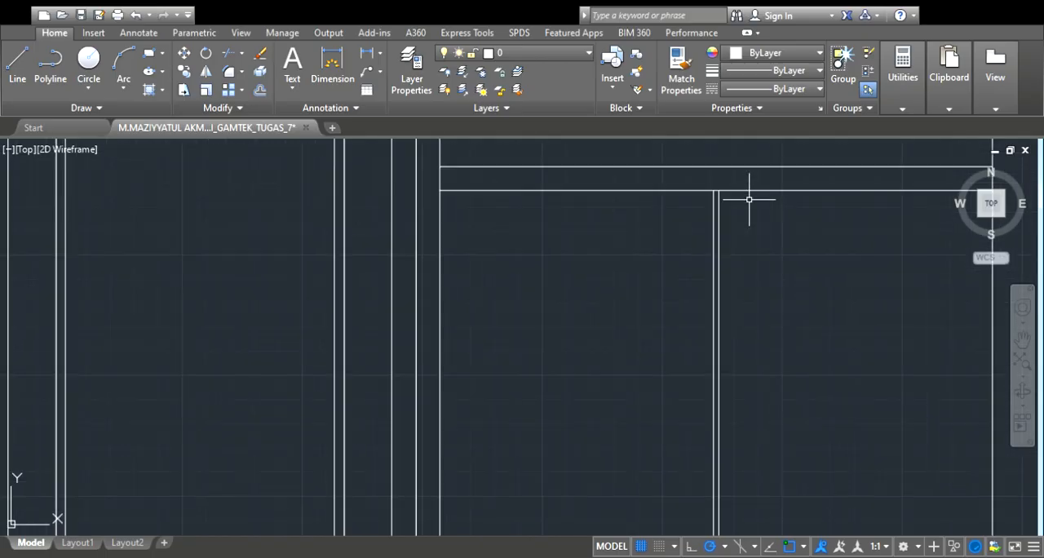
scroll(745, 204, down, 4)
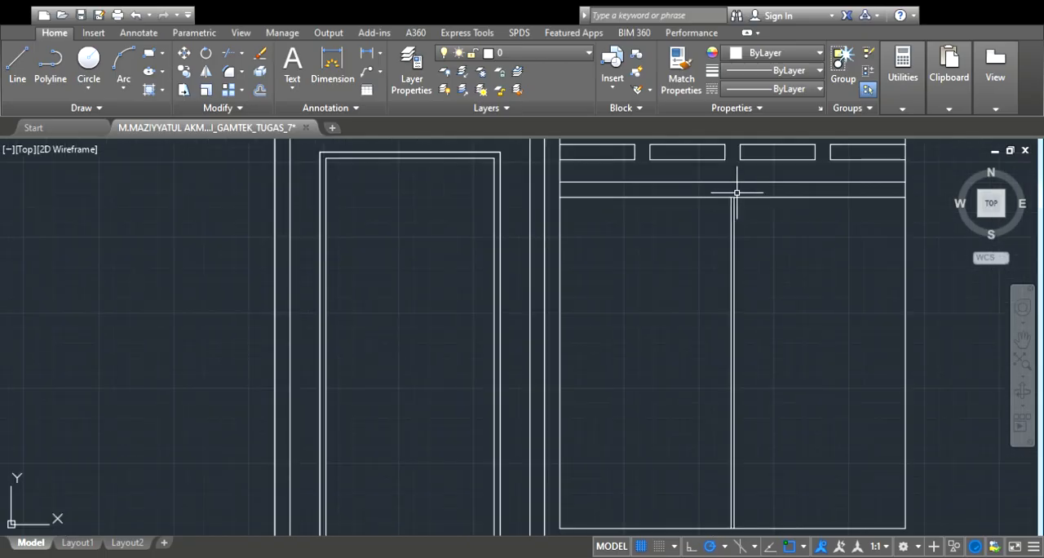
scroll(737, 193, up, 4)
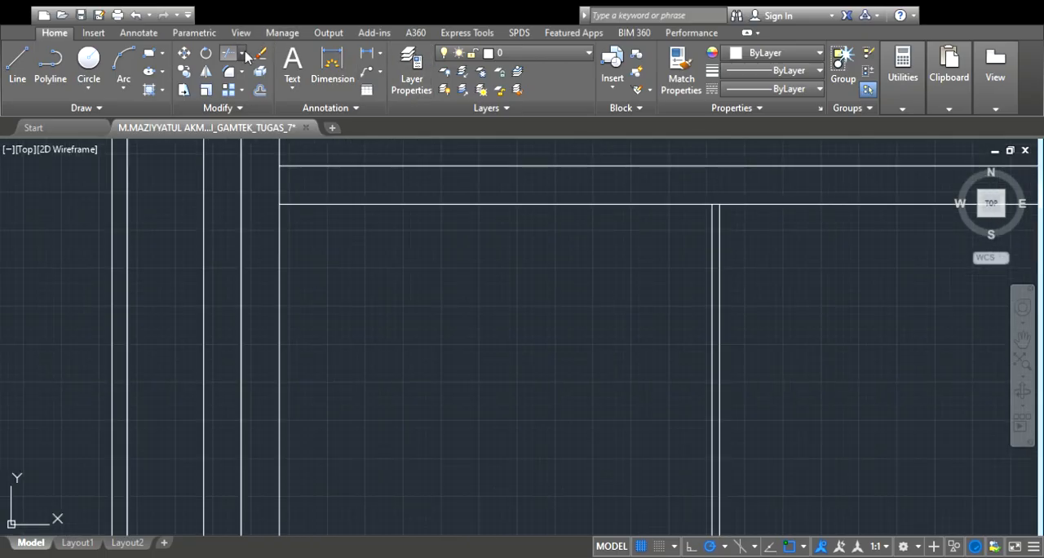
scroll(694, 199, up, 4)
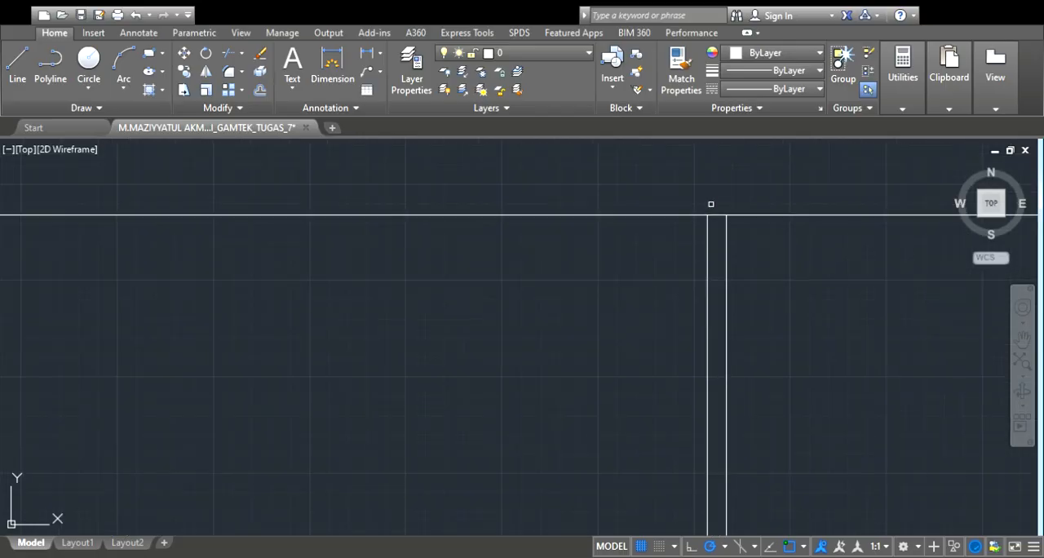
scroll(781, 280, down, 5)
scroll(766, 431, up, 6)
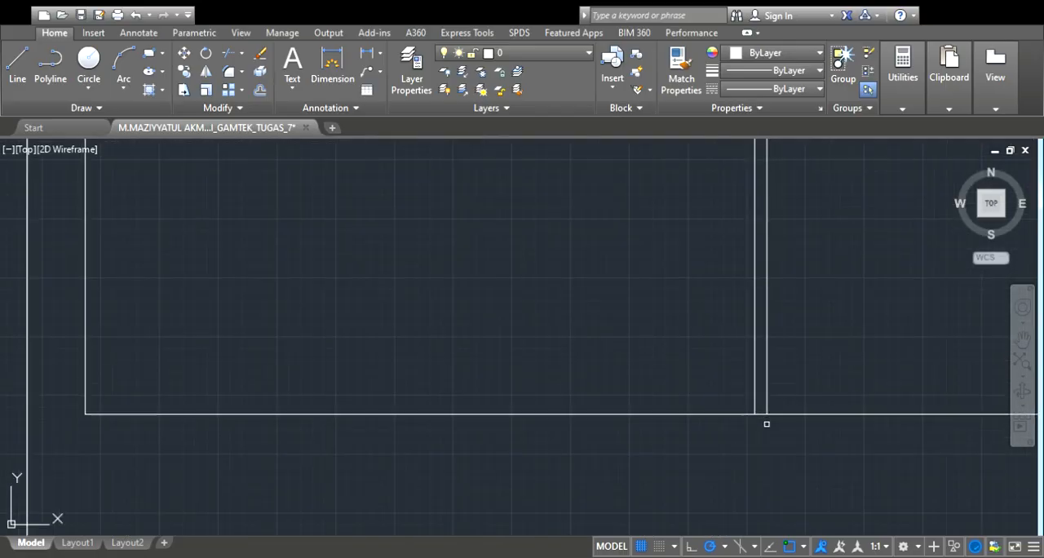
scroll(764, 409, down, 5)
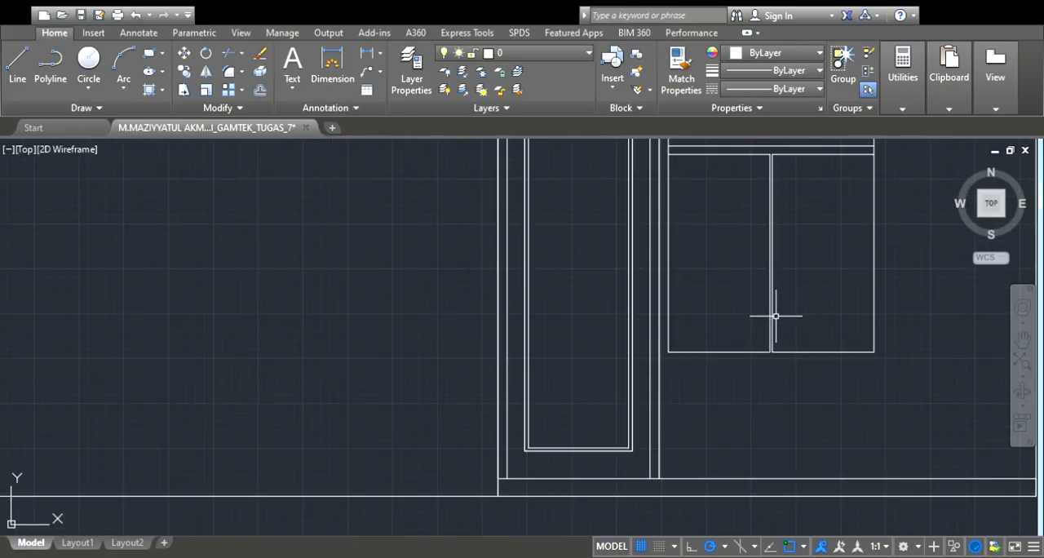
Draw a rectangle over the left window sash from its upper left corner to the foot of the left divider
scroll(832, 226, up, 2)
scroll(796, 227, up, 2)
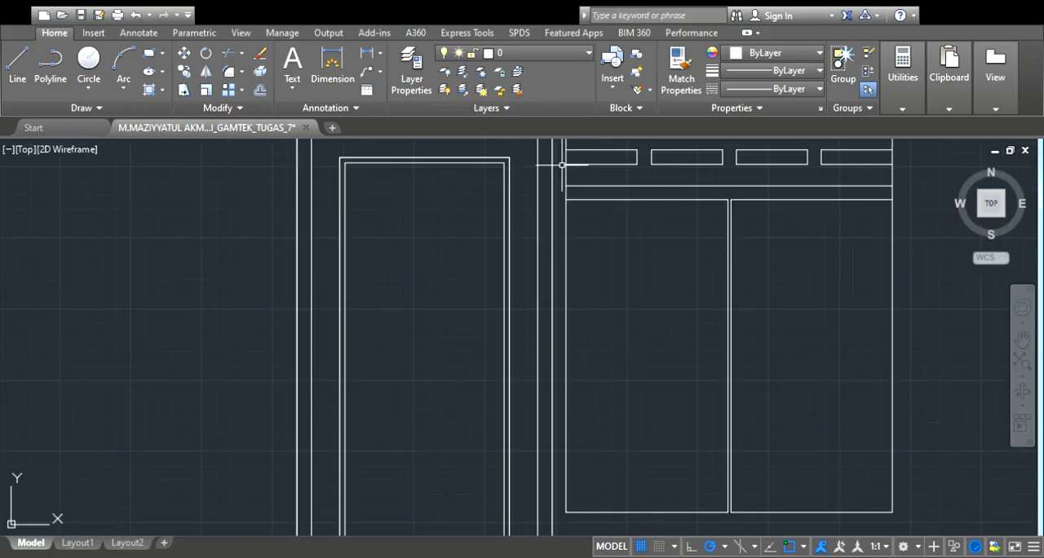
scroll(606, 164, down, 2)
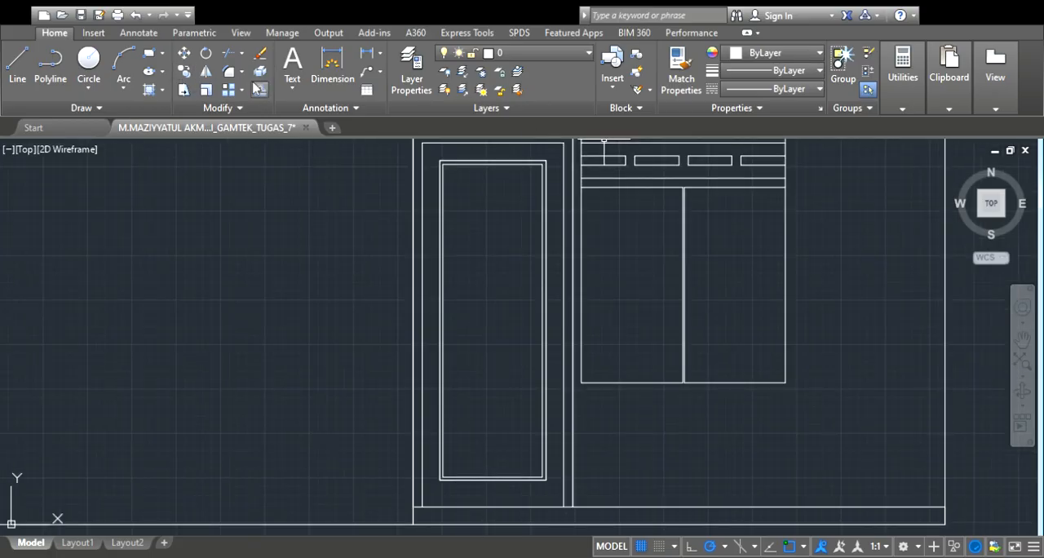
scroll(589, 177, up, 3)
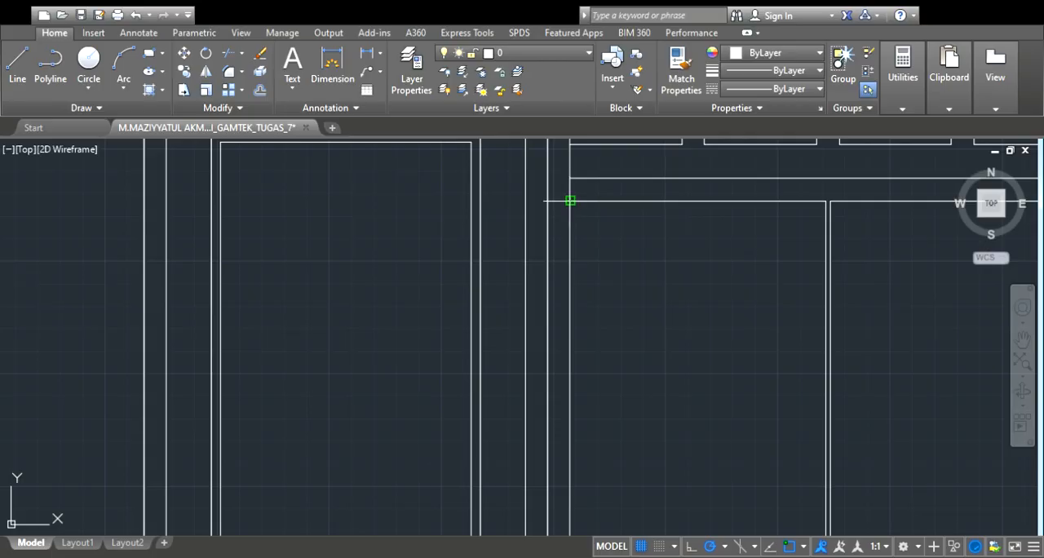
scroll(685, 204, down, 3)
scroll(750, 392, up, 3)
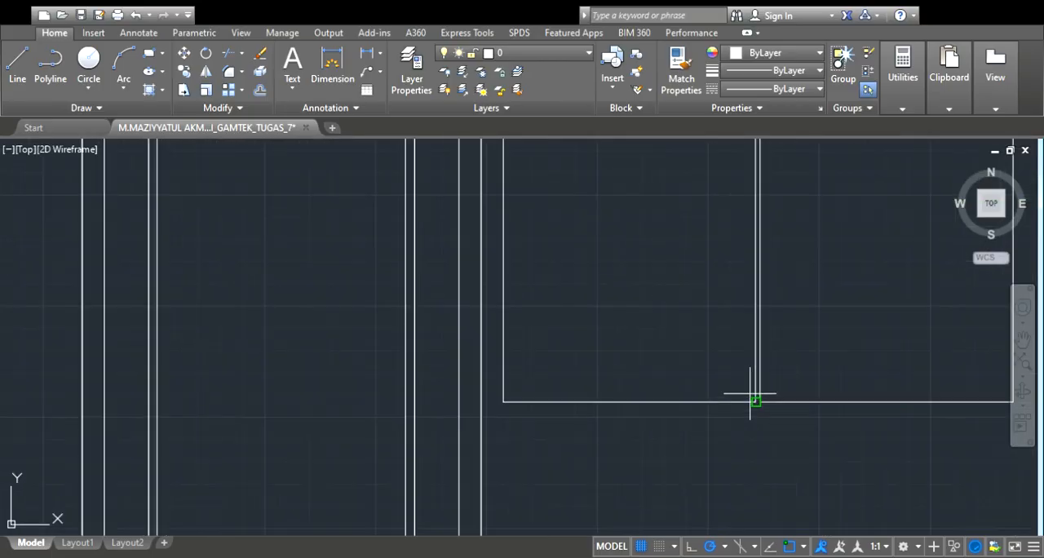
scroll(756, 402, down, 4)
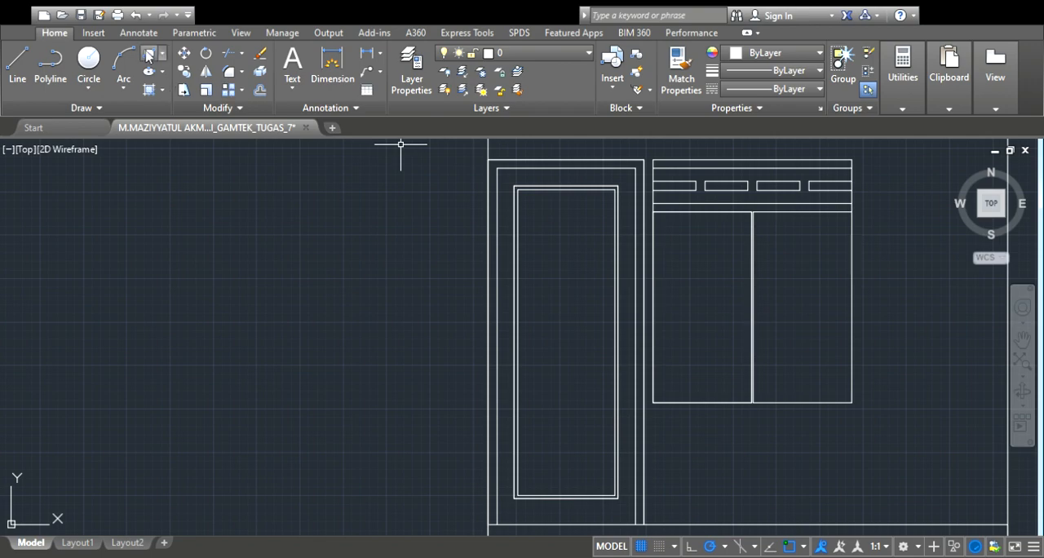
Draw a rectangle over the right window sash from the head of the right divider to the window's lower right corner
scroll(882, 229, up, 4)
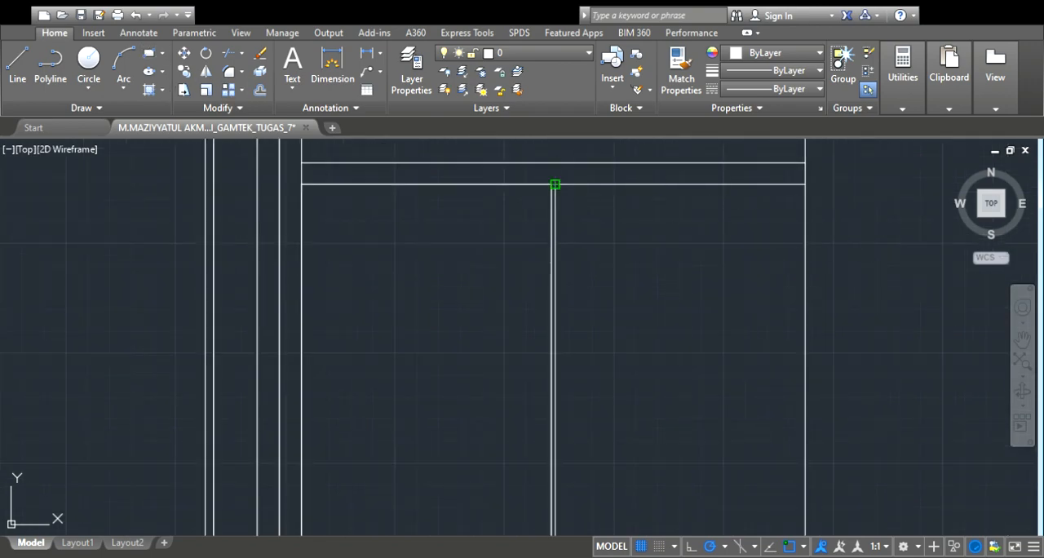
click(554, 185)
scroll(816, 408, down, 5)
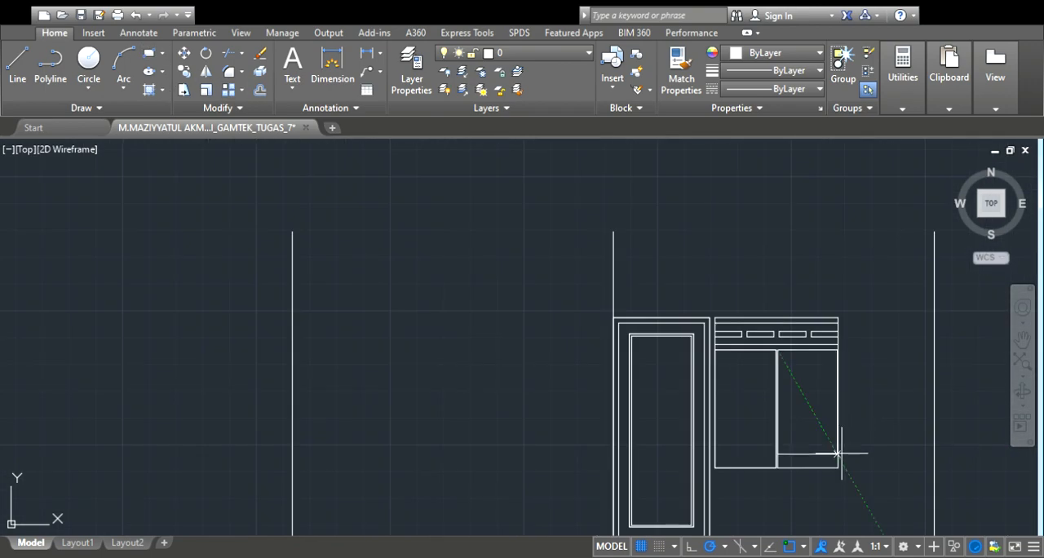
scroll(845, 471, up, 4)
click(826, 462)
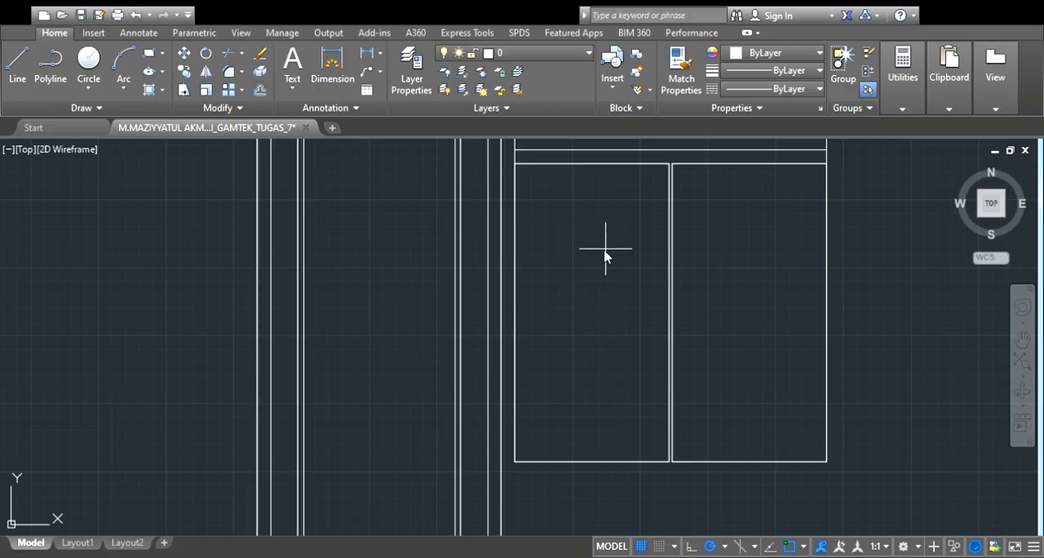
Offset the left and right window sash rectangles inward to form the sash frames
click(617, 165)
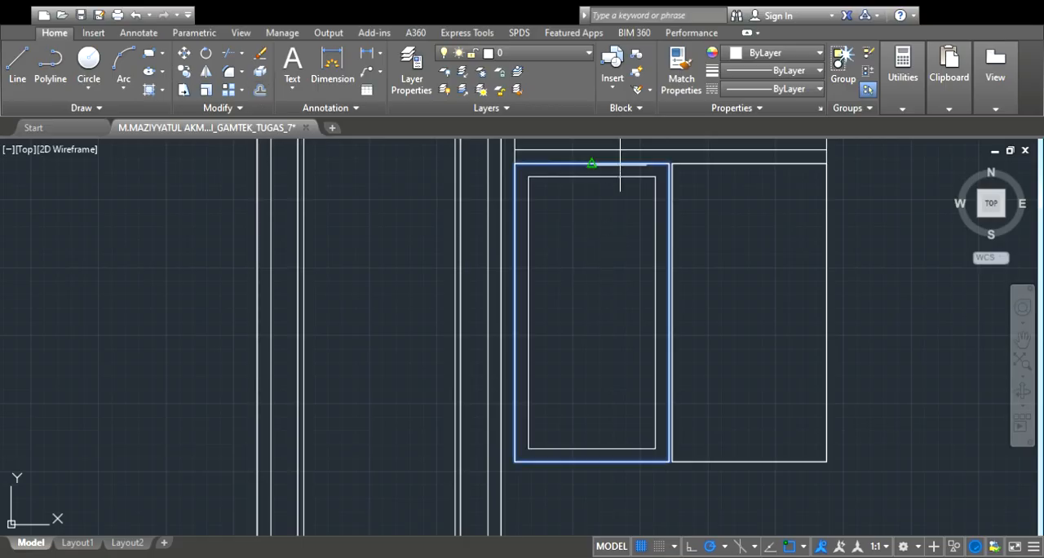
click(619, 200)
click(715, 164)
click(713, 204)
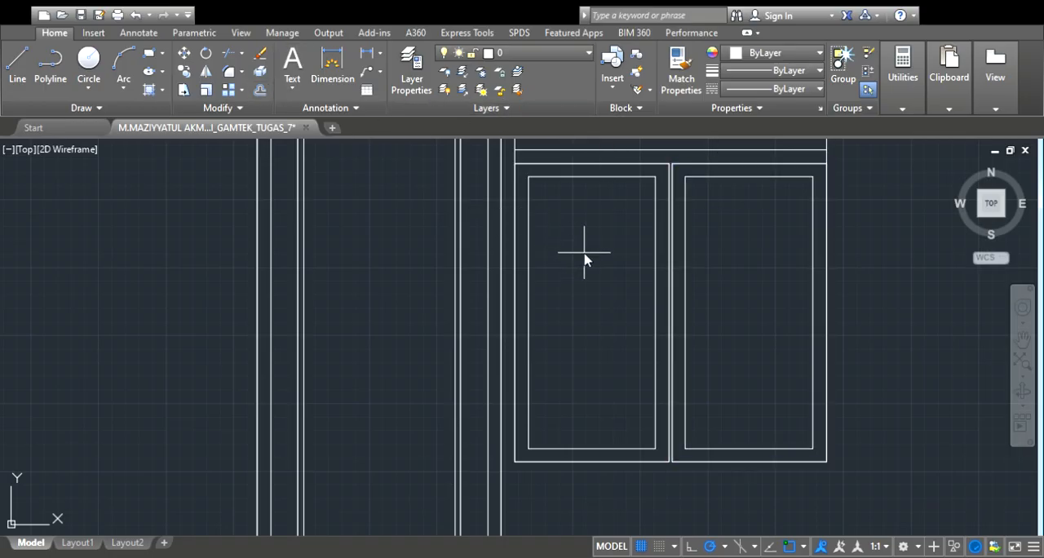
Offset the inner rectangle of each window sash inward again to form the panes
click(613, 178)
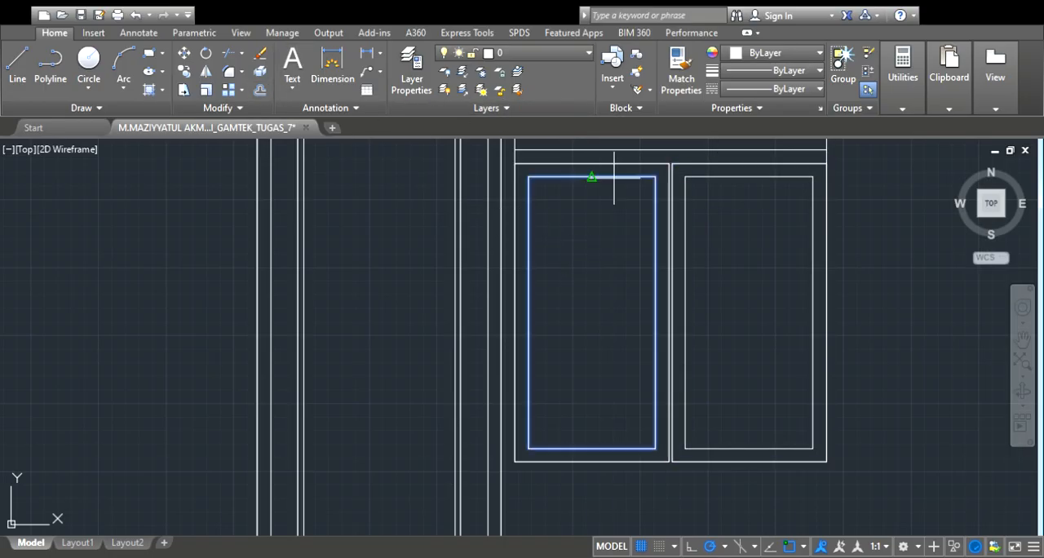
click(629, 214)
click(759, 176)
click(714, 252)
scroll(738, 255, down, 4)
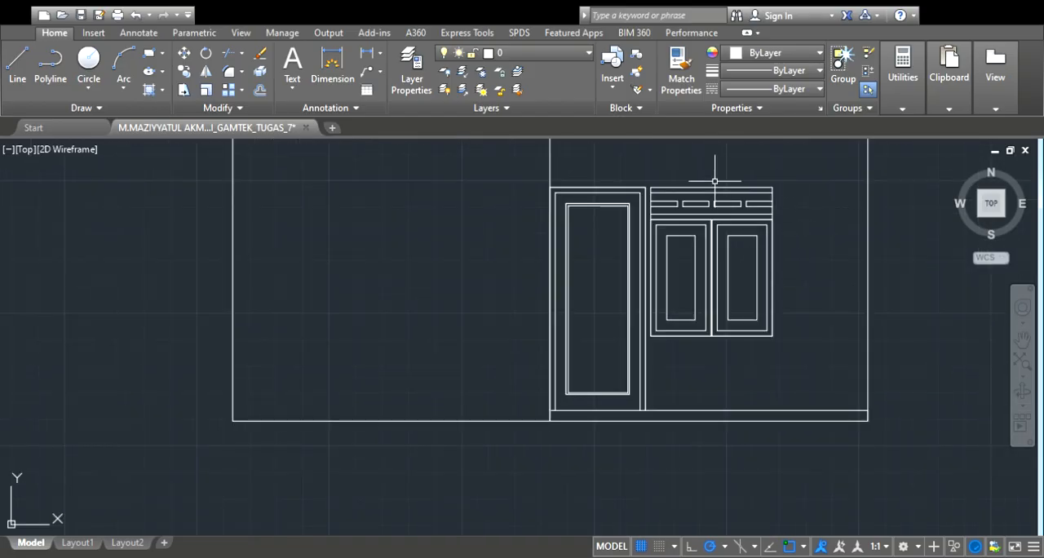
Copy the complete window with its ventilation band from its upper right corner to the door frame's upper left corner
scroll(664, 168, up, 2)
click(873, 180)
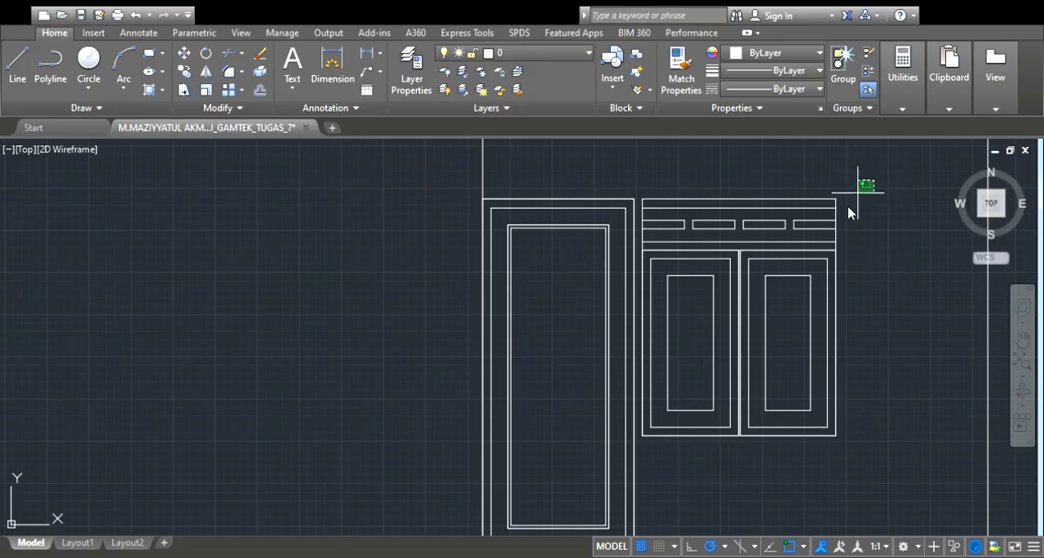
click(638, 447)
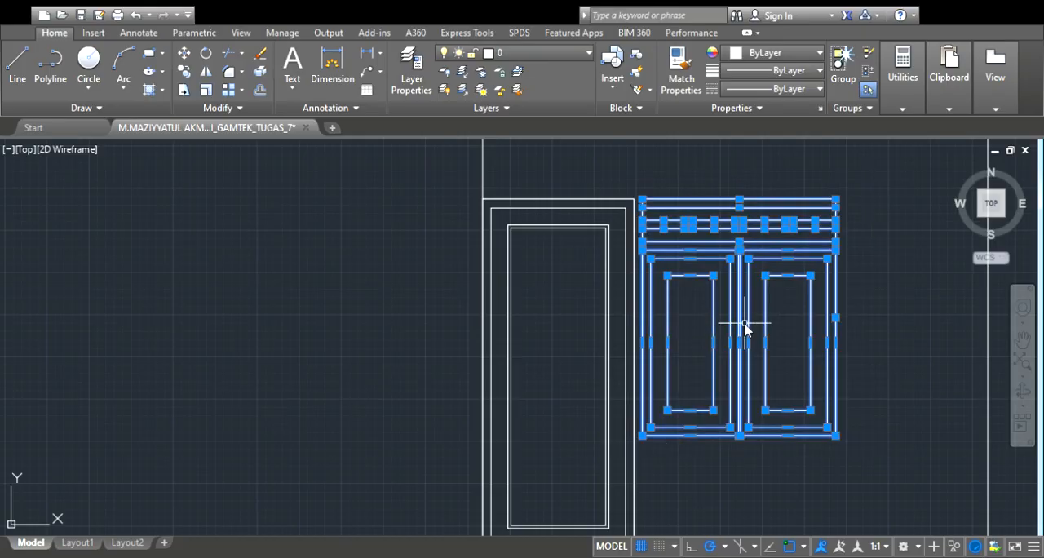
key(Escape)
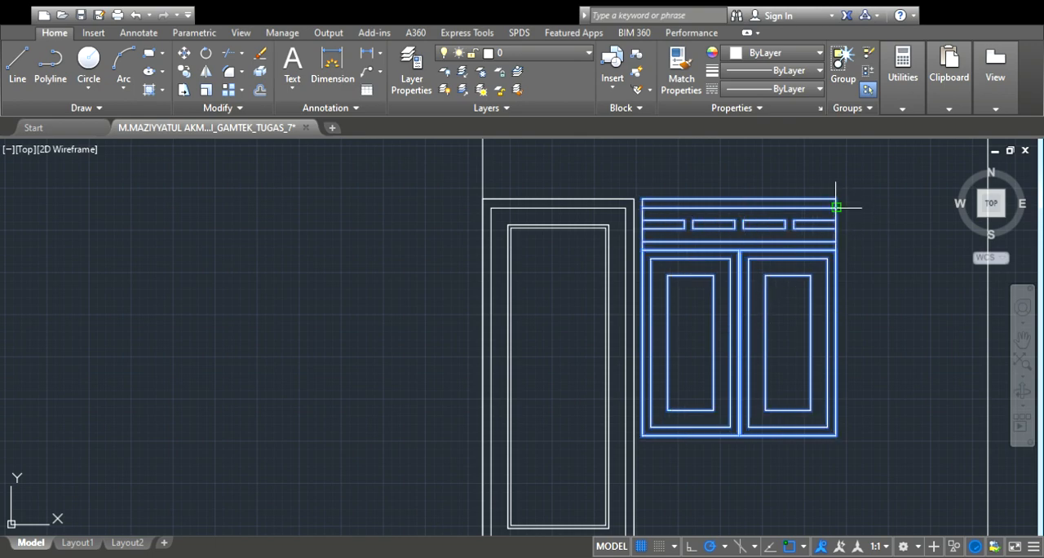
click(836, 199)
click(482, 198)
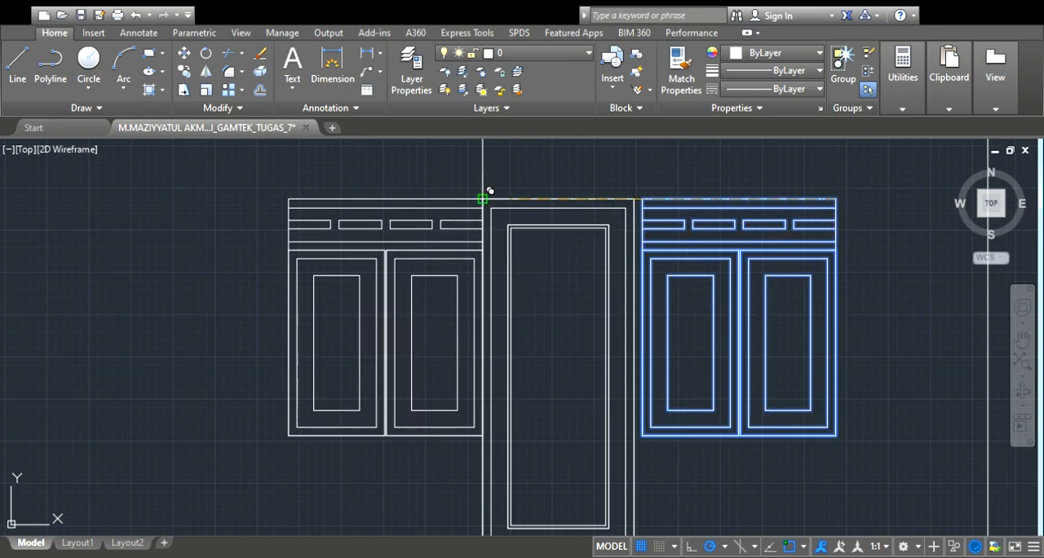
scroll(616, 194, down, 2)
key(Escape)
scroll(642, 199, down, 2)
scroll(642, 198, down, 3)
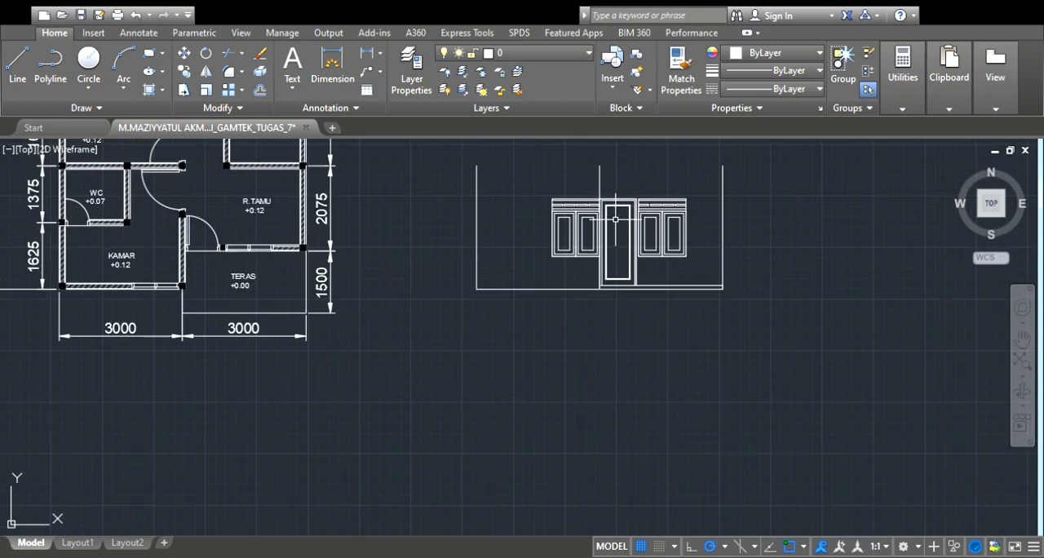
Draw the side elevation's base line beside the front elevation, level with its base and as long as the plan's 7000 overall depth
scroll(659, 150, up, 3)
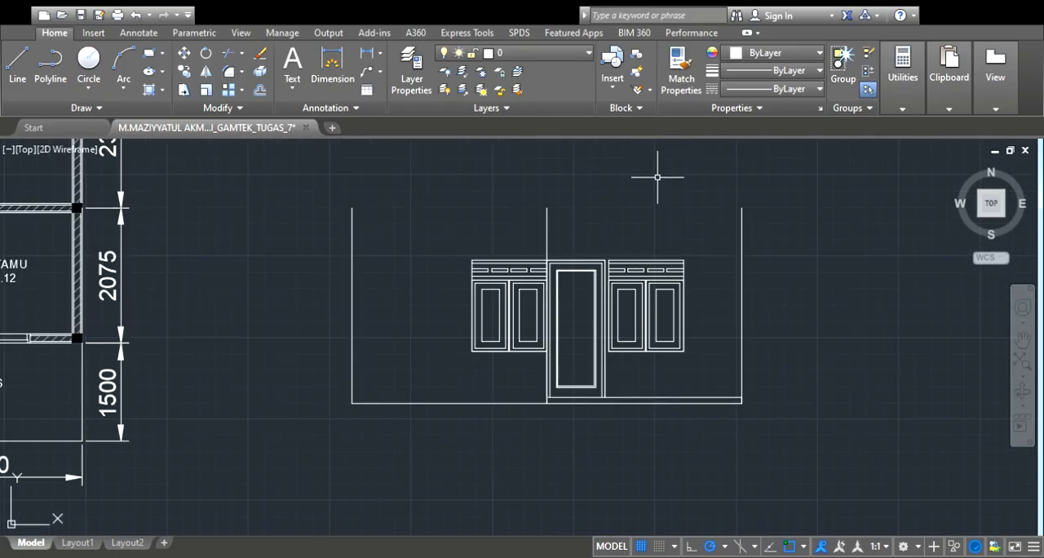
scroll(640, 237, down, 2)
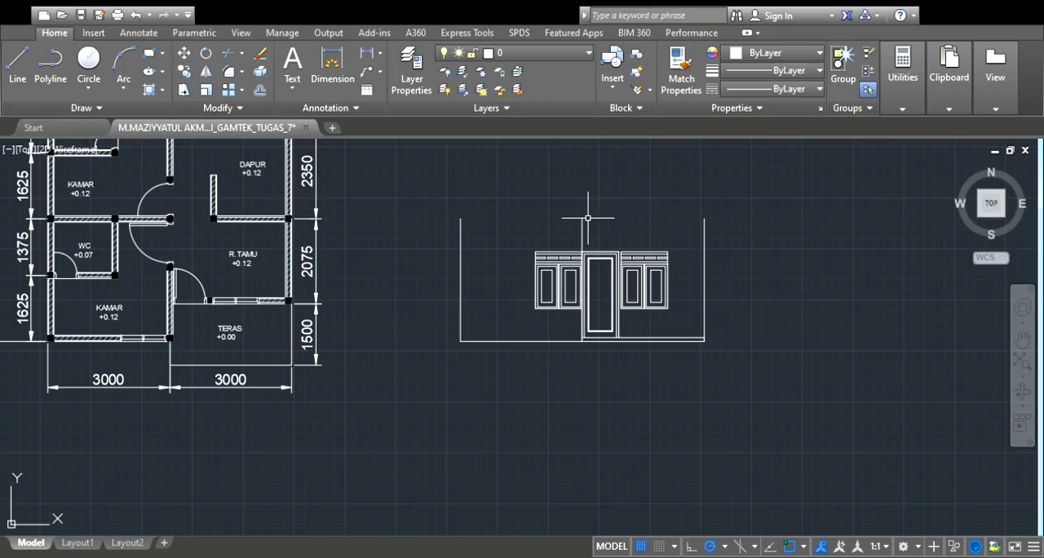
scroll(504, 196, down, 2)
scroll(602, 155, up, 4)
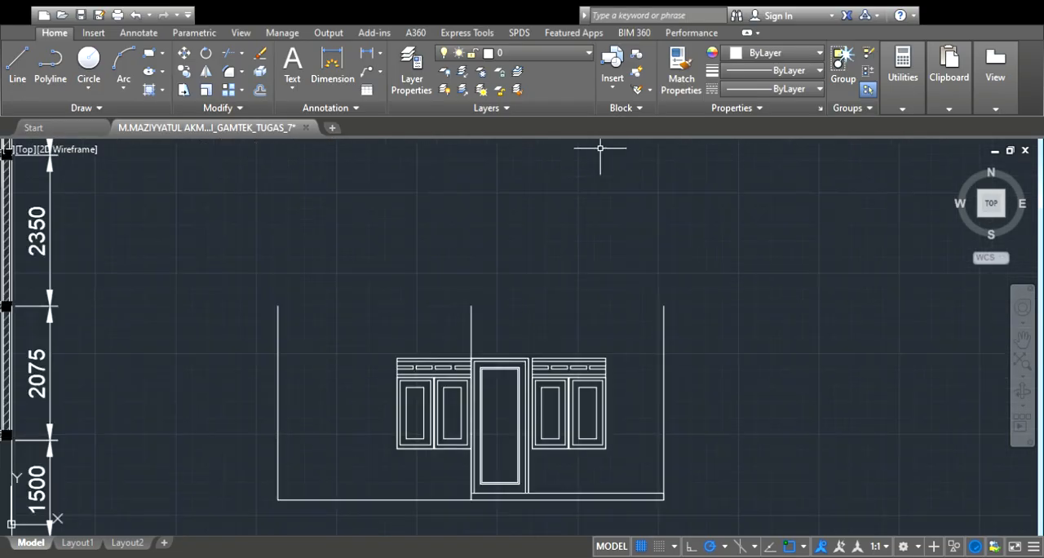
scroll(594, 196, down, 2)
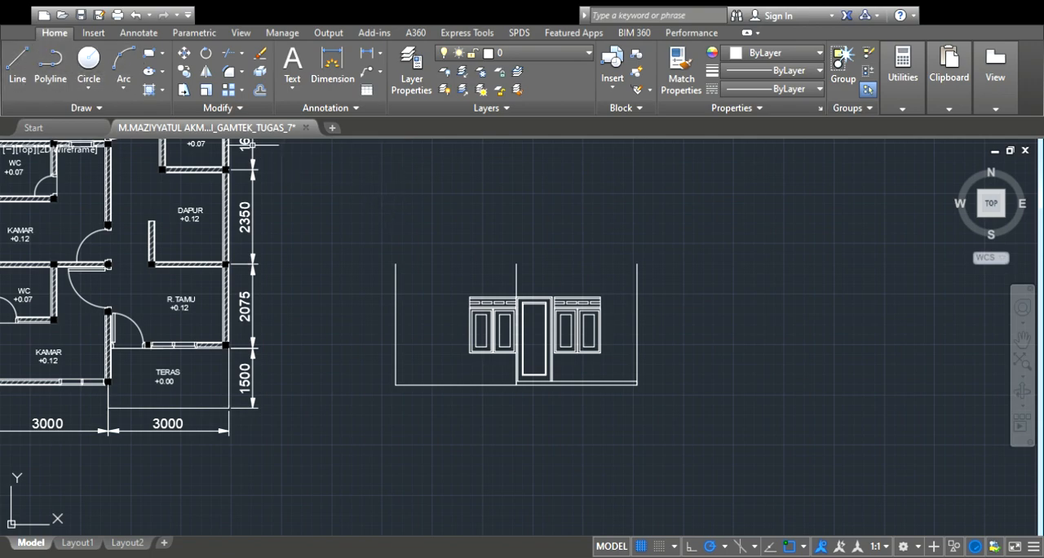
click(16, 72)
scroll(677, 377, down, 1)
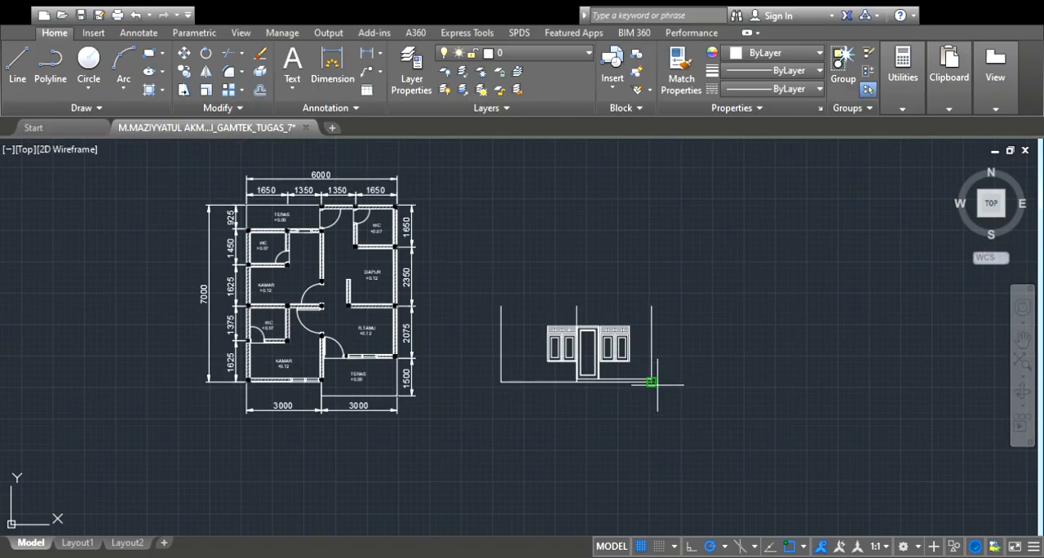
scroll(636, 379, up, 3)
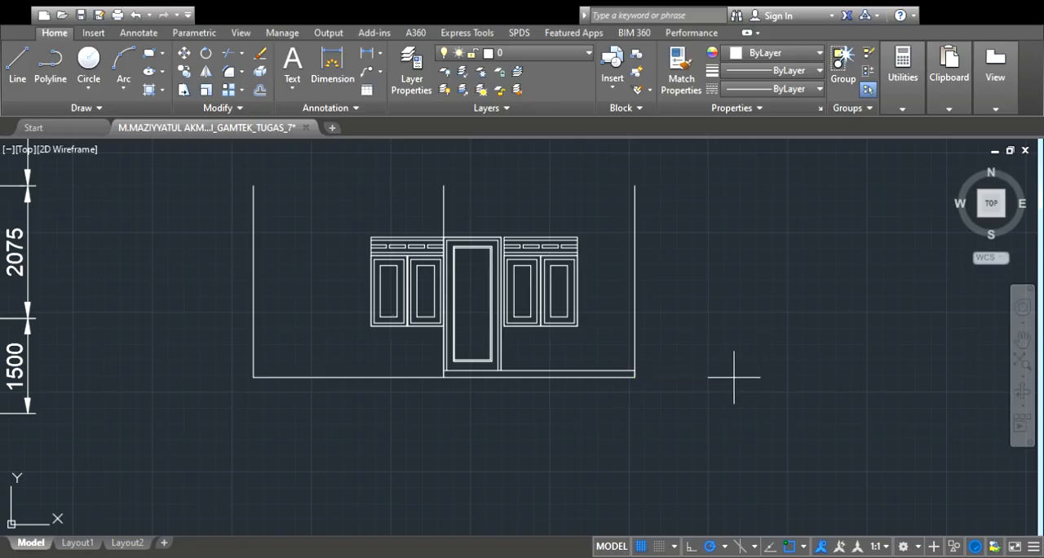
scroll(734, 376, down, 4)
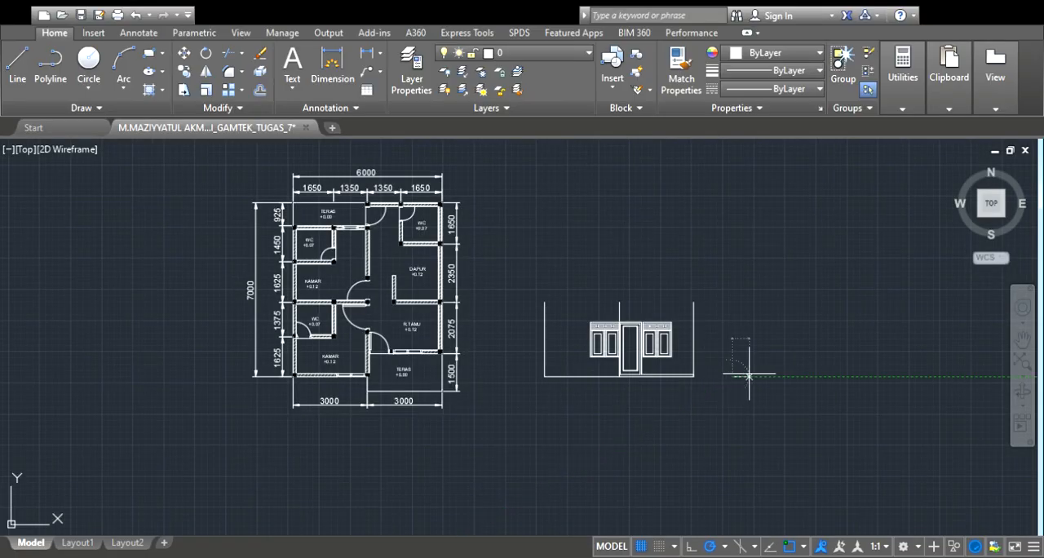
scroll(739, 373, up, 2)
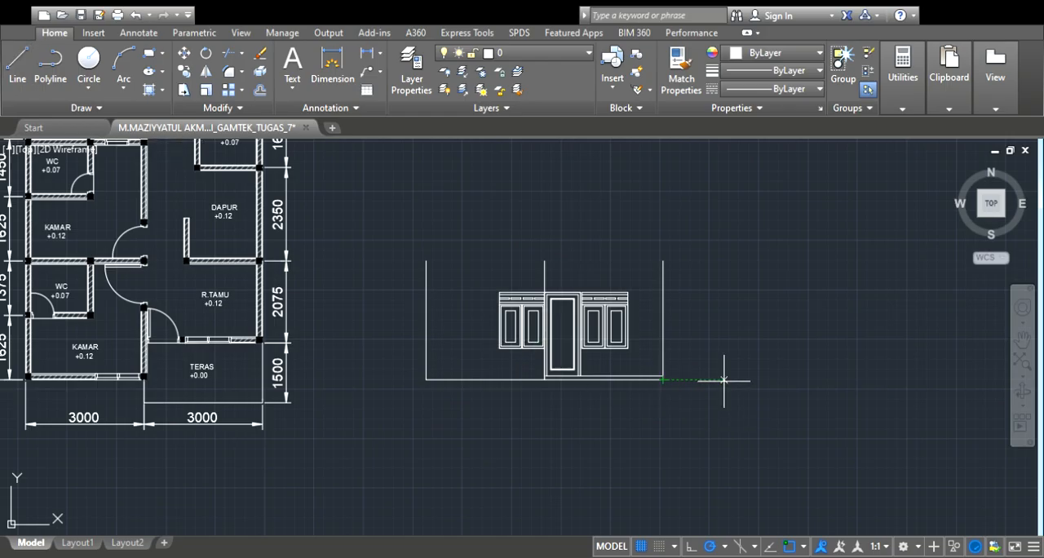
scroll(628, 375, down, 2)
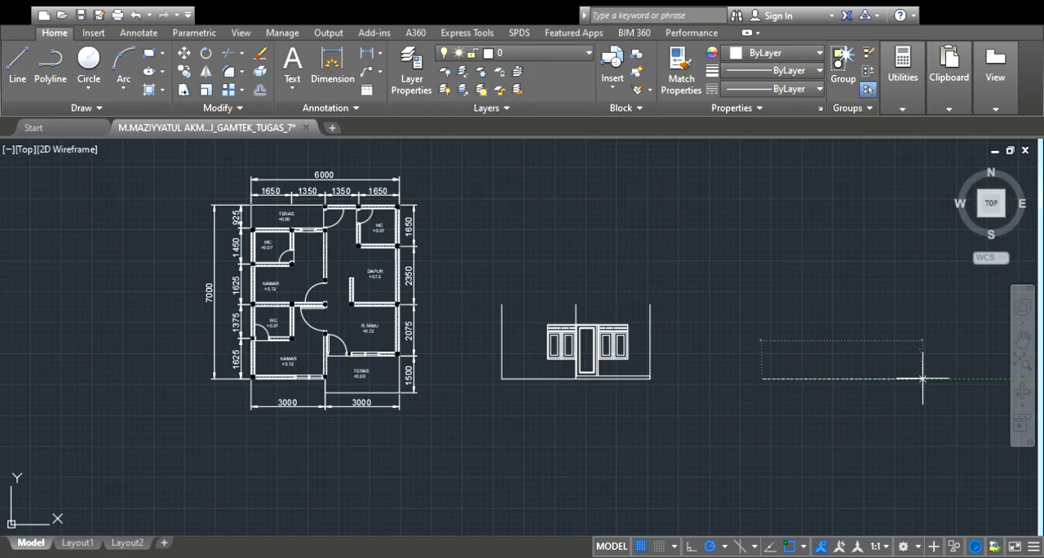
Draw a vertical wall line up from the right end of the side elevation's base line, as high as the front elevation's walls
scroll(927, 355, down, 2)
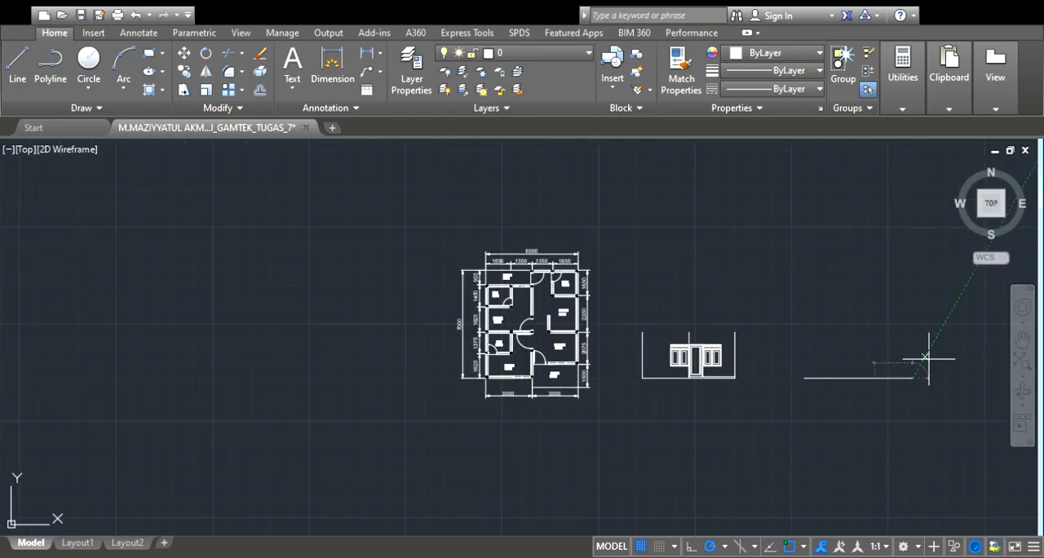
scroll(930, 352, up, 4)
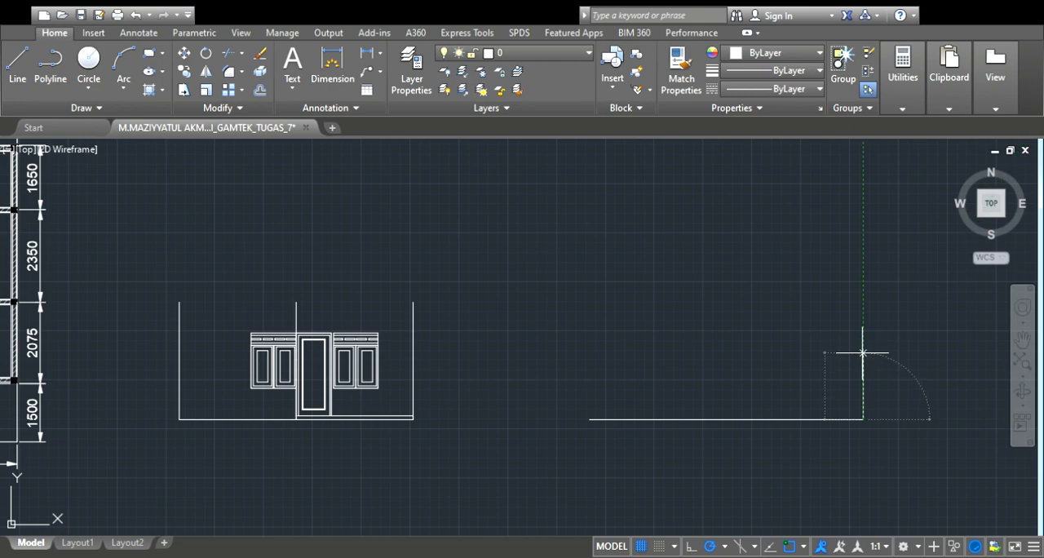
scroll(862, 353, up, 2)
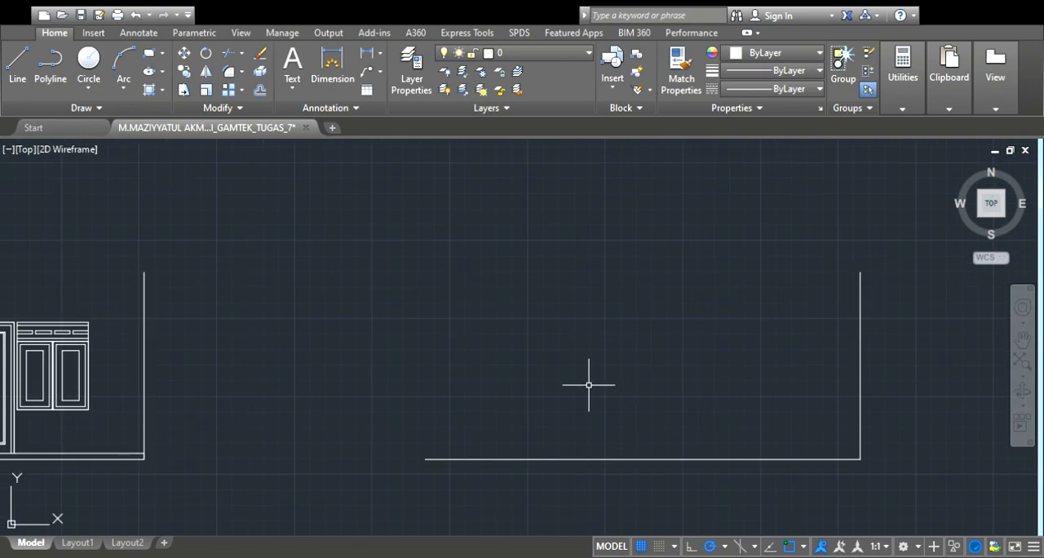
Measure how far the front terrace projects beyond the bedroom wall's corner column in the floor plan
scroll(587, 380, down, 2)
scroll(575, 380, down, 2)
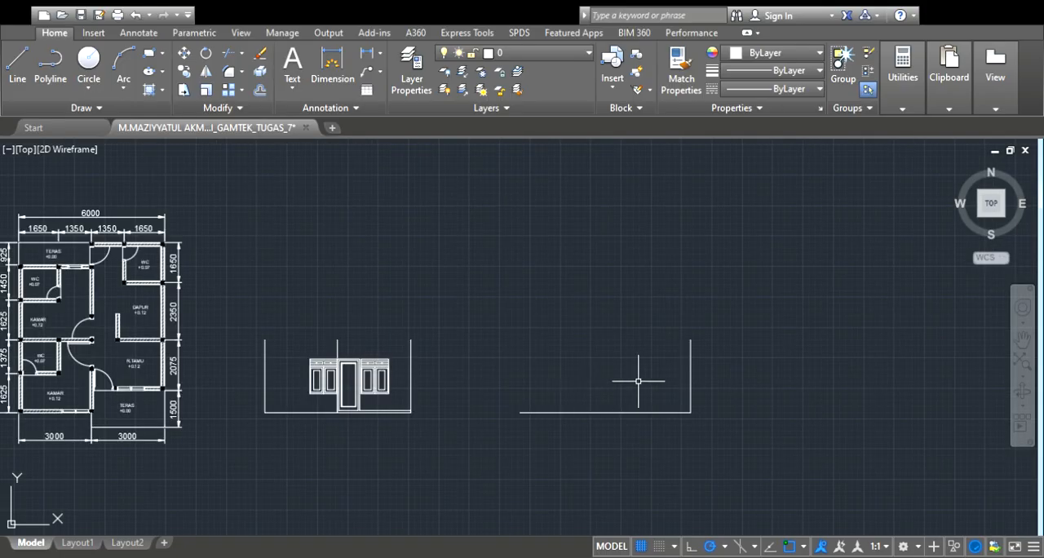
scroll(58, 402, up, 3)
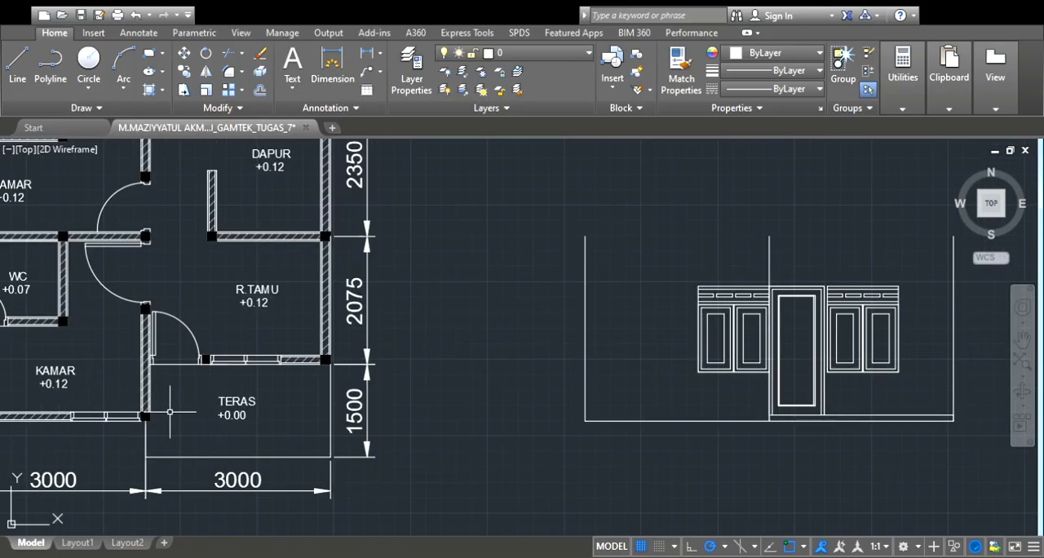
scroll(157, 410, down, 2)
scroll(155, 409, up, 2)
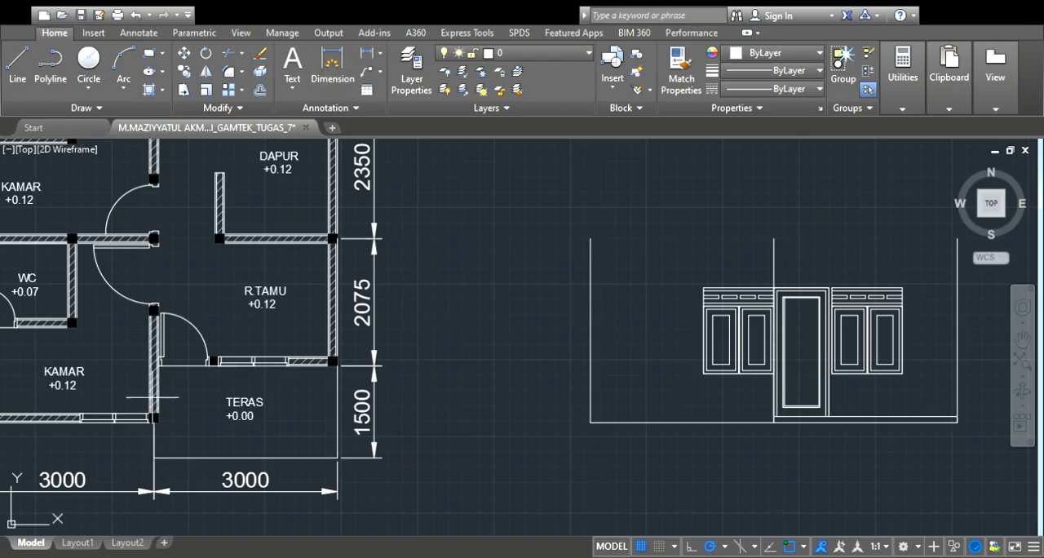
scroll(140, 443, up, 5)
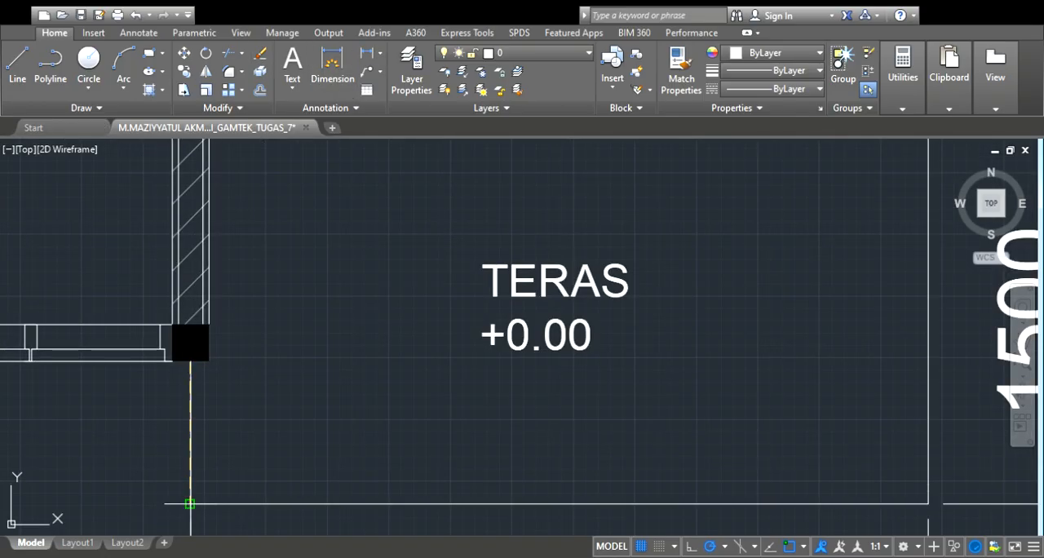
scroll(187, 501, down, 5)
scroll(163, 500, down, 4)
scroll(652, 394, down, 2)
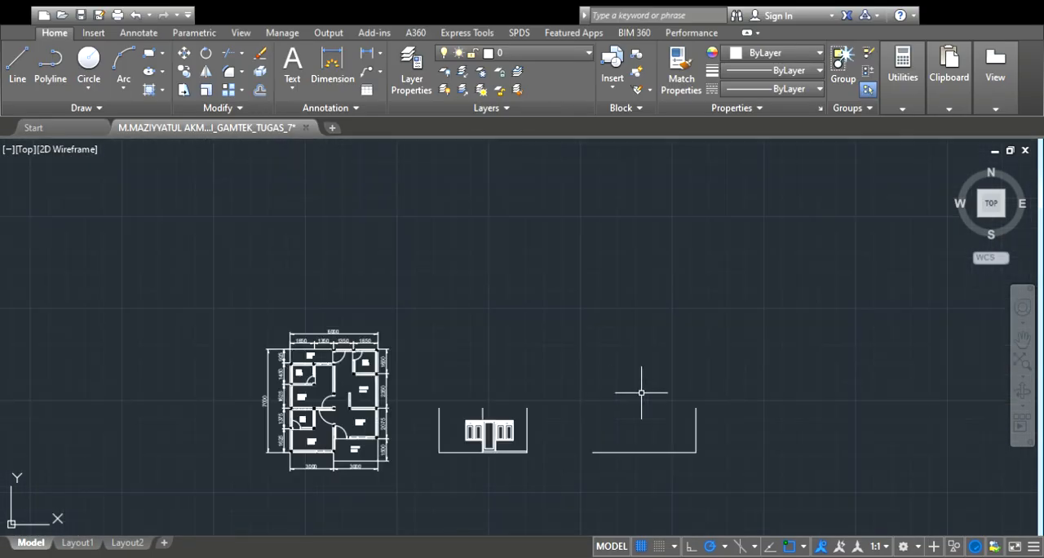
scroll(729, 466, up, 4)
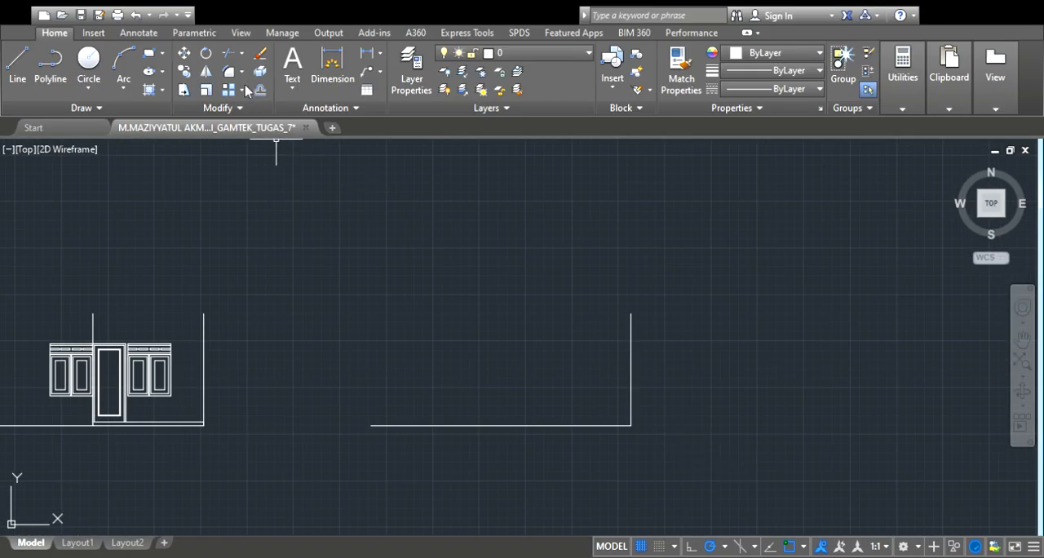
Draw the low front terrace outline outward from the foot of the side elevation's wall, up a short edge and back to the wall
click(20, 71)
scroll(632, 424, up, 5)
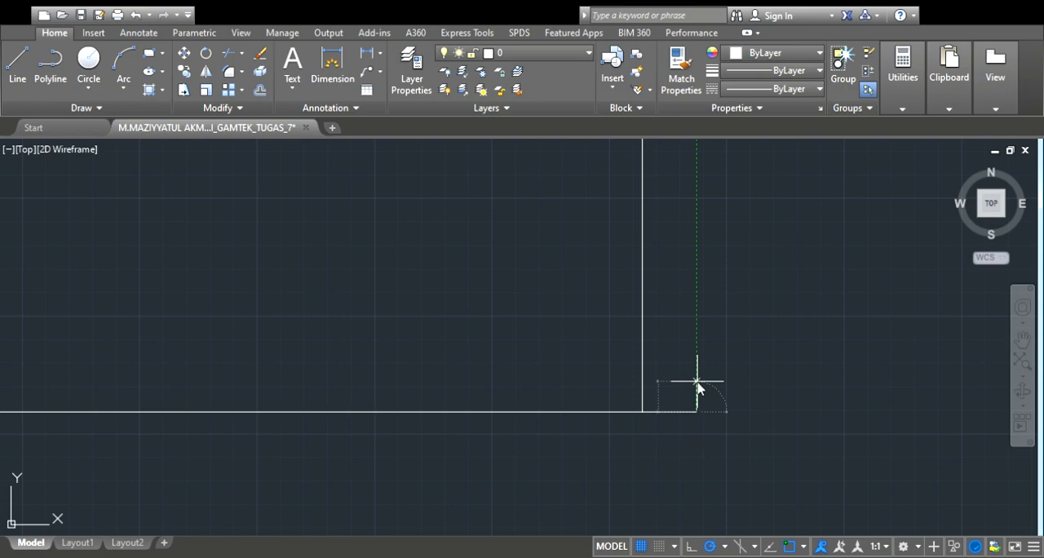
key(Return)
click(642, 402)
scroll(676, 404, down, 3)
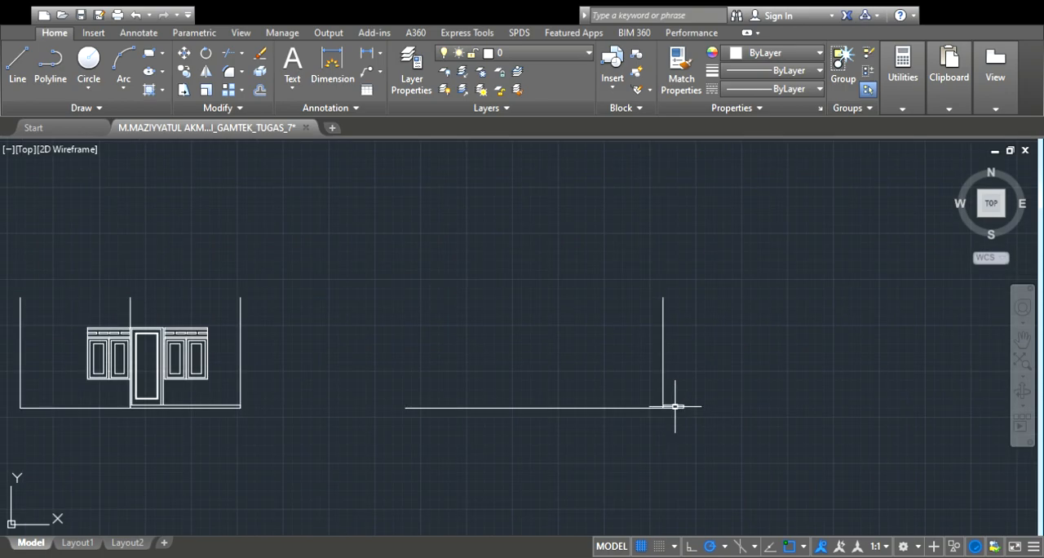
Check the rear terrace's depth dimension in the floor plan
scroll(506, 364, down, 2)
scroll(603, 299, down, 2)
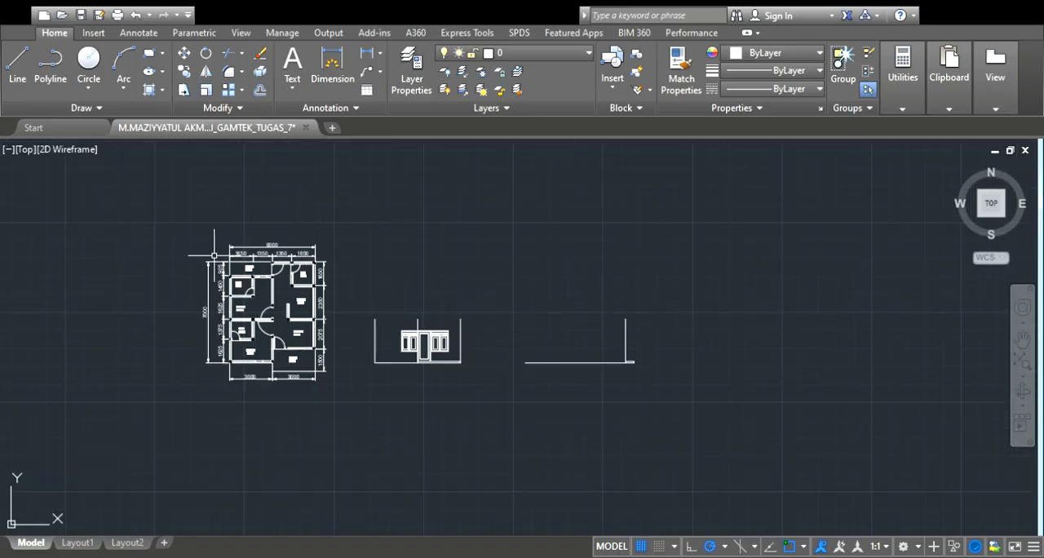
scroll(215, 250, up, 5)
scroll(280, 311, up, 2)
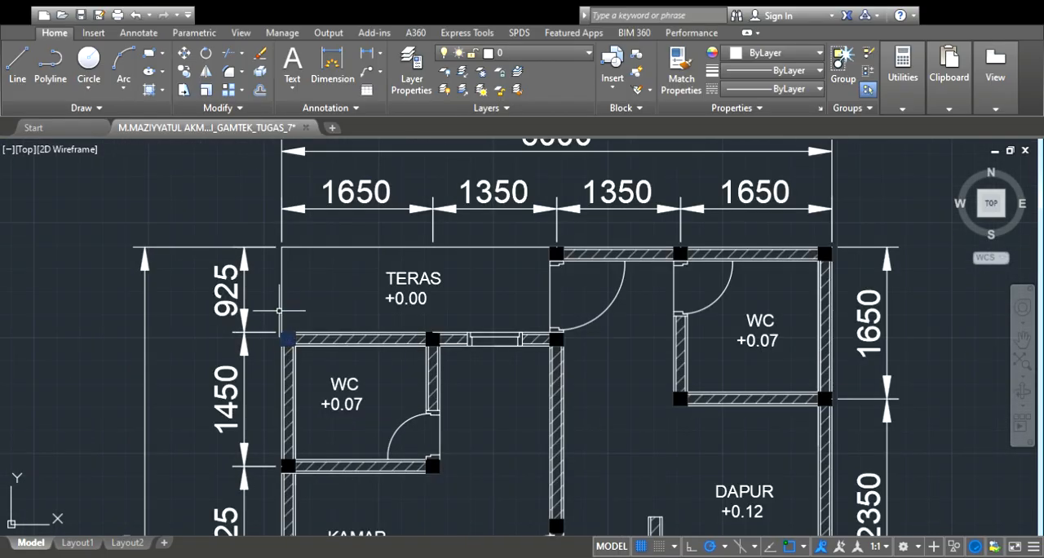
scroll(280, 311, down, 3)
scroll(725, 432, down, 2)
scroll(715, 431, up, 4)
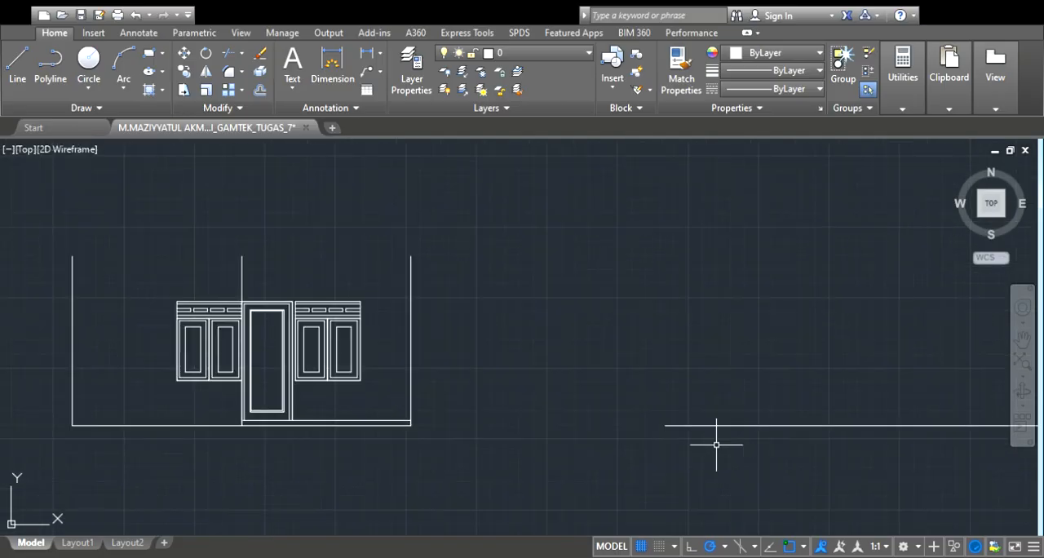
Draw the low rear terrace outline from the free end of the side elevation's base line, 925 long and as high as the front terrace
click(18, 61)
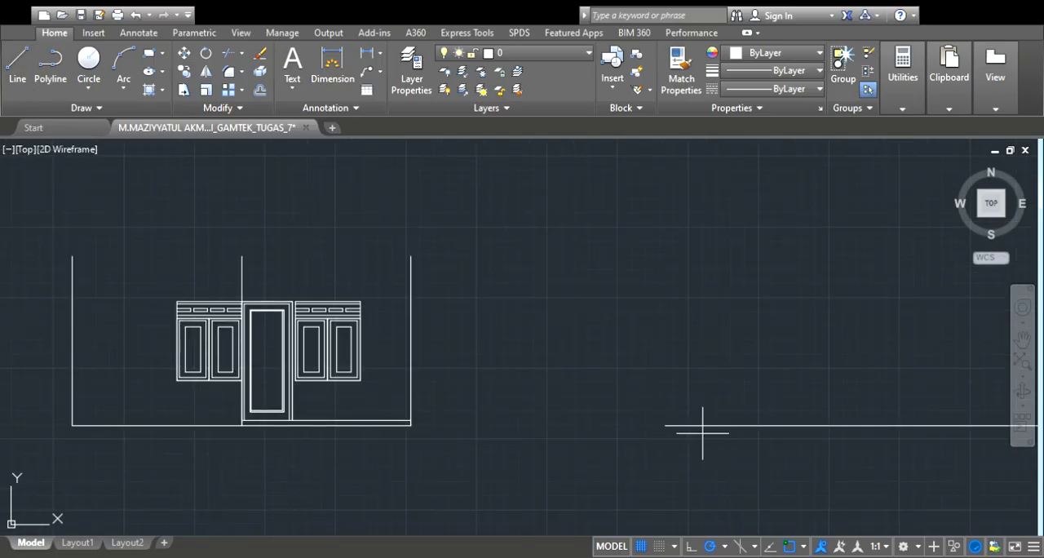
scroll(665, 424, down, 5)
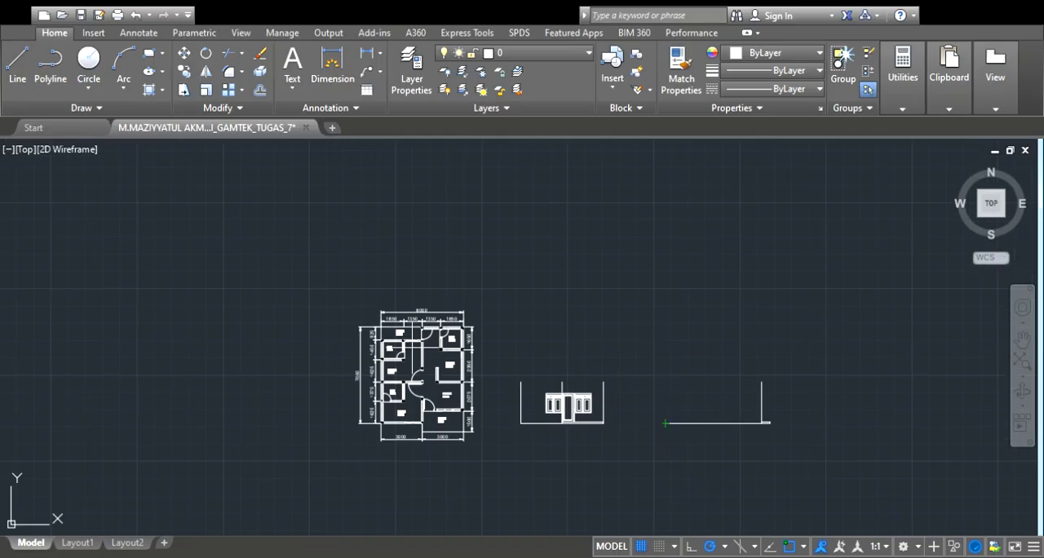
scroll(395, 359, up, 6)
scroll(396, 355, up, 4)
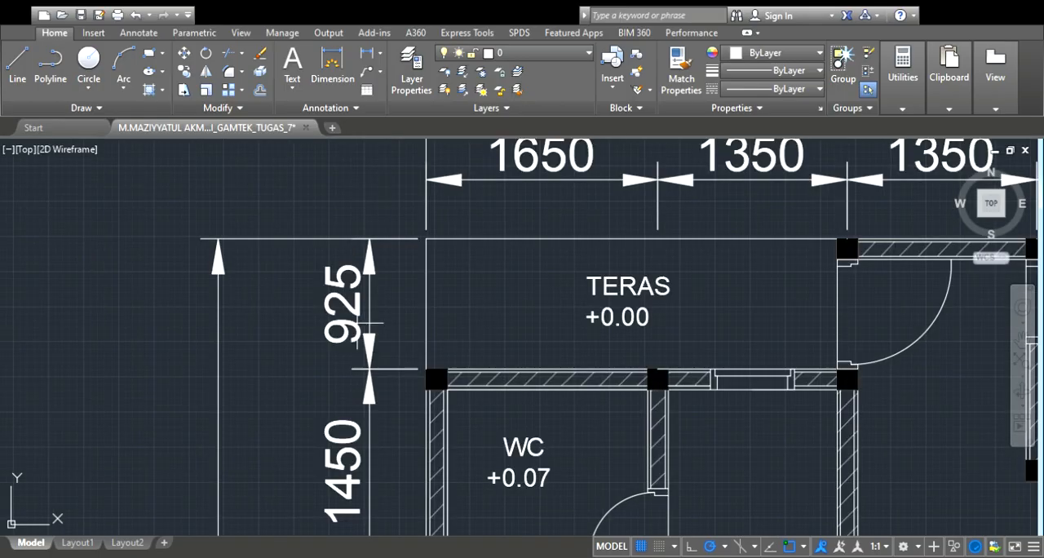
scroll(397, 356, down, 6)
scroll(811, 498, down, 2)
scroll(812, 498, up, 2)
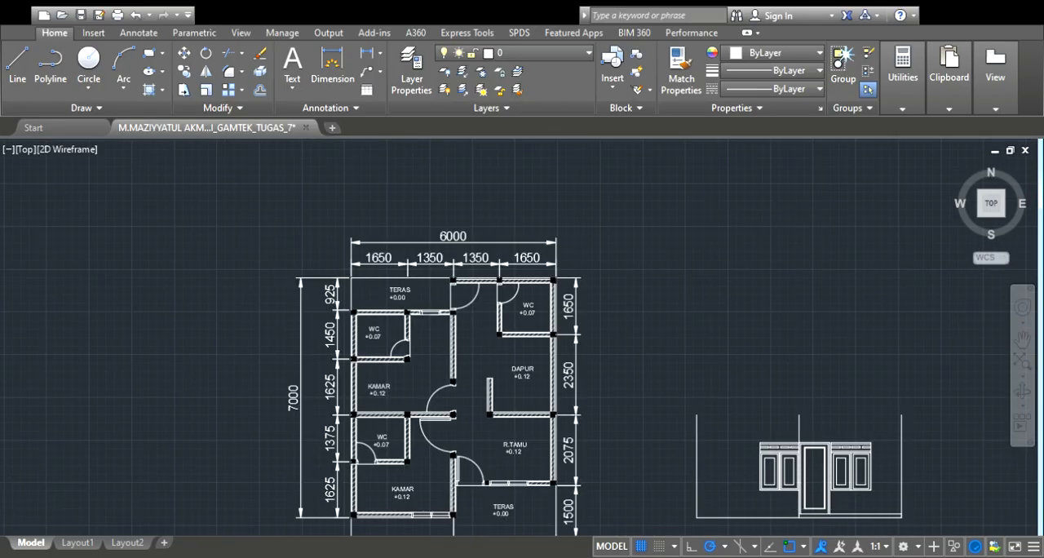
scroll(816, 498, down, 2)
scroll(854, 495, up, 2)
scroll(854, 495, up, 2)
scroll(767, 468, down, 4)
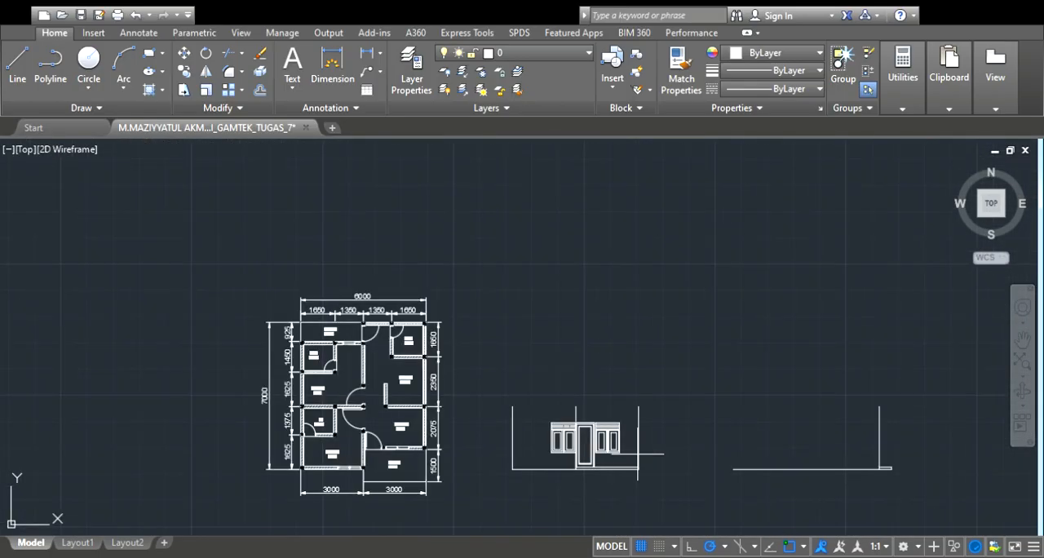
scroll(736, 475, up, 6)
click(685, 450)
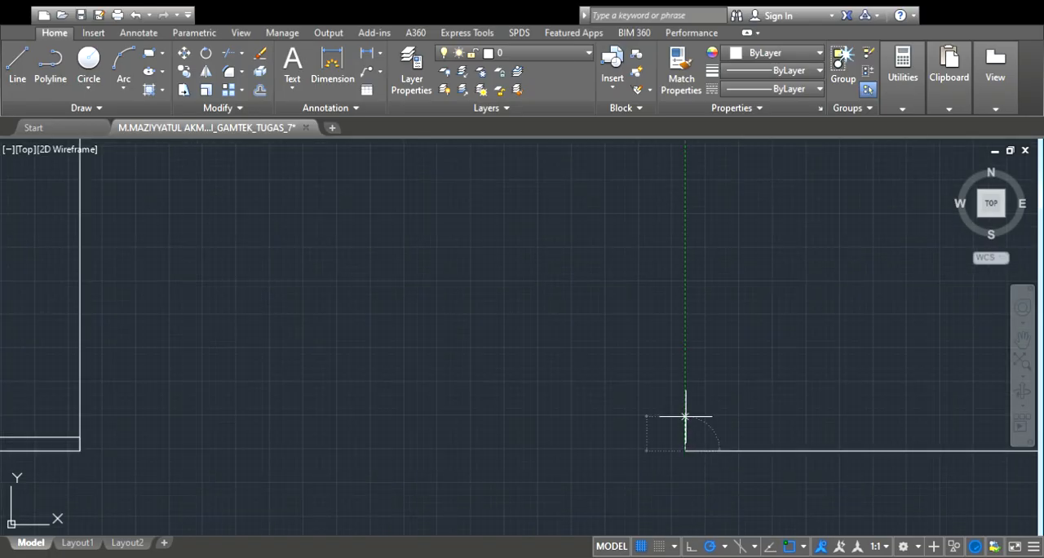
key(Return)
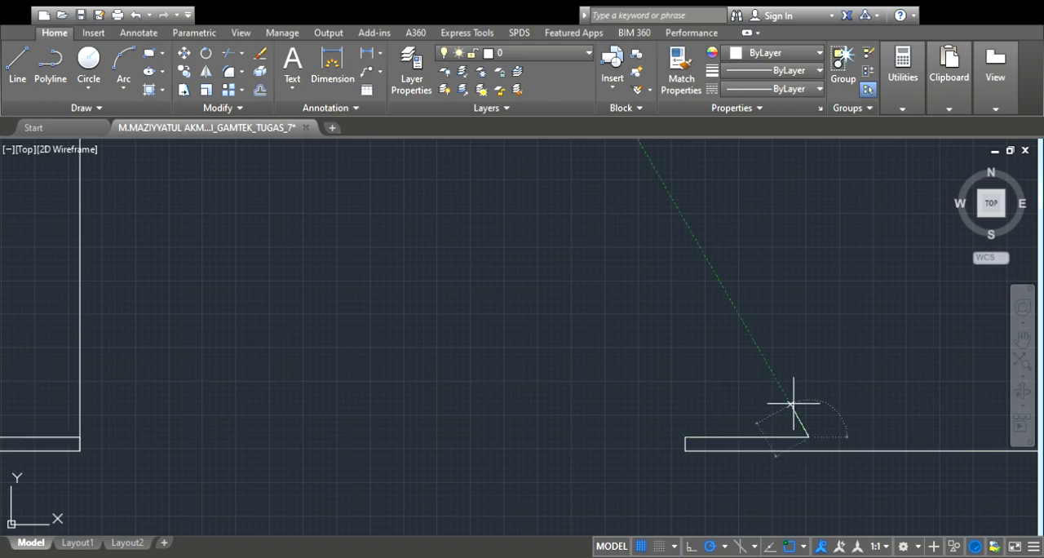
Draw a vertical rear wall line up from the inner end of the rear terrace, taller than the front wall
scroll(732, 405, down, 3)
scroll(781, 361, down, 2)
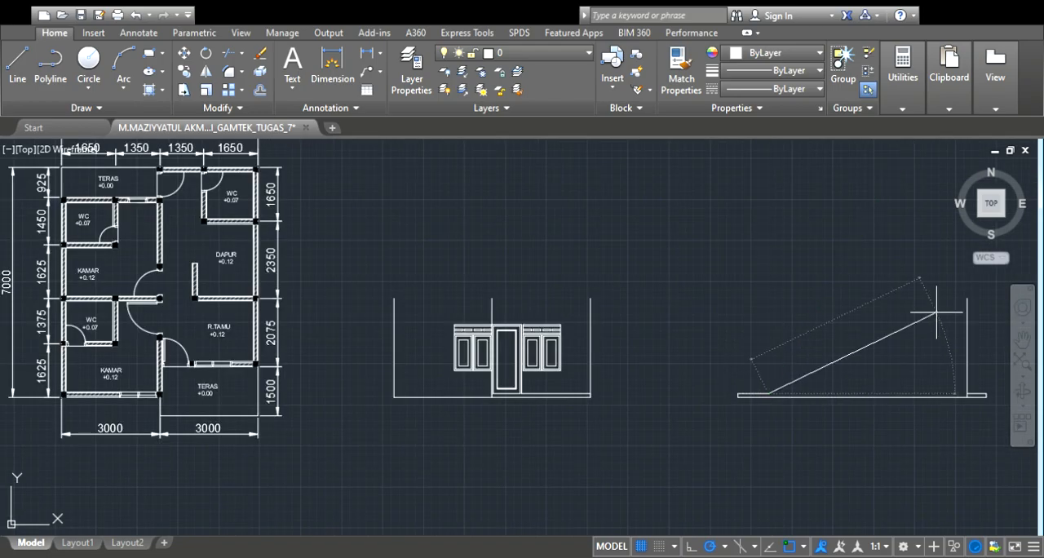
scroll(726, 335, down, 2)
scroll(828, 318, up, 4)
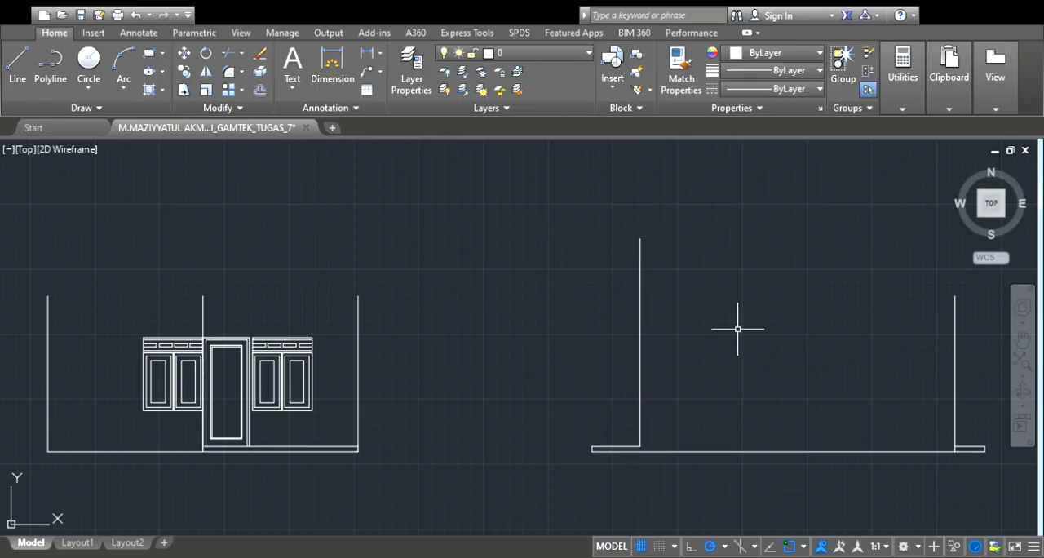
scroll(736, 326, down, 2)
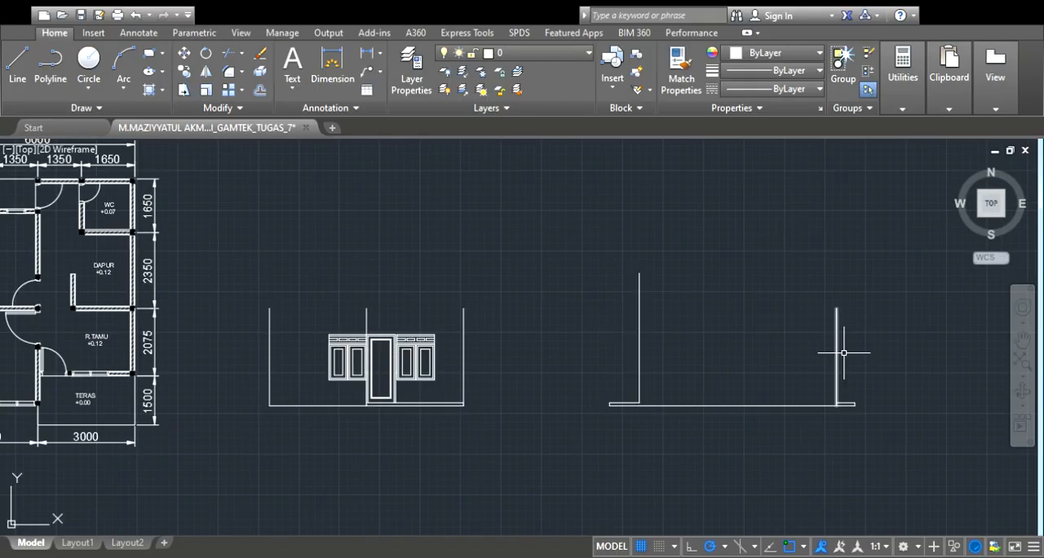
Draw the rear eave from the top of the rear wall, running horizontally outward and ending in a short upward edge
click(16, 92)
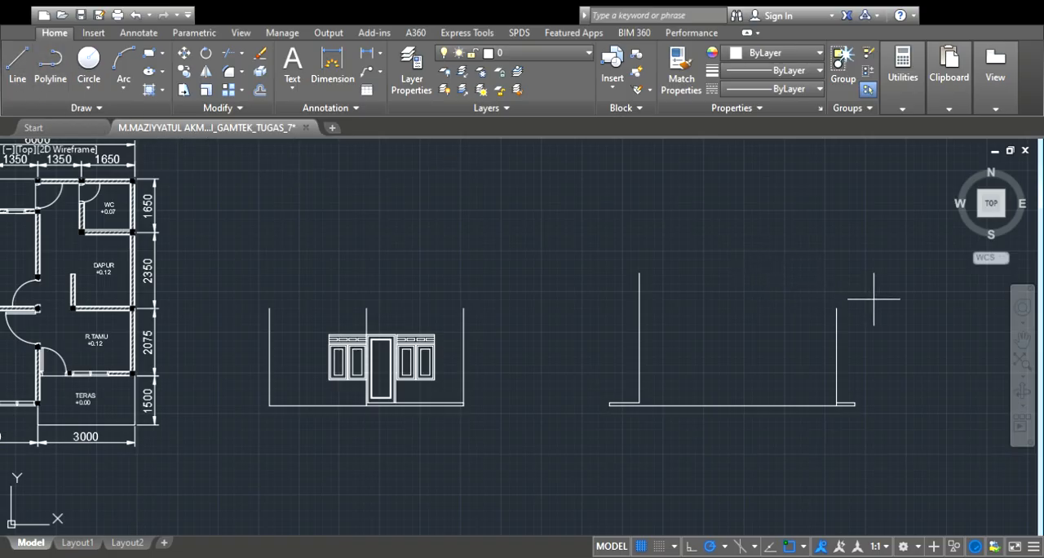
scroll(849, 295, up, 3)
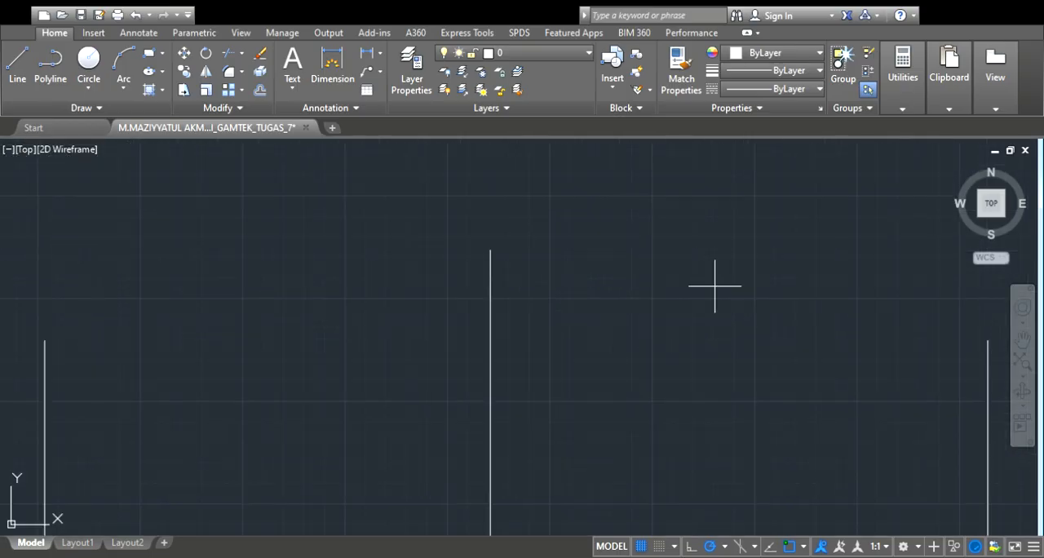
scroll(546, 245, down, 3)
scroll(521, 247, up, 2)
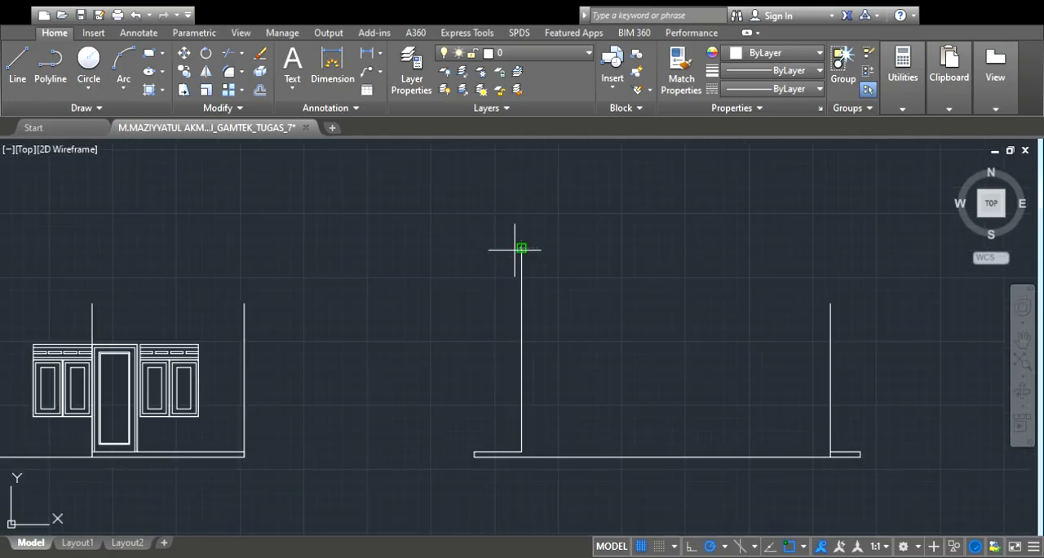
click(521, 248)
scroll(462, 243, down, 2)
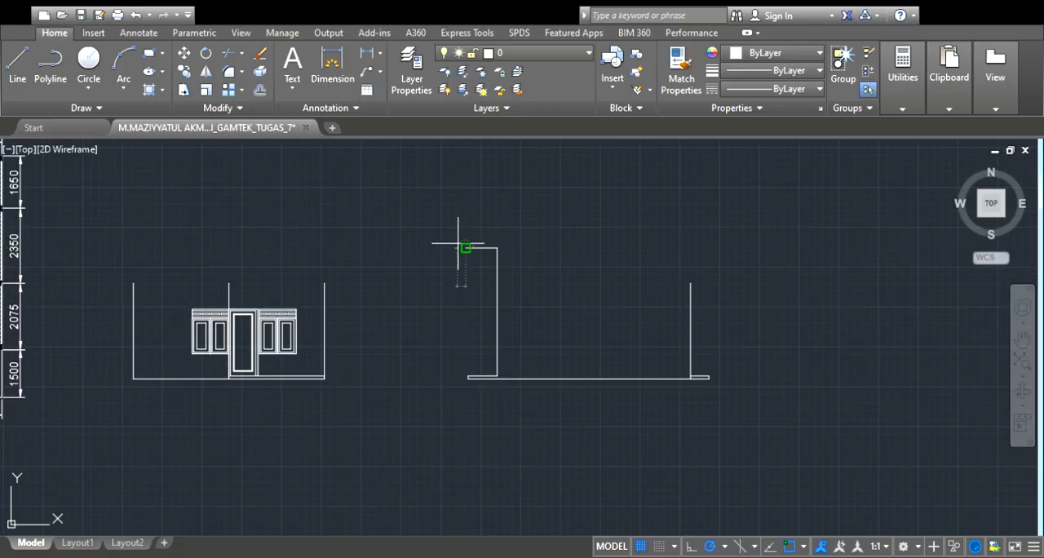
scroll(465, 237, up, 4)
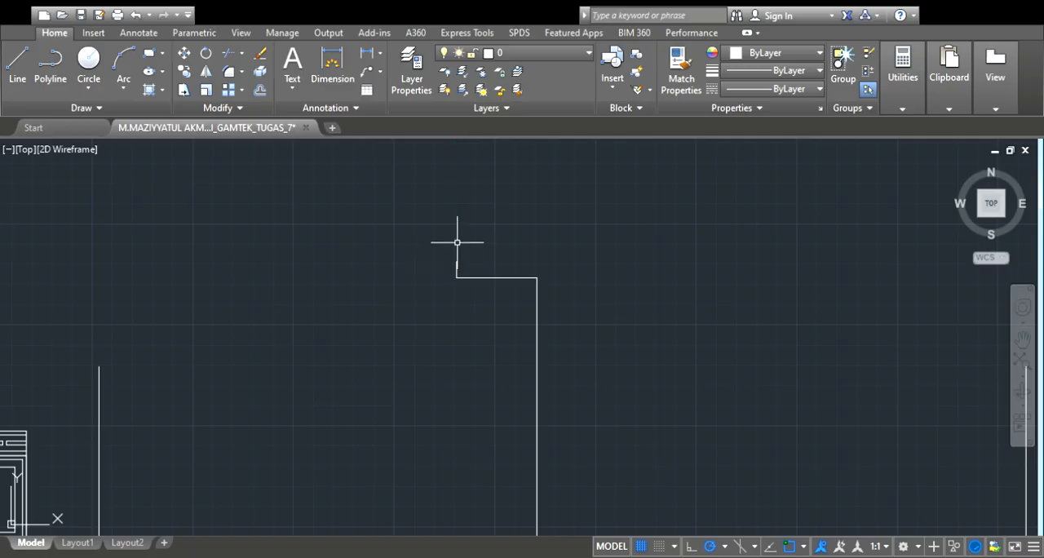
Draw a matching front eave outward from the top of the front wall, ending in a short upward edge
scroll(457, 243, down, 4)
scroll(750, 285, up, 2)
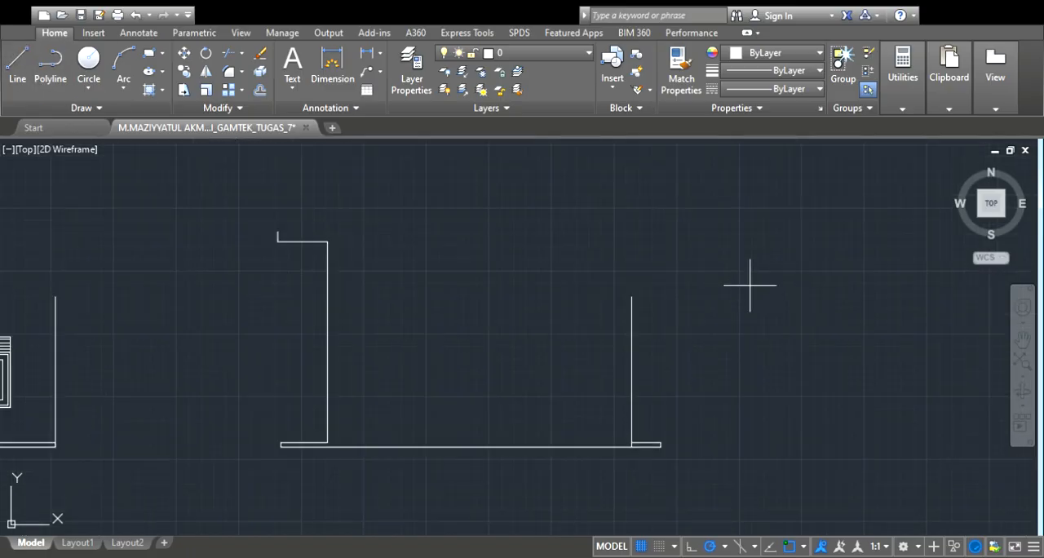
click(681, 296)
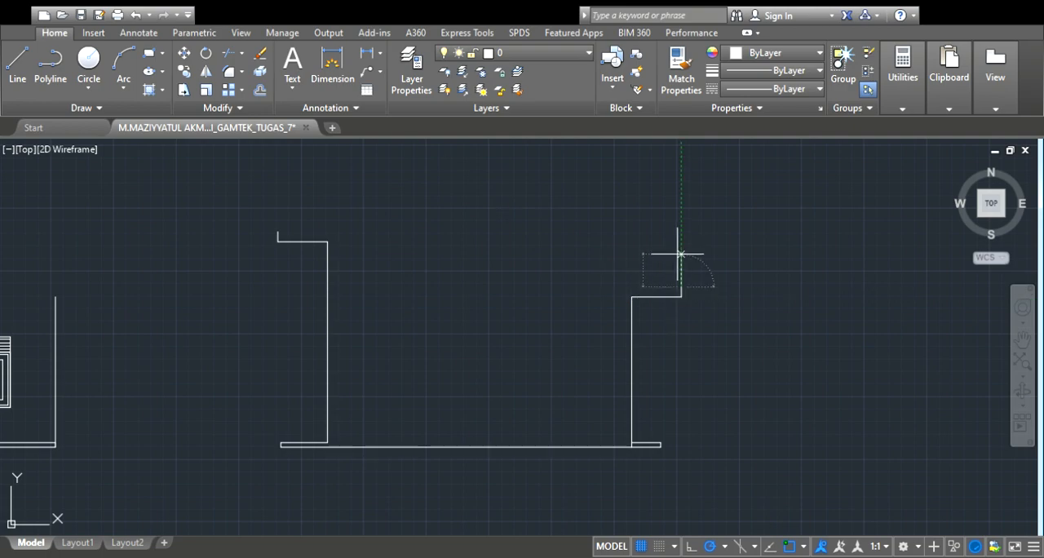
key(Escape)
scroll(758, 268, down, 2)
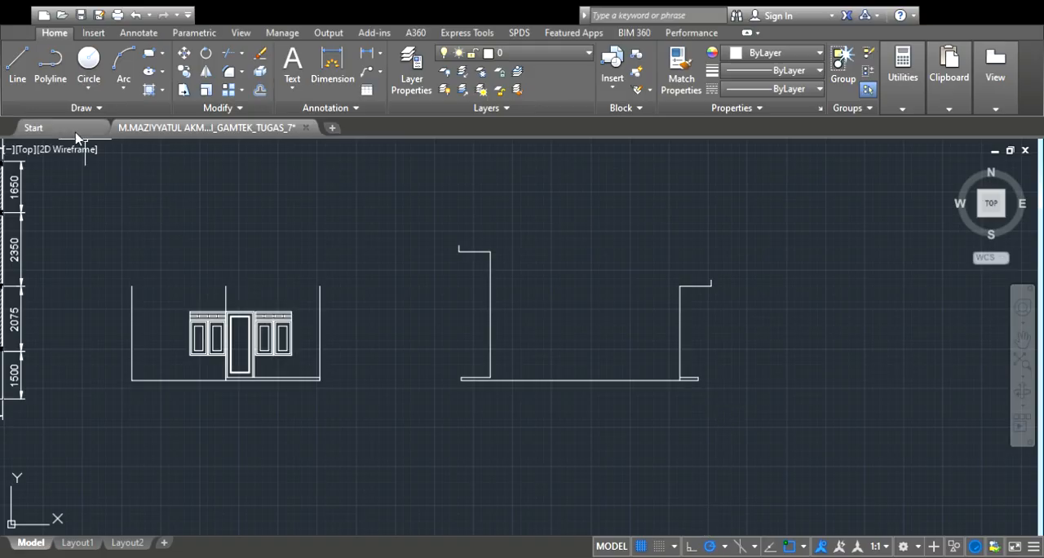
Draw a sloping roof line from the tip of the rear eave's upright edge, rising inward over the house
scroll(453, 242, up, 4)
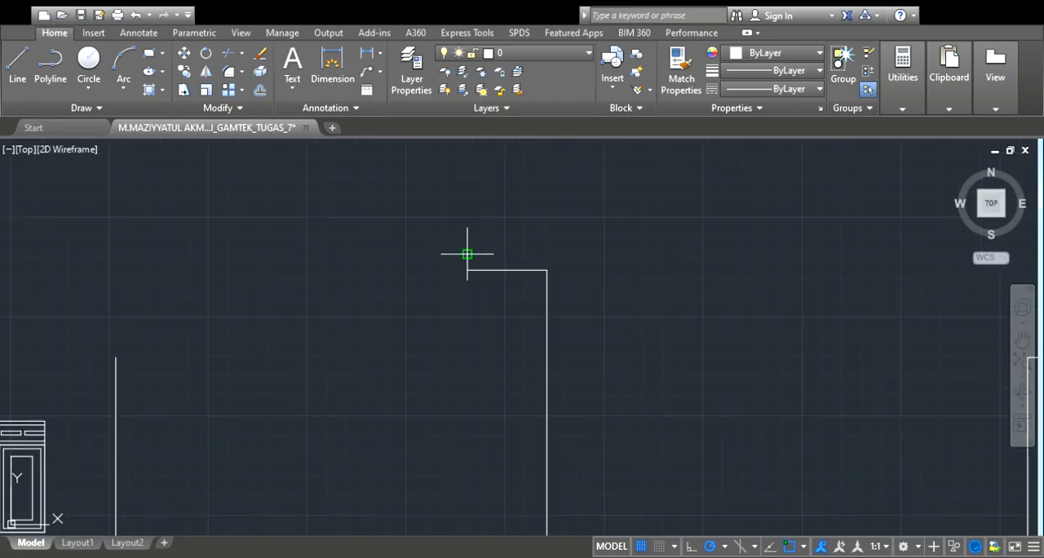
click(466, 253)
scroll(398, 271, down, 6)
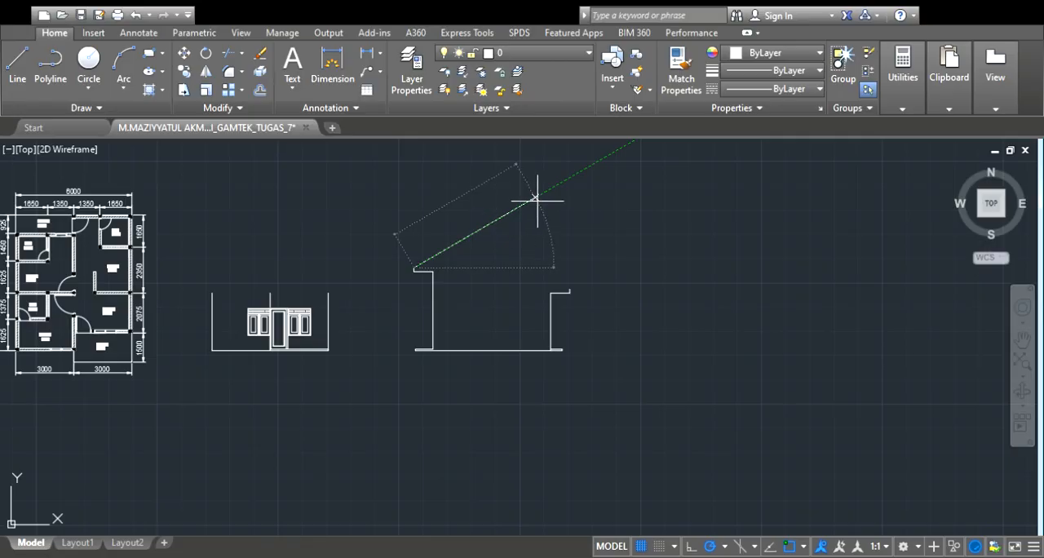
click(537, 196)
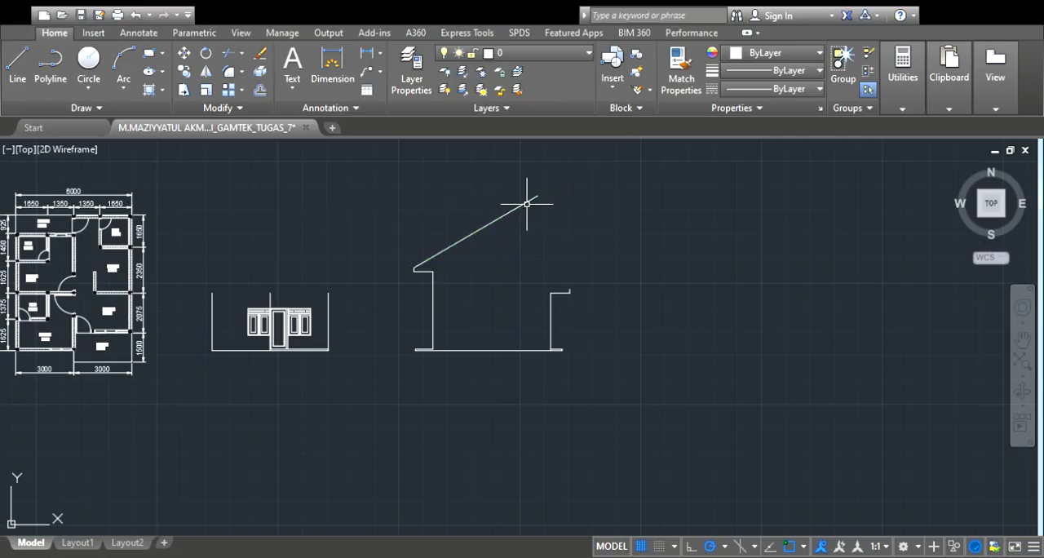
Mirror the sloping roof line about a vertical axis through its midpoint, keeping the original
scroll(527, 203, up, 3)
click(510, 213)
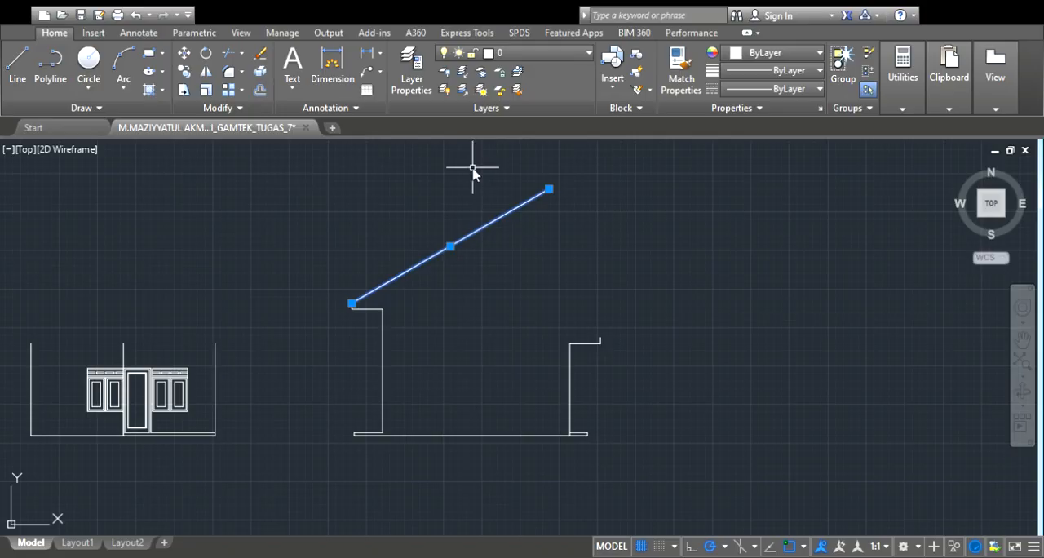
key(Return)
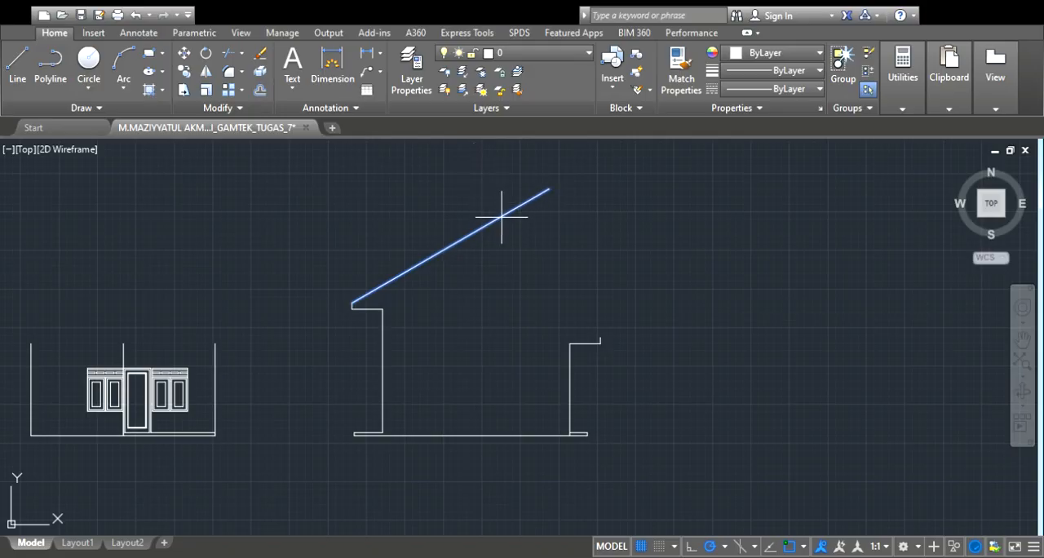
click(450, 246)
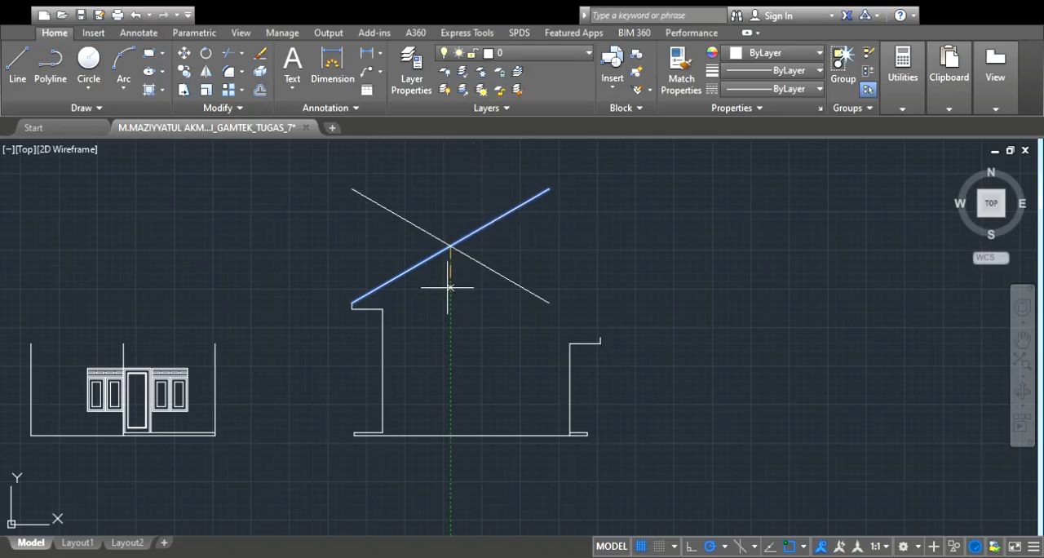
click(447, 287)
key(Return)
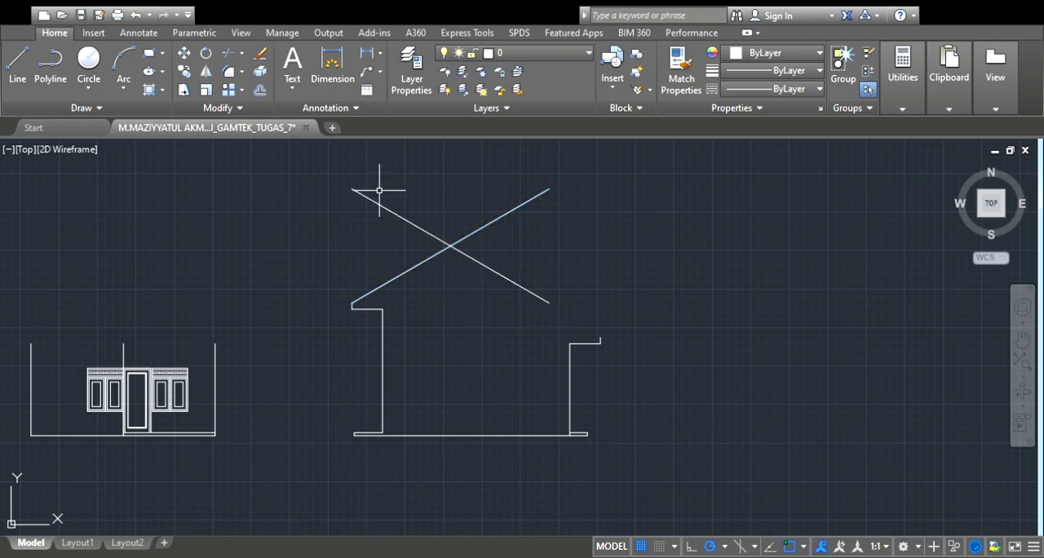
Stretch the lower end of the mirrored roof line to the tip of the front eave's upright edge
click(530, 291)
click(549, 302)
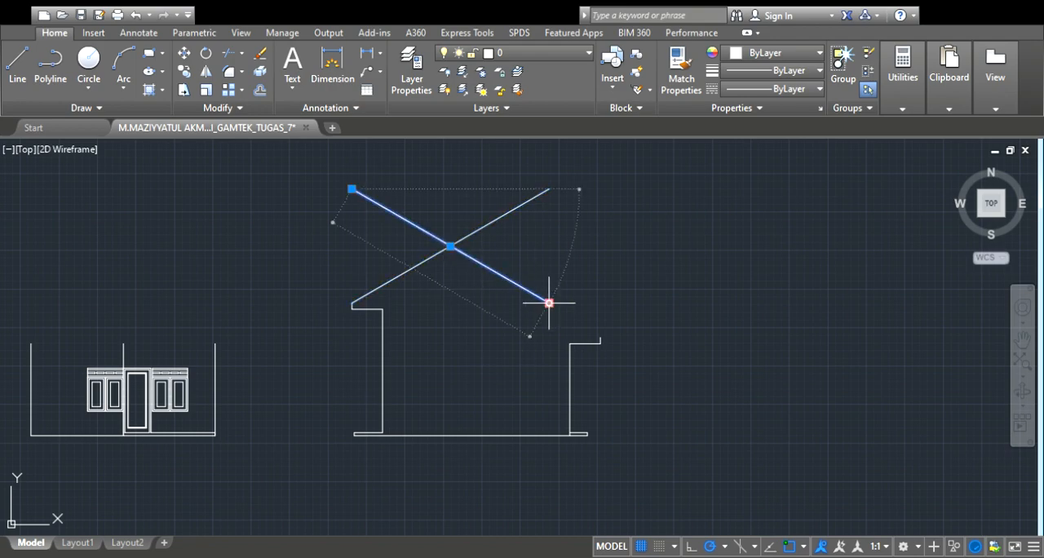
click(601, 336)
scroll(610, 311, up, 3)
key(Escape)
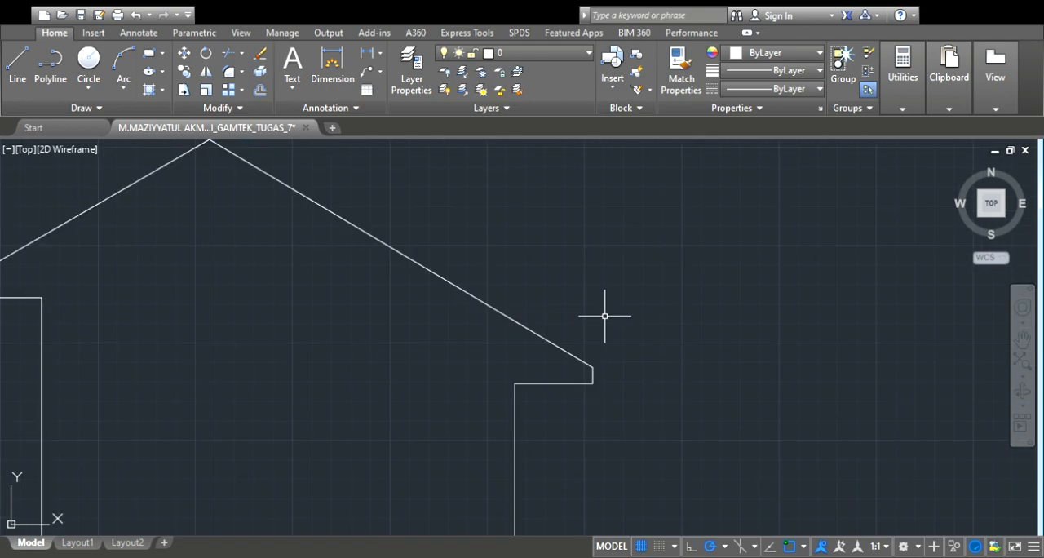
Trim both roof lines where they extend beyond their crossing point so they form the ridge
scroll(576, 289, down, 1)
scroll(424, 229, down, 2)
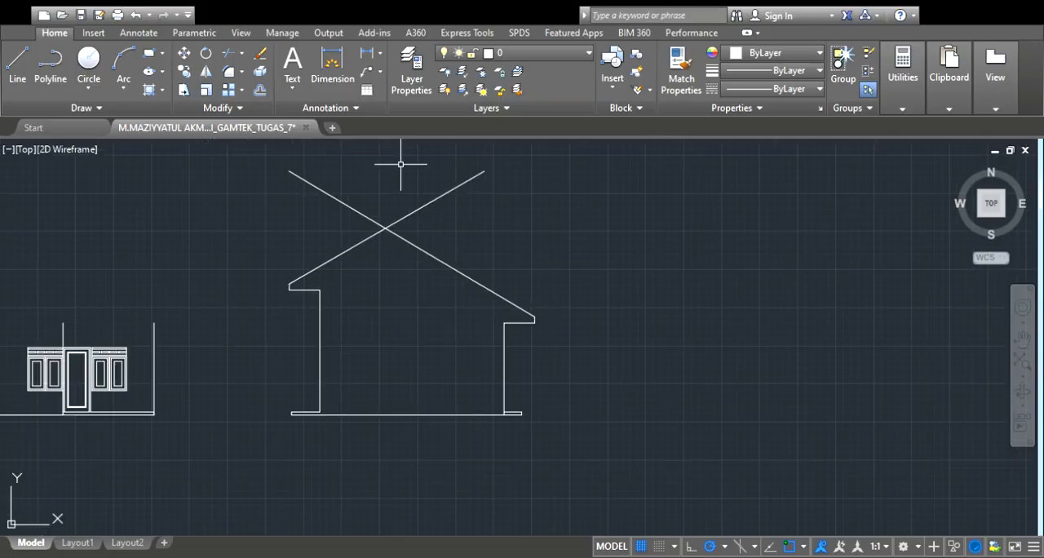
scroll(349, 172, up, 2)
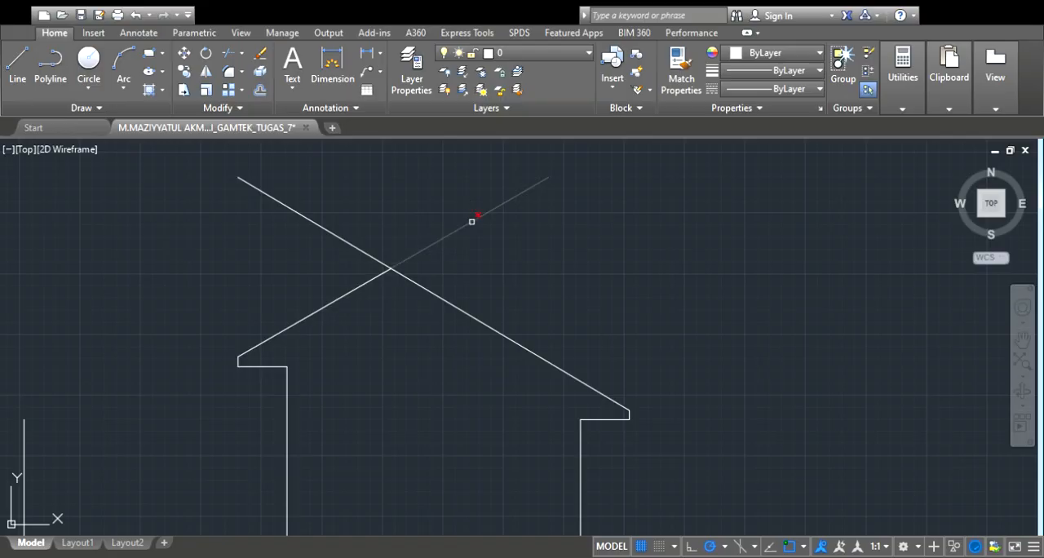
click(344, 237)
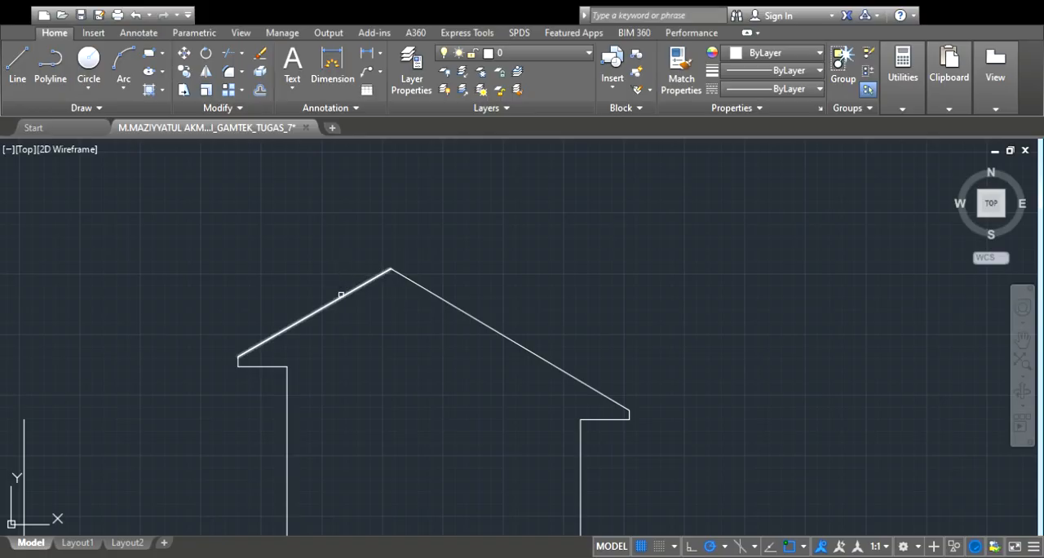
Offset the rear and front roof slopes outward by the same small distance
click(341, 291)
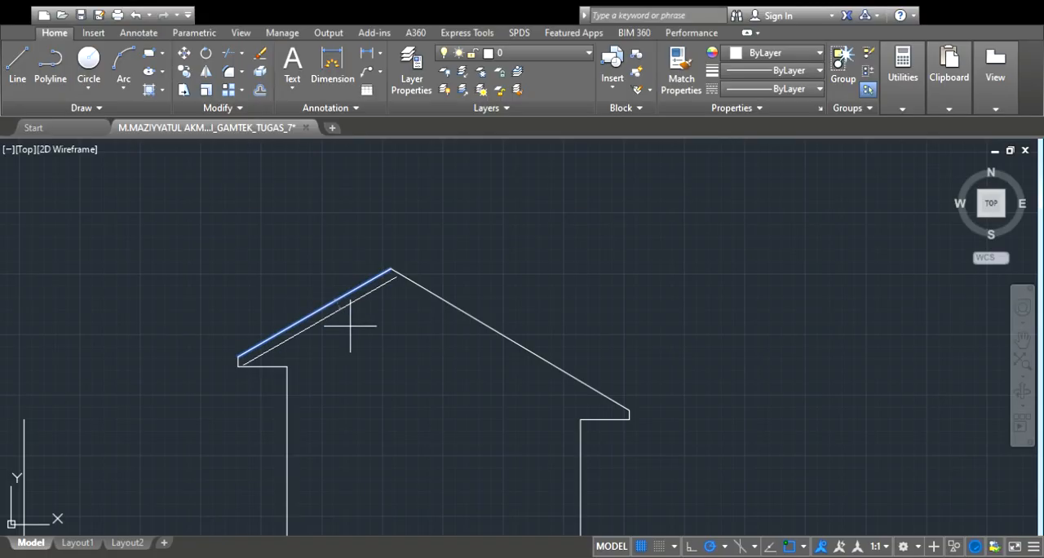
click(335, 254)
click(489, 327)
click(473, 268)
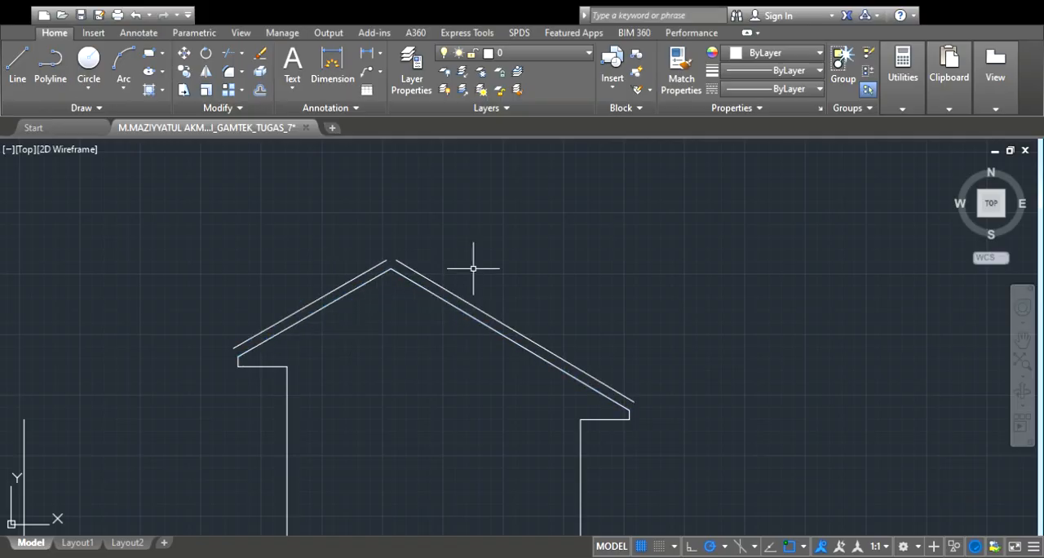
Fillet the two outer roof slope lines of the side elevation so they meet in a sharp ridge corner
text(f)
key(Return)
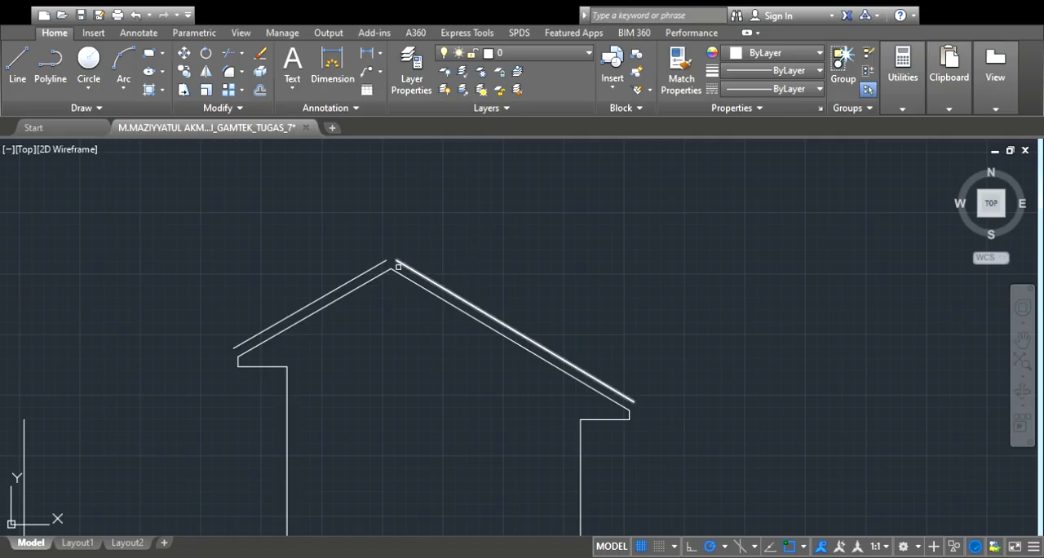
click(404, 266)
click(378, 264)
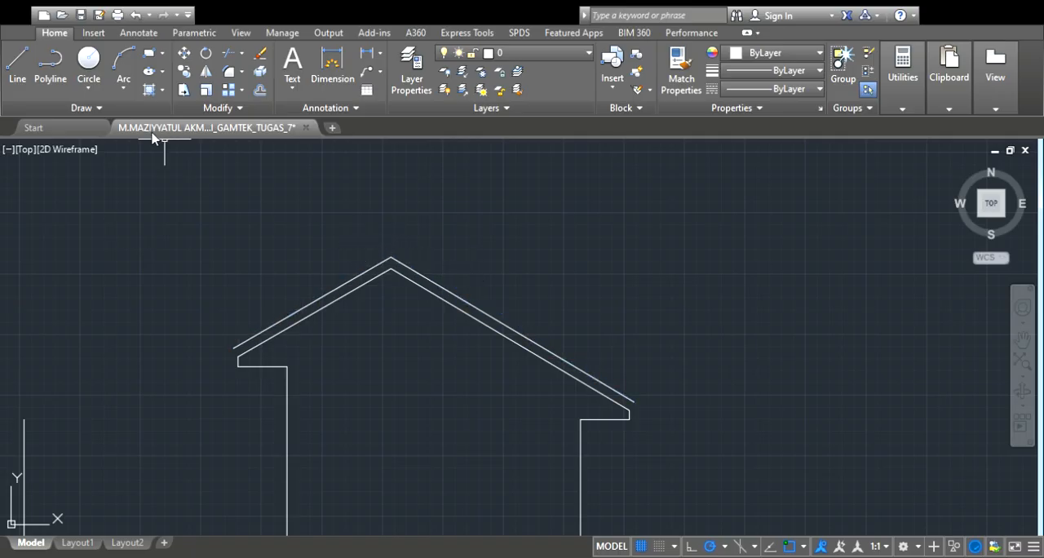
Close the rear and front eave ends of the roof with short lines joining the inner and outer slopes
scroll(243, 355, up, 4)
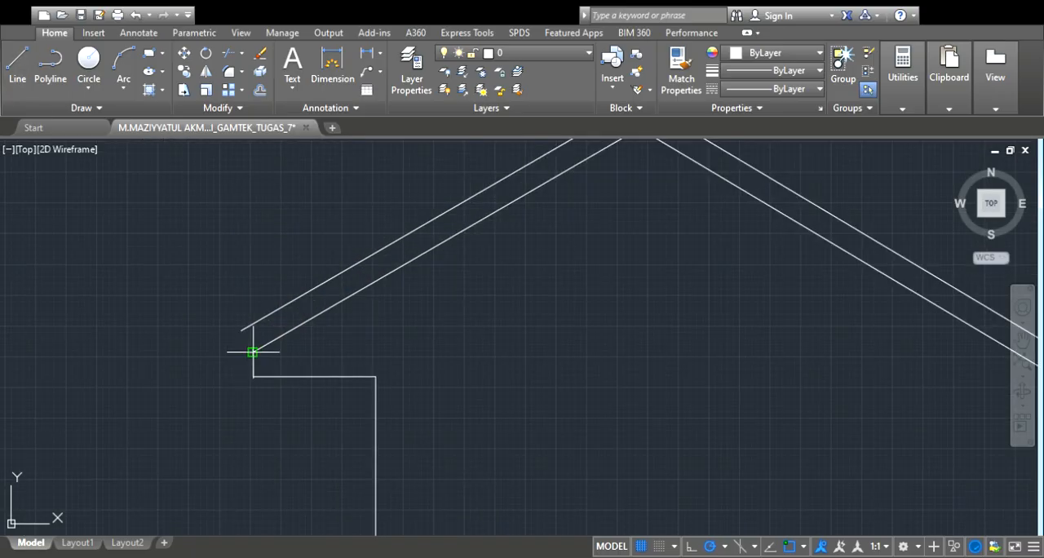
scroll(240, 329, down, 4)
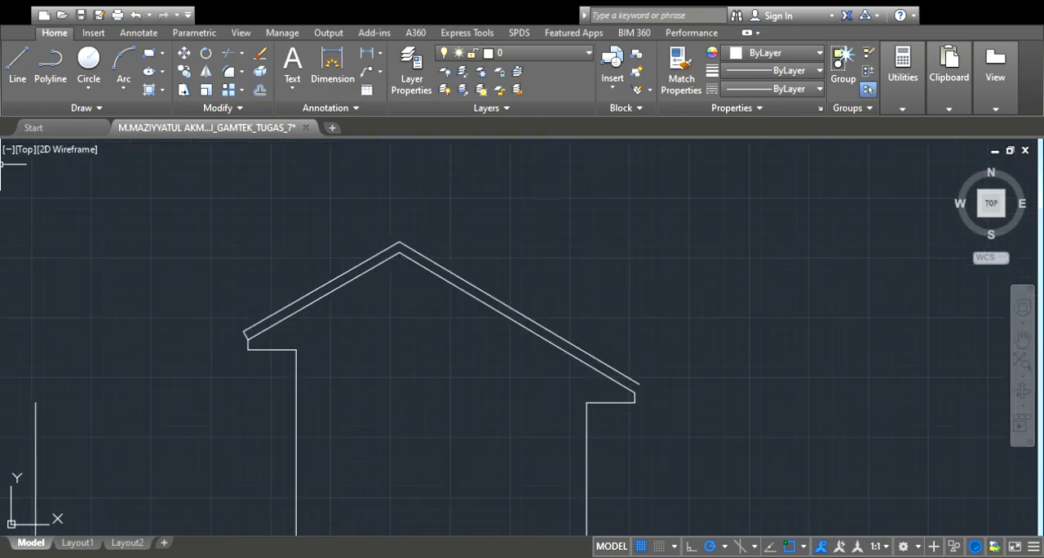
scroll(645, 394, up, 4)
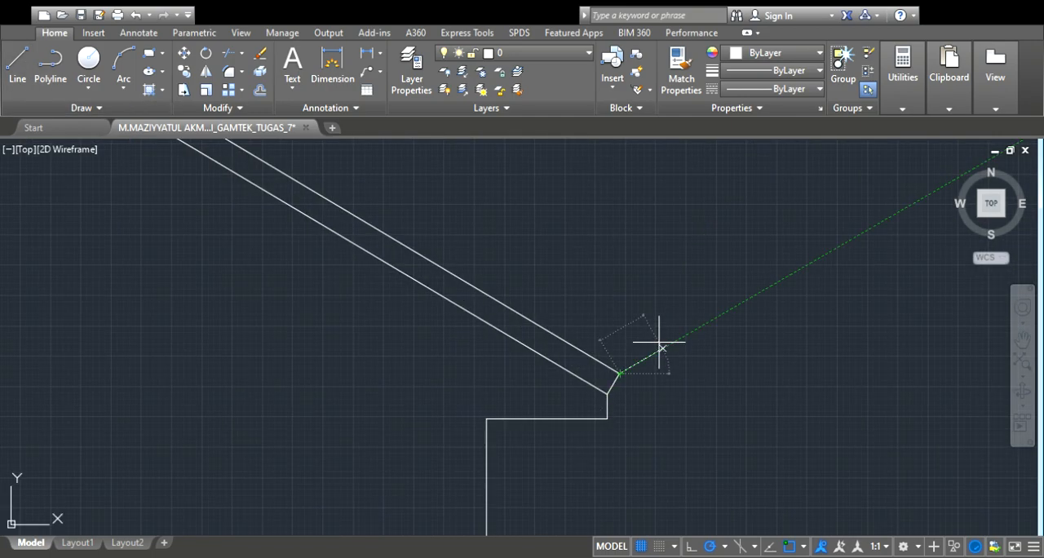
Draw a horizontal projection line from the side elevation's outer ridge point to just past the front elevation's far outer wall
scroll(659, 343, down, 4)
scroll(690, 321, down, 2)
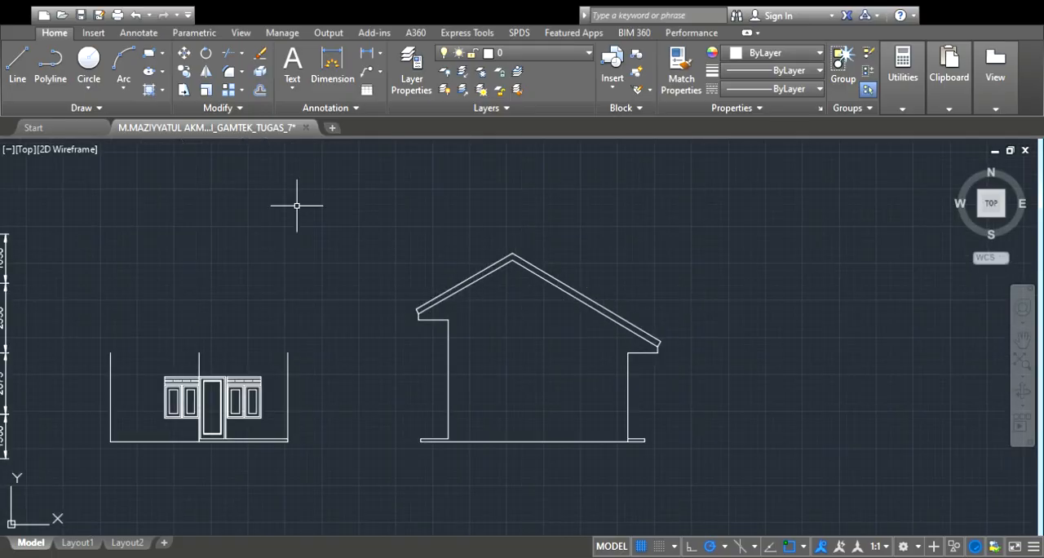
click(512, 254)
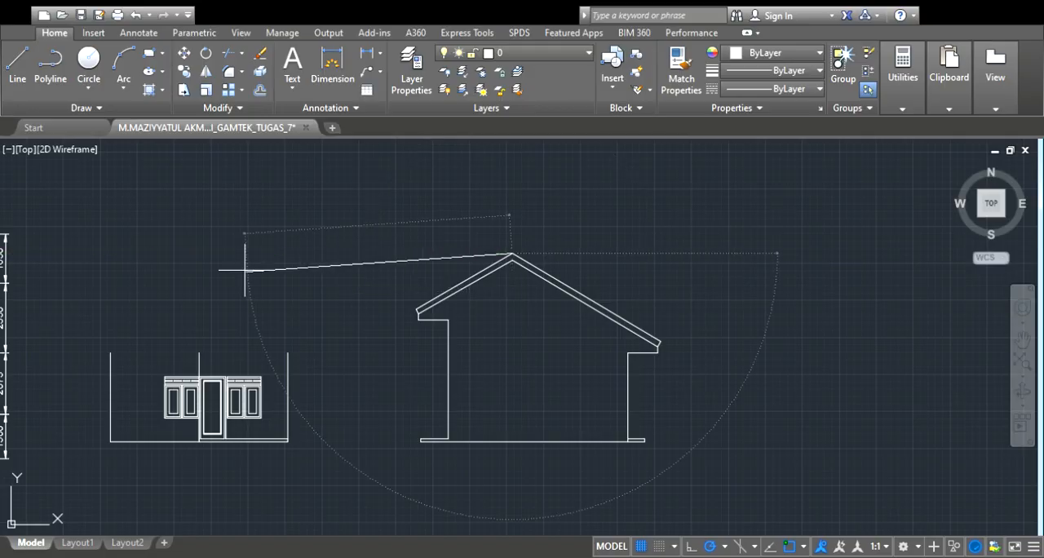
click(96, 254)
key(Return)
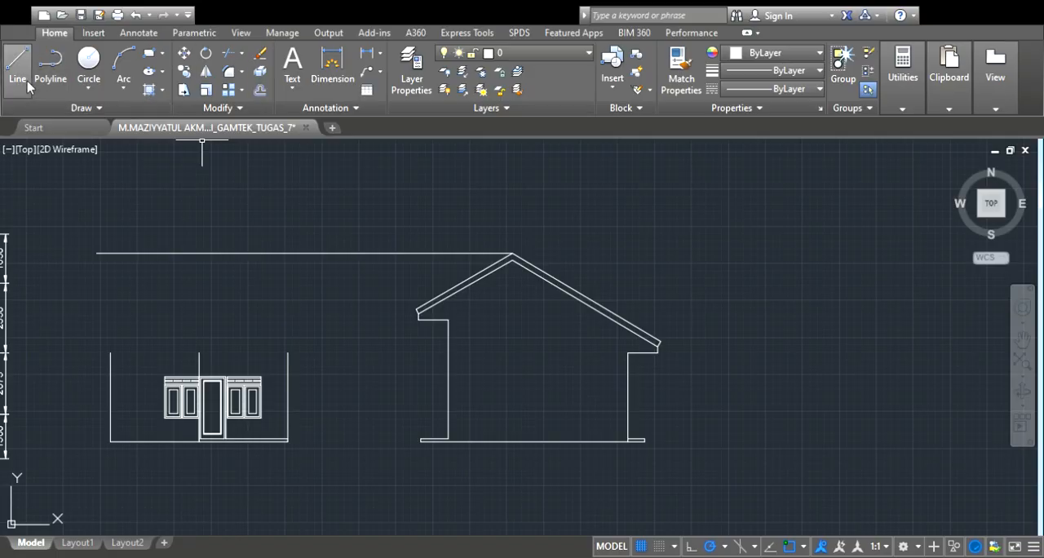
Draw a line joining the tops of the front elevation's outer walls and offset it upward by a small eave height
scroll(109, 352, up, 2)
click(110, 351)
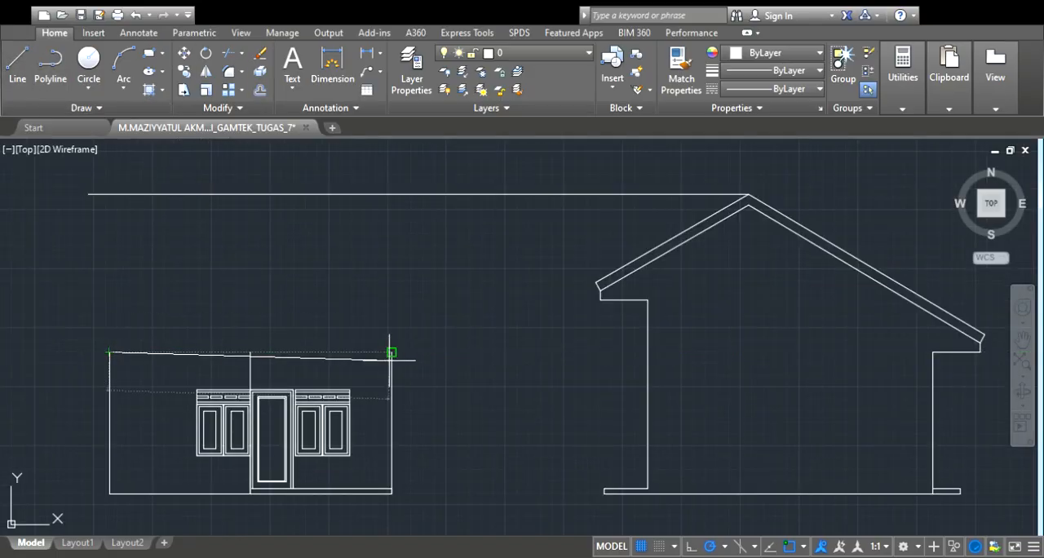
click(391, 352)
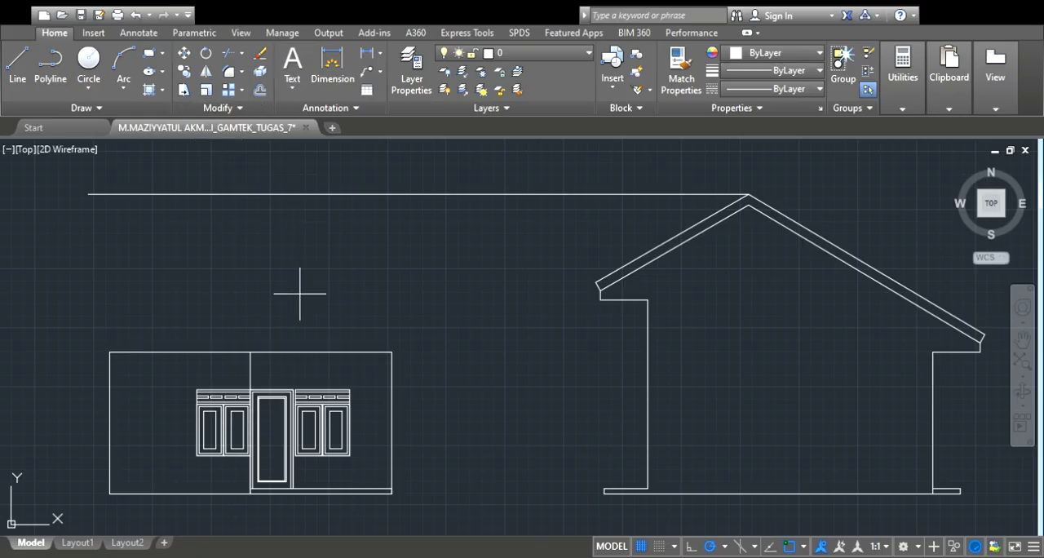
click(288, 349)
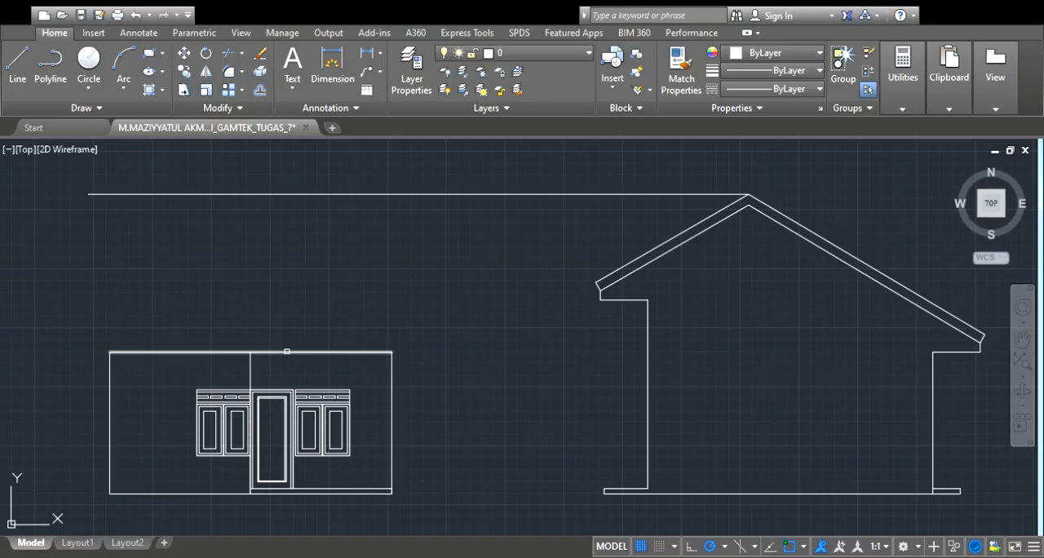
click(296, 310)
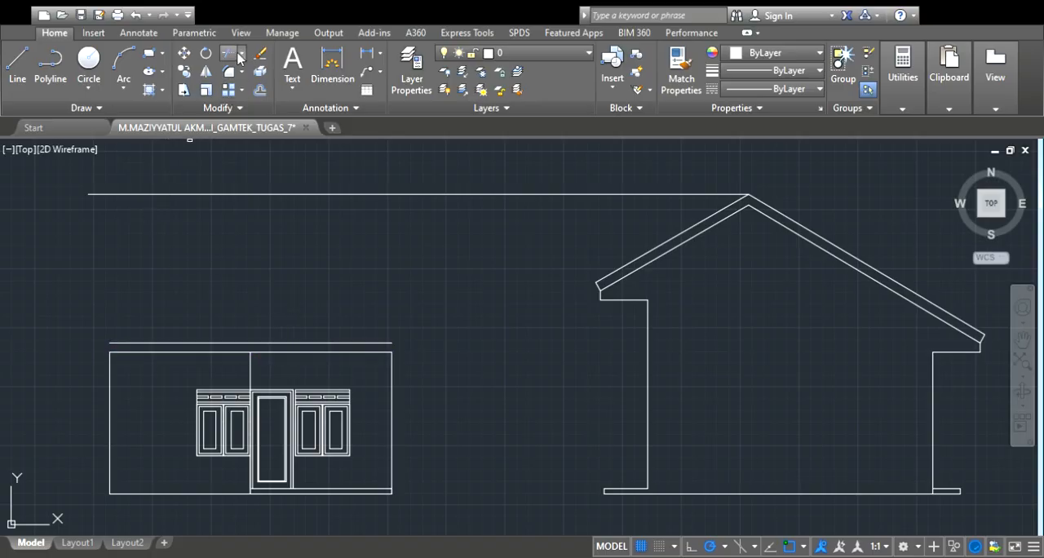
Extend both outer wall lines of the front elevation up to the projected ridge line
click(110, 373)
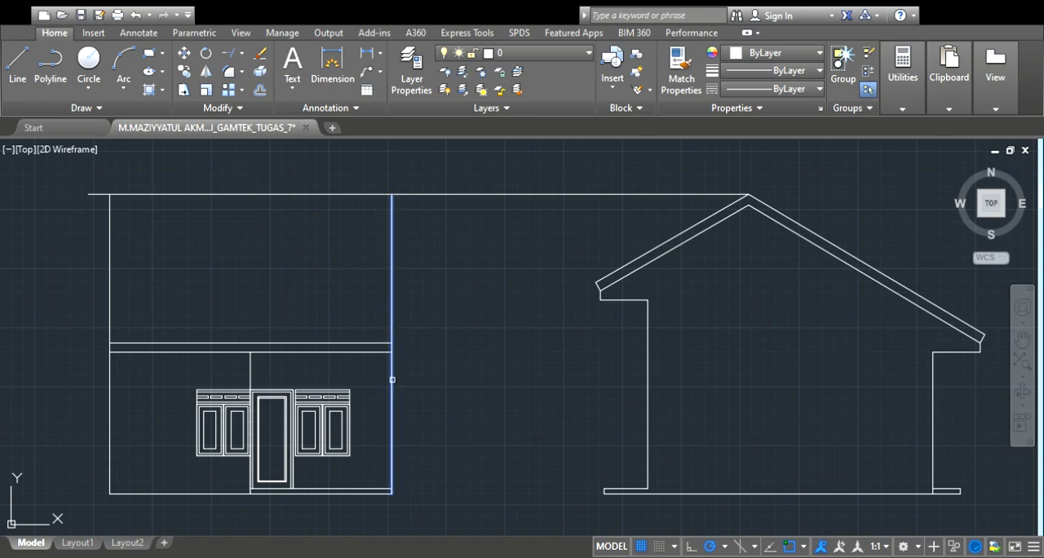
click(391, 375)
key(Escape)
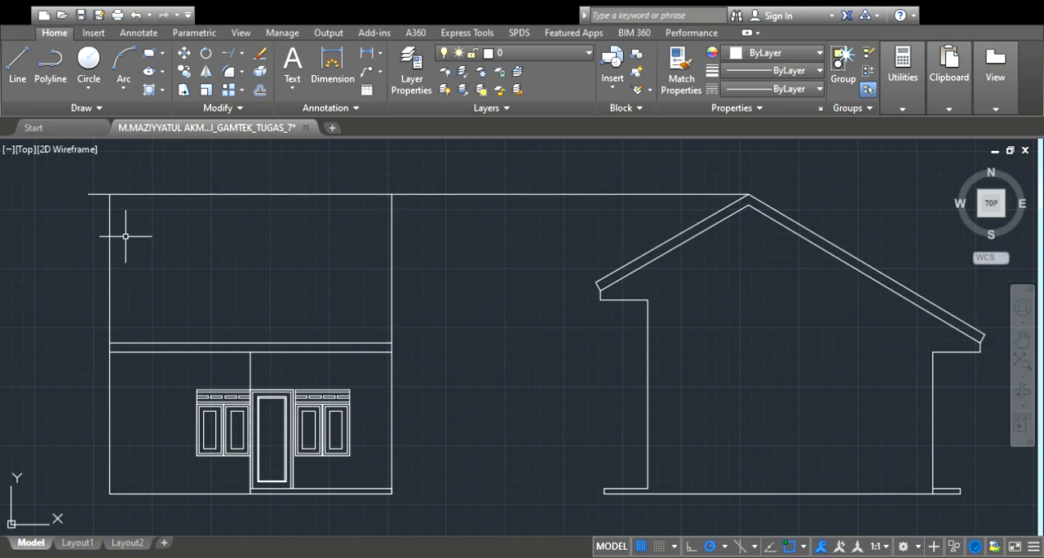
Shorten the overhanging end of the projected ridge line to the top of the front elevation's far outer wall
scroll(101, 200, up, 5)
click(94, 199)
click(83, 199)
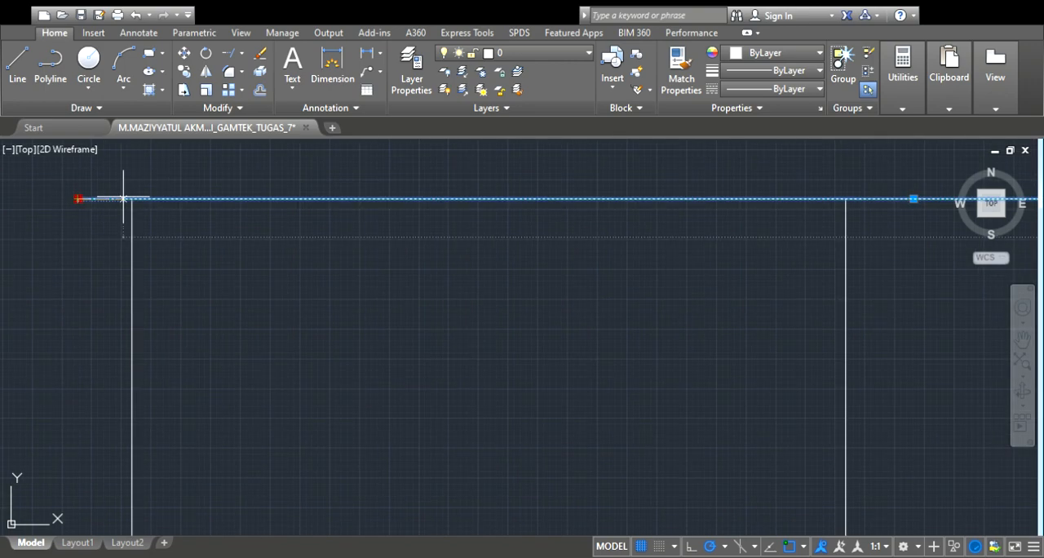
click(133, 198)
key(Escape)
scroll(235, 185, down, 4)
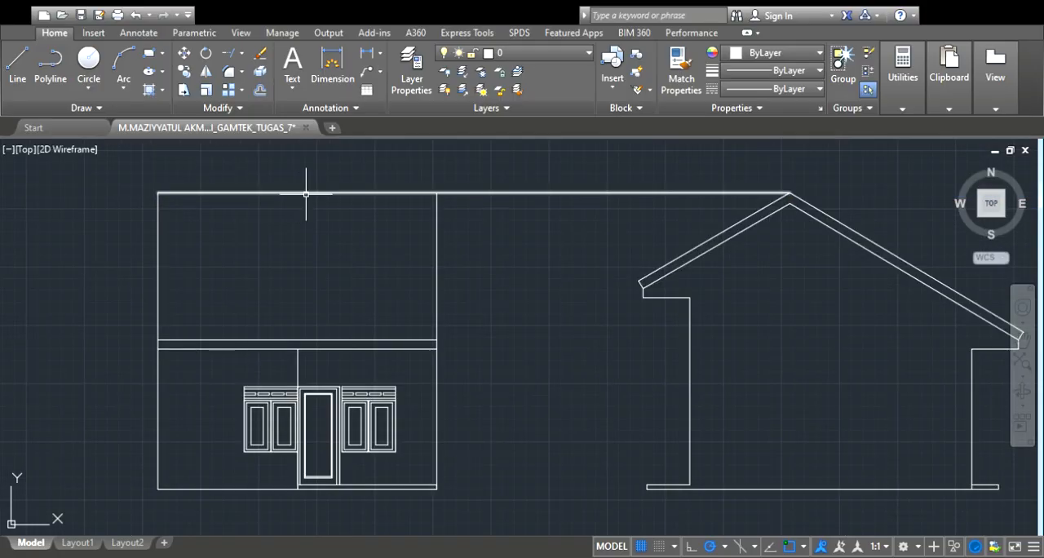
scroll(512, 210, down, 2)
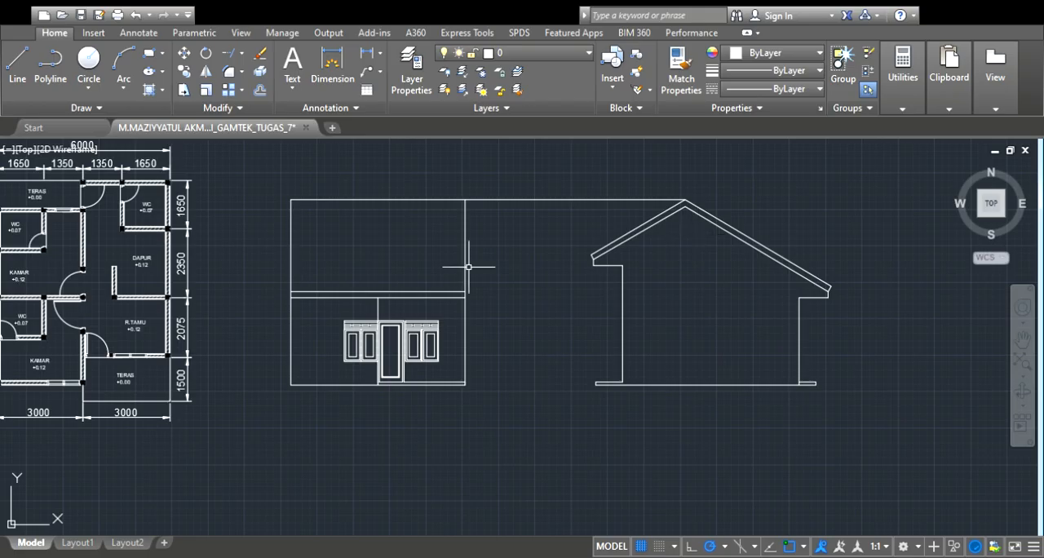
scroll(437, 295, up, 2)
scroll(436, 294, down, 2)
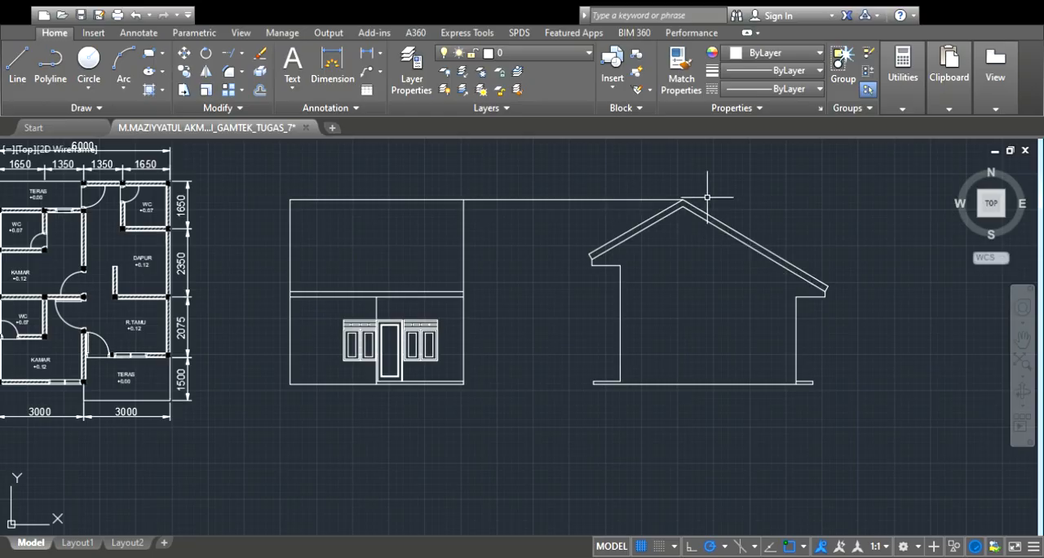
scroll(669, 195, up, 2)
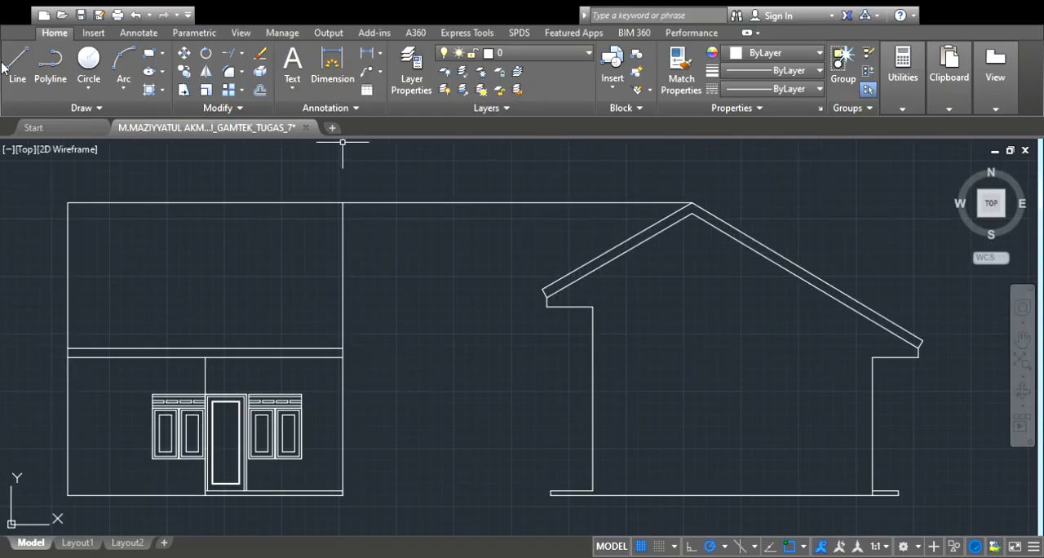
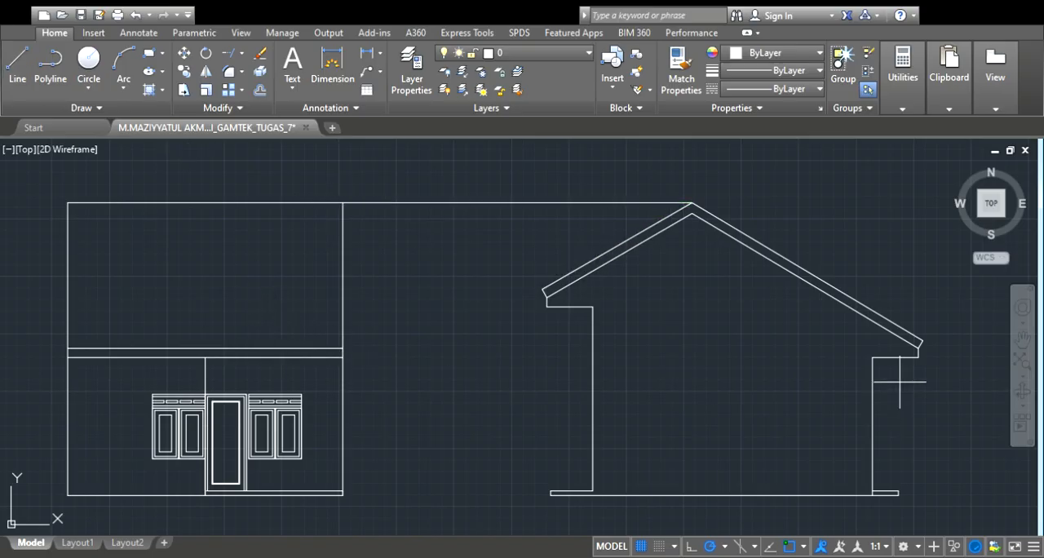
click(343, 357)
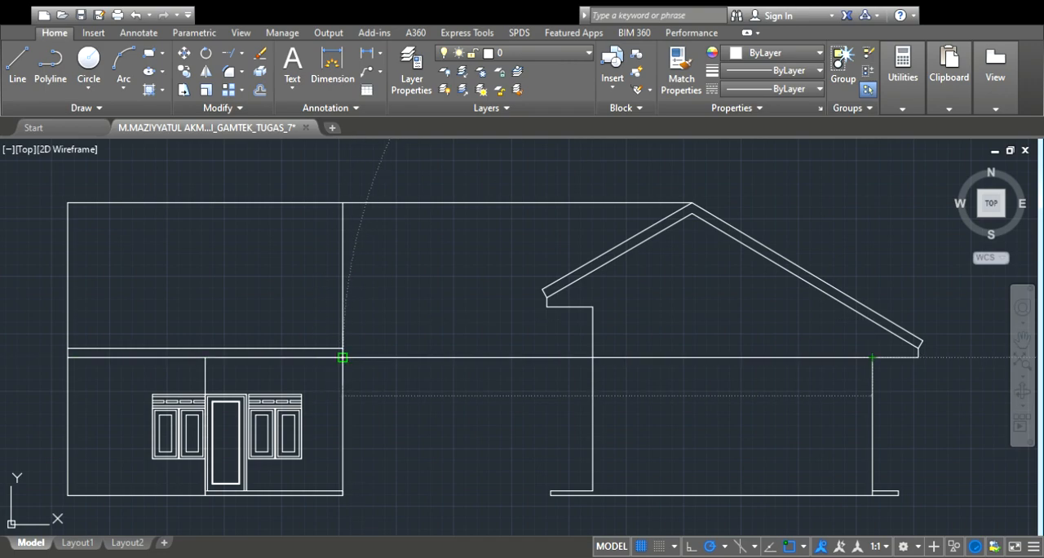
click(872, 358)
key(Escape)
click(11, 71)
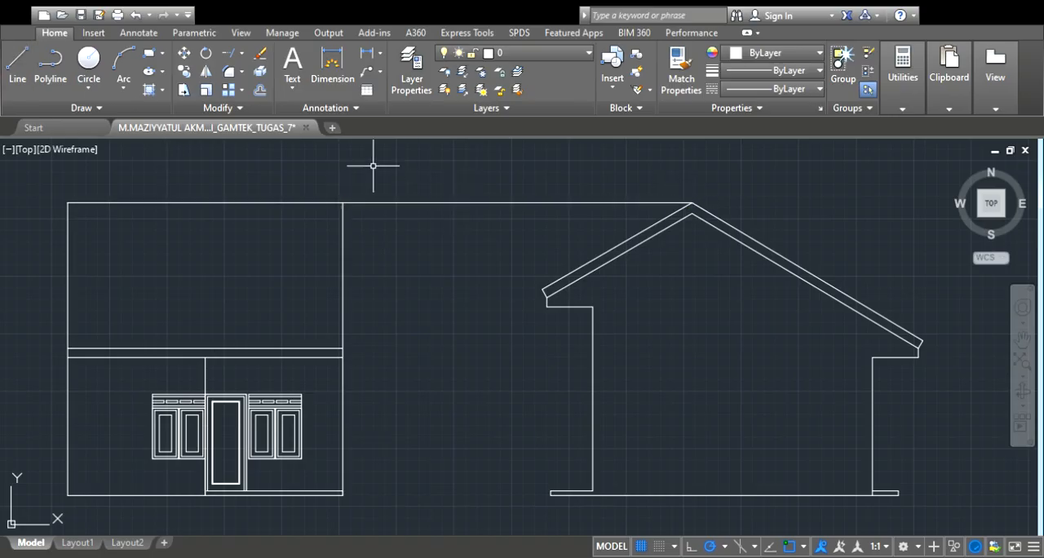
Trim away the projected ridge line between the front elevation's outer wall and the side elevation's roof peak
click(231, 53)
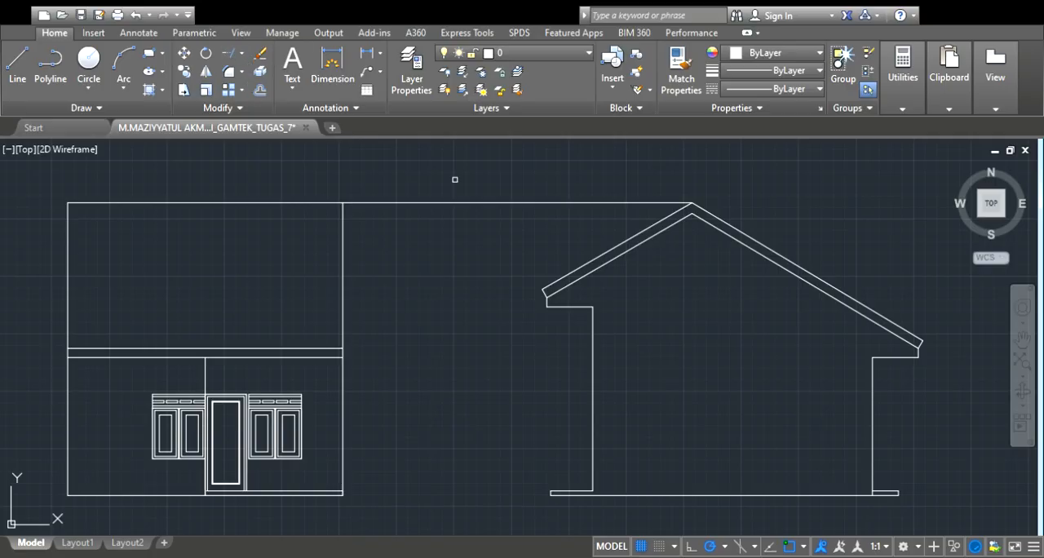
click(504, 202)
scroll(504, 202, down, 1)
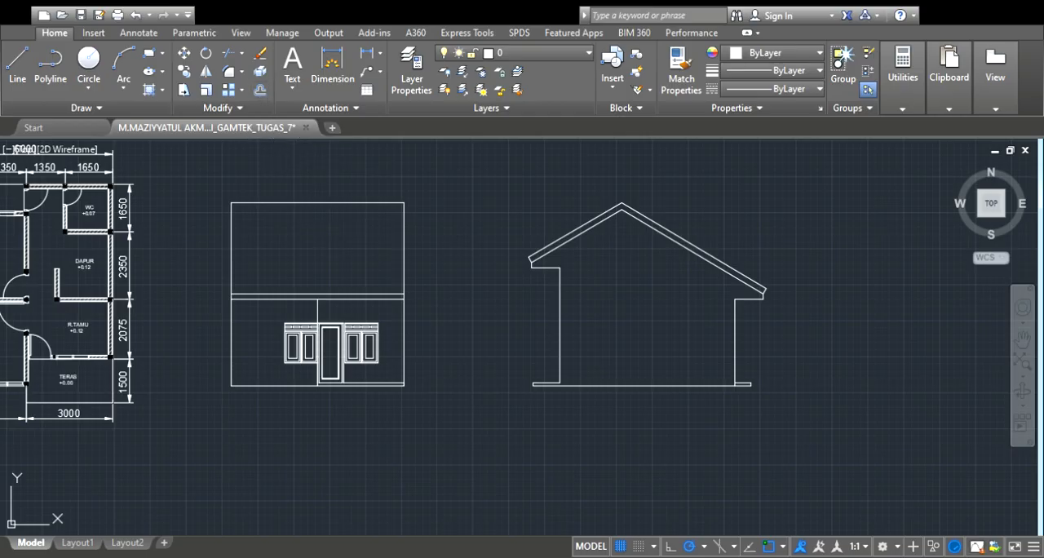
Offset the front elevation's ridge line slightly downward and hatch the roof area below it with AR-RSHKE, colour 237,31,36, scale 2
scroll(330, 208, up, 2)
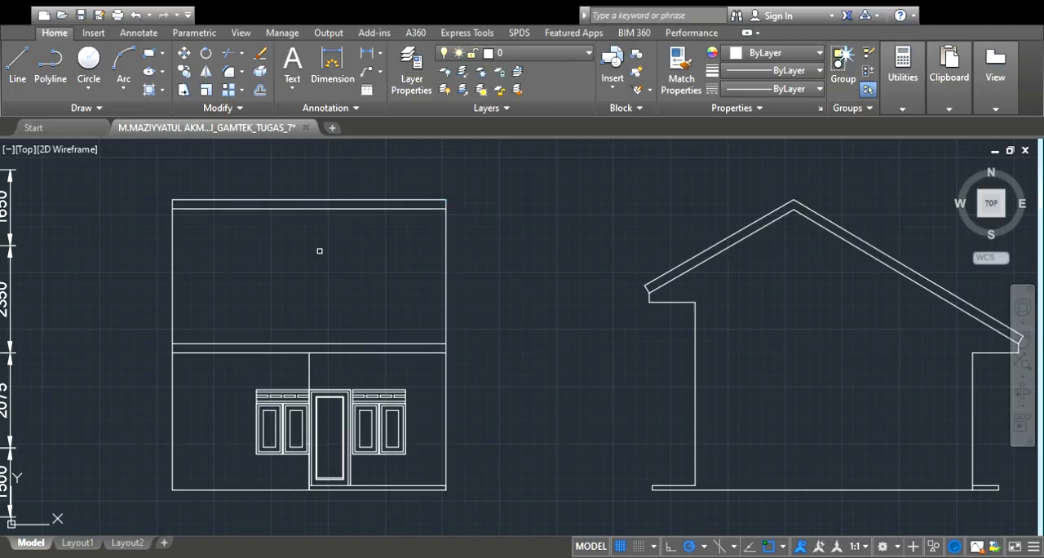
scroll(420, 245, down, 2)
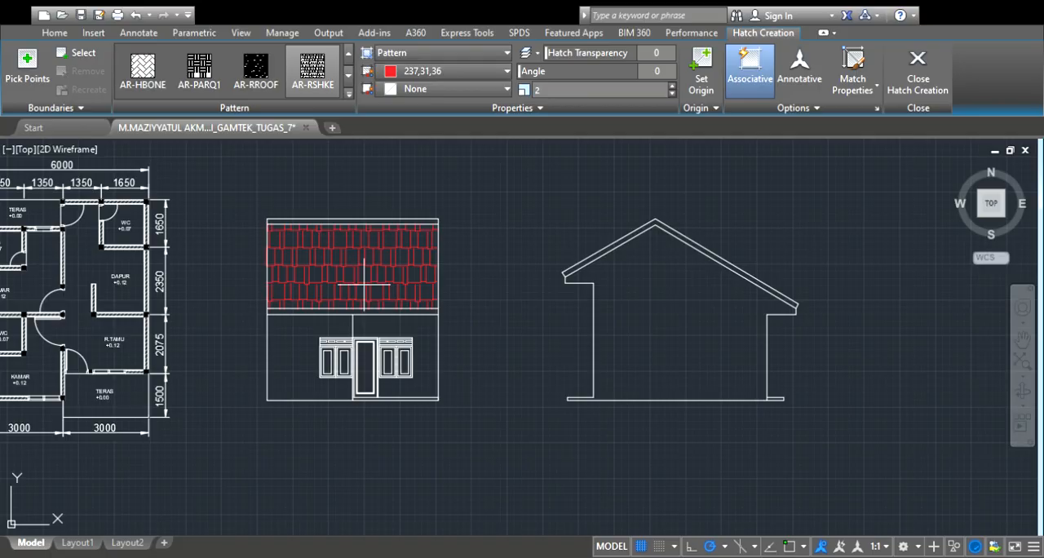
click(364, 284)
key(Return)
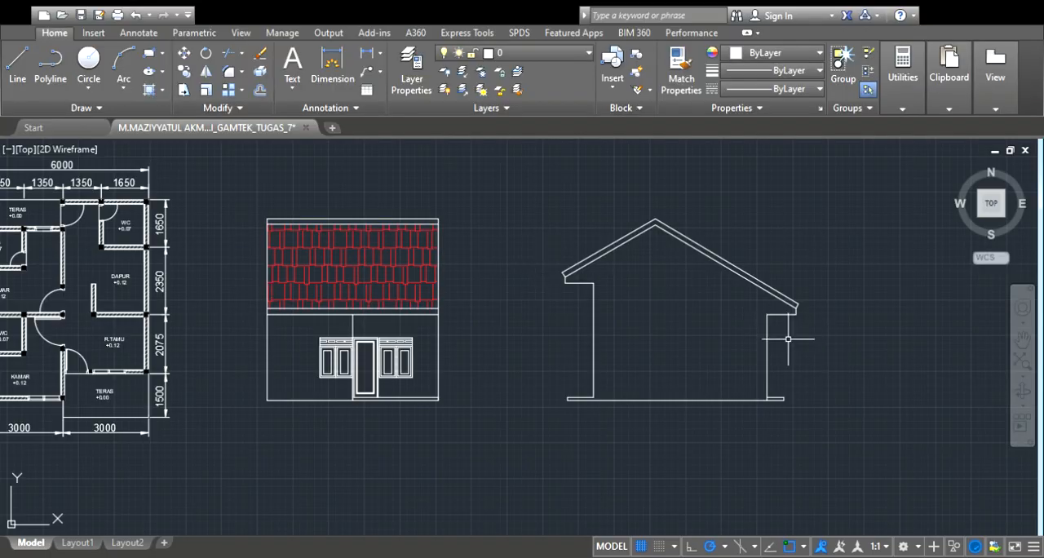
Copy the whole dimensioned floor plan horizontally to the right of the side elevation
scroll(701, 321, down, 2)
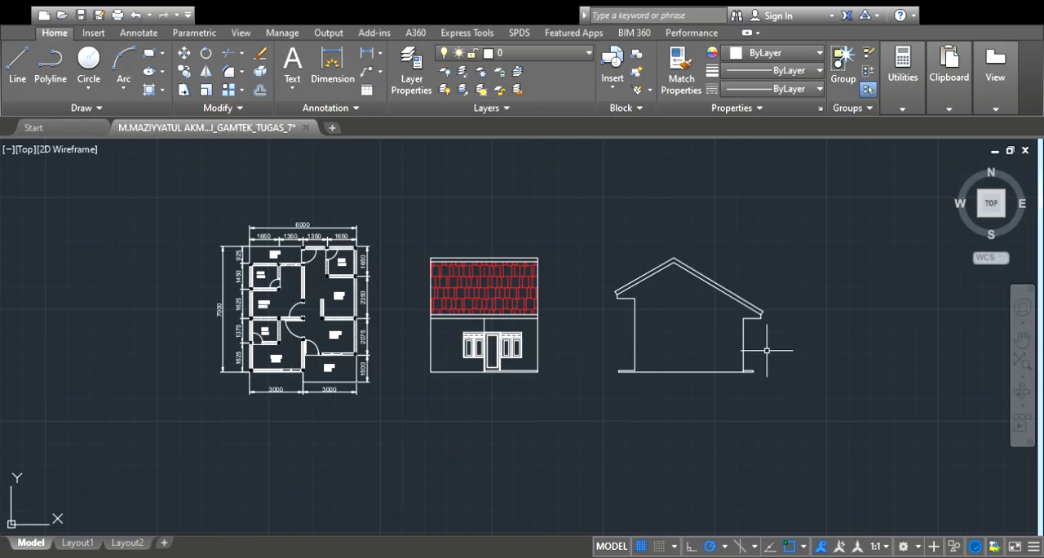
middle_drag(839, 338, 880, 343)
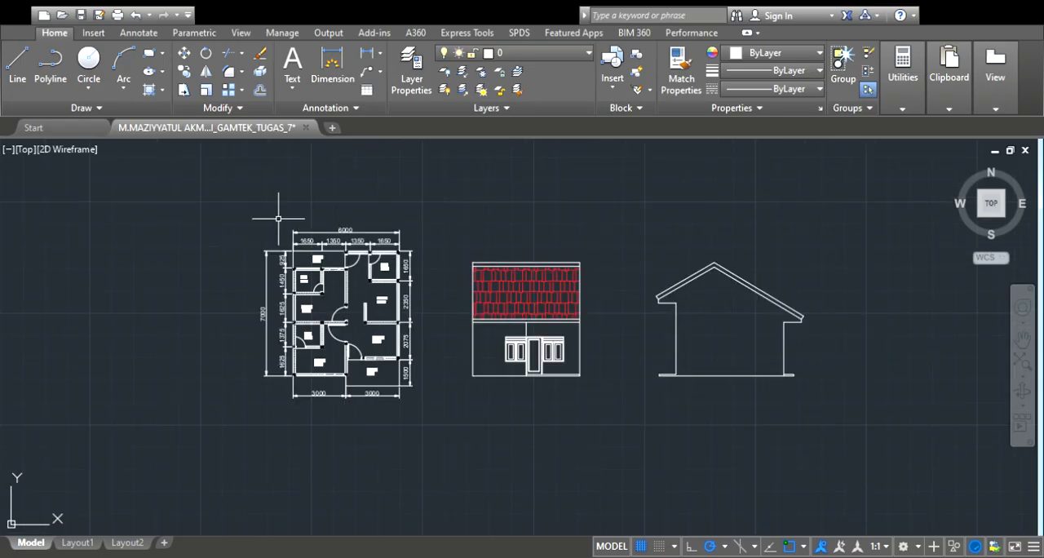
click(224, 202)
click(444, 445)
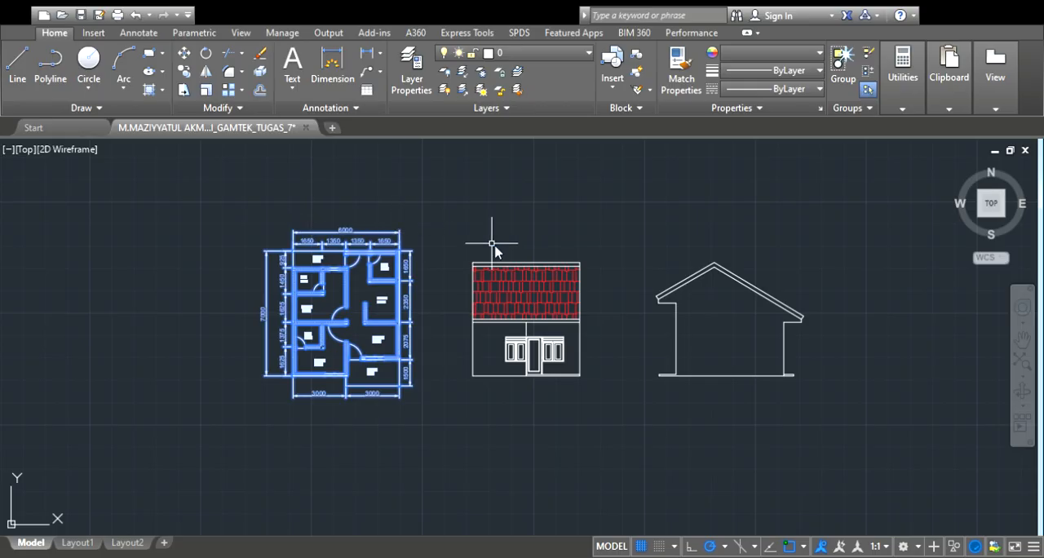
scroll(414, 253, up, 2)
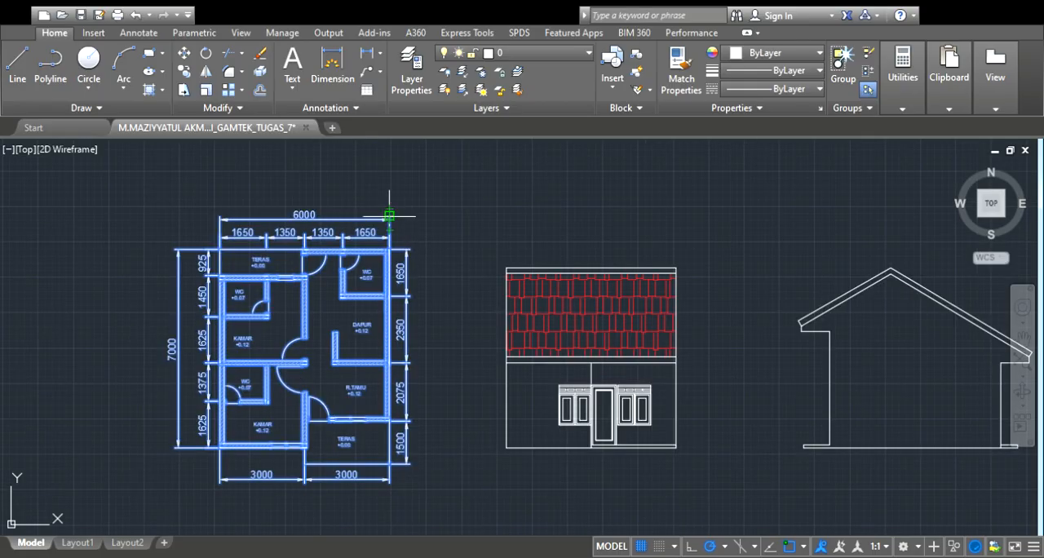
click(389, 214)
scroll(418, 219, down, 2)
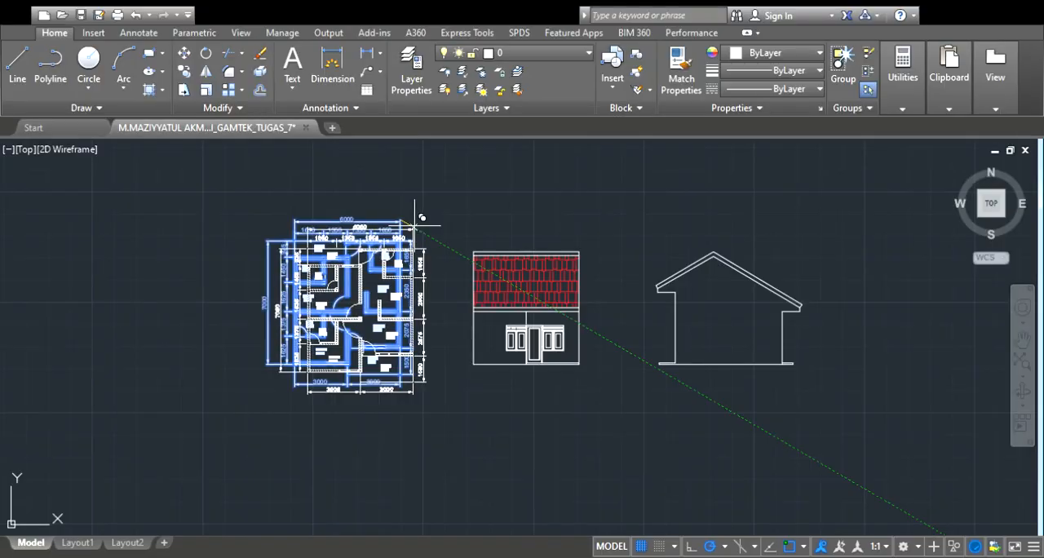
scroll(415, 221, down, 2)
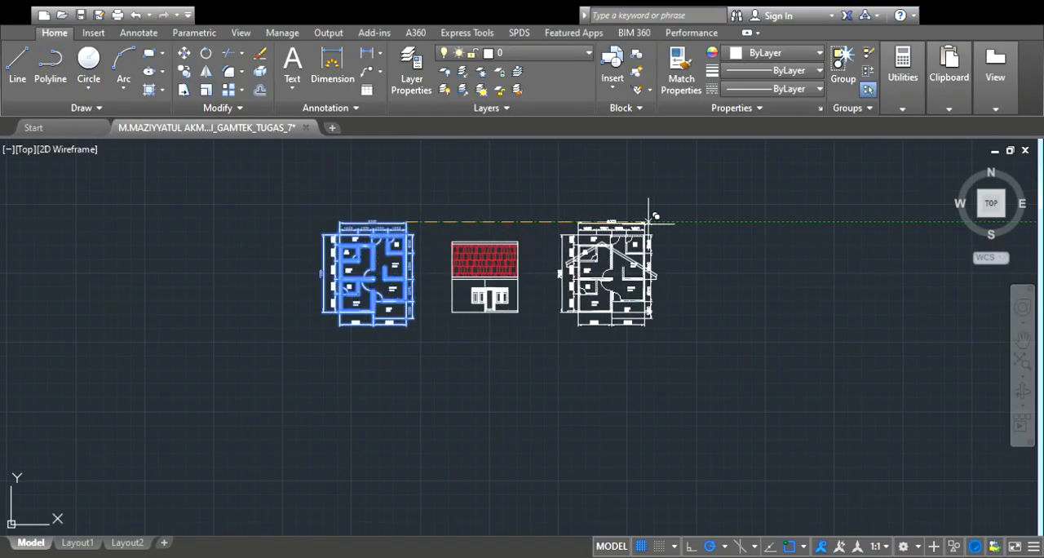
click(769, 216)
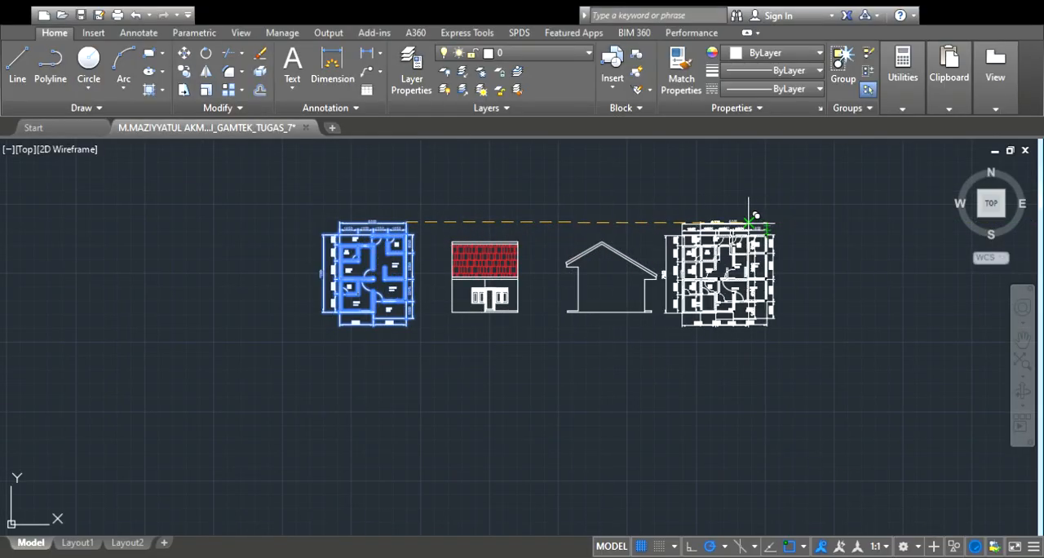
key(Escape)
drag(438, 206, 659, 342)
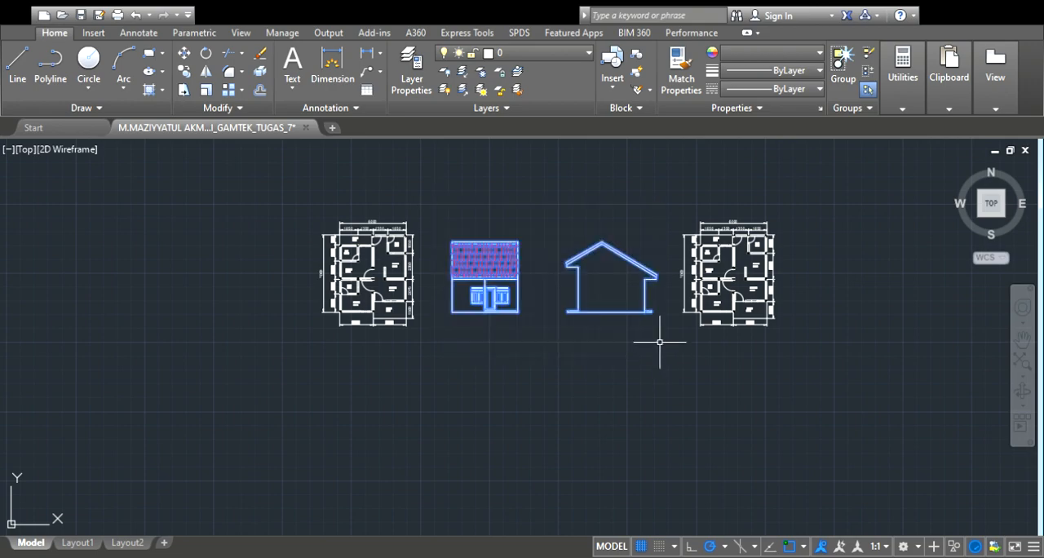
click(609, 230)
key(Escape)
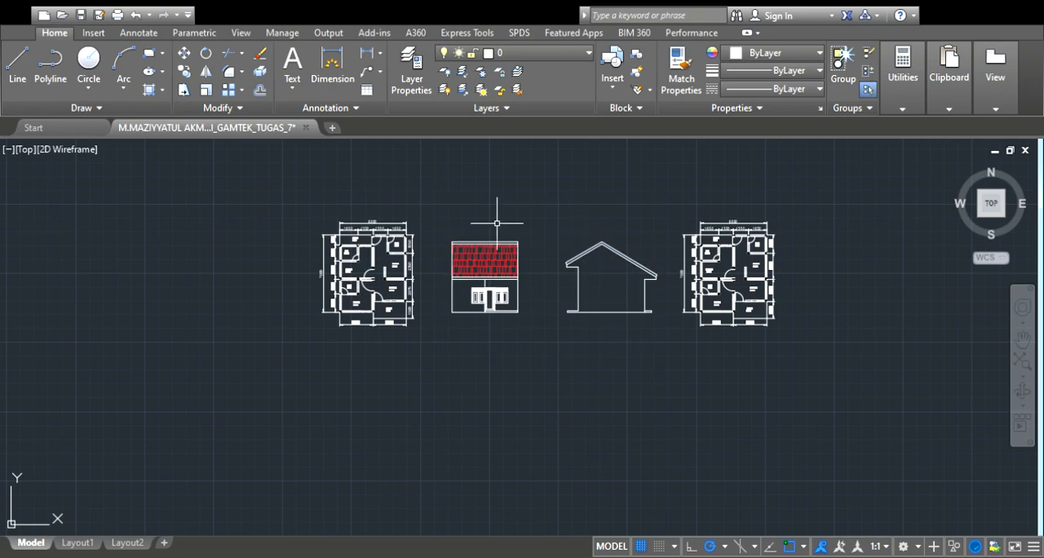
Move the front and side elevations together so that the front elevation sits directly below the original floor plan
drag(438, 210, 690, 387)
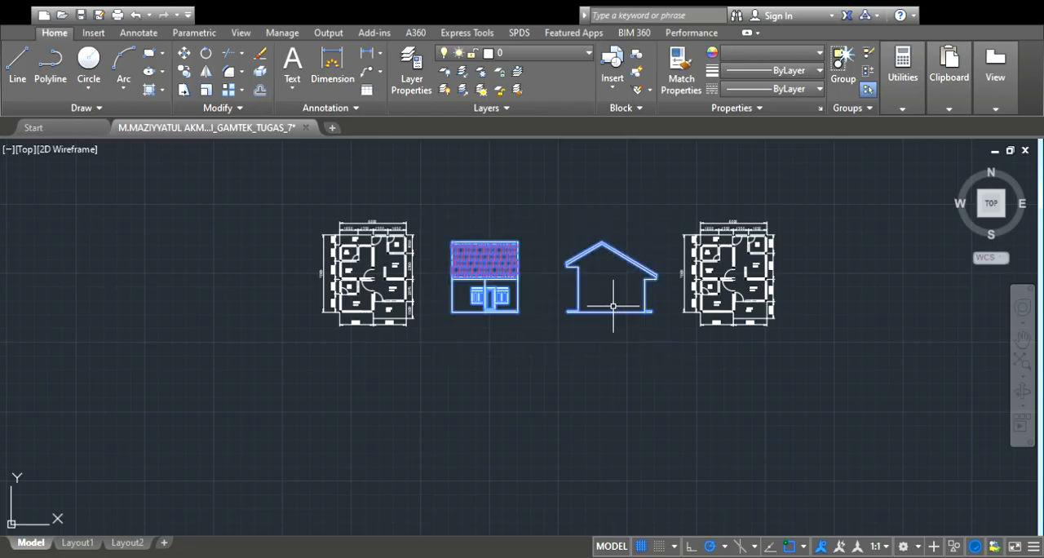
scroll(451, 228, up, 4)
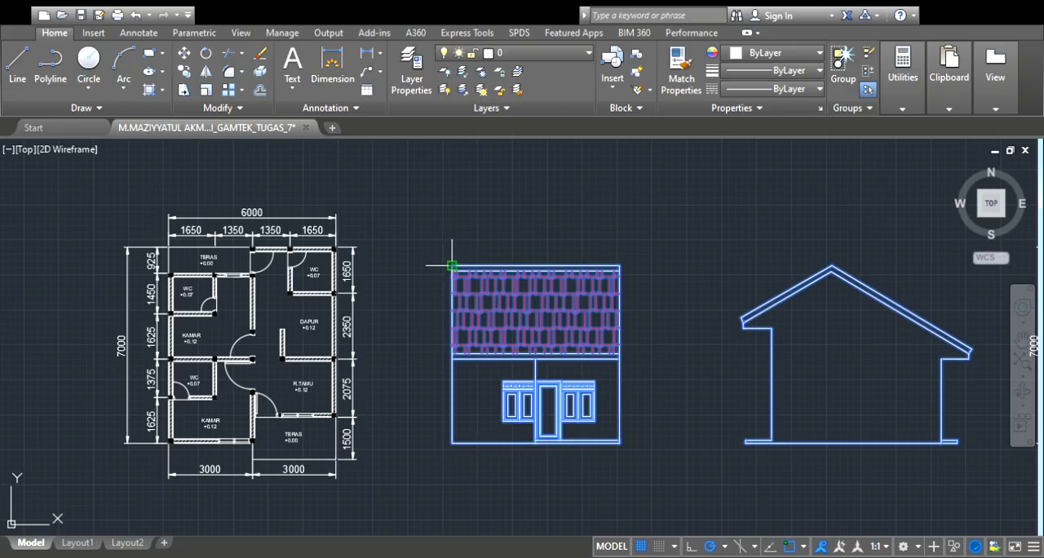
click(451, 266)
scroll(451, 266, down, 2)
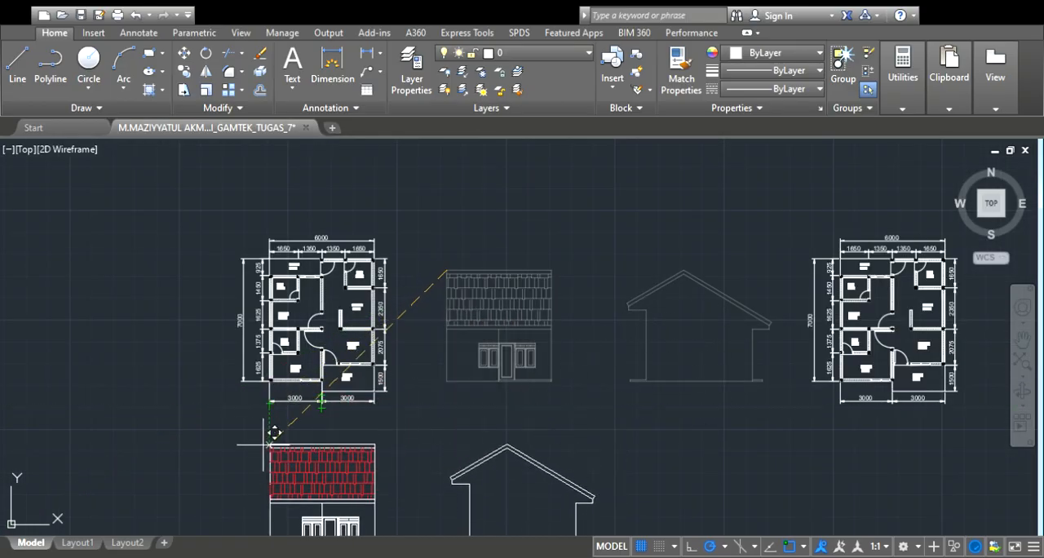
click(275, 458)
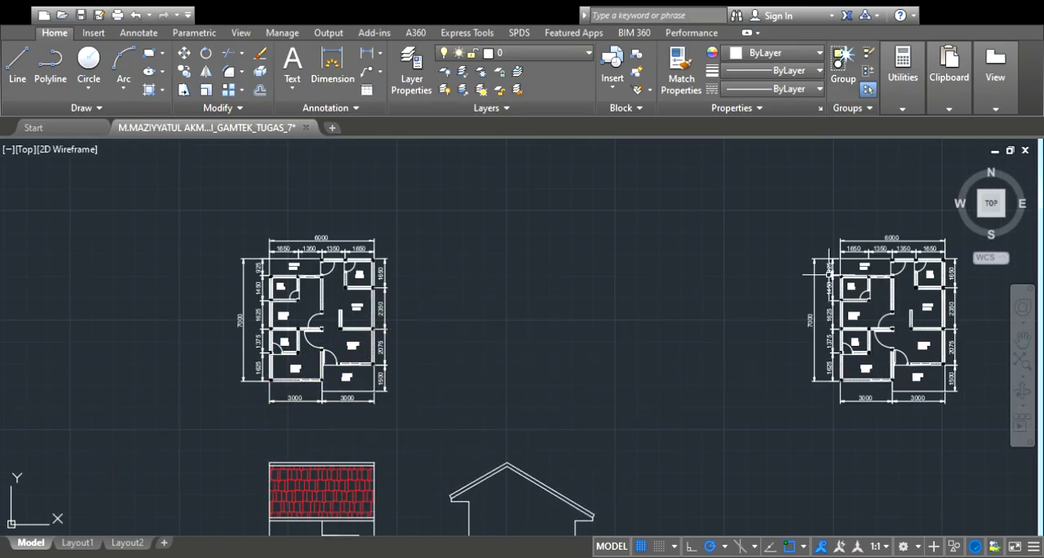
Move the copied floor plan horizontally next to the original plan, above the side elevation
click(804, 204)
click(1030, 480)
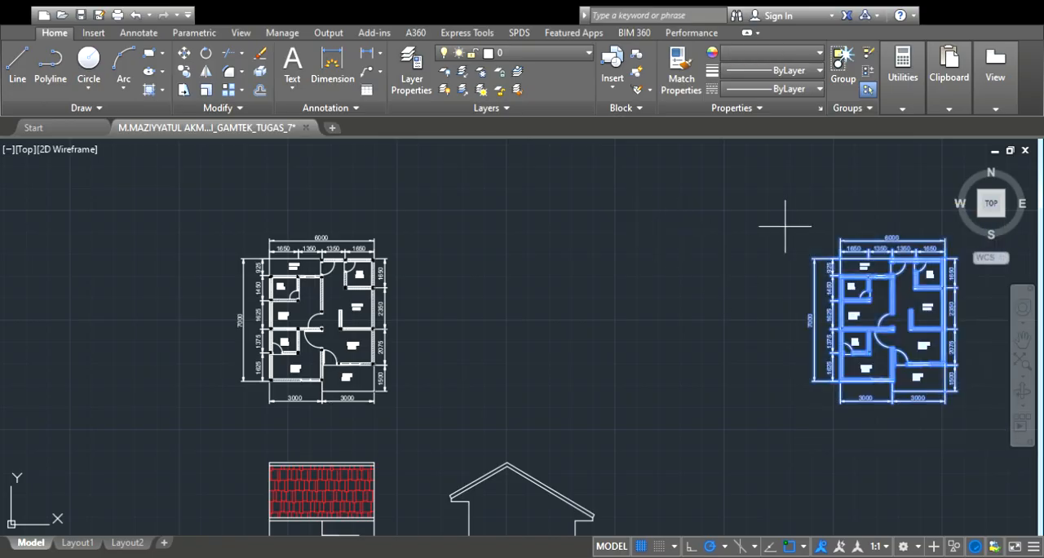
click(841, 237)
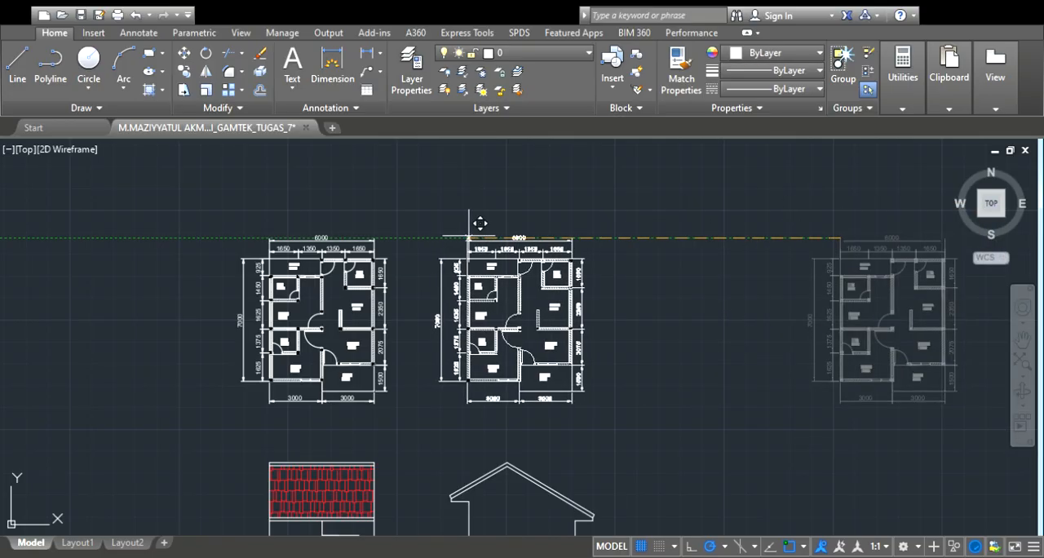
click(469, 238)
Delete the dimensions along the left side and the two 3000 dimensions below the copied floor plan
scroll(480, 240, down, 3)
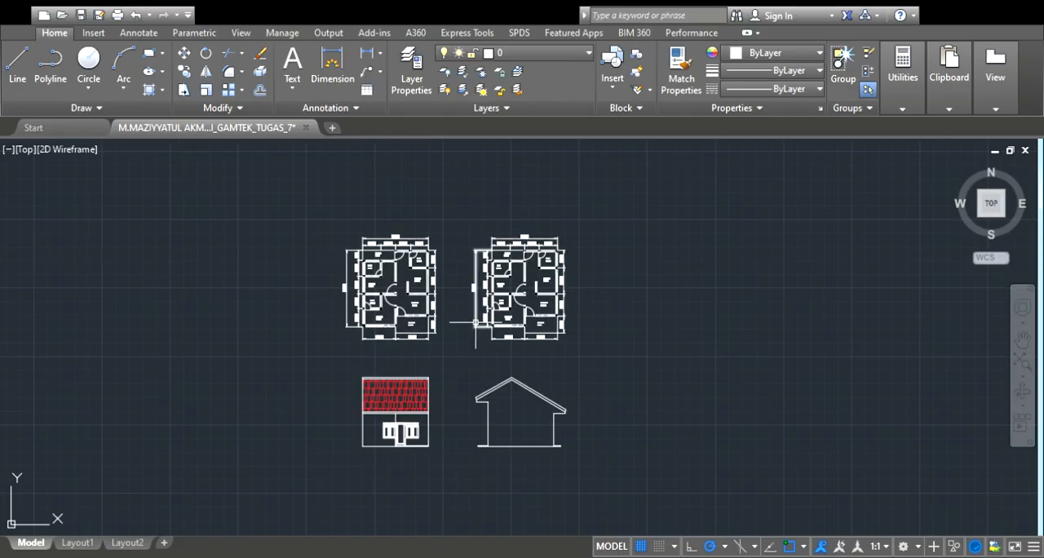
scroll(478, 323, up, 2)
scroll(528, 278, up, 2)
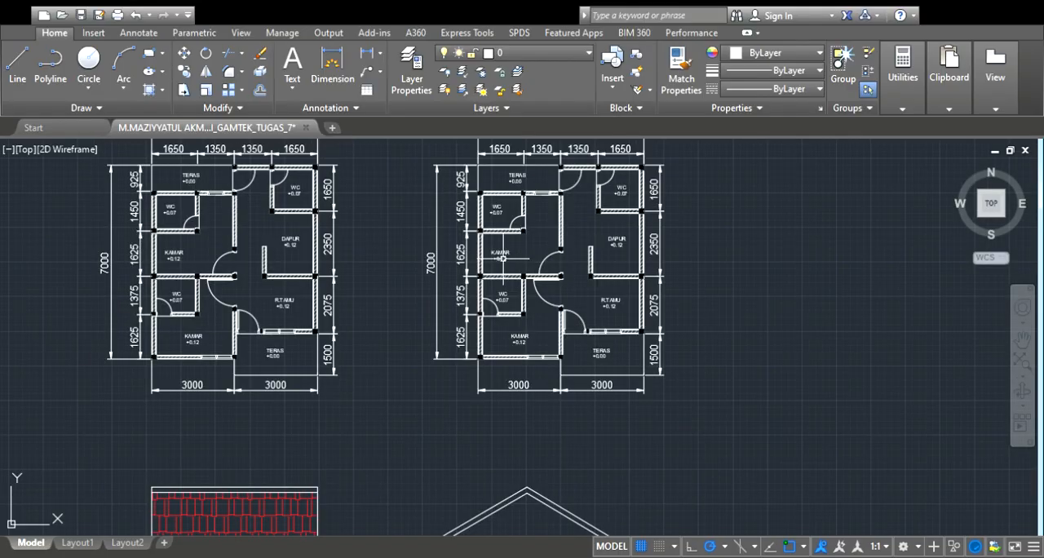
click(436, 261)
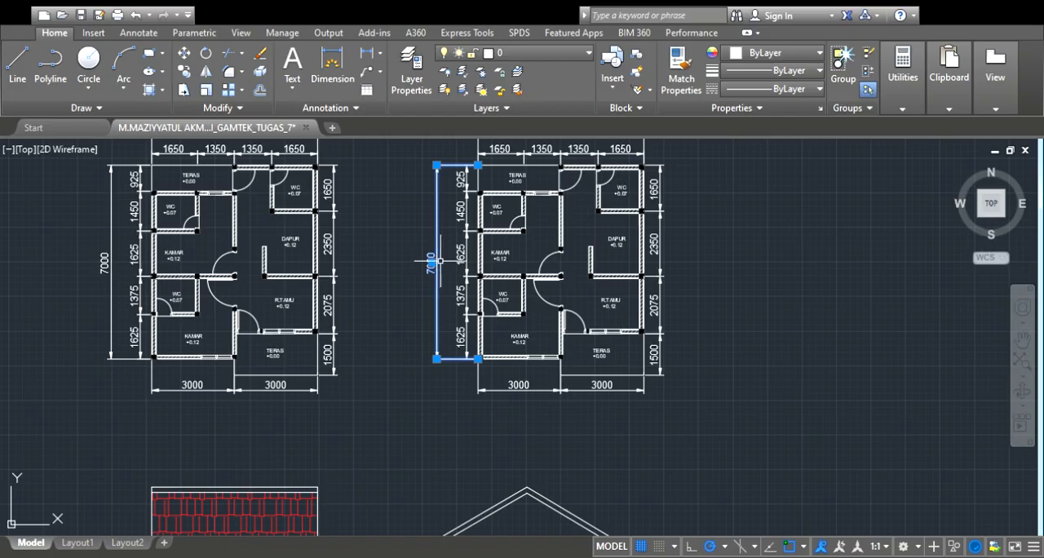
key(Delete)
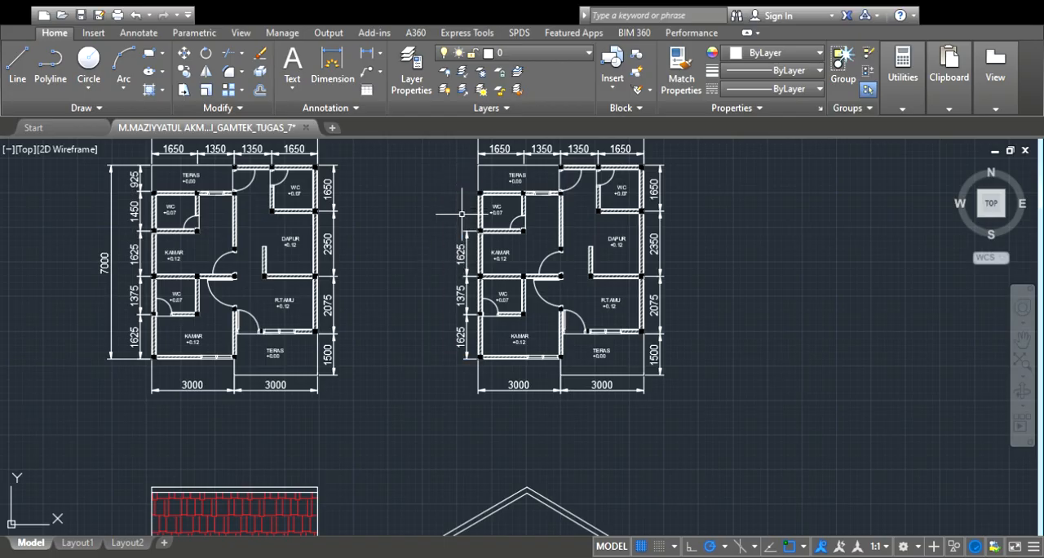
click(512, 385)
key(Delete)
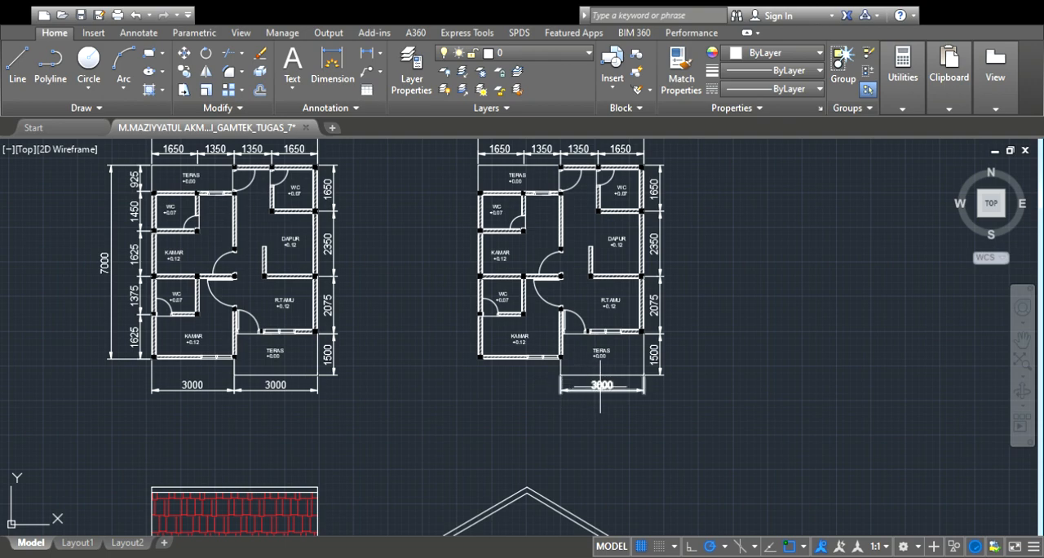
click(601, 385)
key(Delete)
Delete the four dimensions along the right side of the copied floor plan
click(659, 352)
key(Delete)
click(659, 302)
key(Delete)
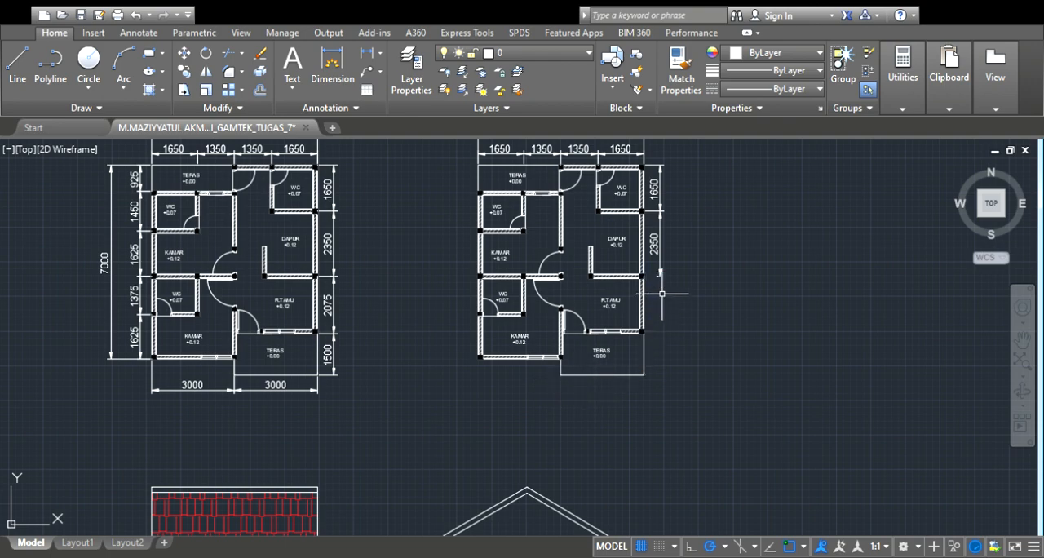
click(660, 241)
key(Delete)
click(659, 188)
key(Delete)
scroll(643, 168, down, 2)
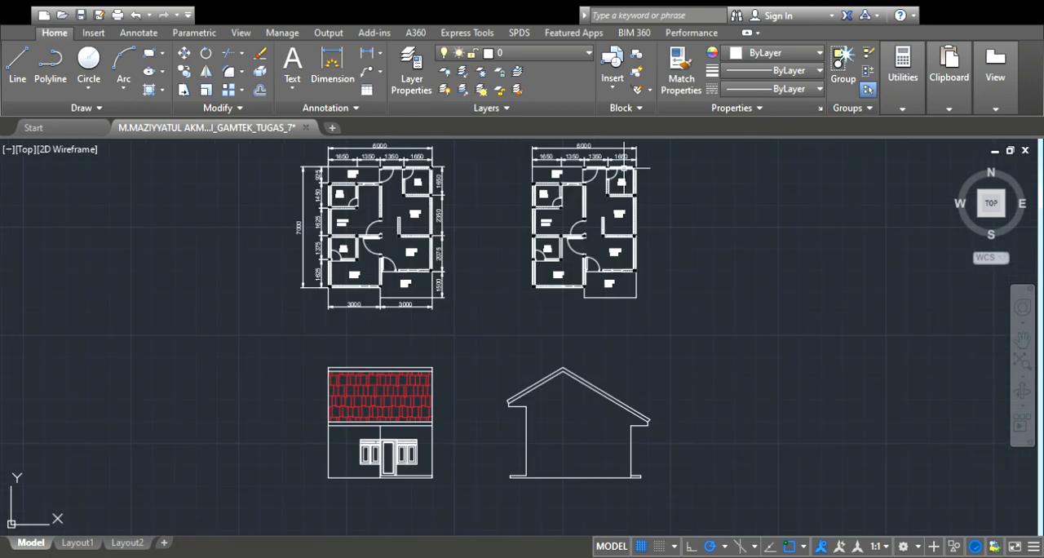
Delete the remaining dimensions above the copied floor plan
scroll(643, 168, up, 2)
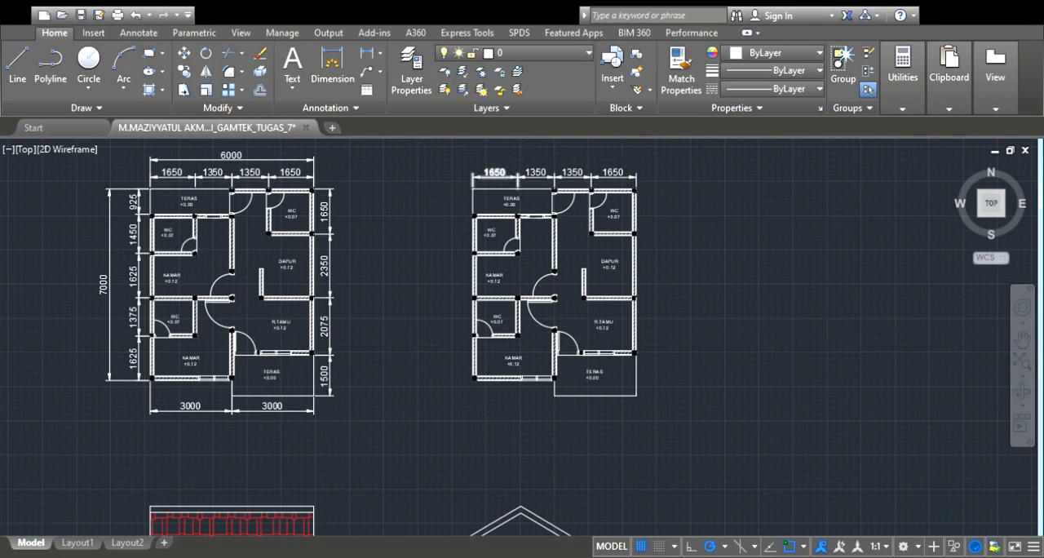
scroll(494, 172, up, 3)
click(494, 175)
key(Delete)
click(535, 174)
key(Delete)
click(572, 175)
key(Delete)
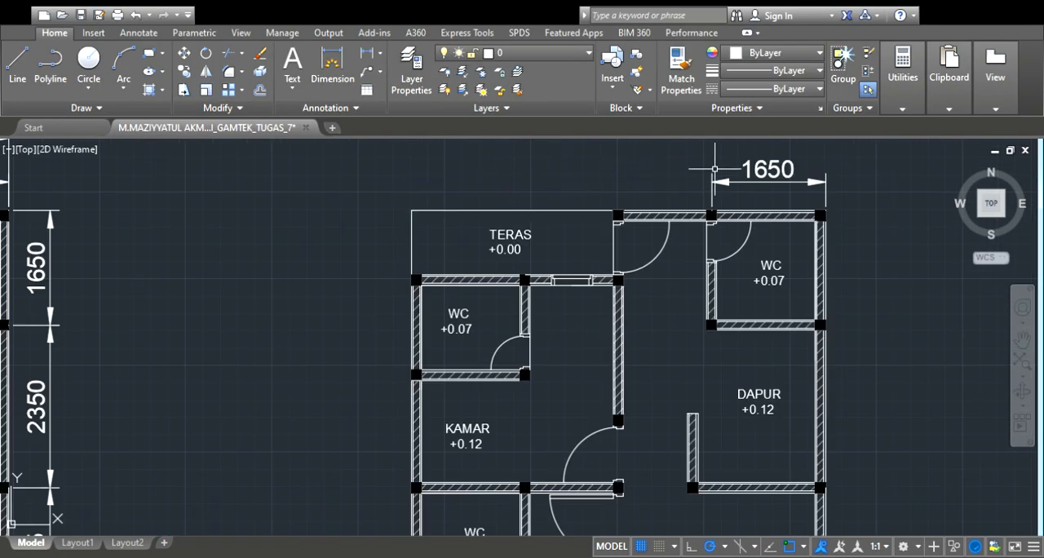
click(715, 169)
key(Delete)
Set the colour of the entire copied floor plan to 147,149,152
scroll(745, 163, down, 3)
scroll(694, 390, up, 2)
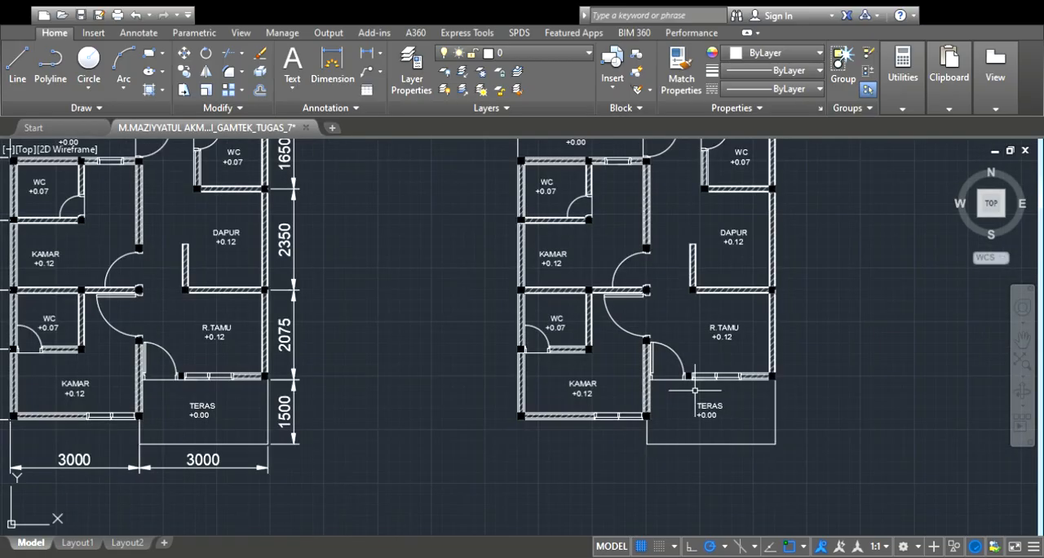
scroll(531, 263, down, 3)
scroll(476, 195, up, 1)
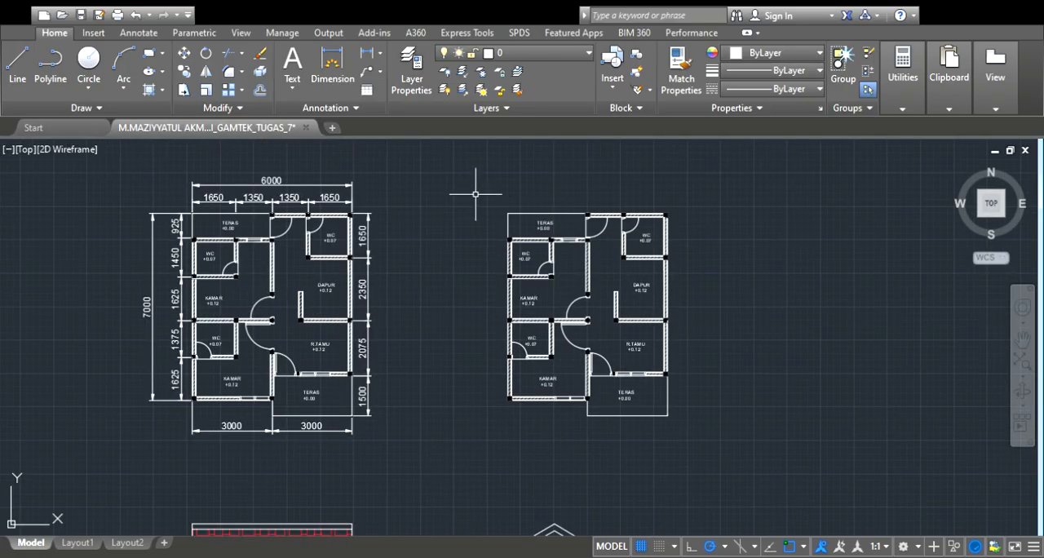
click(476, 194)
click(763, 445)
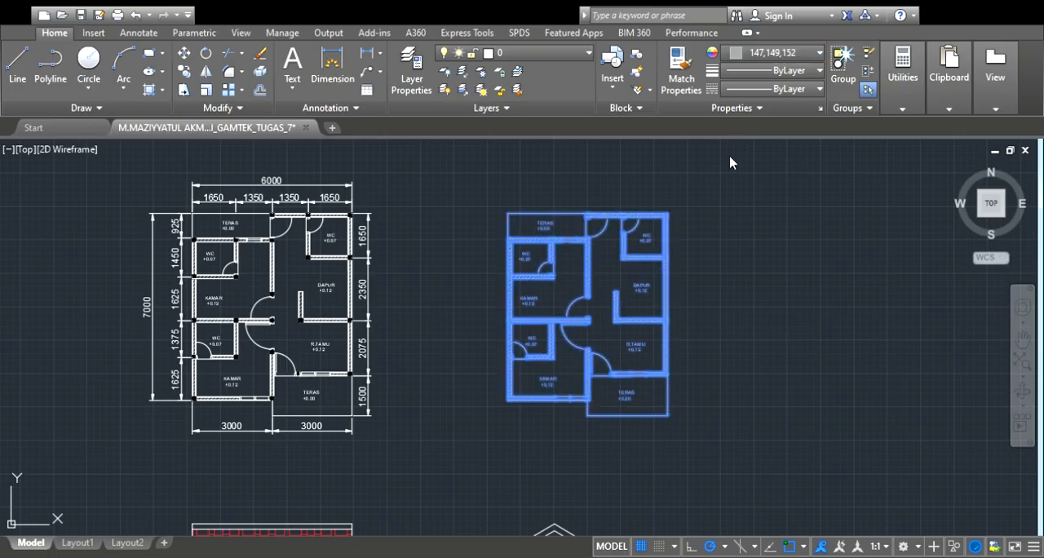
Delete the DAPUR label and the two upper WC labels with their levels from the grey floor plan copy
scroll(644, 261, up, 2)
key(Escape)
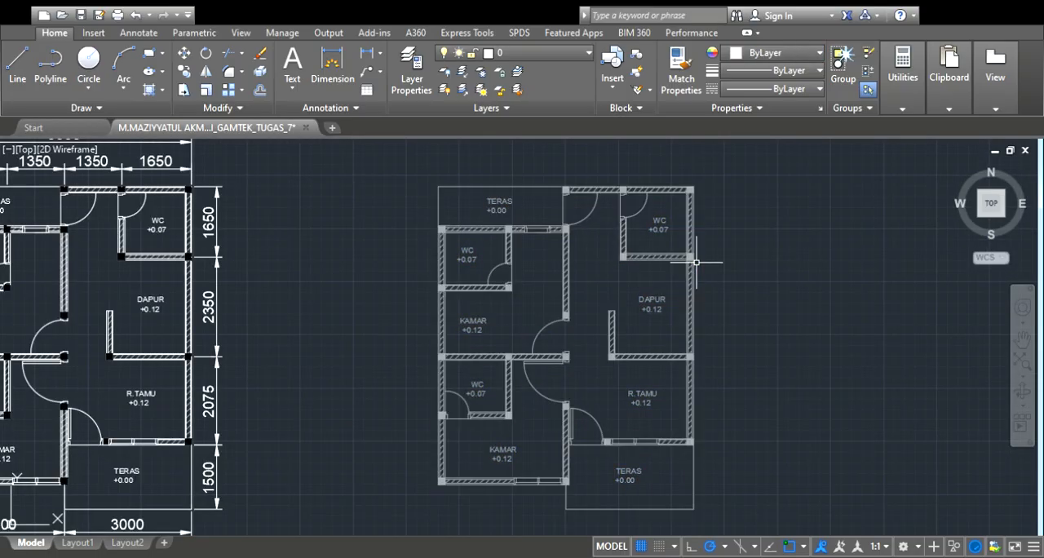
scroll(724, 268, down, 2)
scroll(682, 291, up, 2)
scroll(682, 292, up, 2)
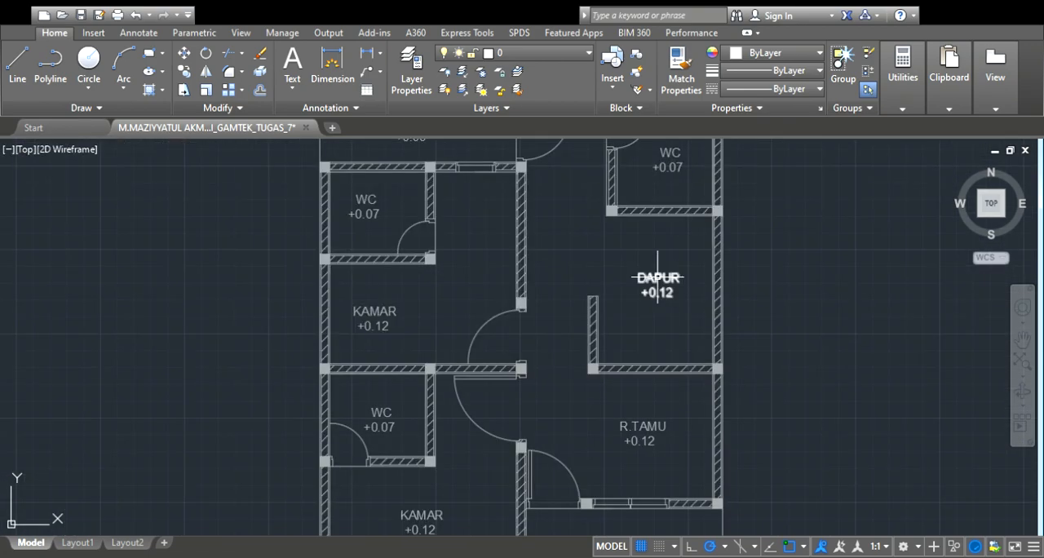
click(684, 276)
key(Delete)
click(670, 167)
key(Delete)
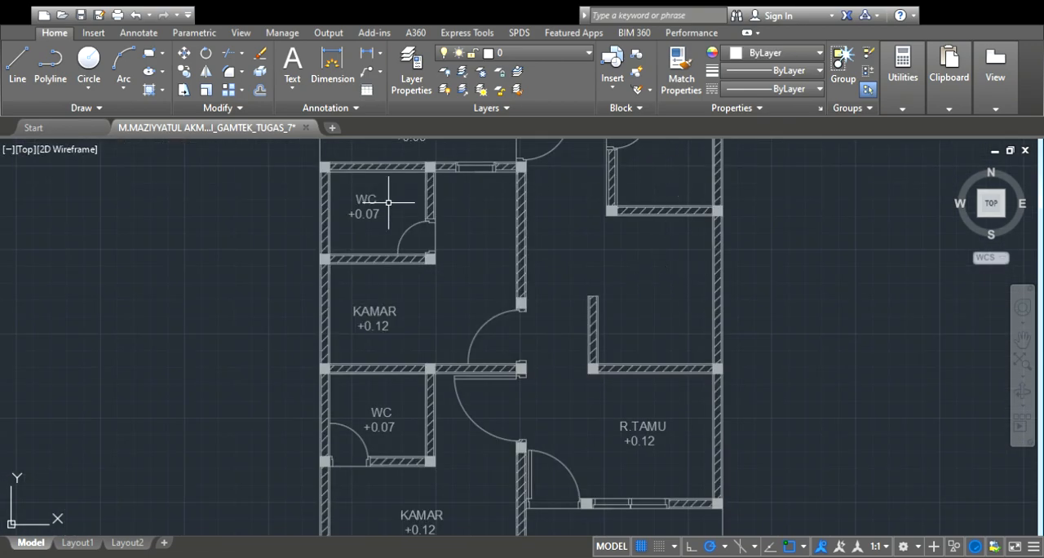
click(369, 209)
key(Delete)
Delete the upper TERAS, upper KAMAR and lower WC labels from the grey floor plan copy
scroll(368, 210, down, 2)
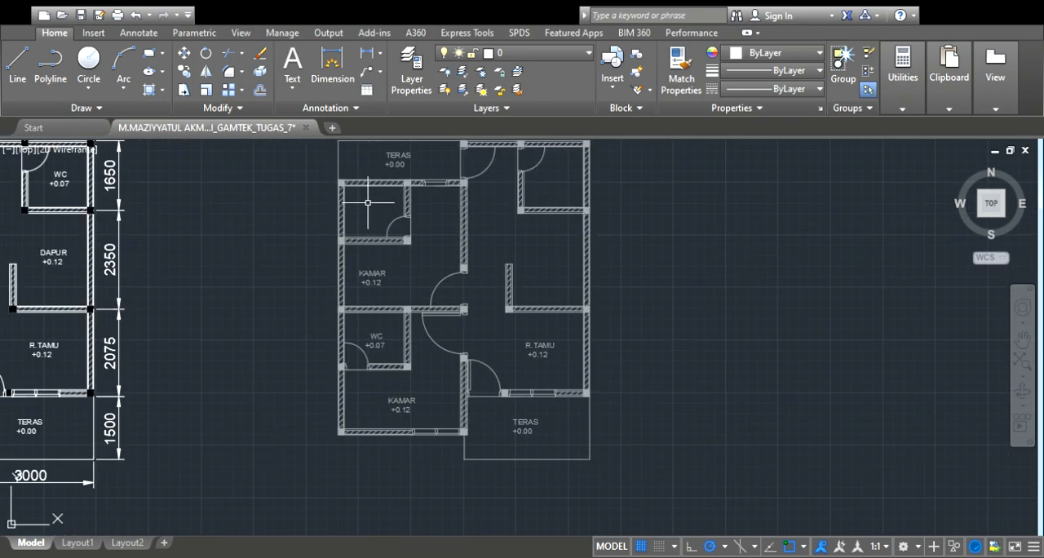
click(394, 162)
key(Delete)
click(371, 277)
key(Delete)
click(373, 341)
key(Delete)
Delete the lower KAMAR, R.TAMU and lower TERAS labels from the grey floor plan copy
click(399, 404)
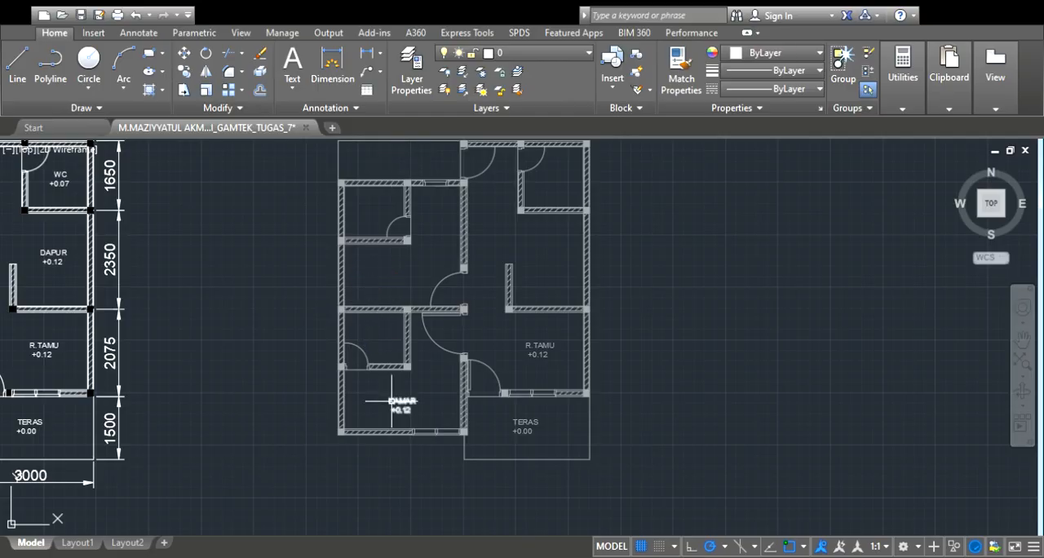
key(Delete)
click(539, 348)
key(Delete)
click(526, 423)
key(Delete)
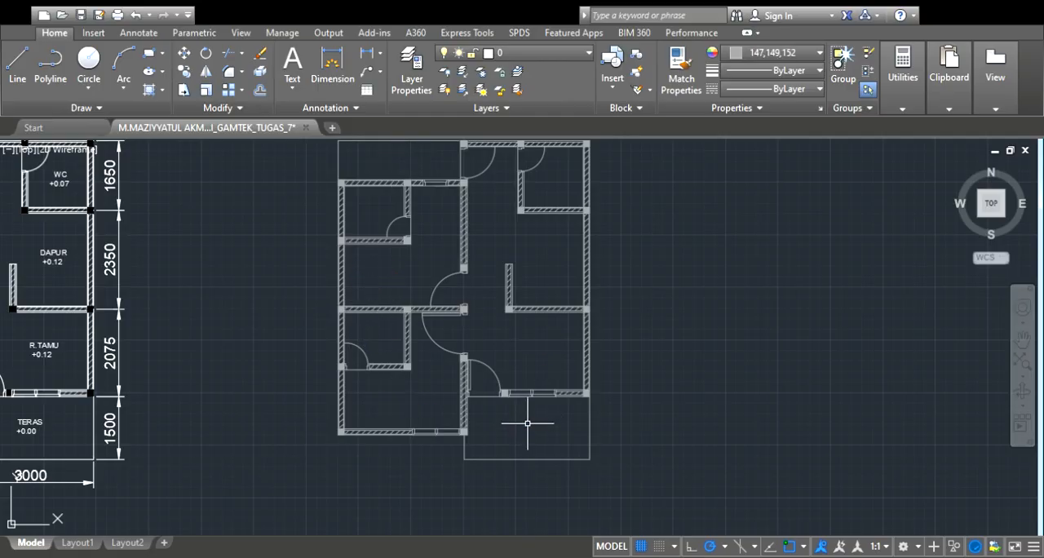
scroll(533, 356, down, 2)
scroll(564, 326, down, 3)
scroll(490, 436, up, 2)
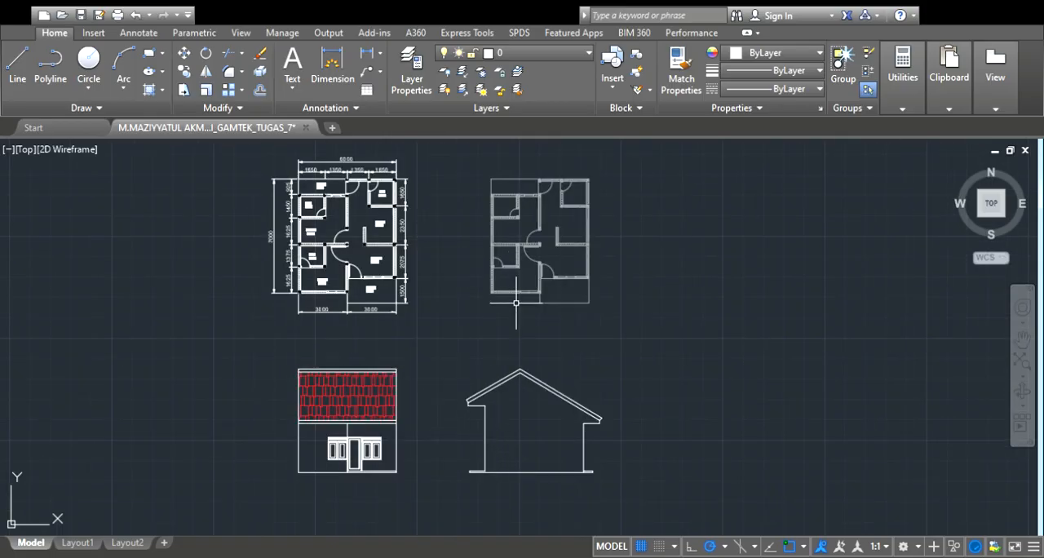
scroll(515, 302, up, 2)
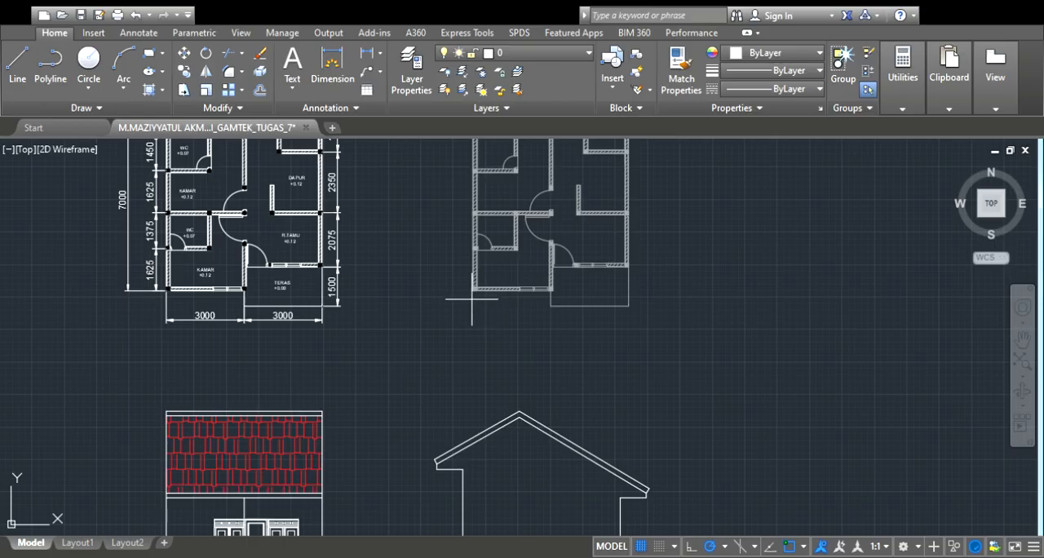
scroll(471, 299, down, 2)
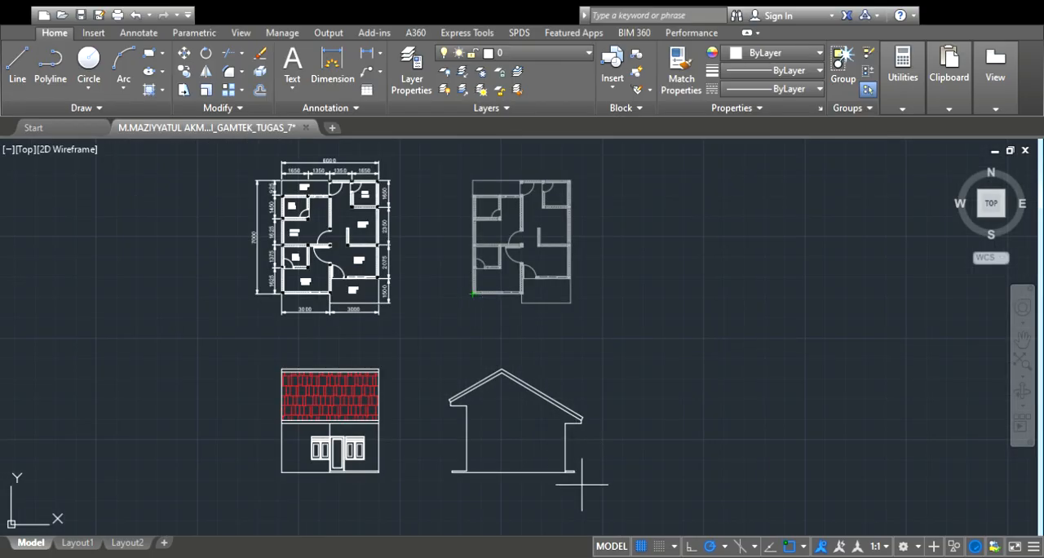
scroll(586, 483, up, 3)
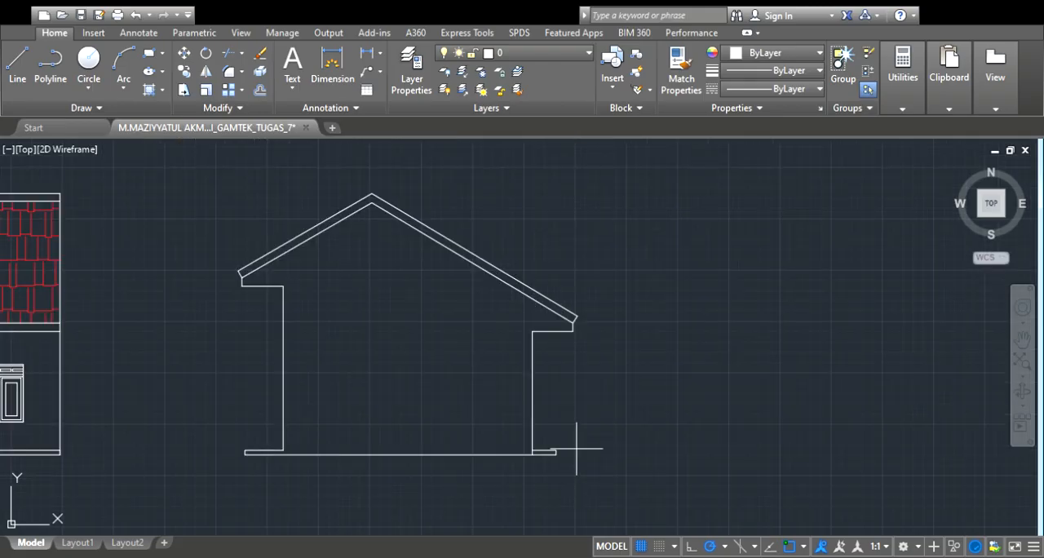
click(574, 332)
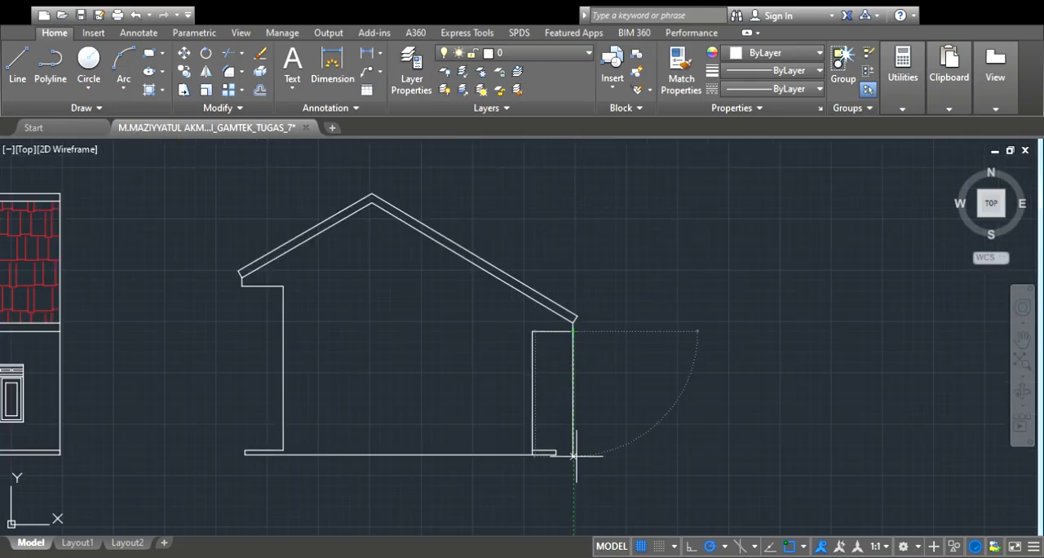
key(Escape)
scroll(563, 326, down, 4)
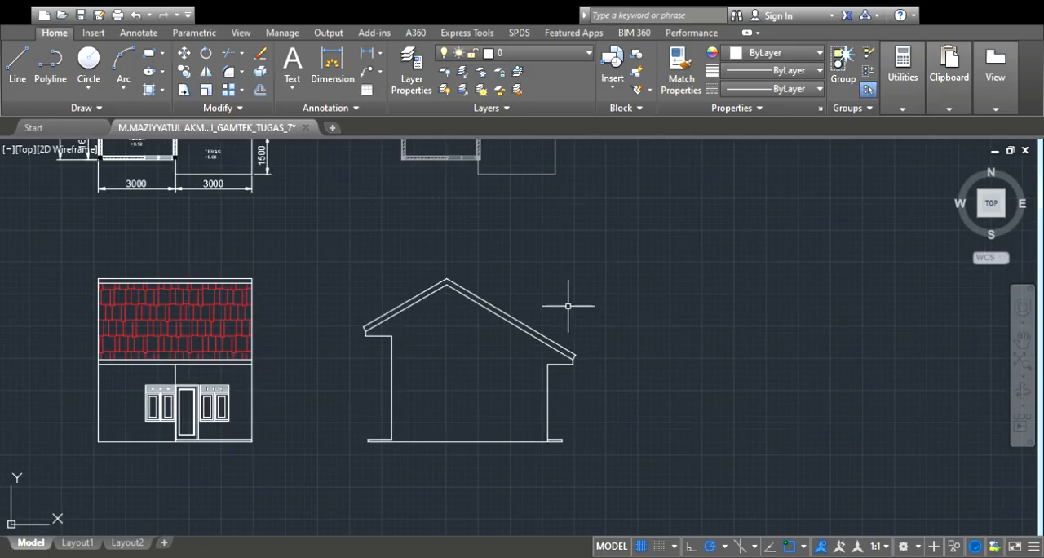
Draw a three-sided roof outline around the grey plan's front terrace, from the middle front column beyond the terrace edge to the right front column
scroll(505, 183, up, 4)
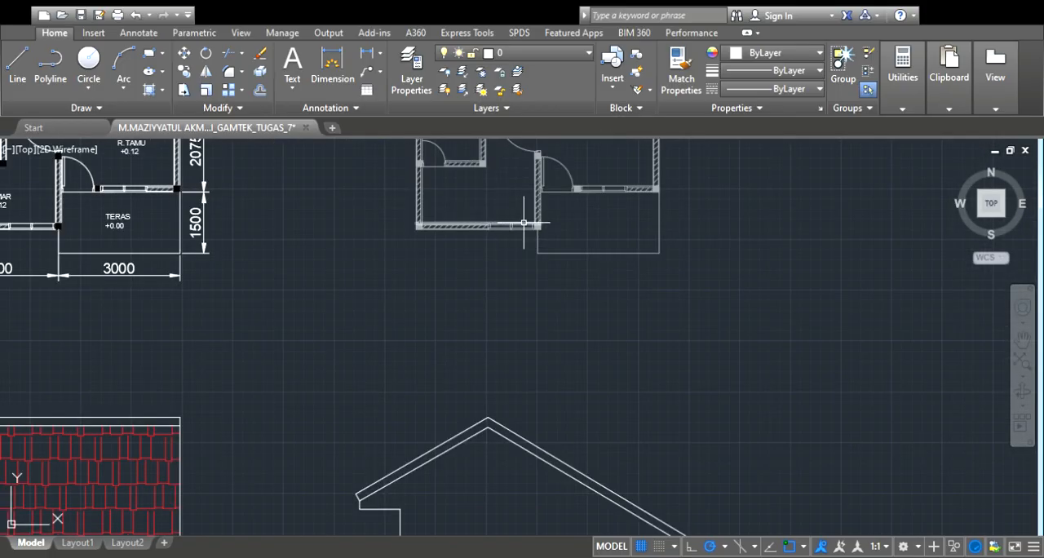
click(30, 79)
scroll(538, 205, up, 5)
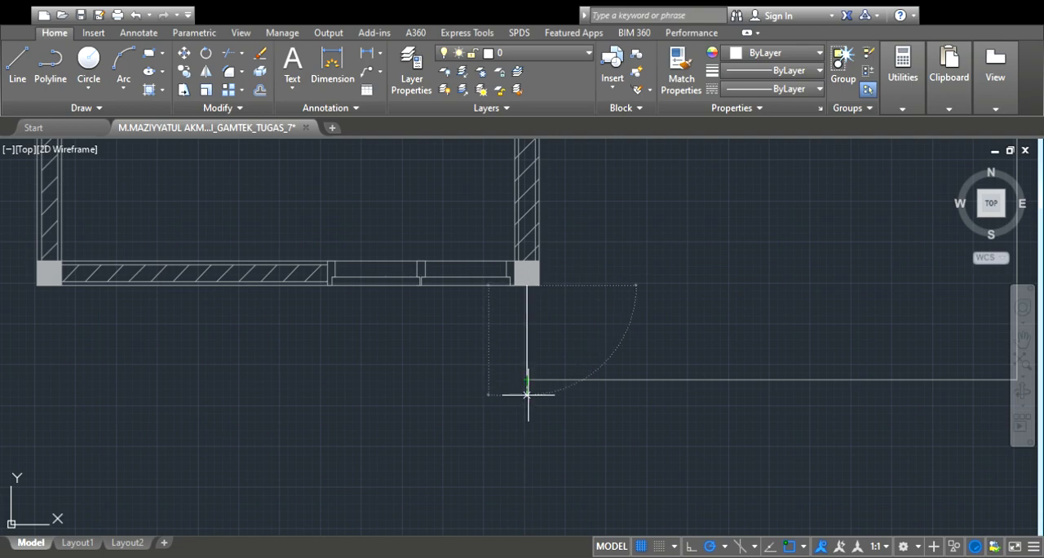
scroll(527, 395, down, 5)
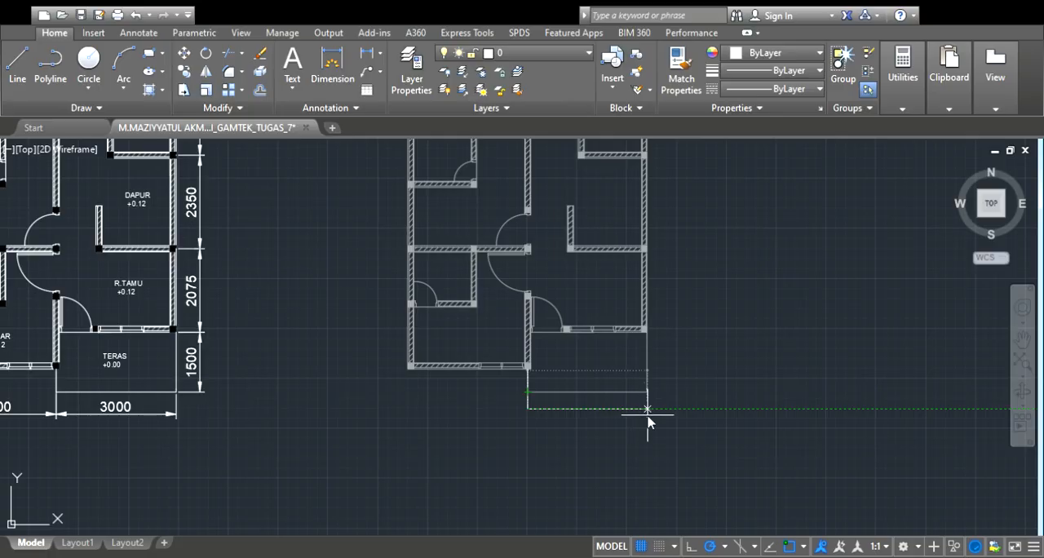
scroll(646, 330, up, 3)
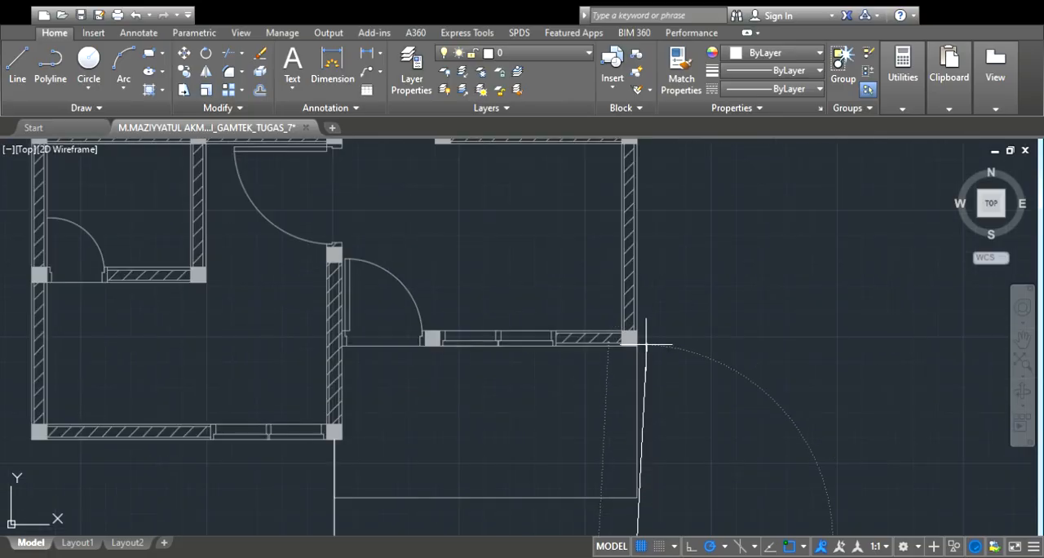
scroll(636, 342, up, 2)
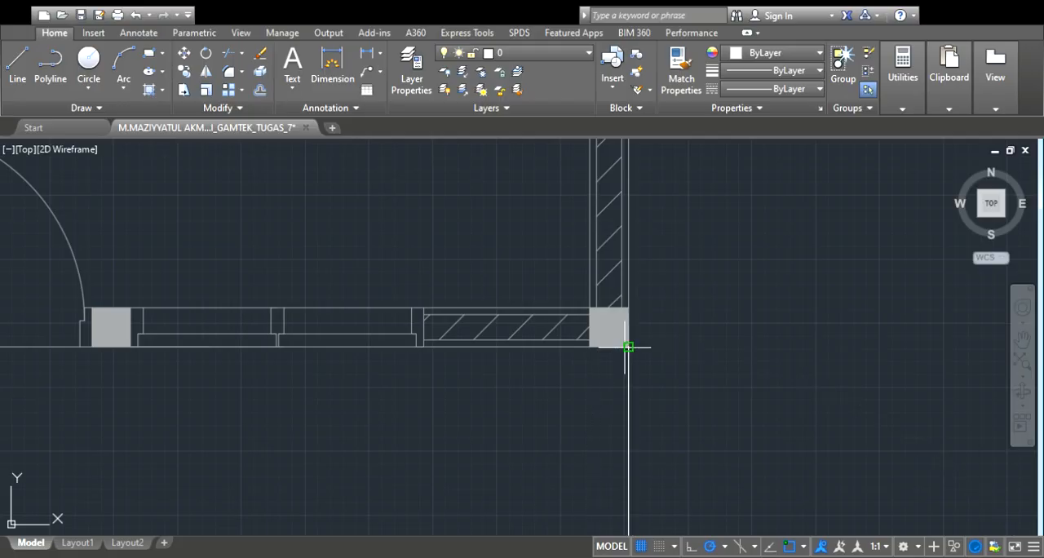
scroll(629, 350, down, 4)
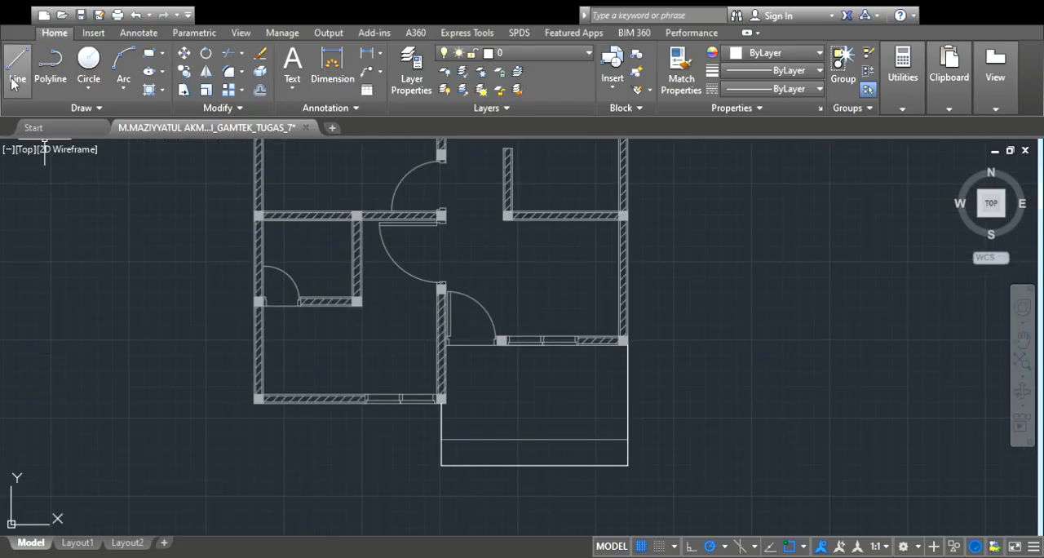
Continue the front roof outline from its lower middle corner to the left wall line and up to the front-left column
scroll(424, 376, down, 4)
scroll(457, 444, up, 6)
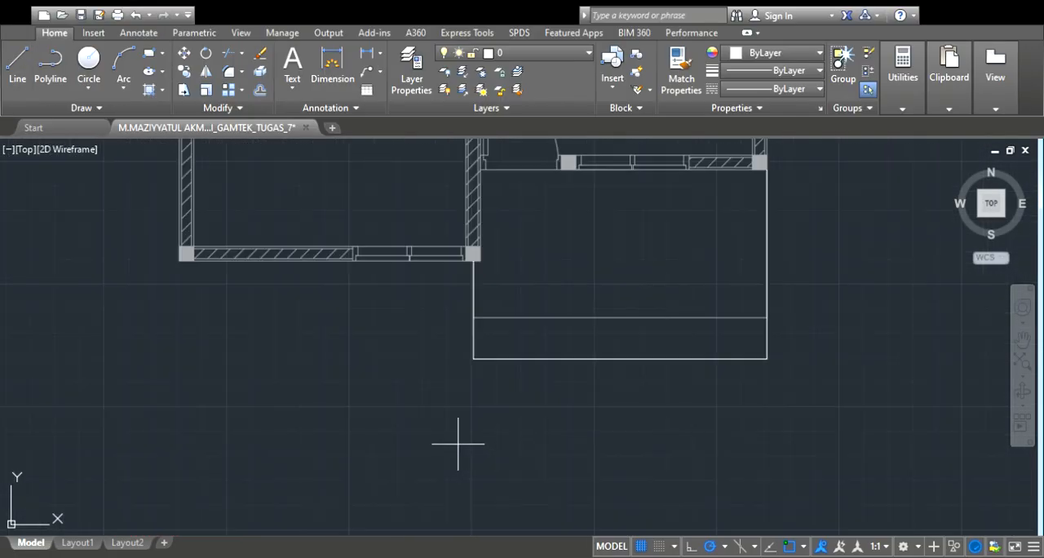
click(473, 359)
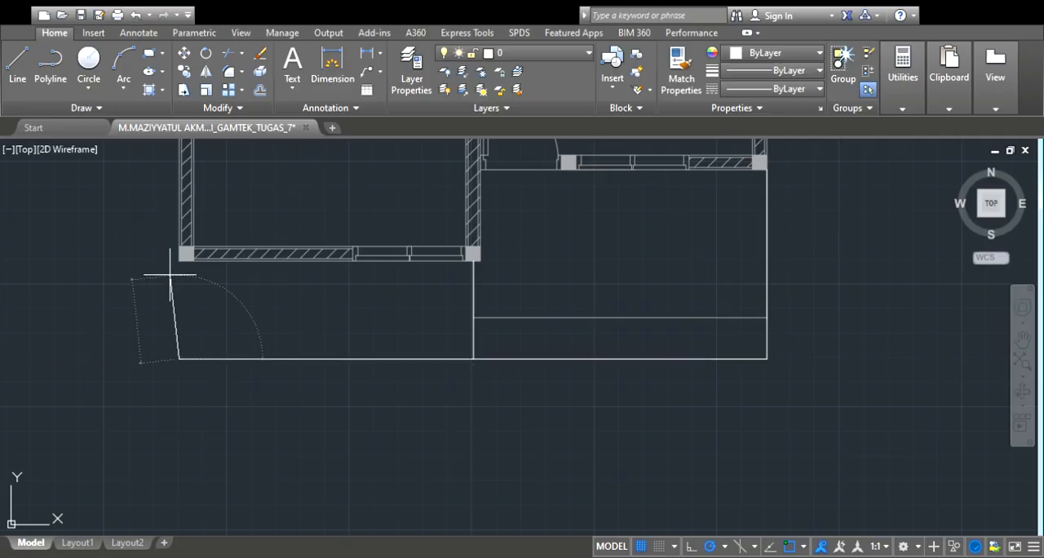
scroll(198, 285, down, 8)
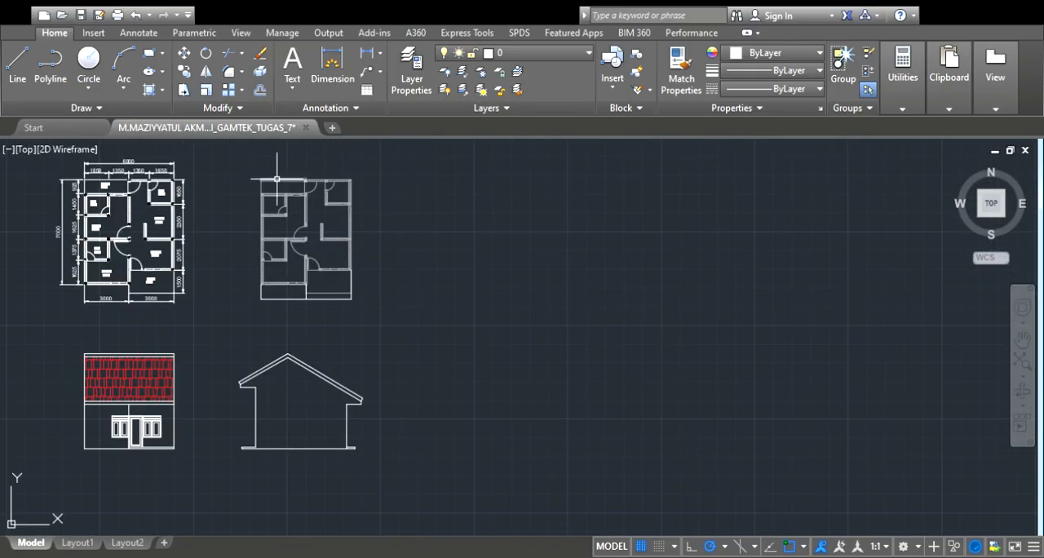
Draw the rear roof outline from the left column below the rear terrace, up past its edge, across and down to the rear-right column corner
scroll(265, 445, up, 6)
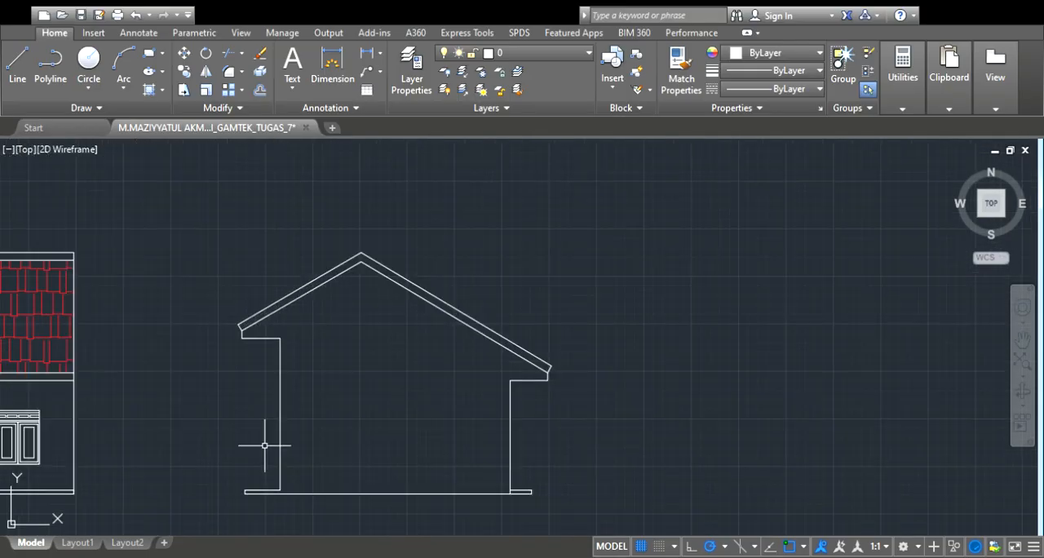
scroll(303, 280, down, 5)
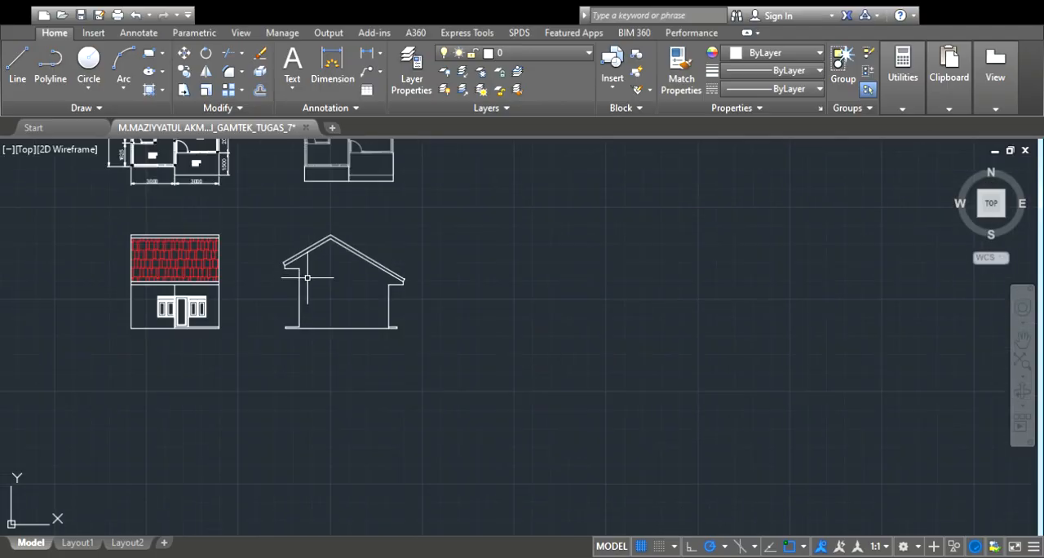
scroll(302, 181, up, 3)
scroll(302, 181, up, 2)
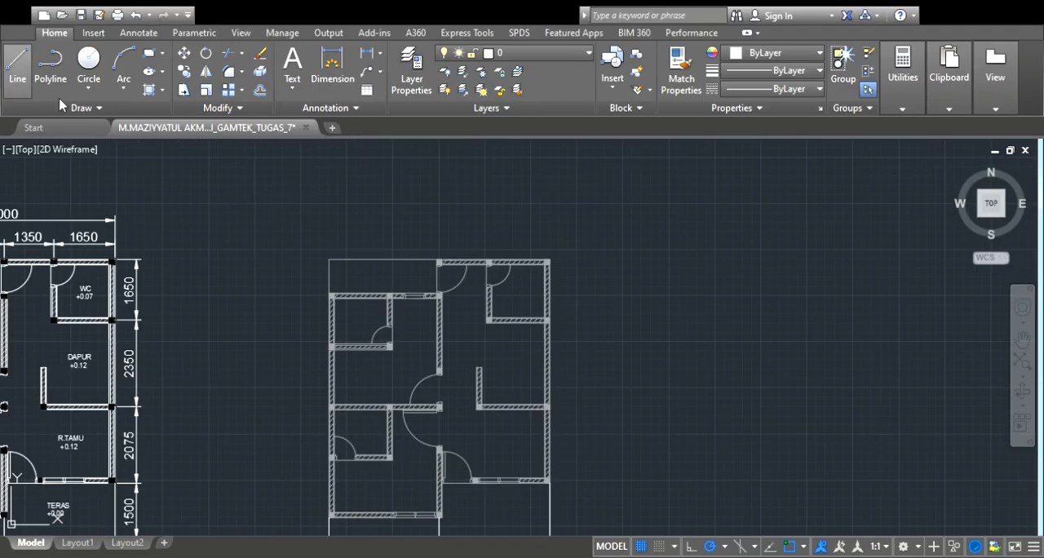
scroll(361, 310, up, 5)
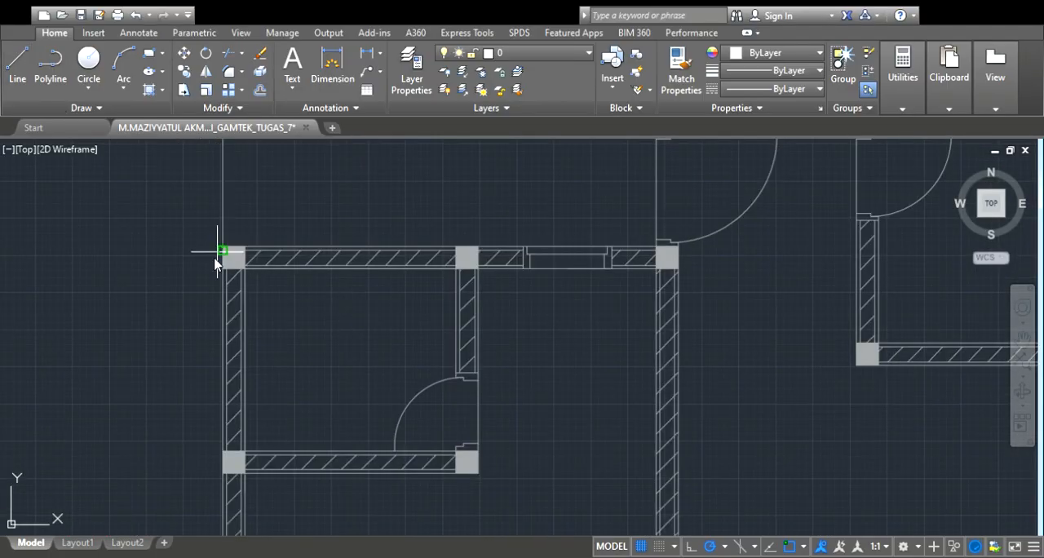
scroll(218, 257, down, 3)
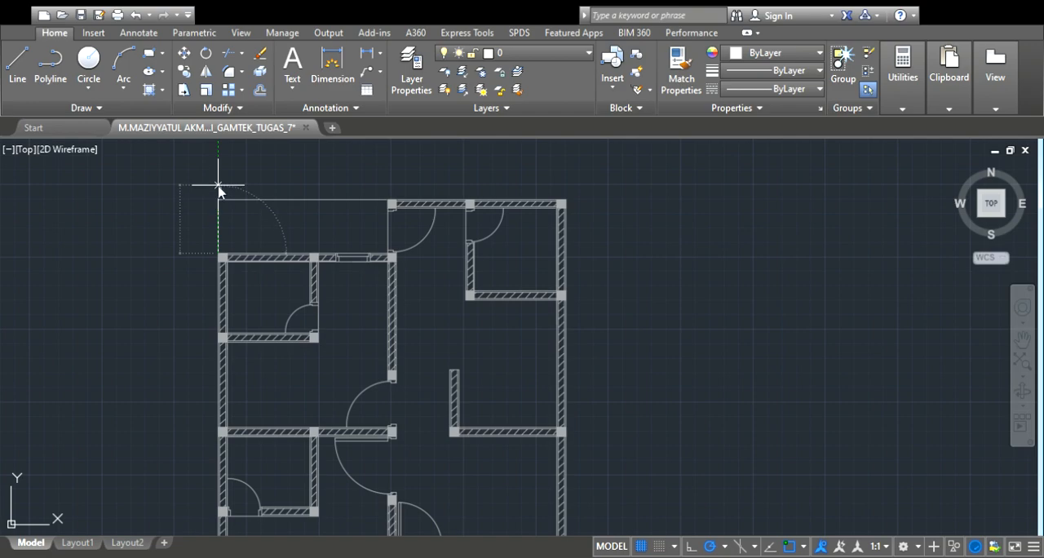
scroll(218, 186, down, 3)
scroll(221, 168, up, 3)
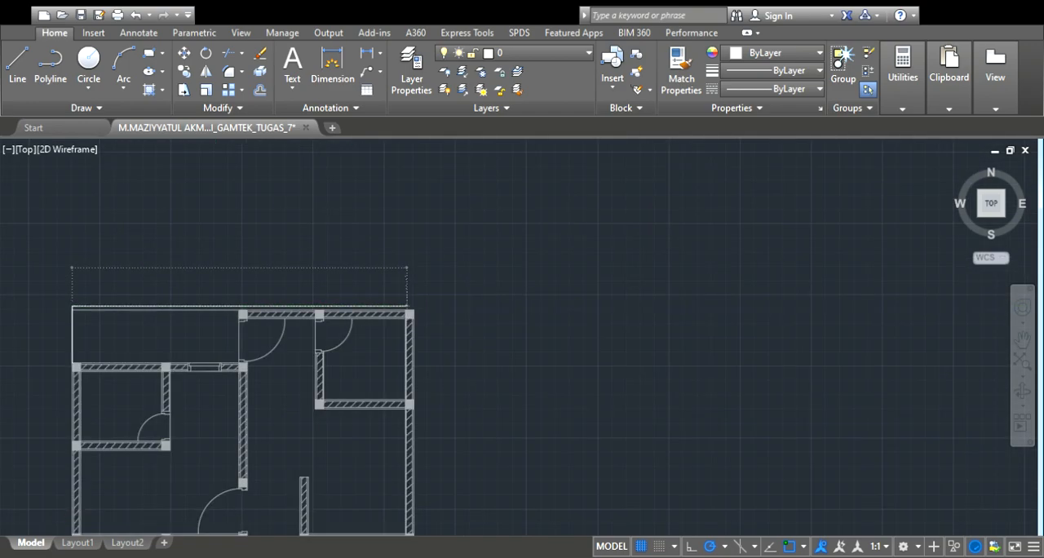
scroll(362, 290, up, 2)
scroll(361, 282, down, 3)
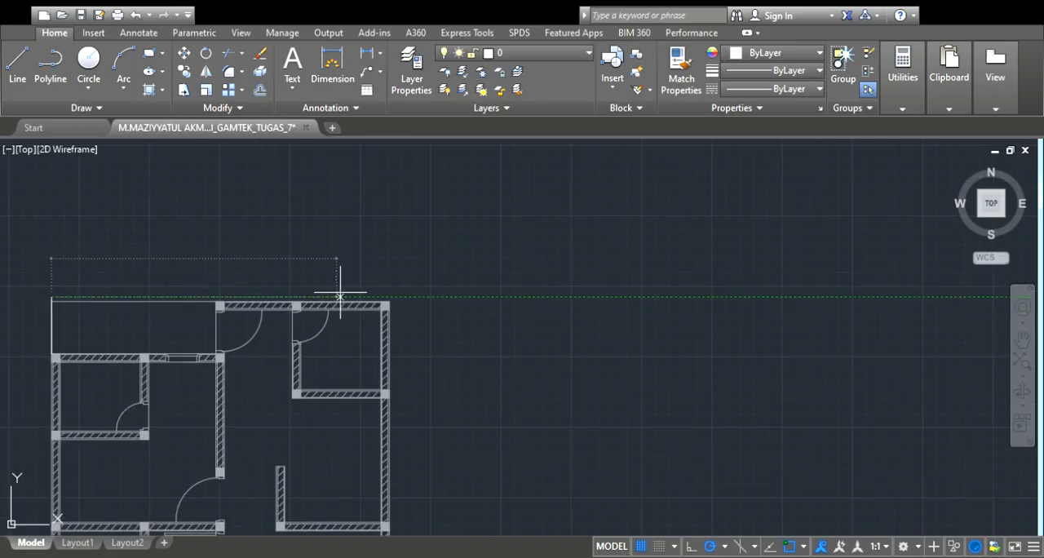
scroll(346, 278, up, 3)
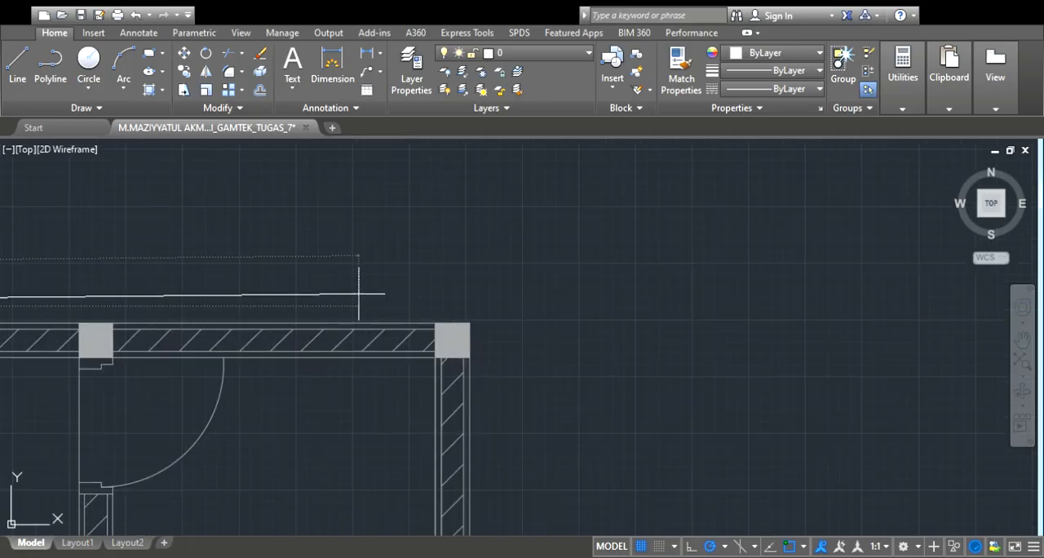
click(469, 306)
click(469, 323)
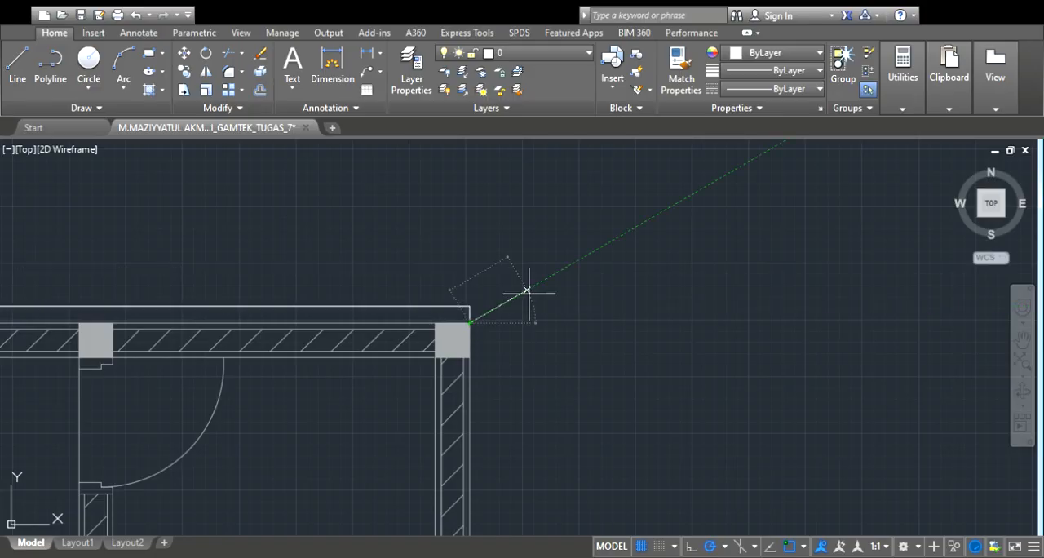
Draw a vertical line along the right wall from the front-right column corner to the rear roof outline's right corner
scroll(531, 294, down, 6)
scroll(571, 322, up, 4)
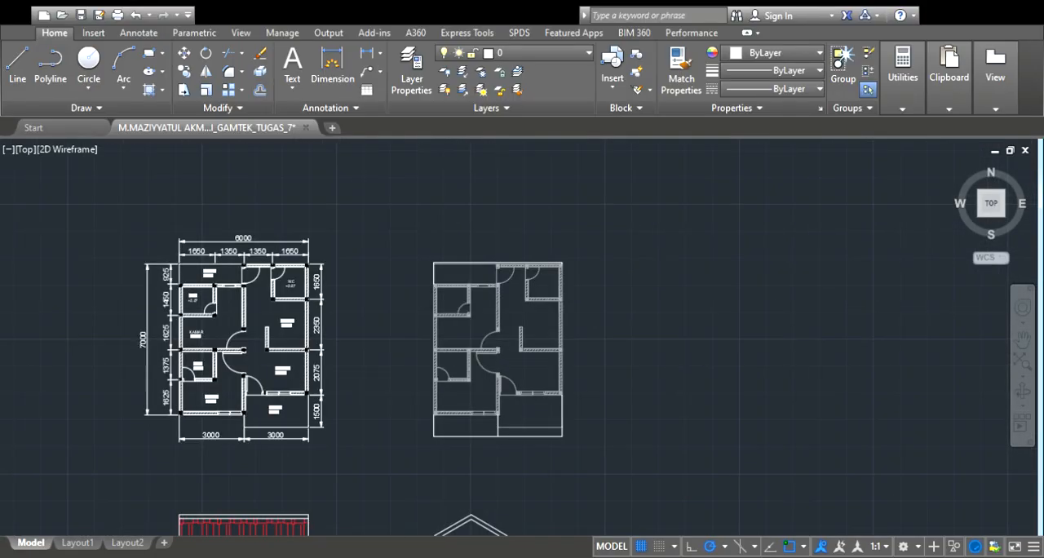
scroll(555, 367, up, 4)
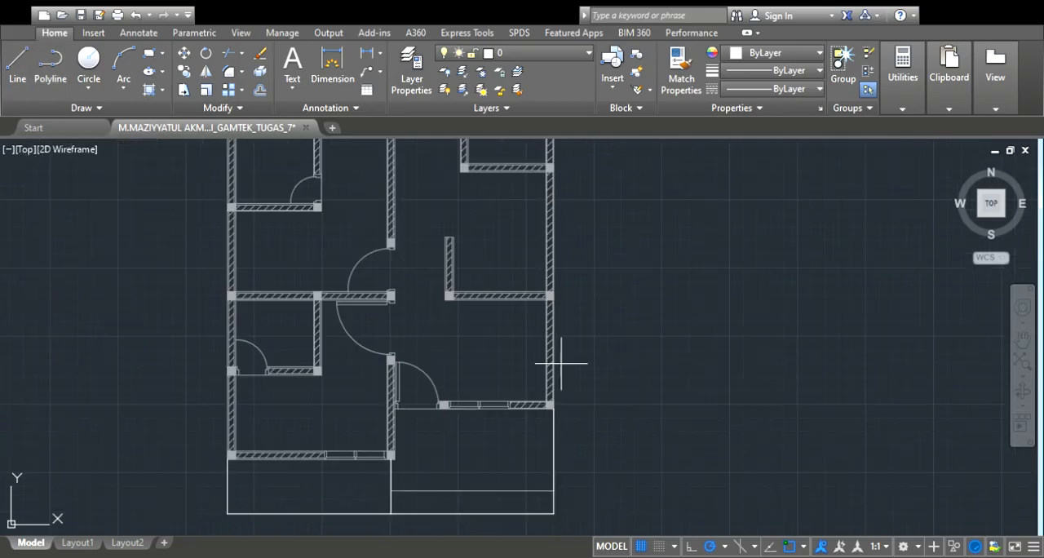
scroll(546, 431, up, 2)
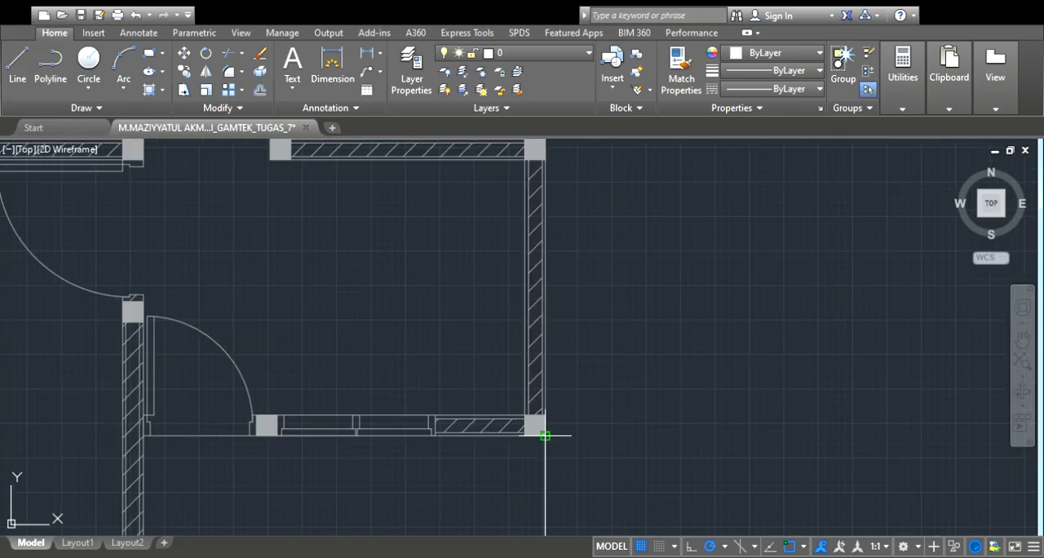
click(548, 435)
scroll(547, 432, down, 6)
scroll(541, 209, up, 6)
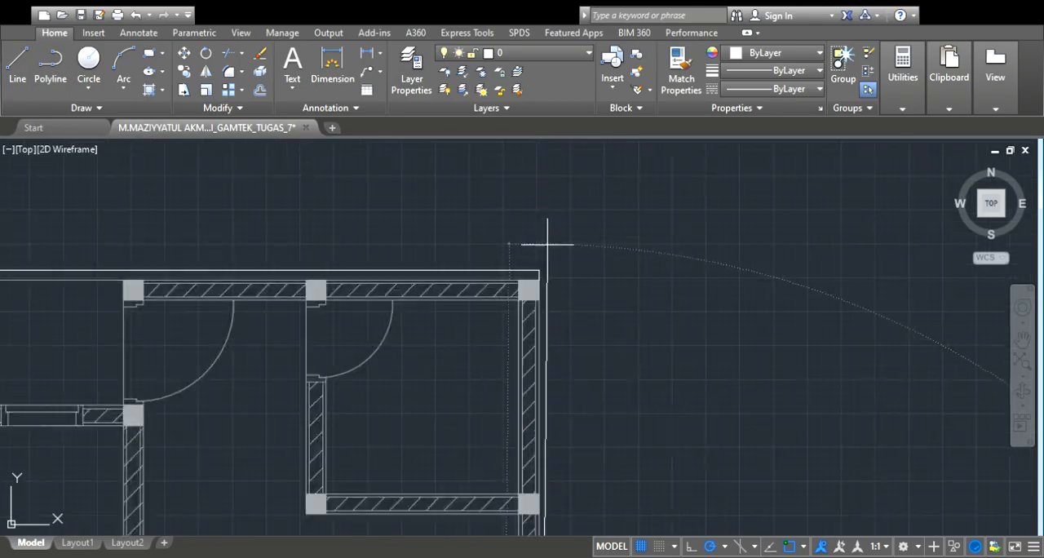
click(538, 269)
scroll(541, 261, down, 6)
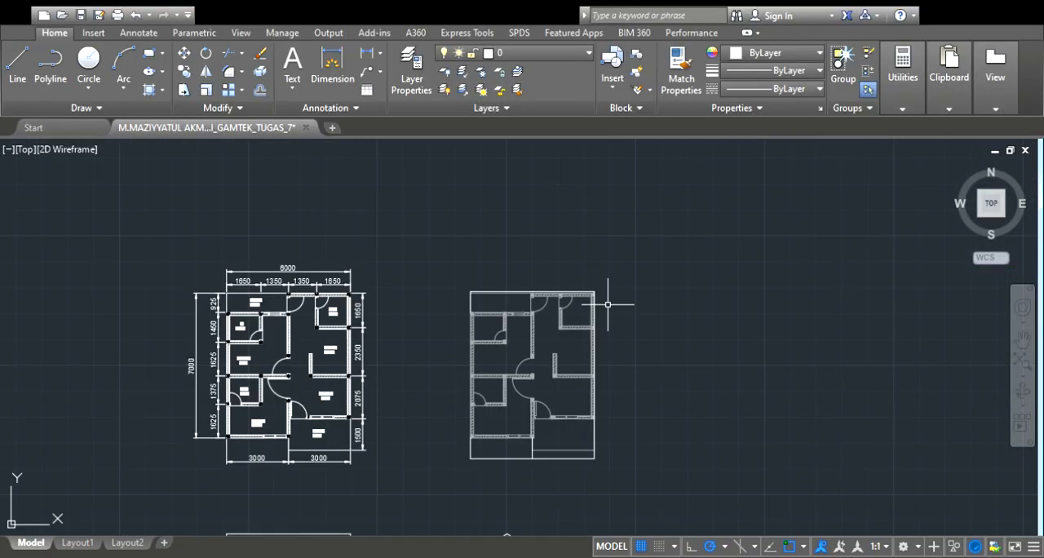
Draw a vertical line along the grey plan's left wall from the front-left column corner to the rear-left column corner
scroll(447, 398, up, 2)
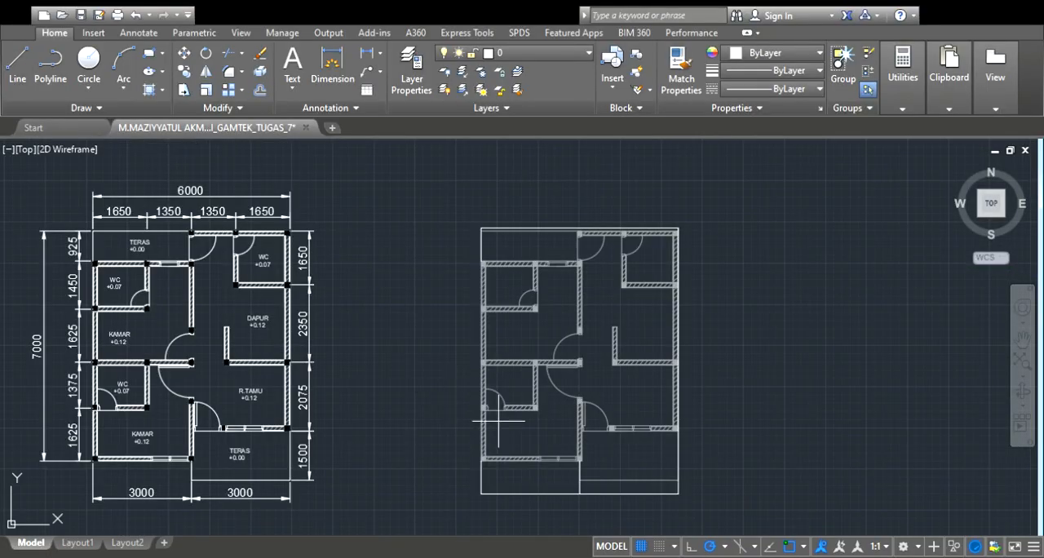
scroll(477, 459, up, 6)
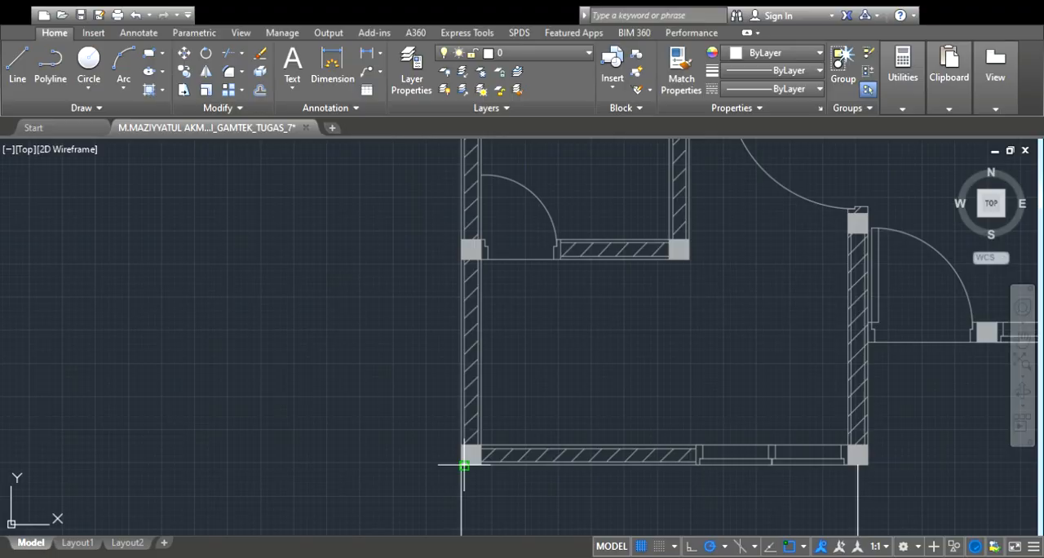
scroll(465, 461, up, 3)
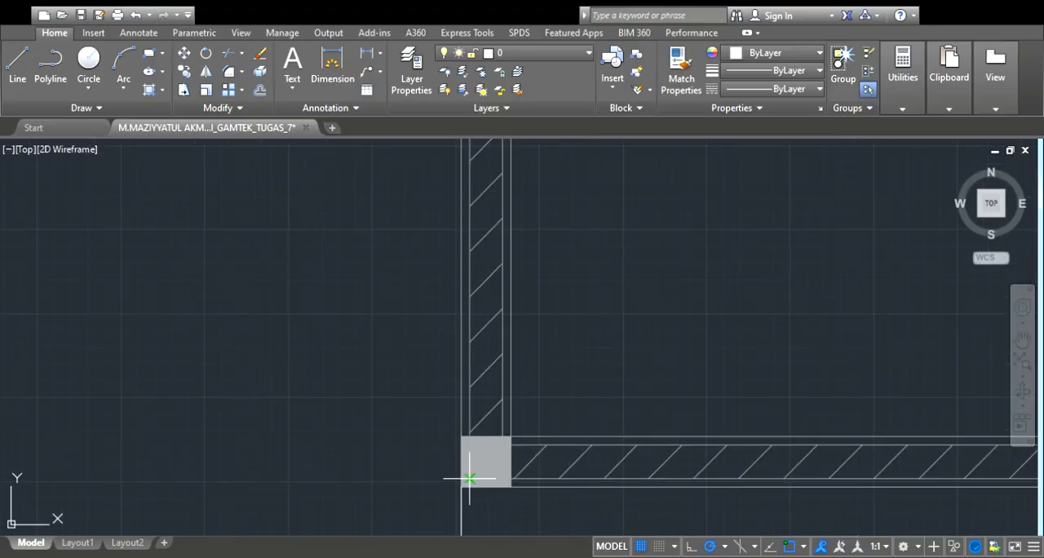
scroll(461, 487, down, 10)
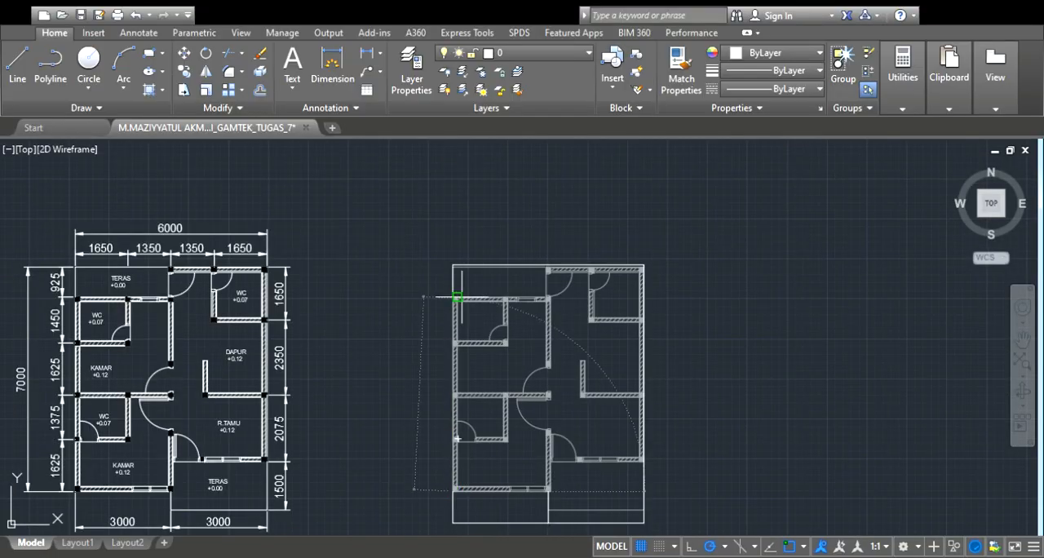
scroll(446, 291, up, 7)
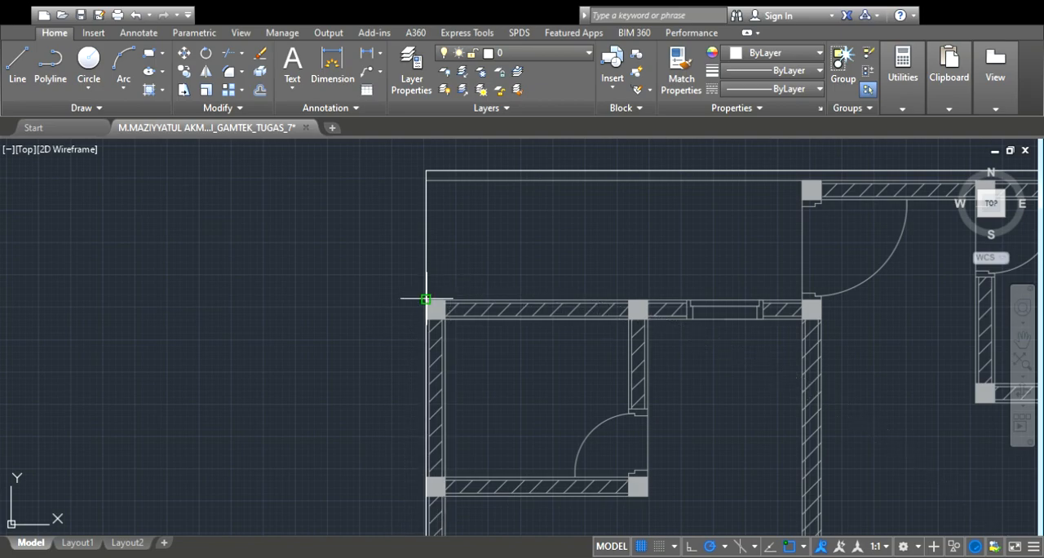
Draw a vertical helper line in the side elevation from the inner roof apex straight down to the ground line
scroll(441, 293, down, 6)
scroll(669, 291, down, 2)
scroll(657, 426, down, 4)
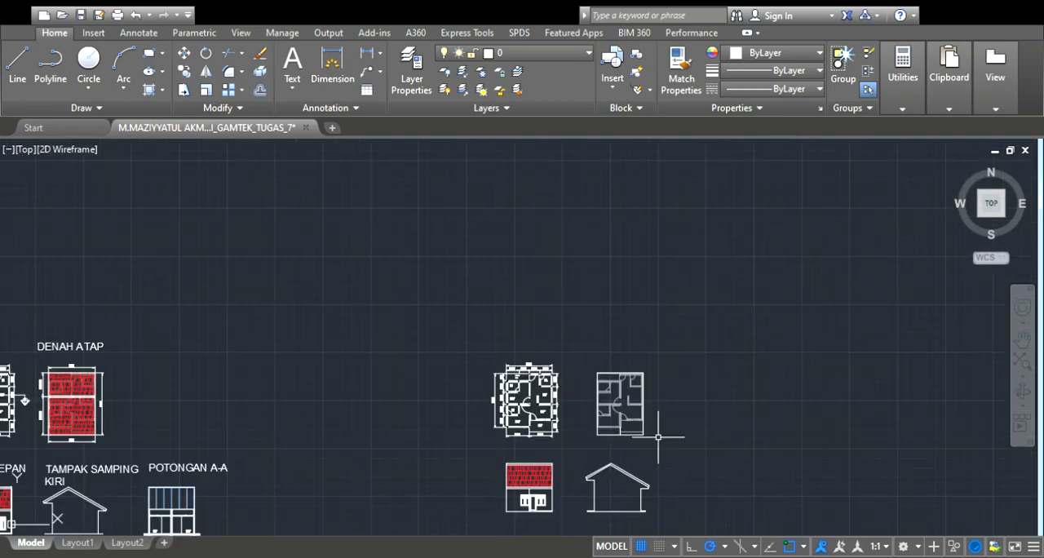
scroll(657, 445, up, 3)
scroll(656, 444, up, 3)
scroll(676, 415, down, 3)
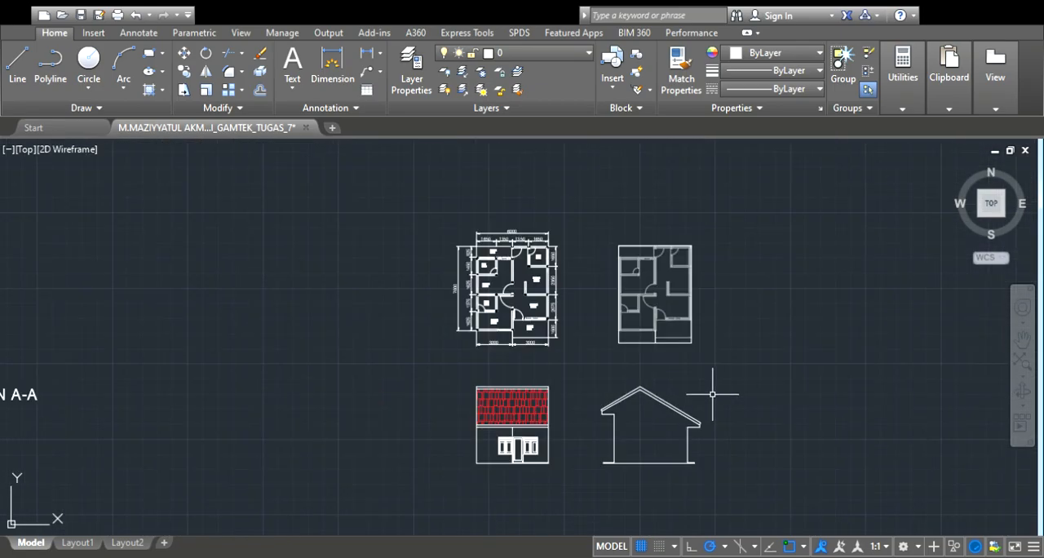
scroll(710, 384, up, 2)
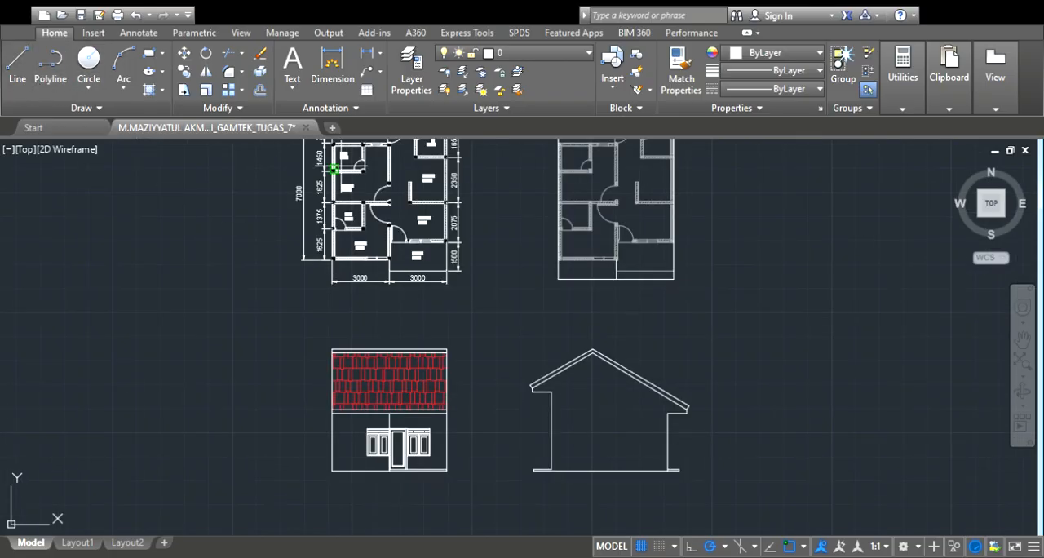
scroll(628, 356, up, 4)
scroll(538, 352, down, 4)
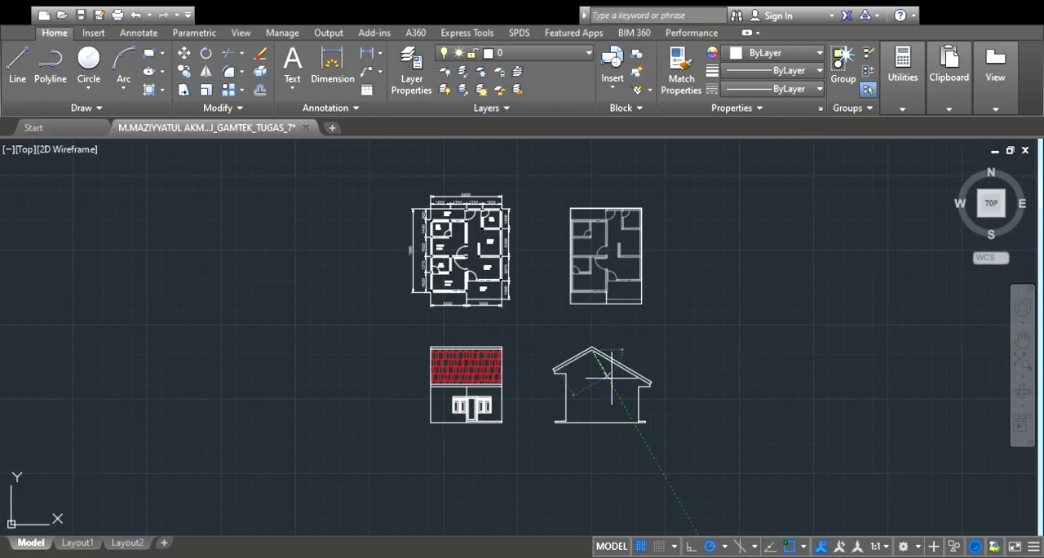
scroll(594, 419, up, 3)
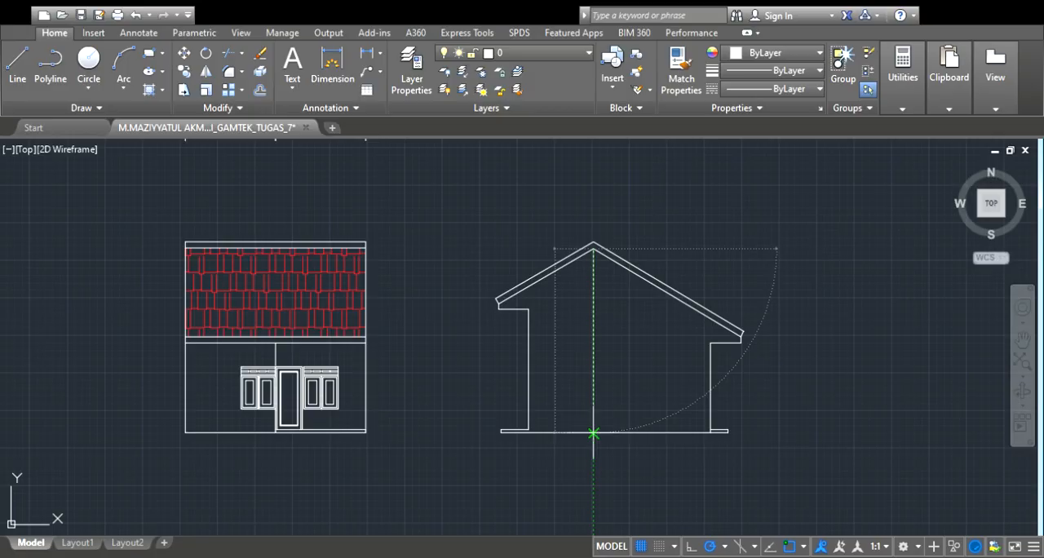
scroll(598, 433, down, 5)
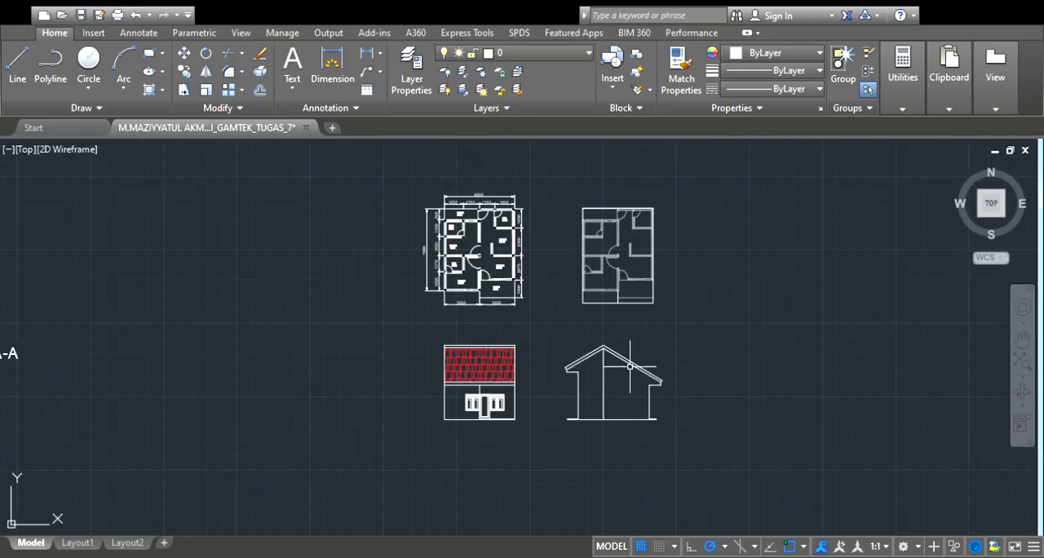
click(18, 72)
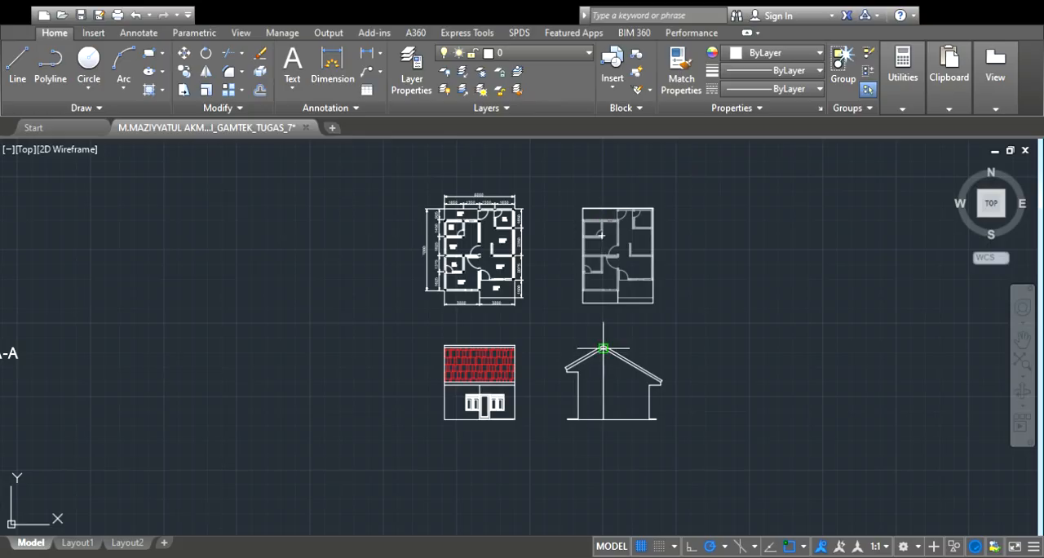
scroll(603, 348, up, 4)
scroll(480, 406, up, 4)
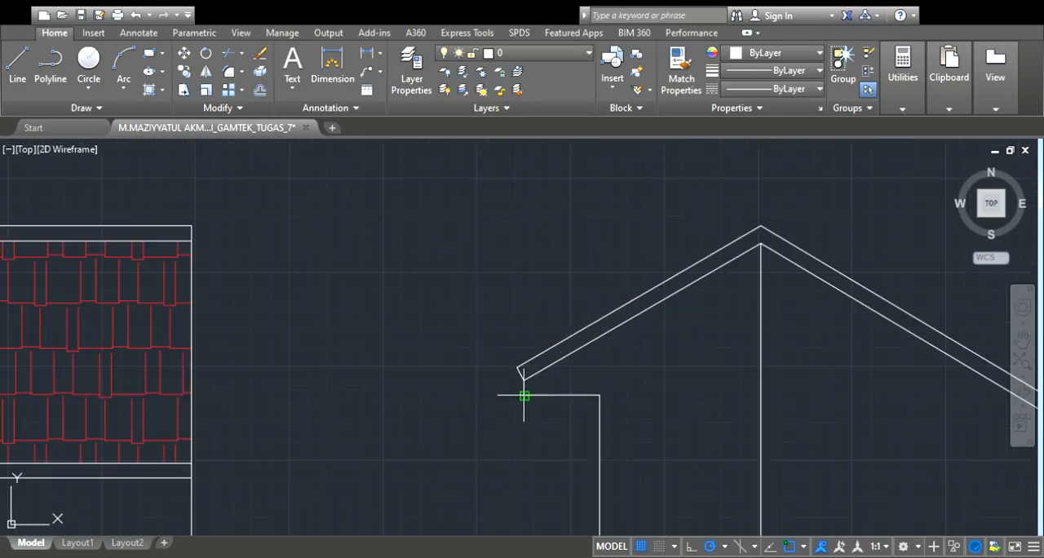
click(522, 395)
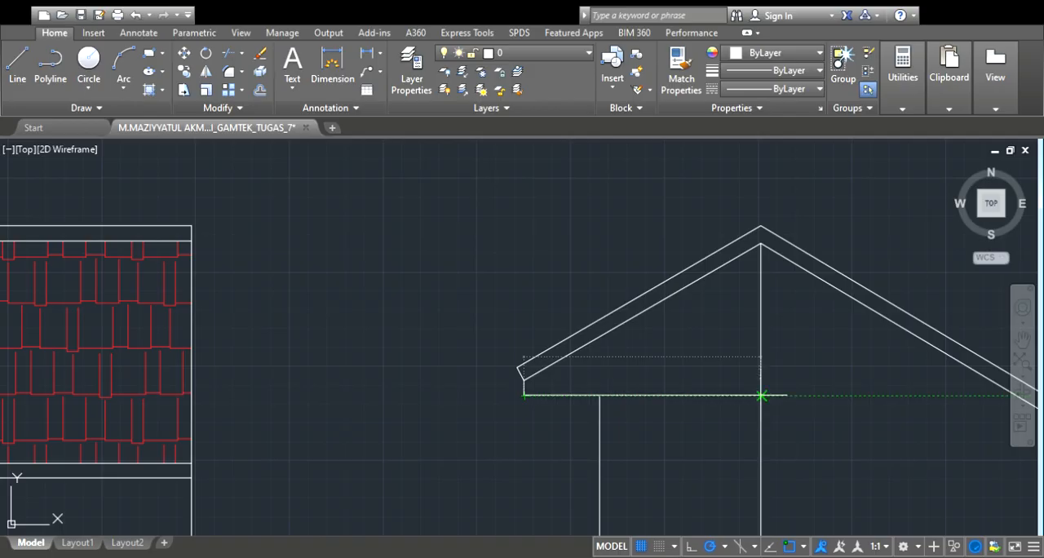
key(Escape)
scroll(736, 393, down, 2)
scroll(852, 401, down, 4)
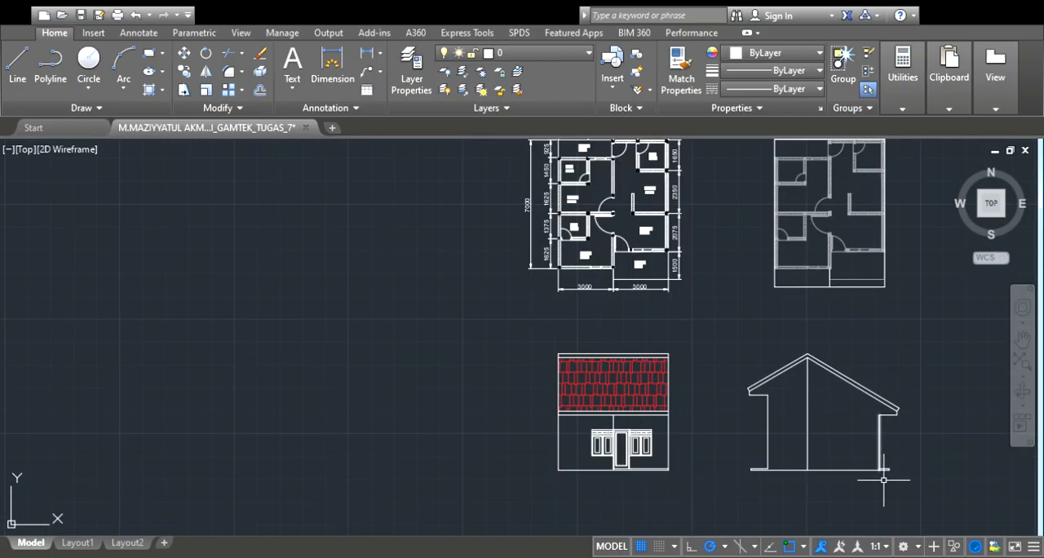
Dimension the horizontal distance below the side elevation from the left end of the base to the vertical helper line
scroll(873, 453, up, 5)
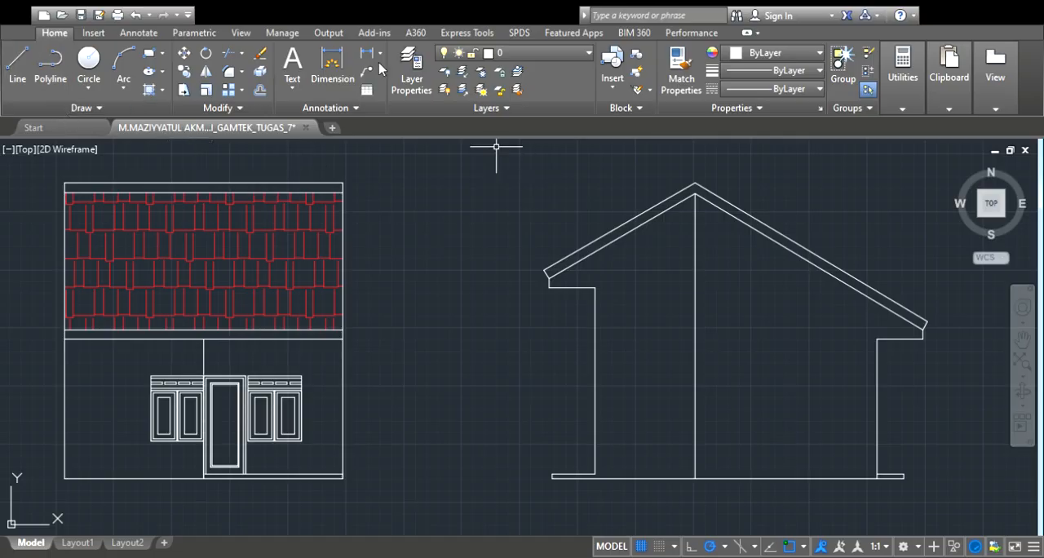
scroll(607, 277, down, 3)
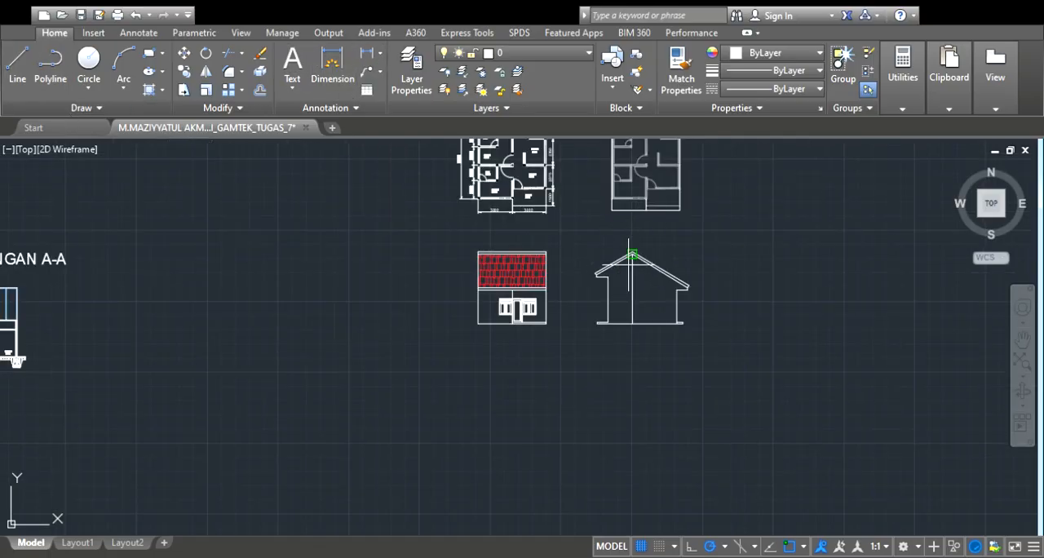
scroll(619, 294, up, 4)
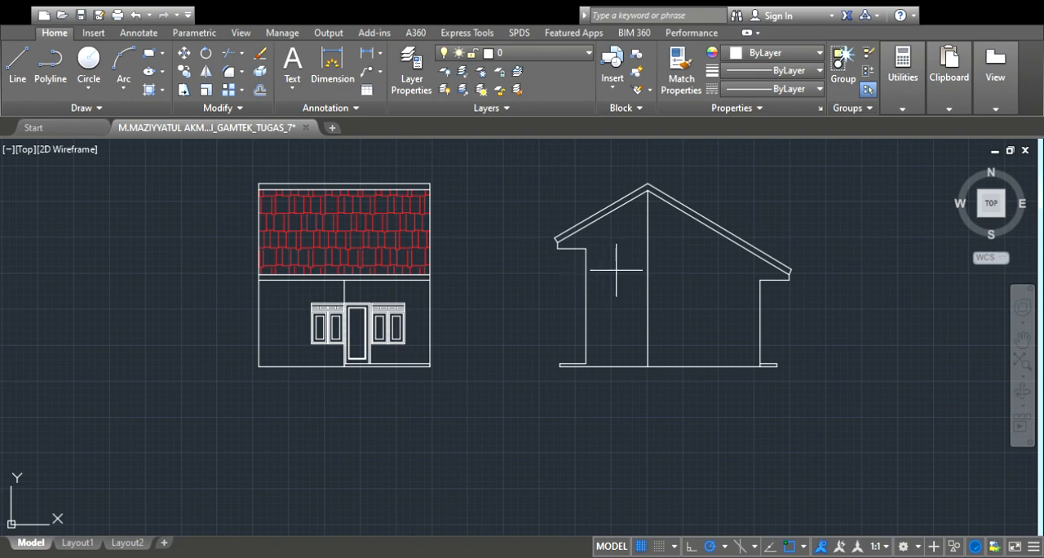
scroll(552, 233, up, 2)
scroll(594, 285, up, 3)
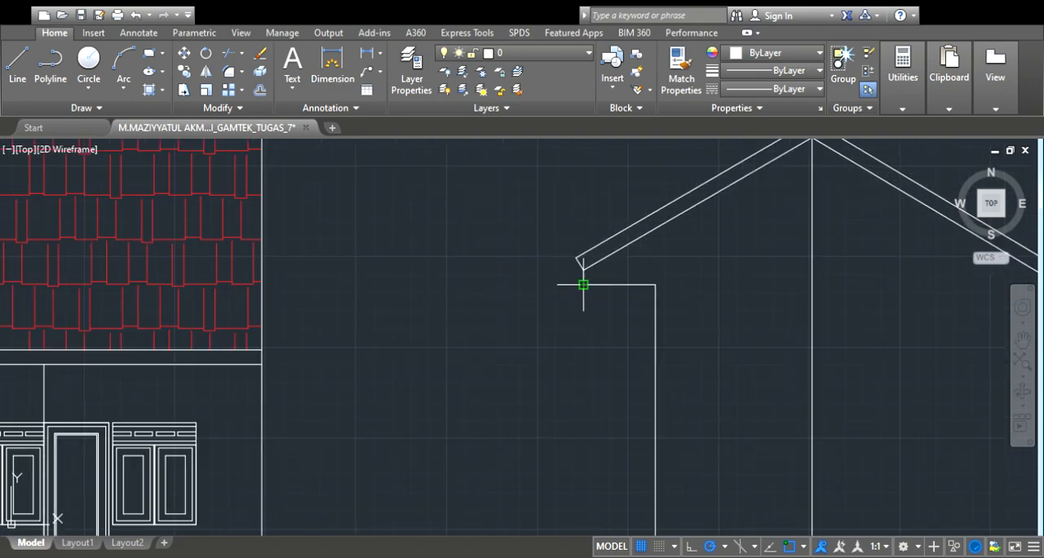
scroll(734, 280, down, 4)
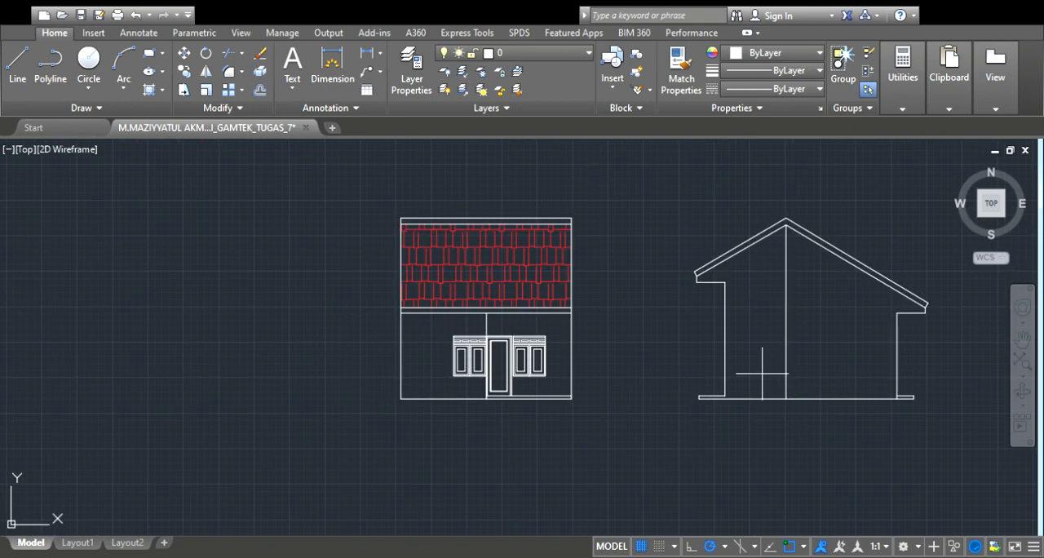
scroll(774, 396, up, 2)
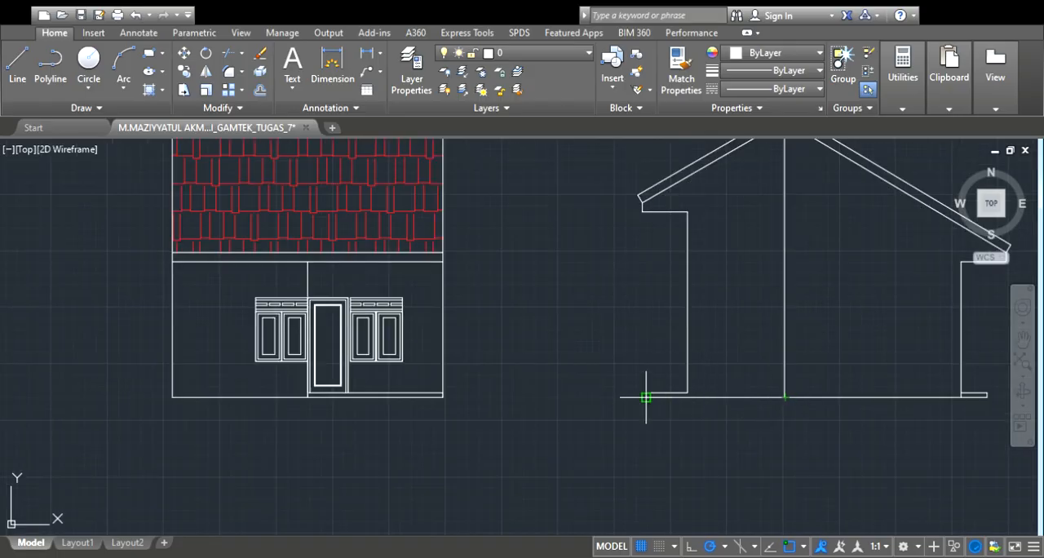
scroll(645, 397, up, 4)
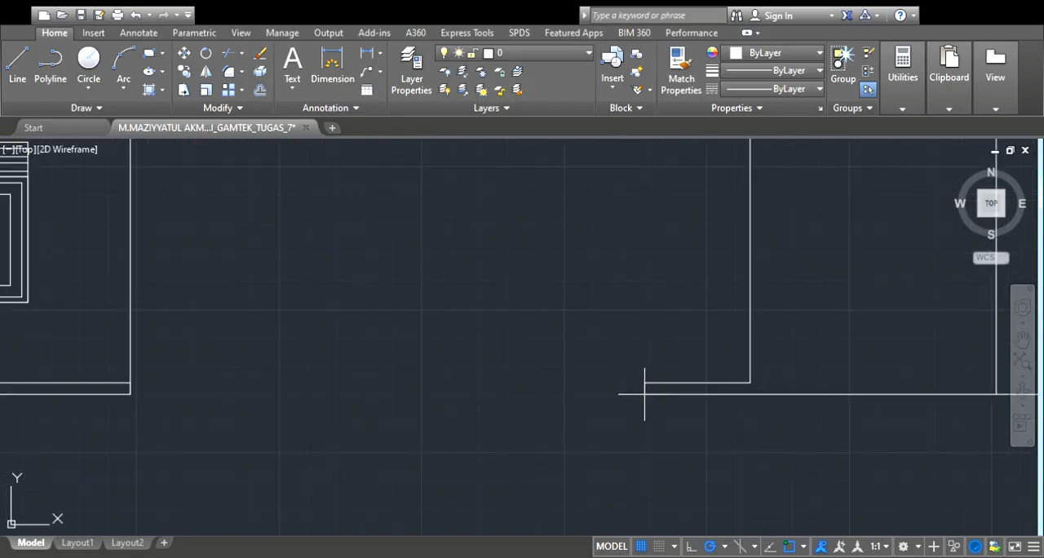
scroll(644, 394, down, 5)
scroll(711, 388, up, 5)
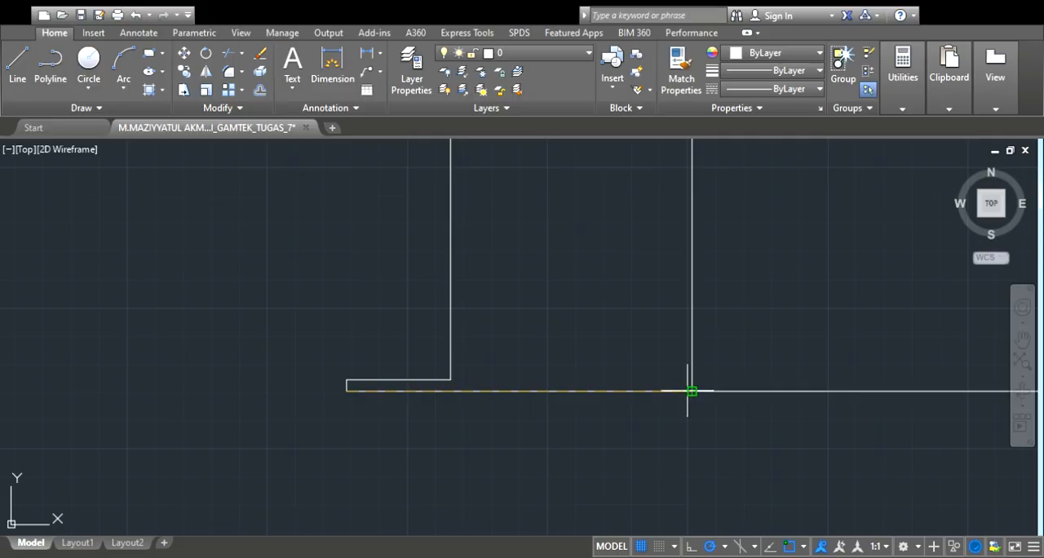
scroll(692, 392, down, 4)
click(692, 391)
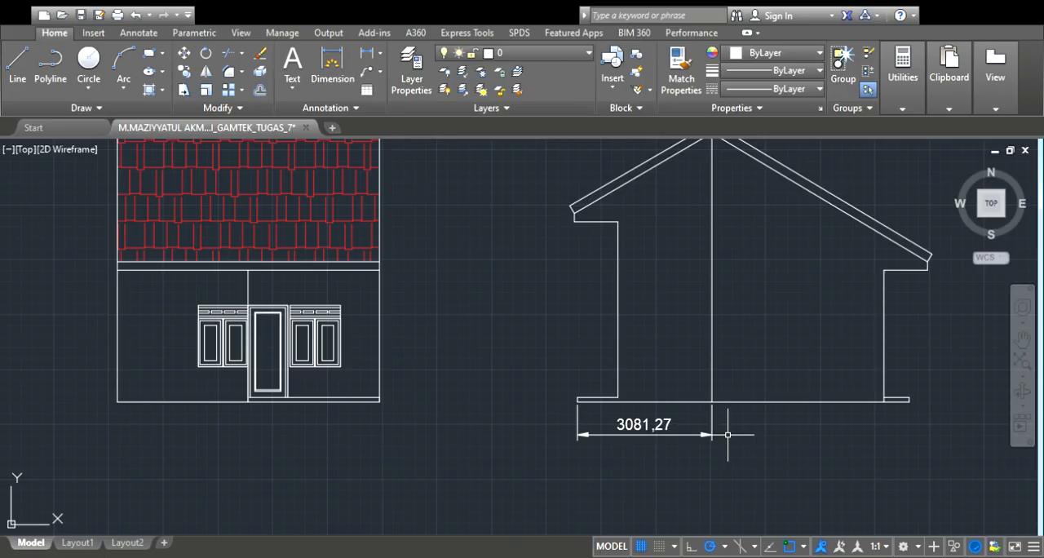
Delete the dimension below the side elevation and the vertical helper line under the ridge
click(666, 417)
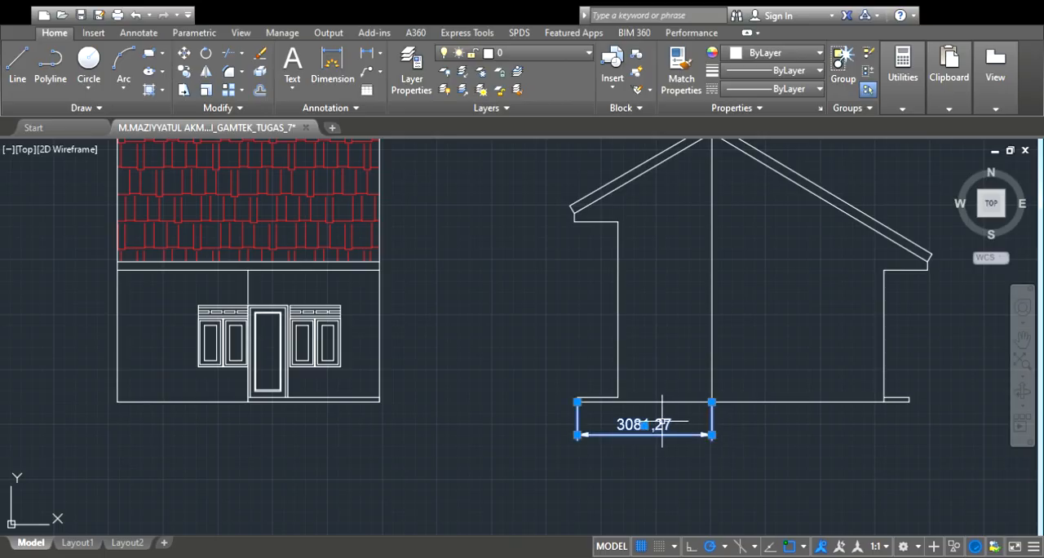
key(Delete)
click(709, 359)
key(Delete)
scroll(709, 359, down, 4)
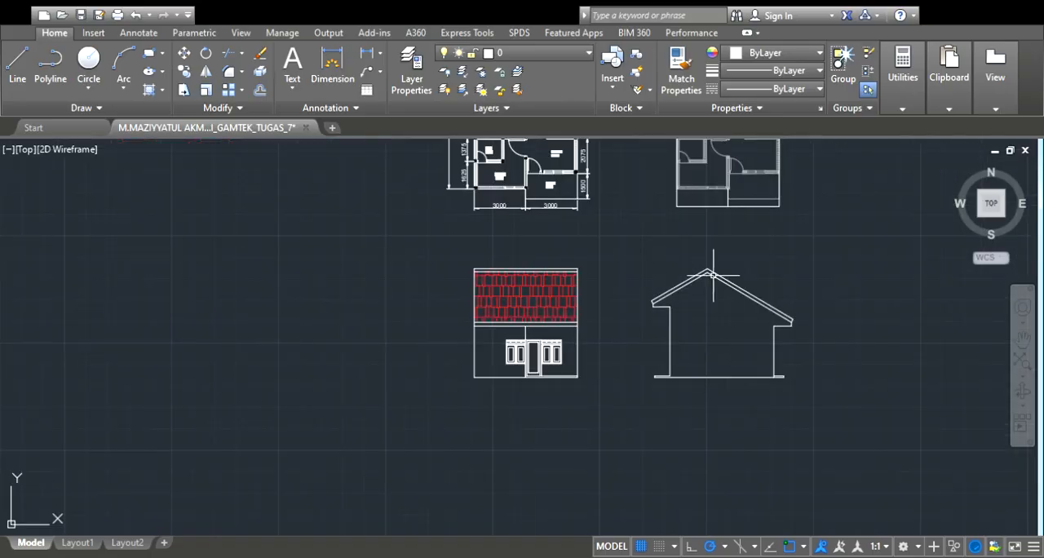
Add a horizontal dimension above the side elevation from the lower corner of the left eave to the roof ridge
scroll(673, 245, up, 4)
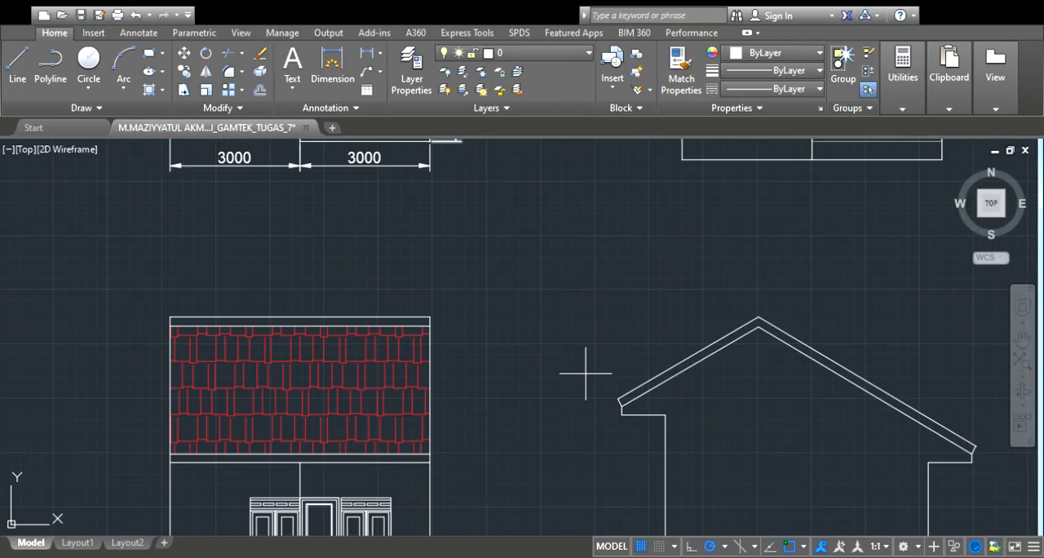
scroll(626, 398, up, 4)
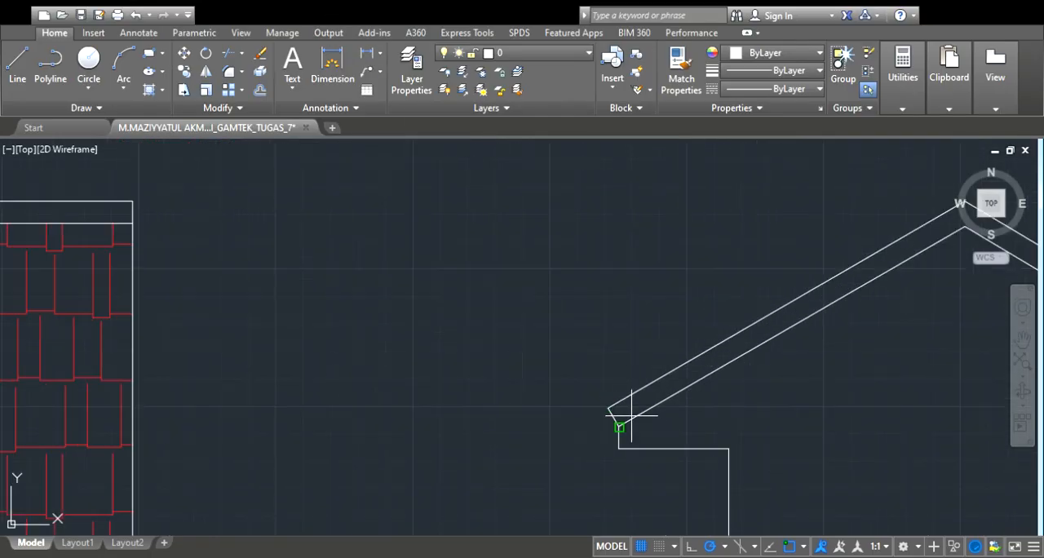
click(620, 426)
scroll(620, 426, down, 4)
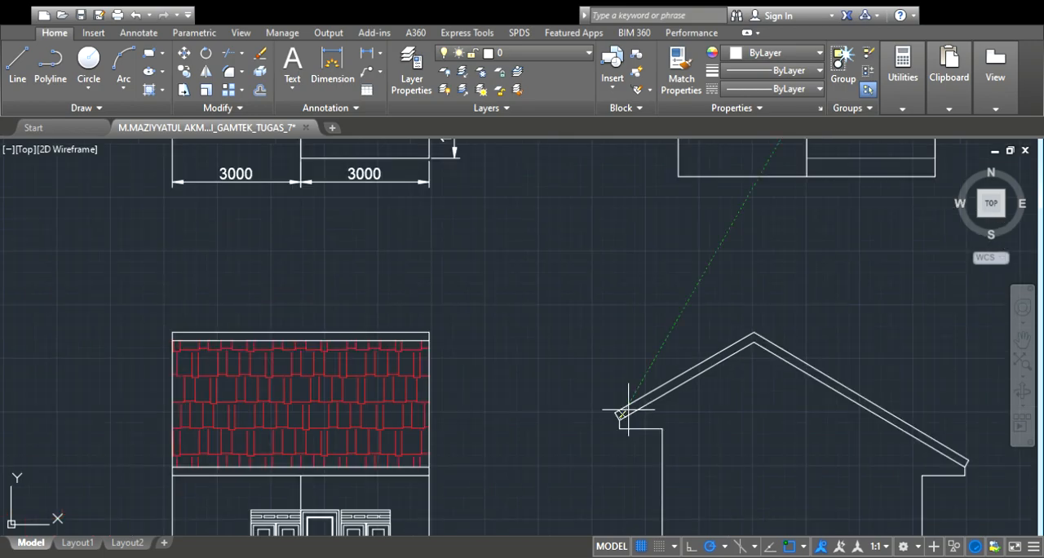
scroll(755, 335, up, 2)
click(754, 331)
click(758, 252)
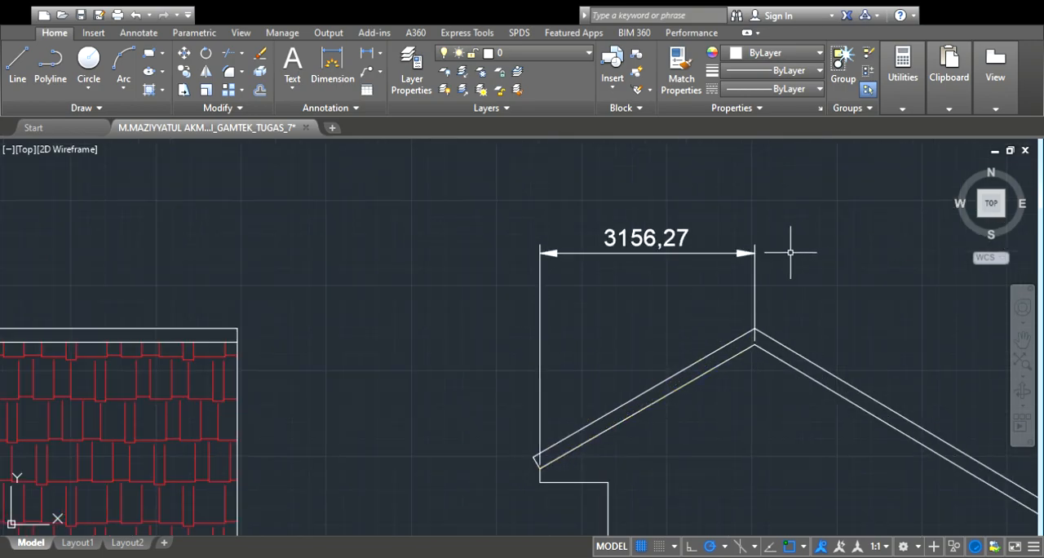
Delete the horizontal dimension above the side elevation's left roof slope
scroll(806, 261, down, 2)
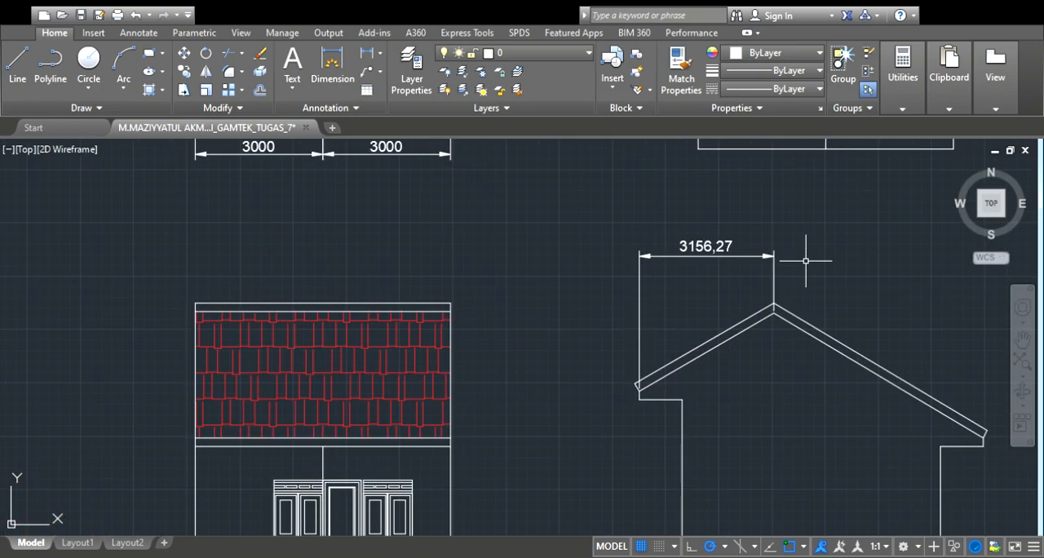
click(716, 245)
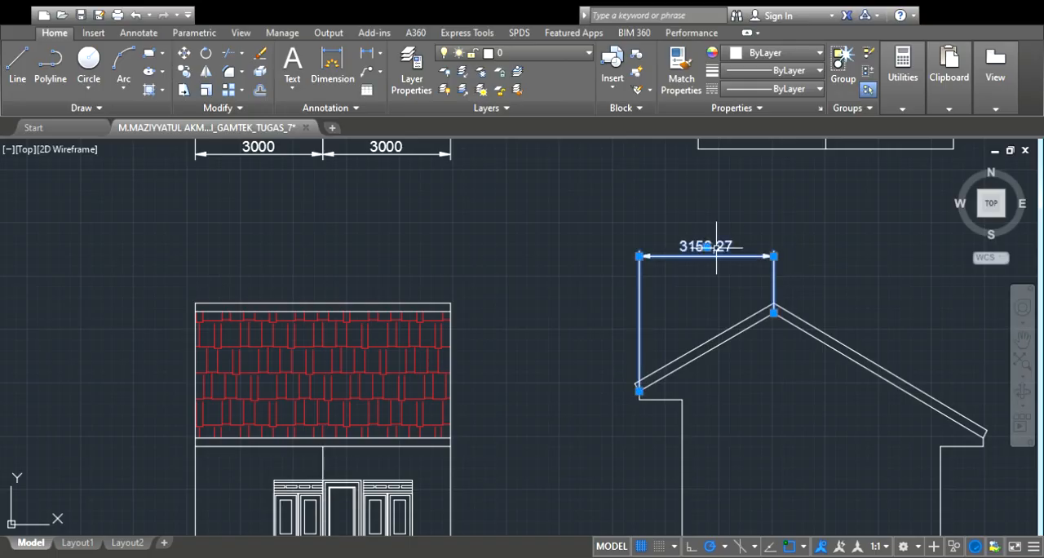
key(Delete)
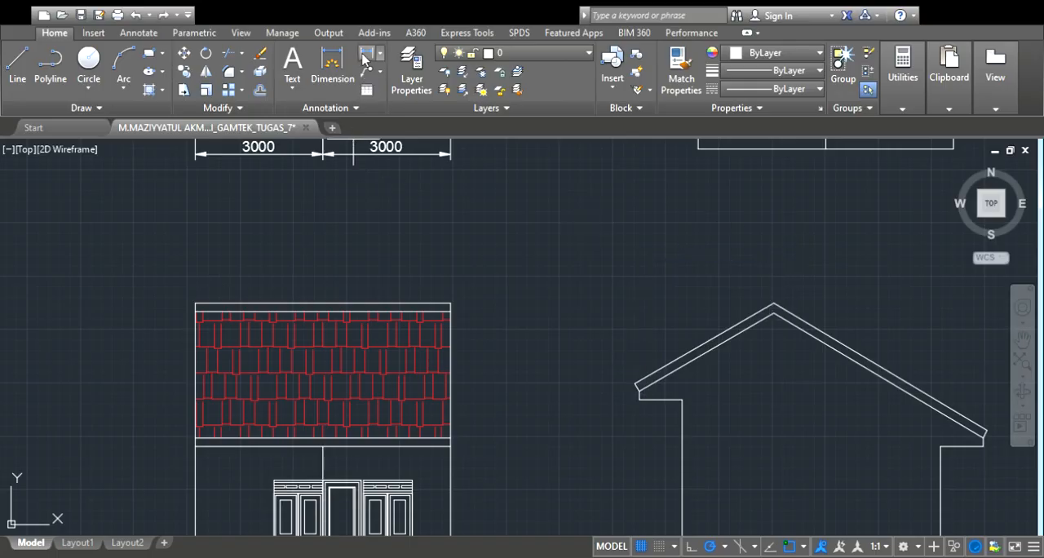
Dimension the horizontal distance from the left eave's lower corner to the roof ridge, placing it above the side elevation
scroll(640, 387, up, 4)
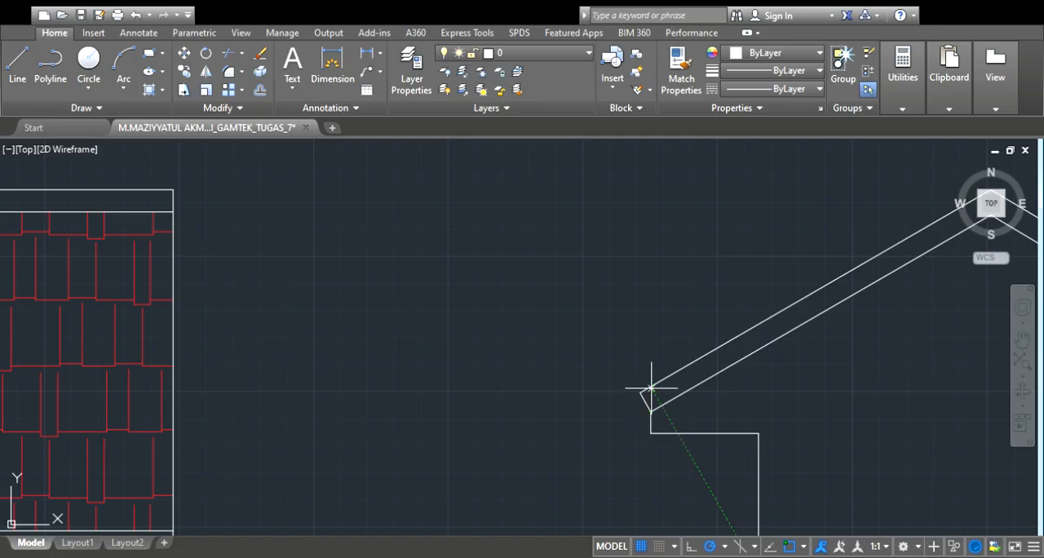
scroll(651, 387, down, 5)
scroll(693, 335, up, 5)
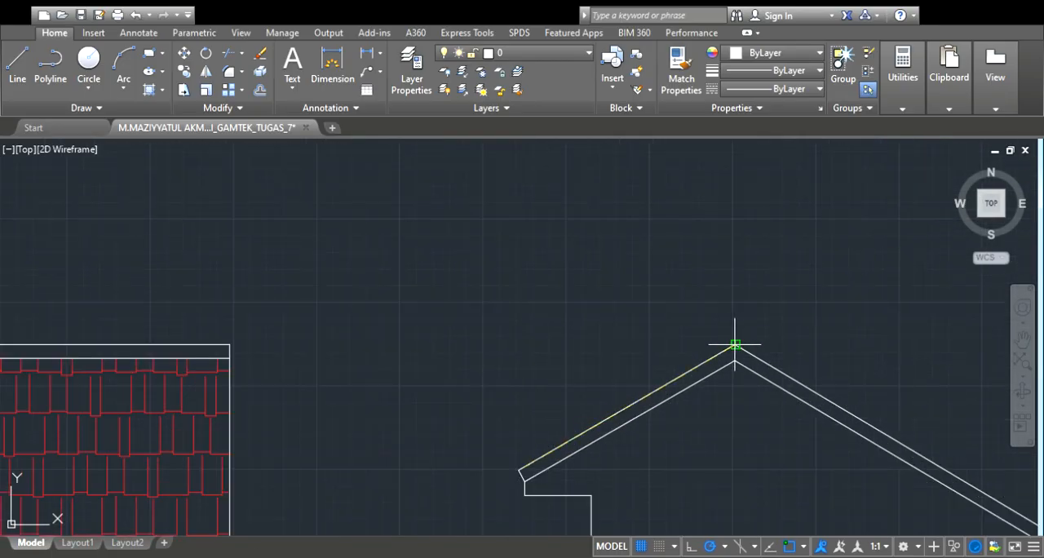
click(735, 345)
scroll(736, 315, down, 4)
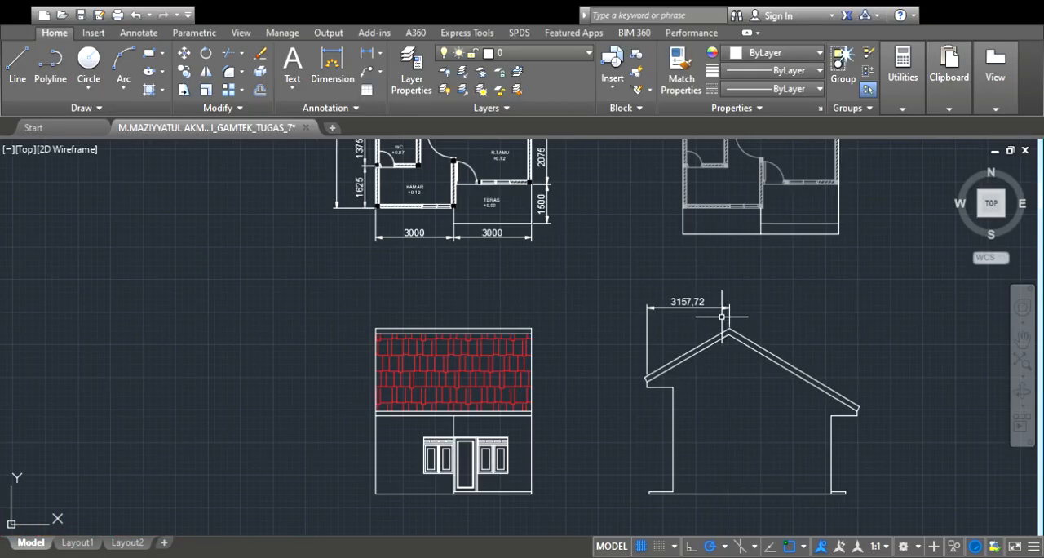
click(721, 316)
Draw a horizontal ridge line across the grey floor plan copy, 3157.72 below the upper roof edge
scroll(761, 264, down, 3)
scroll(757, 284, down, 2)
scroll(757, 215, up, 3)
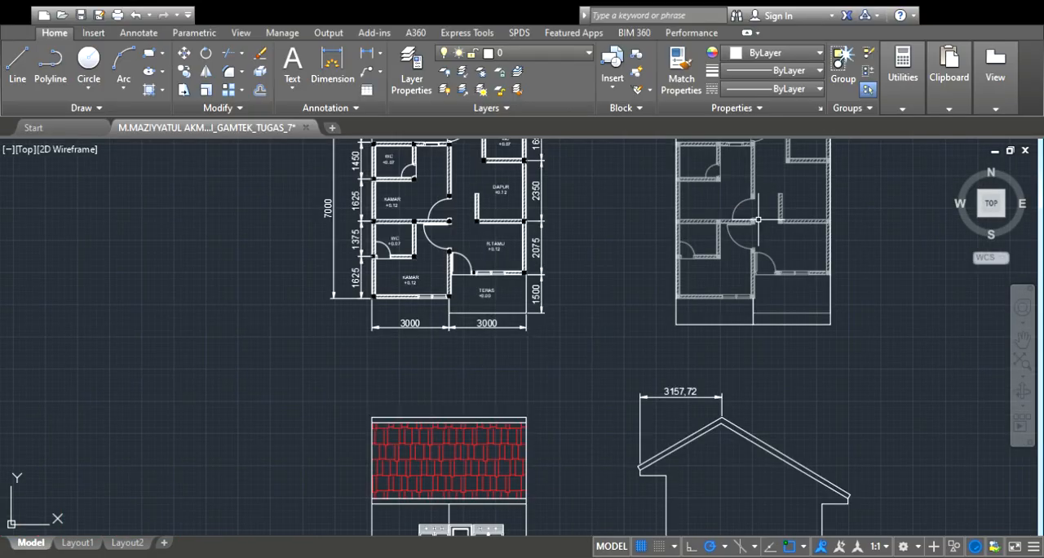
scroll(756, 214, down, 3)
scroll(757, 215, up, 3)
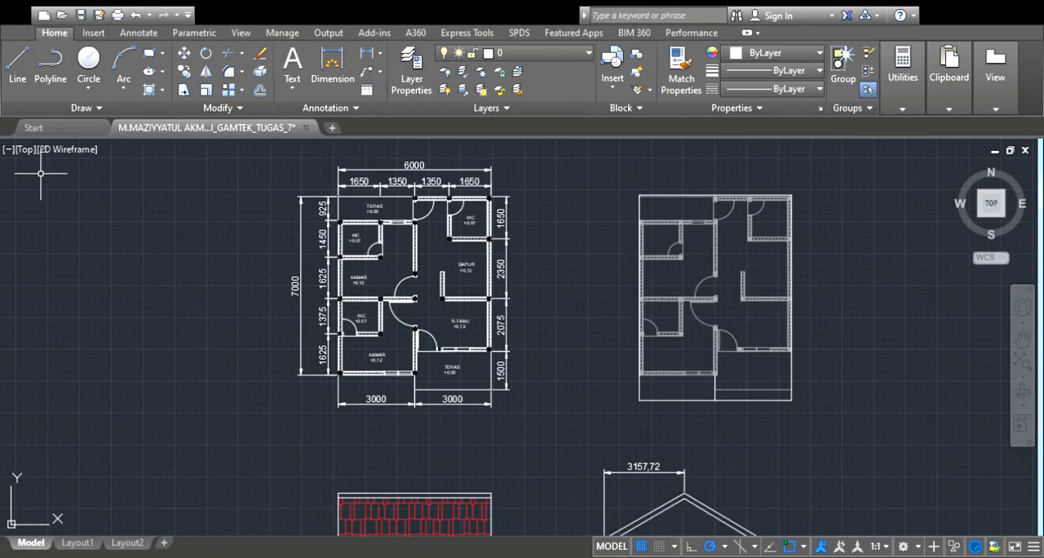
click(17, 65)
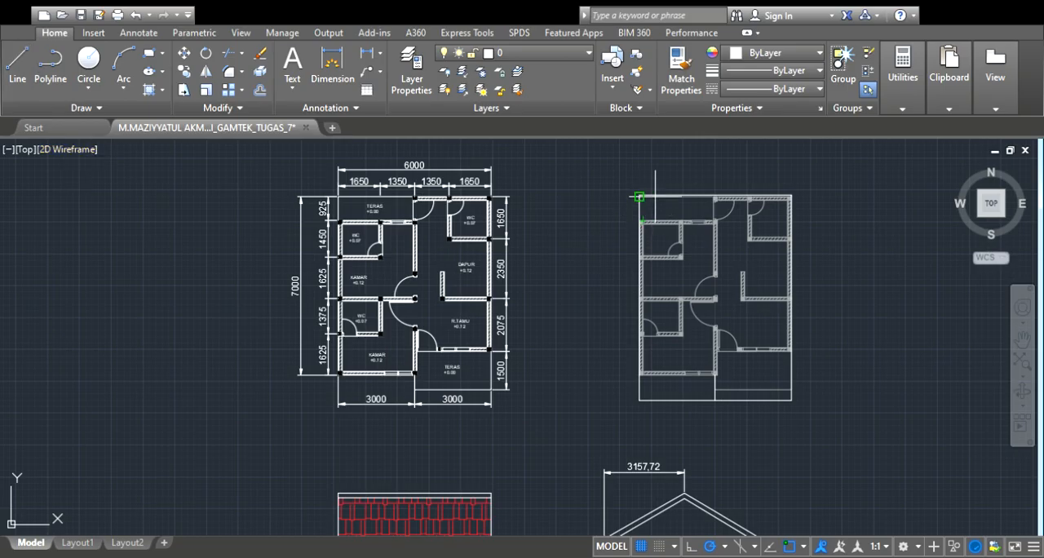
scroll(636, 225, up, 2)
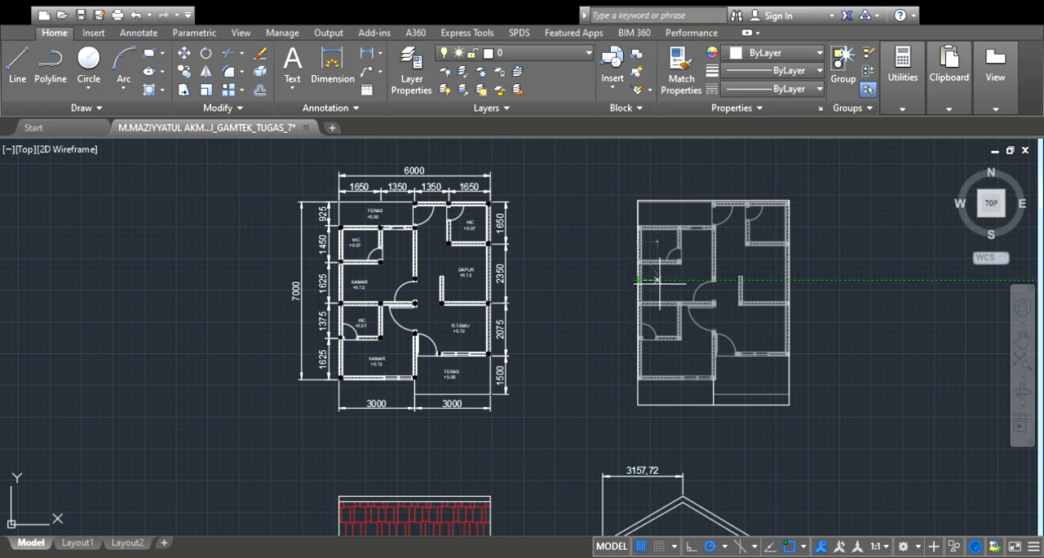
scroll(657, 279, up, 4)
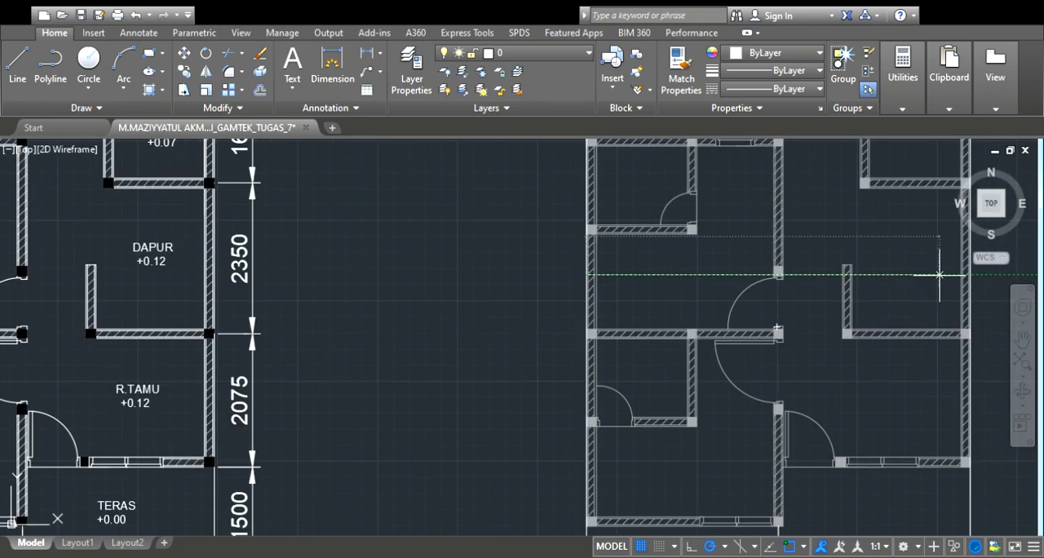
scroll(958, 274, up, 4)
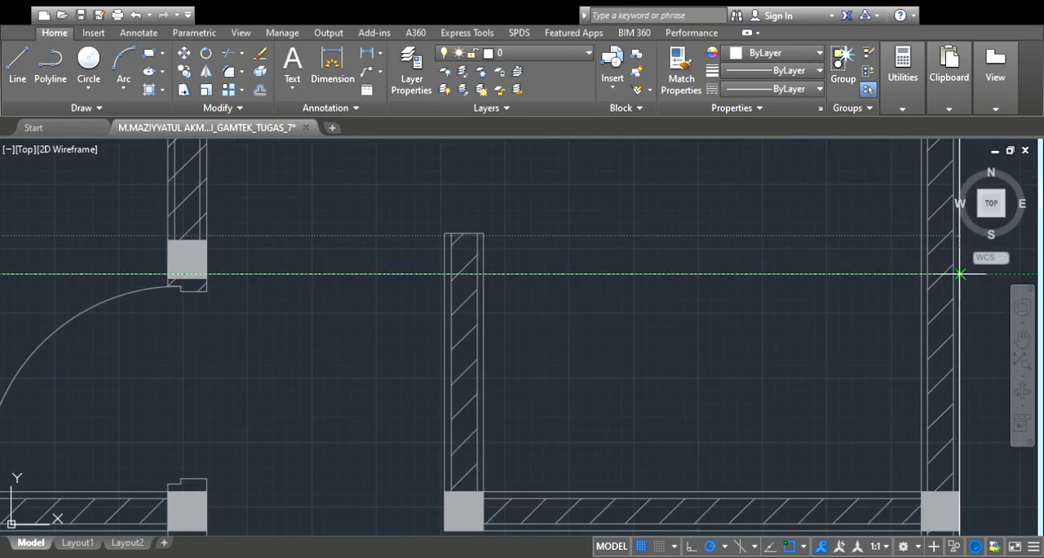
scroll(960, 275, down, 7)
scroll(956, 278, up, 1)
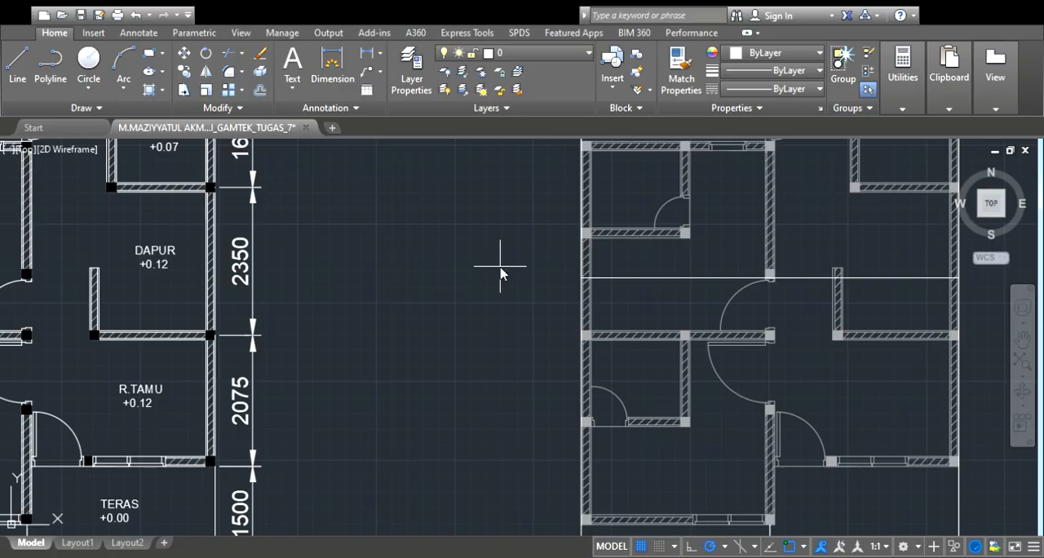
Offset the ridge line on the roof plan by an equal distance to both sides
click(654, 278)
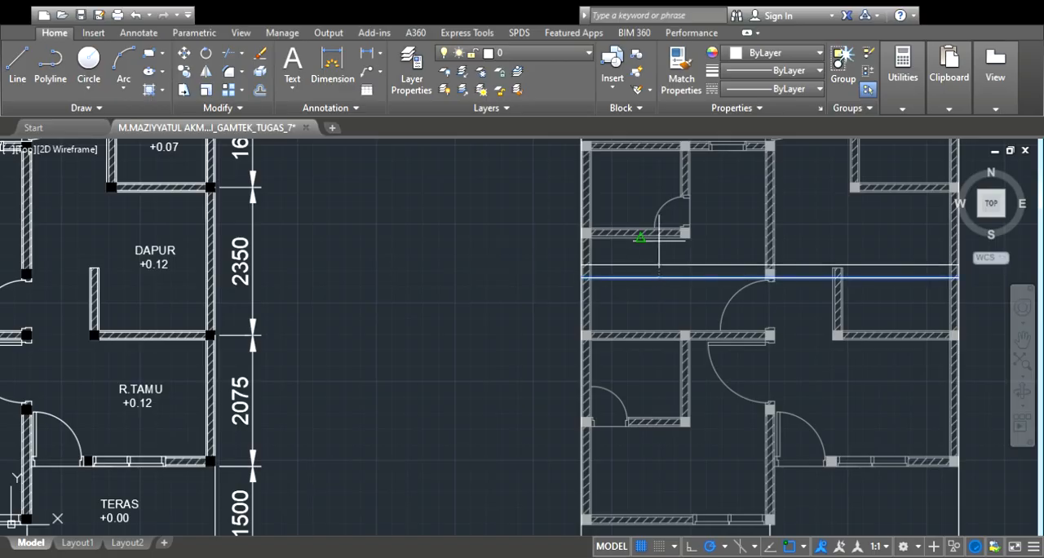
key(Escape)
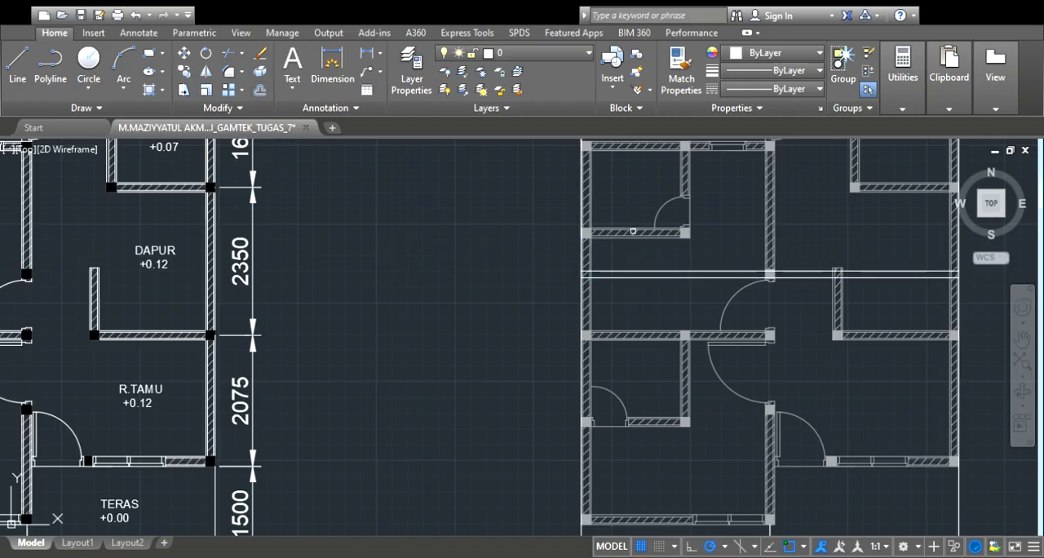
click(633, 278)
click(633, 308)
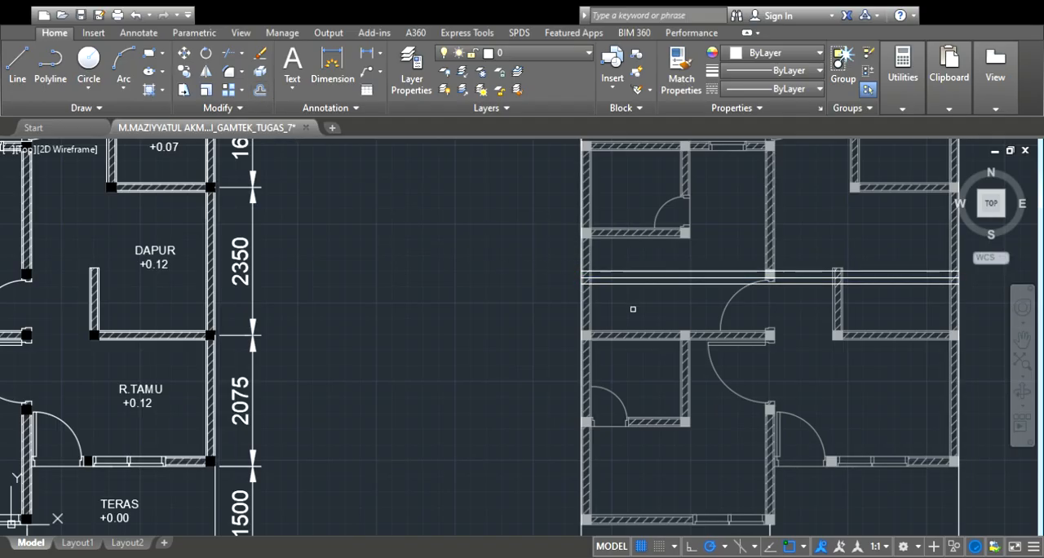
Draw a rectangle from the left end of the lower ridge offset line to the roof plan's lower right corner
scroll(701, 302, down, 6)
scroll(734, 294, up, 4)
scroll(751, 372, down, 3)
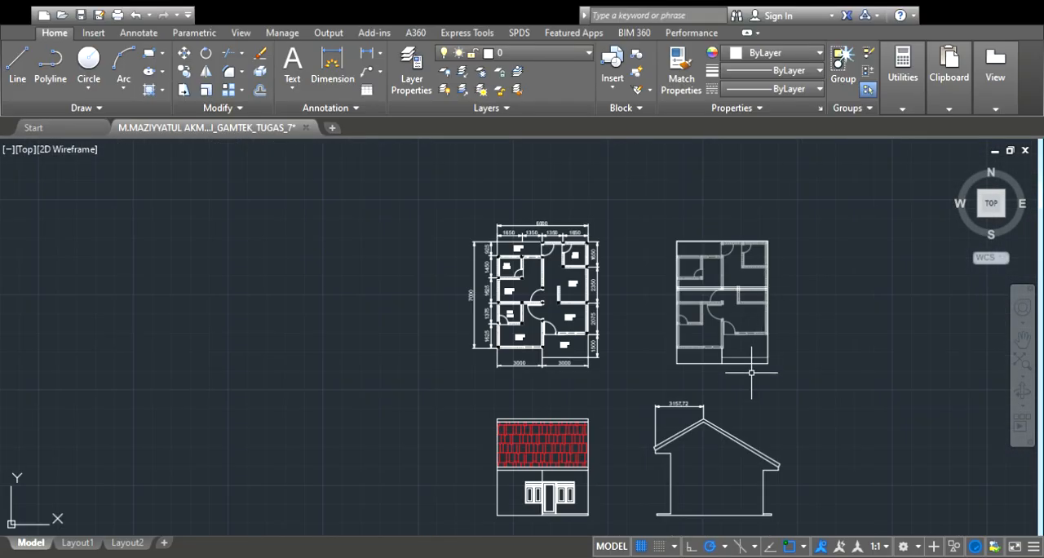
scroll(714, 425, up, 4)
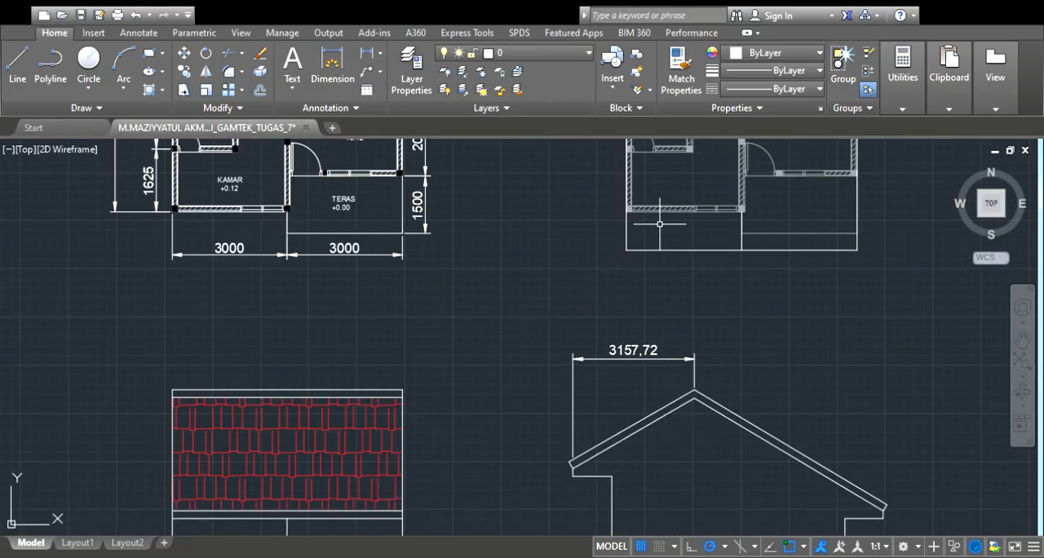
scroll(677, 281, down, 5)
scroll(713, 196, down, 3)
scroll(696, 228, up, 5)
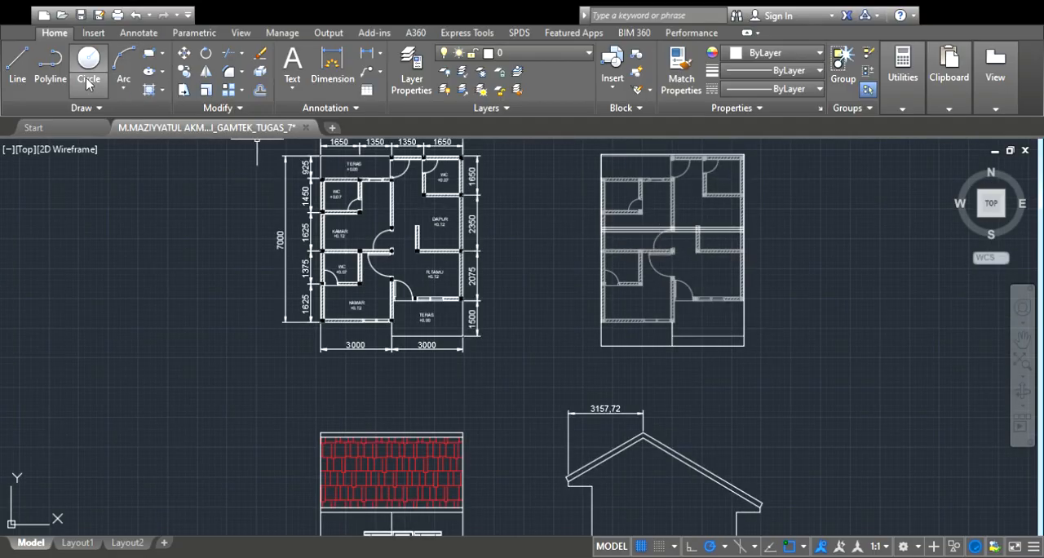
scroll(597, 255, up, 4)
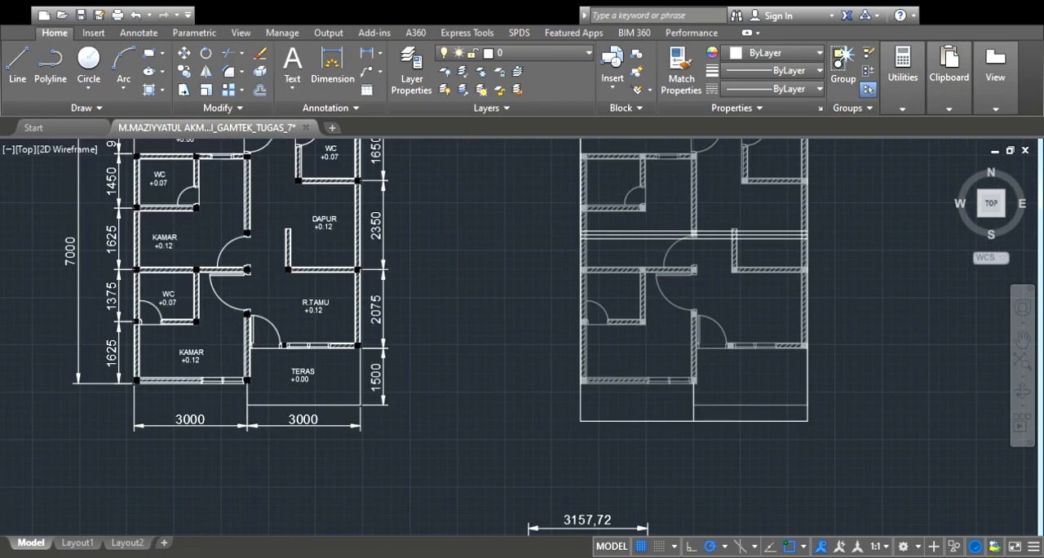
scroll(562, 244, up, 2)
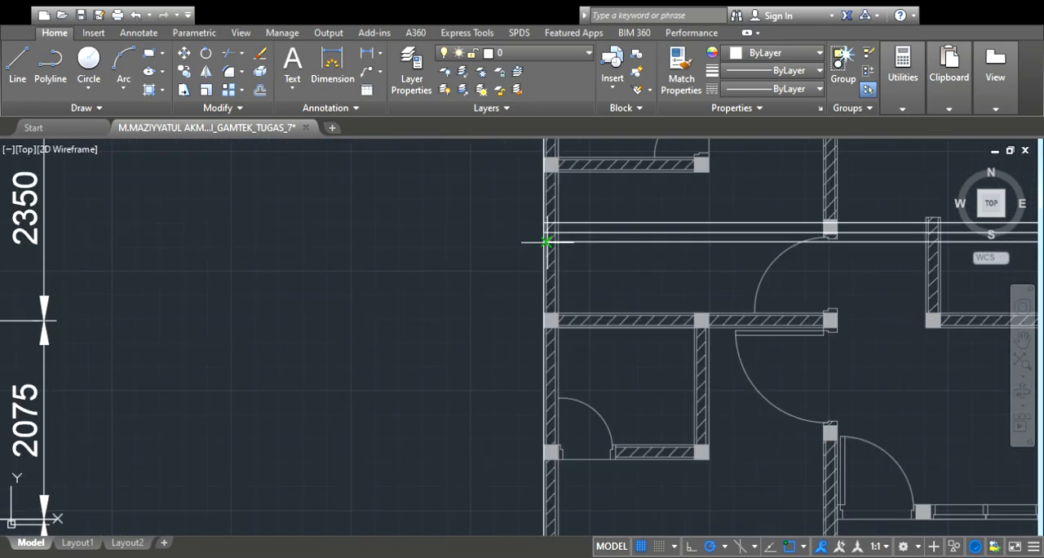
scroll(552, 242, up, 4)
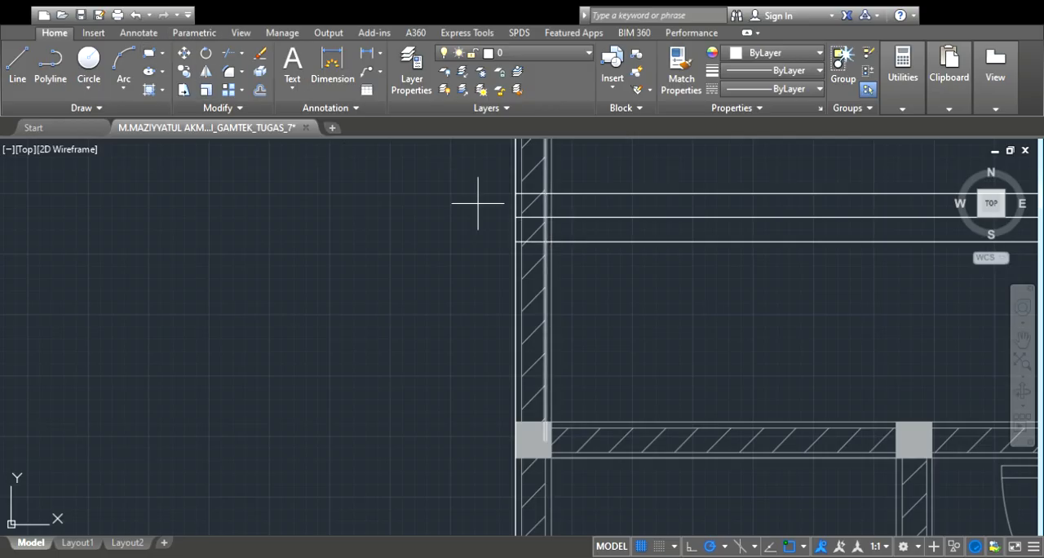
click(516, 242)
scroll(517, 243, down, 3)
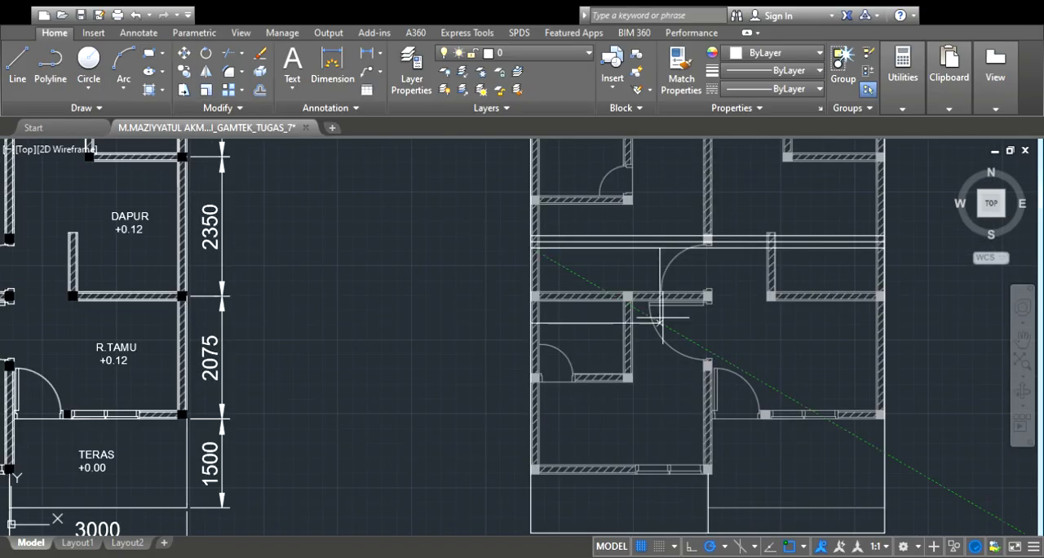
scroll(744, 377, down, 2)
scroll(794, 429, up, 1)
scroll(802, 440, up, 4)
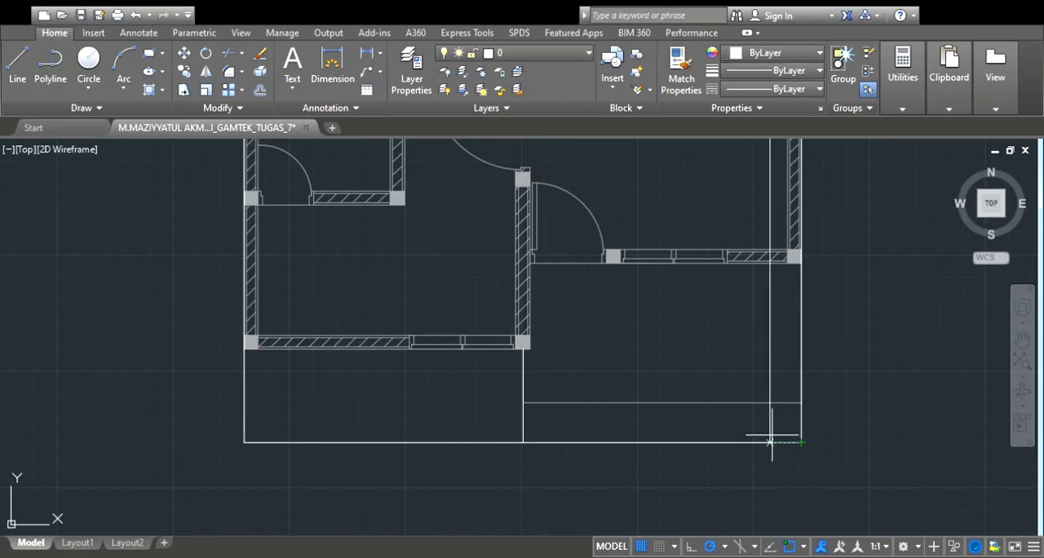
click(800, 442)
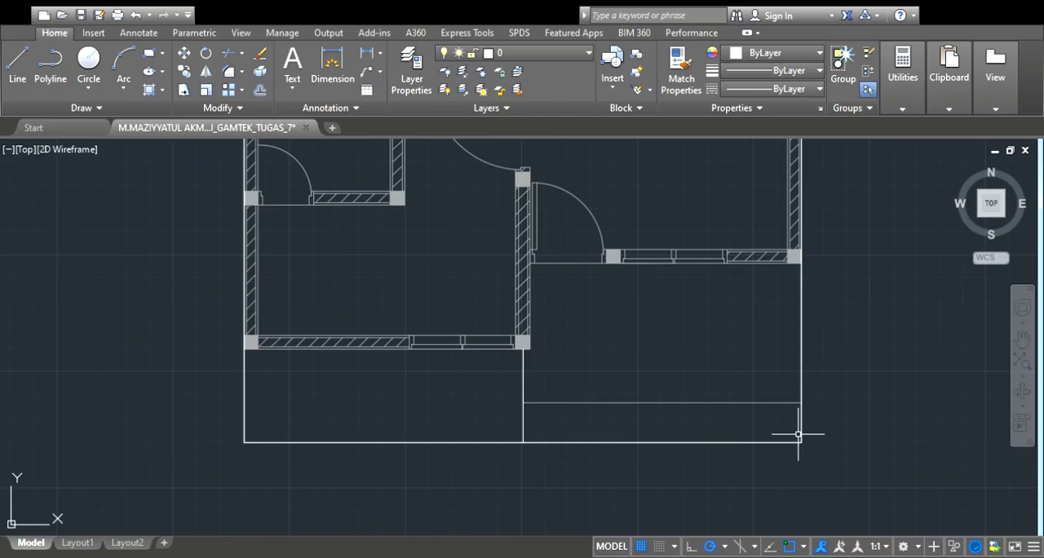
Draw a rectangle from the roof plan's upper left corner to the right end of the upper ridge offset line
scroll(799, 432, down, 6)
scroll(753, 284, up, 4)
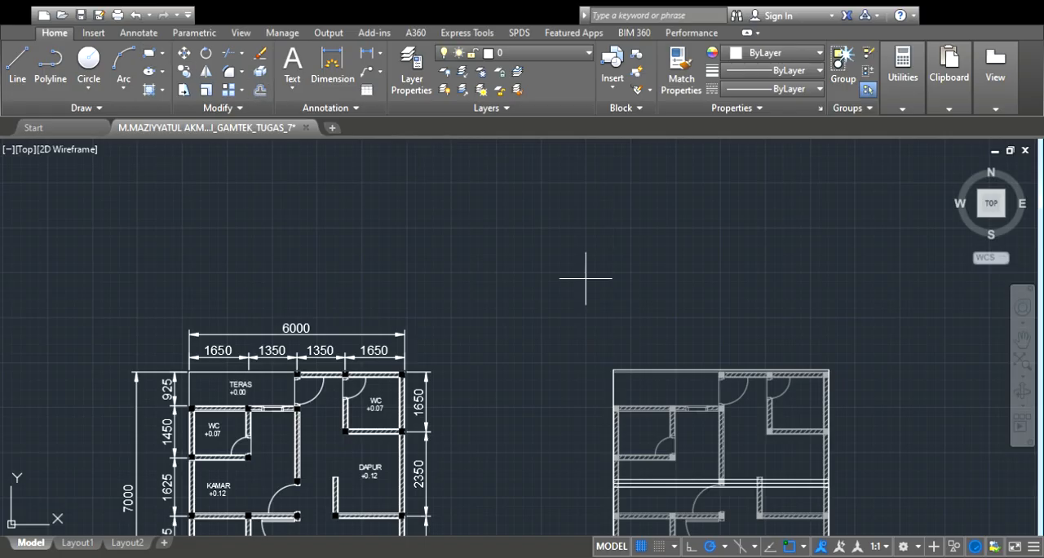
scroll(645, 415, up, 2)
scroll(595, 345, up, 4)
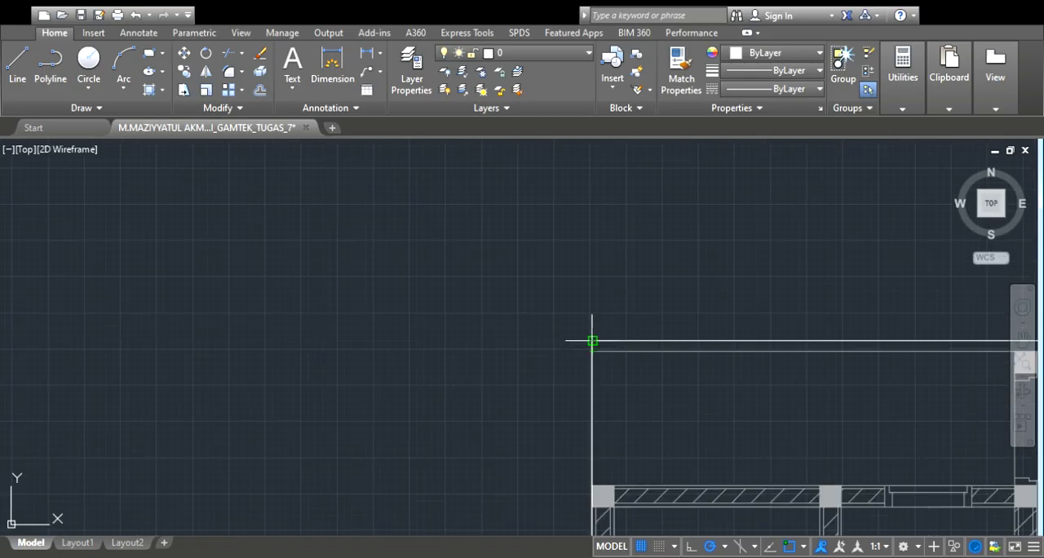
click(593, 341)
scroll(593, 341, down, 6)
scroll(653, 371, down, 2)
scroll(674, 397, up, 5)
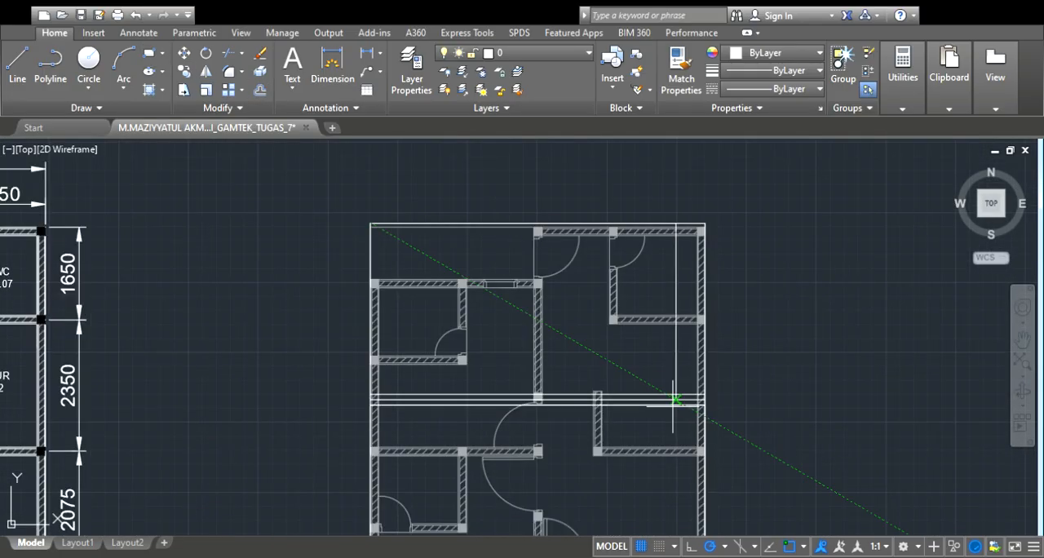
click(722, 388)
scroll(722, 388, down, 5)
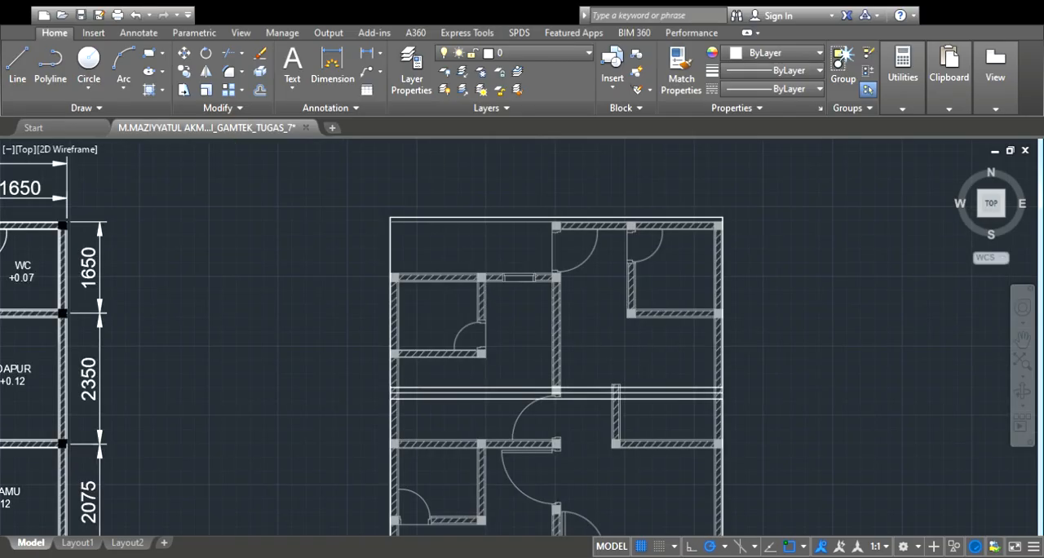
Hatch both roof plan rectangles with the AR-RSHKE pattern in red 237,31,36 at scale 2
scroll(541, 261, up, 4)
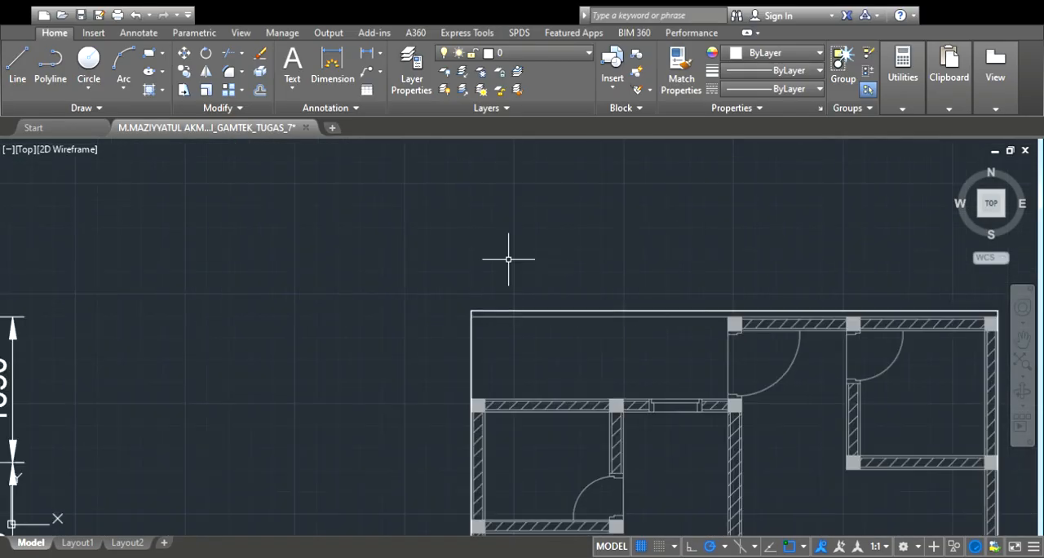
scroll(542, 257, down, 4)
scroll(604, 289, down, 2)
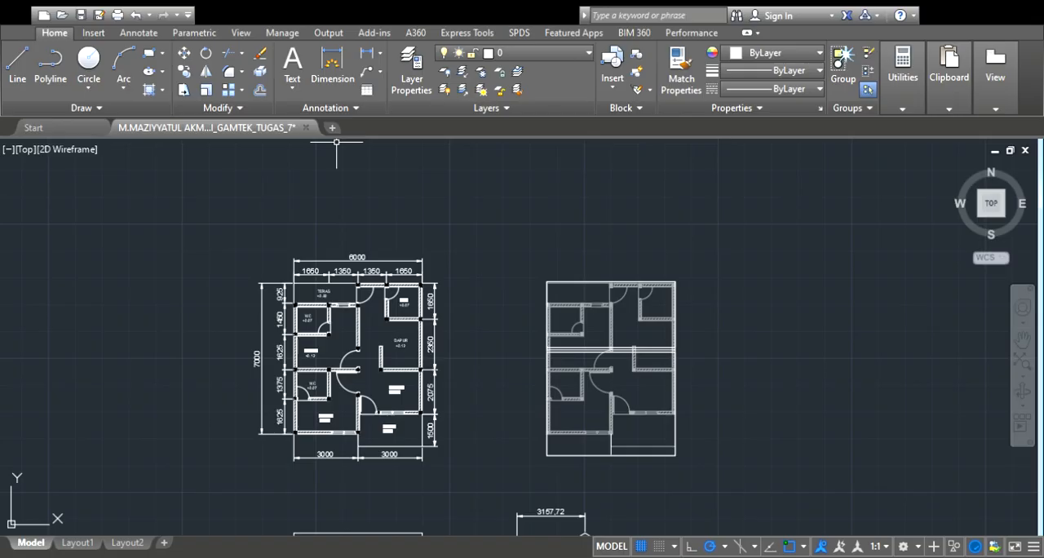
click(148, 95)
scroll(689, 330, up, 3)
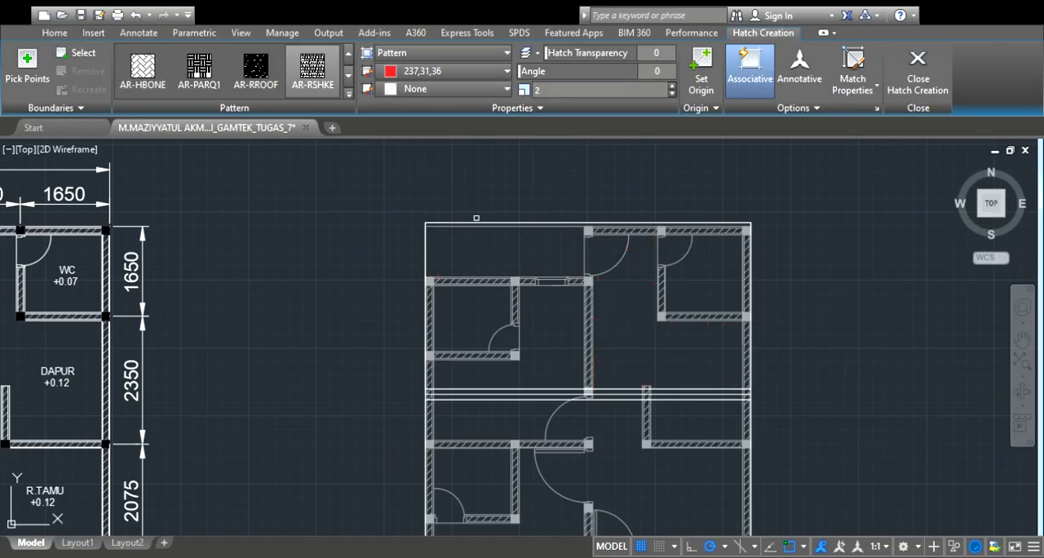
click(476, 222)
scroll(655, 309, down, 3)
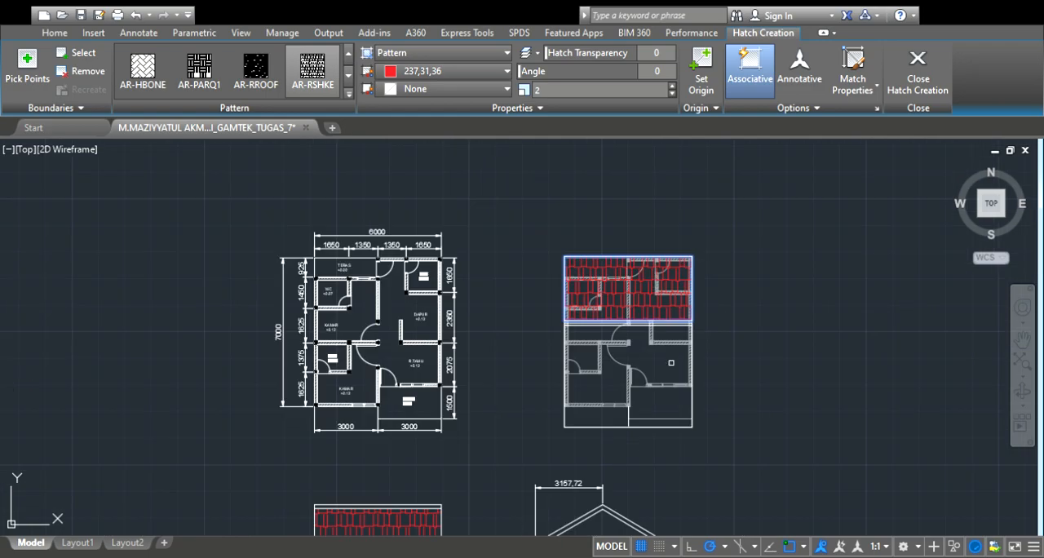
scroll(678, 367, up, 3)
click(708, 385)
scroll(738, 377, down, 4)
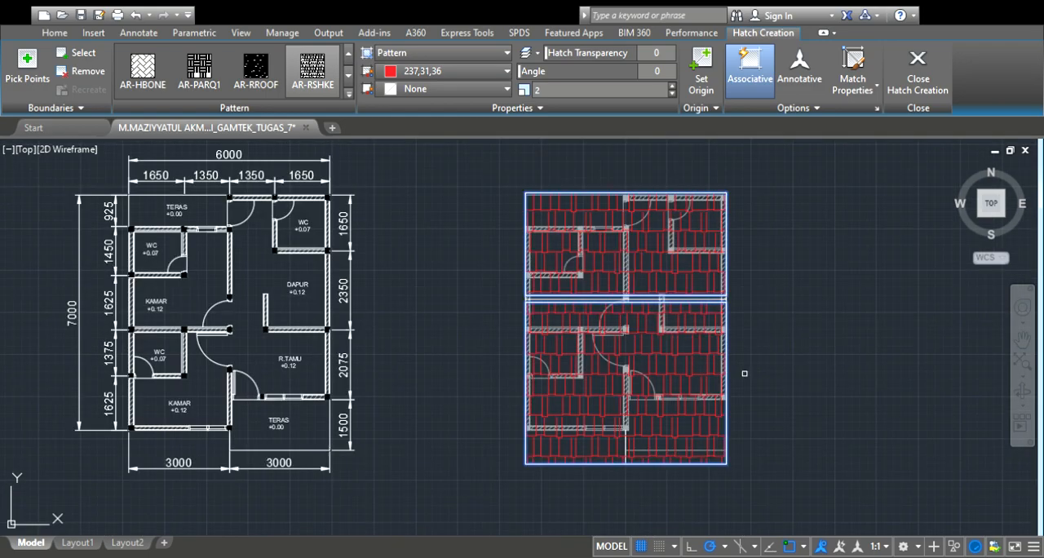
key(Return)
scroll(753, 362, down, 2)
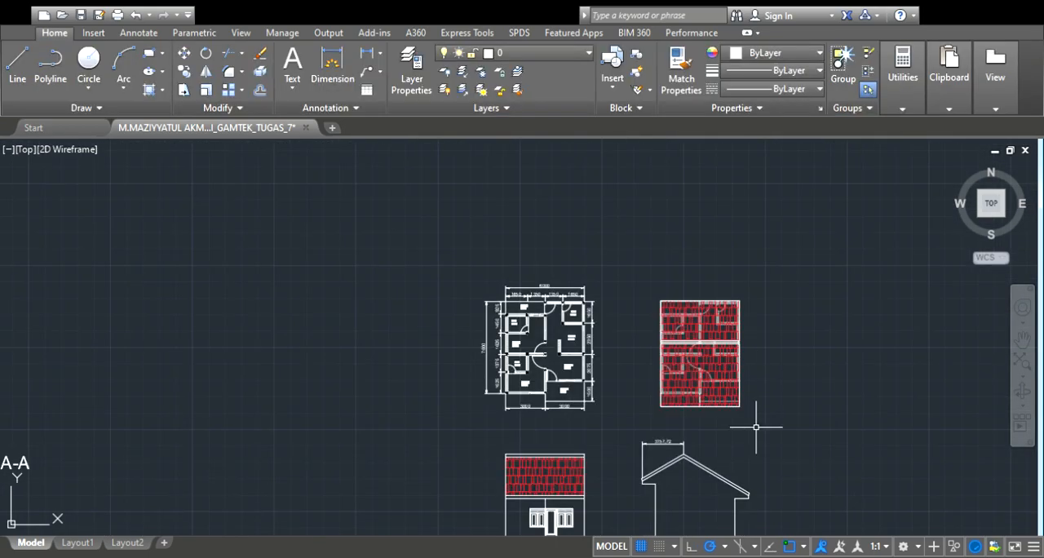
Add a vertical dimension beside the roof plan's left edge, from the centre ridge line to the upper left corner
scroll(753, 299, up, 4)
scroll(755, 319, down, 2)
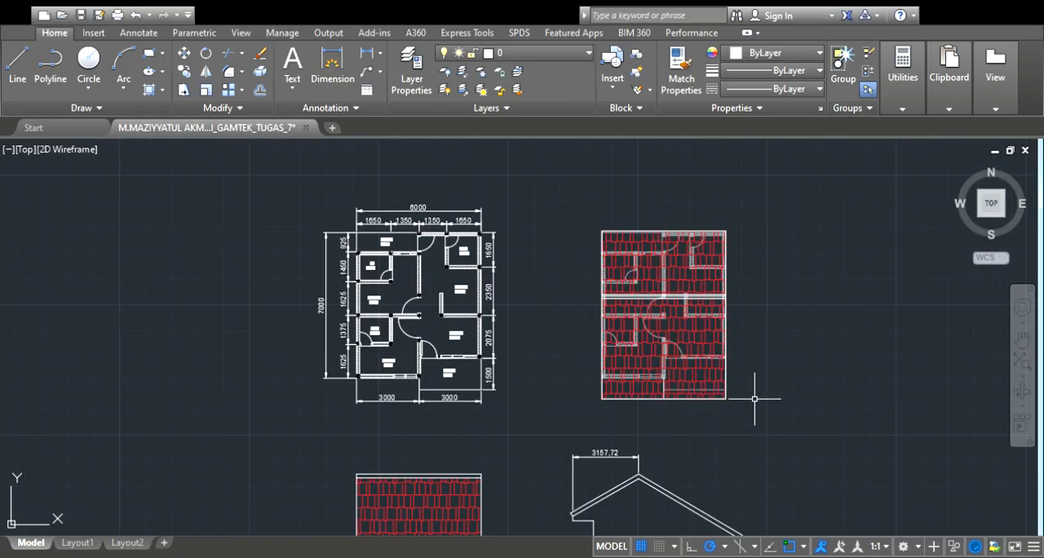
scroll(750, 408, up, 3)
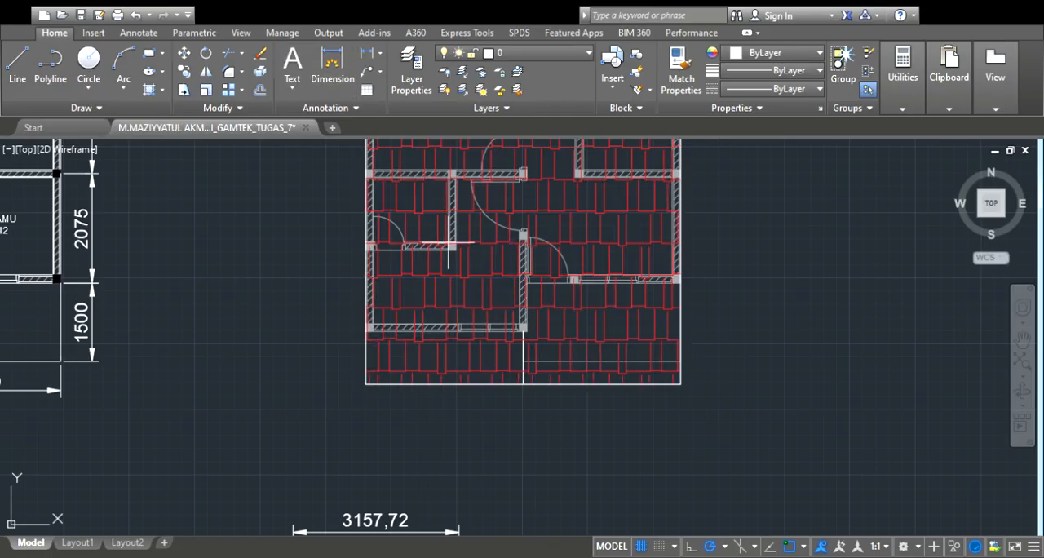
scroll(448, 244, down, 3)
scroll(407, 188, up, 5)
scroll(391, 268, up, 2)
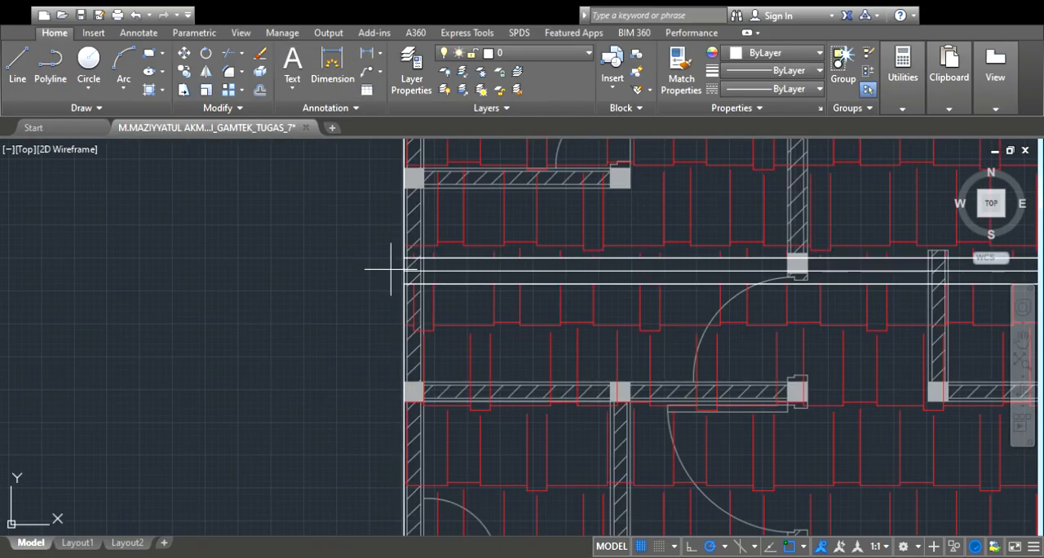
scroll(404, 271, down, 3)
scroll(372, 280, up, 2)
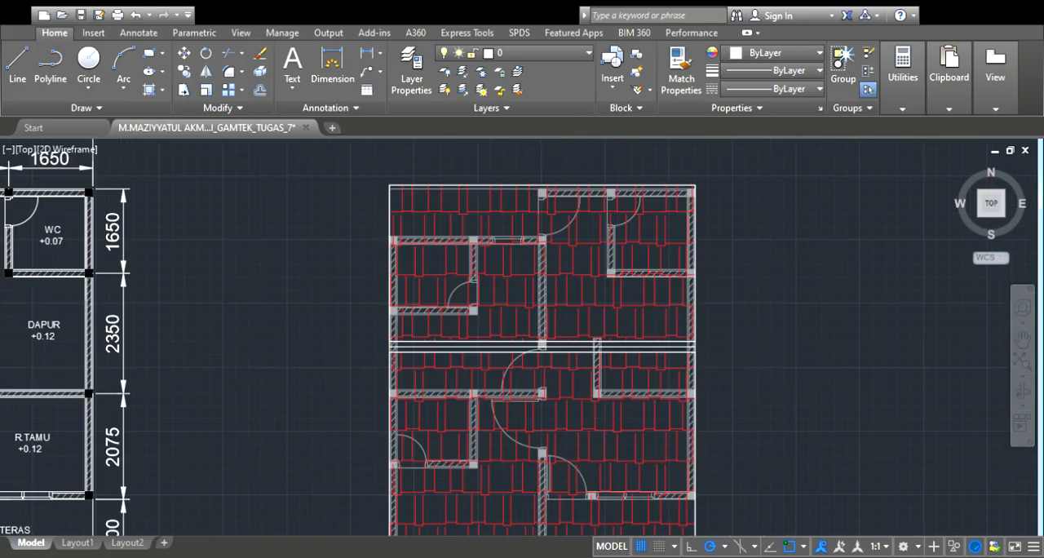
scroll(373, 187, up, 2)
click(384, 194)
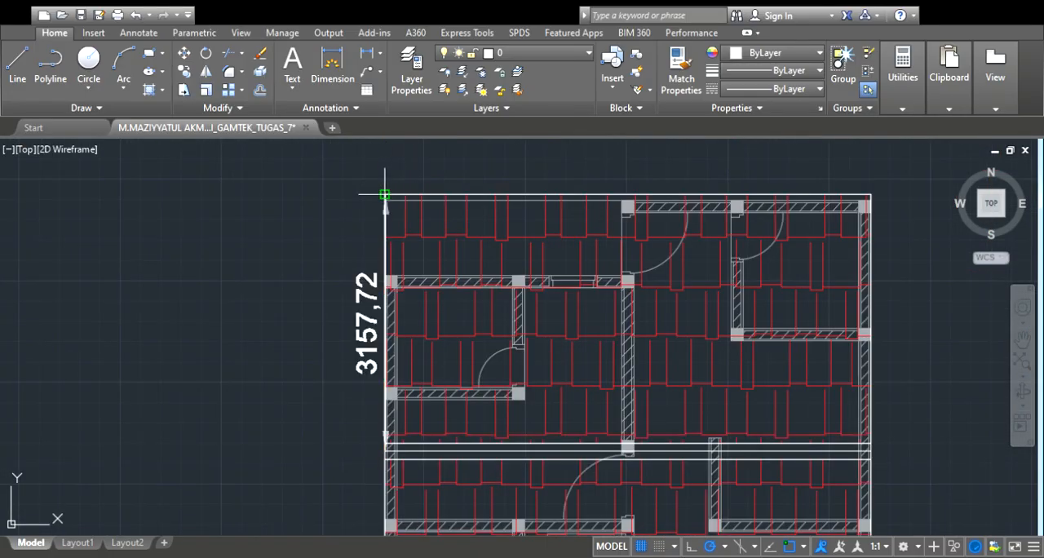
click(322, 201)
Dimension the roof plan's left side from the centre ridge line to the lower left corner, aligned with the upper dimension
scroll(402, 221, down, 5)
scroll(403, 335, up, 2)
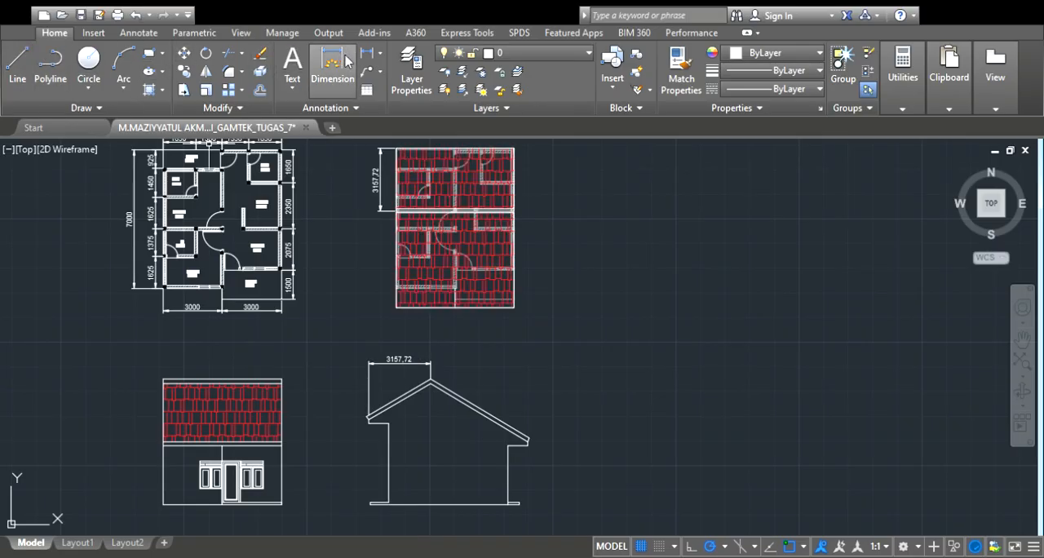
scroll(381, 189, up, 6)
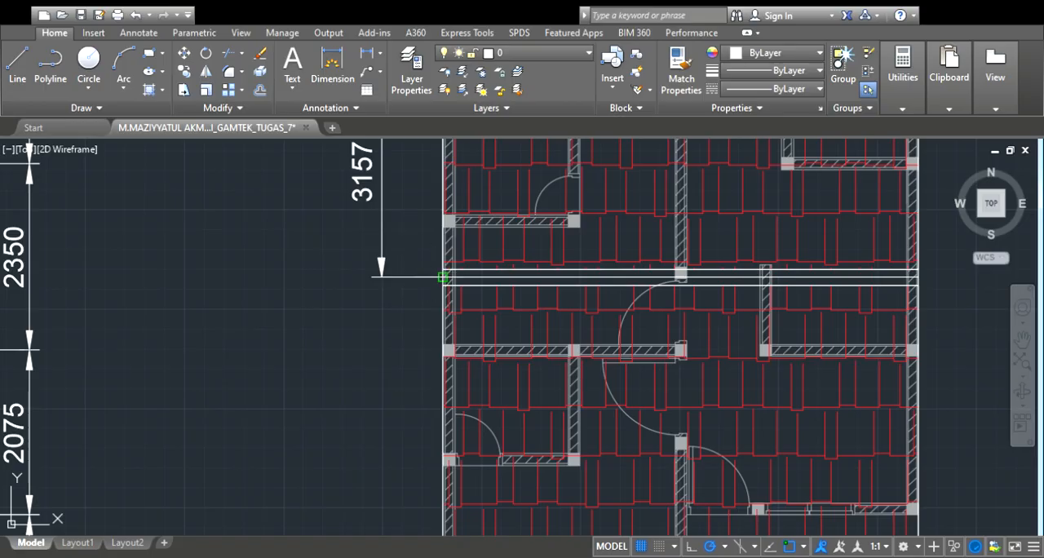
scroll(442, 277, up, 5)
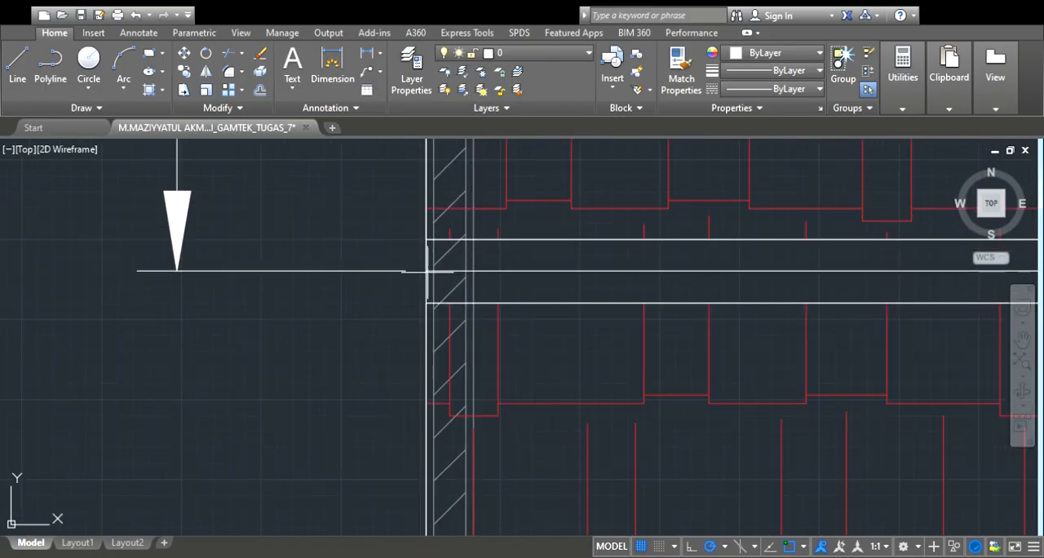
scroll(433, 268, down, 8)
scroll(550, 400, down, 3)
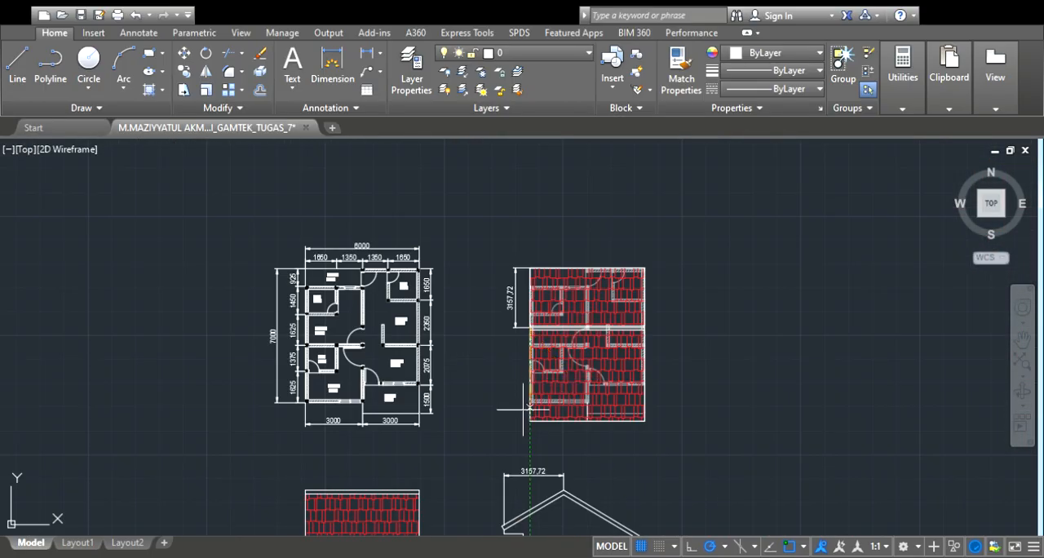
scroll(530, 420, up, 5)
click(548, 437)
scroll(494, 421, down, 2)
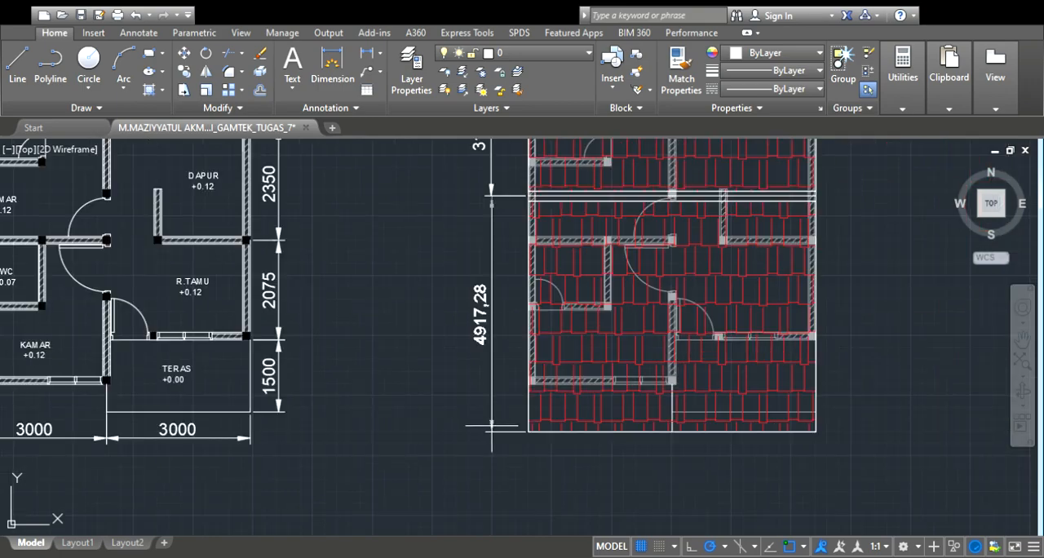
click(490, 191)
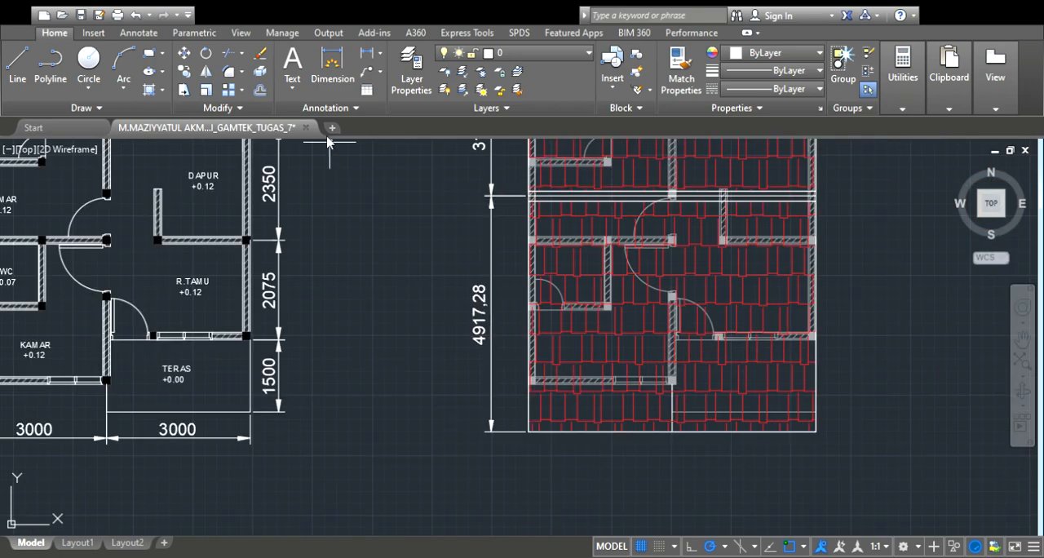
Dimension the roof plan's overall width between its lower corners, placing the dimension line just below the plan
click(529, 432)
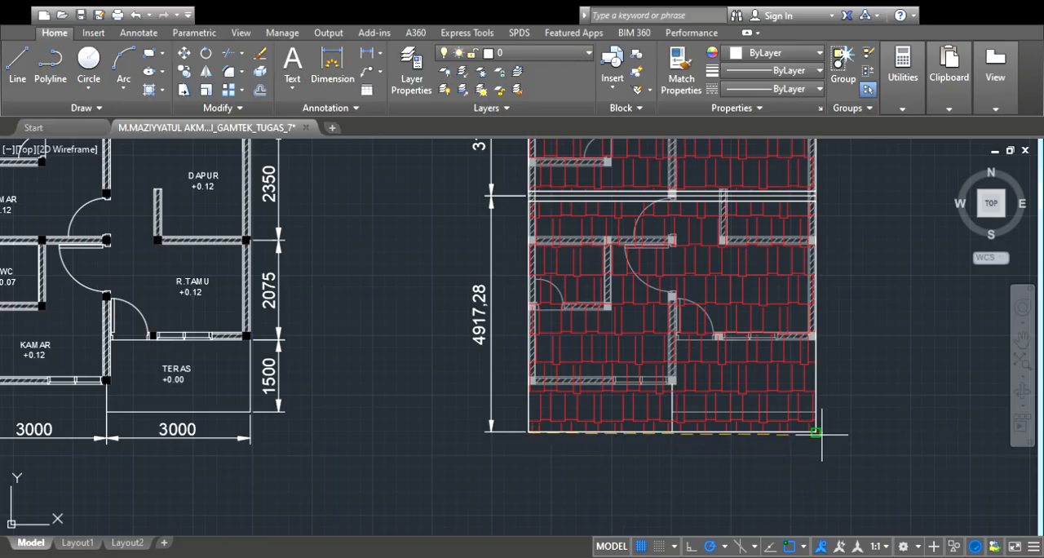
click(816, 430)
scroll(815, 463, down, 2)
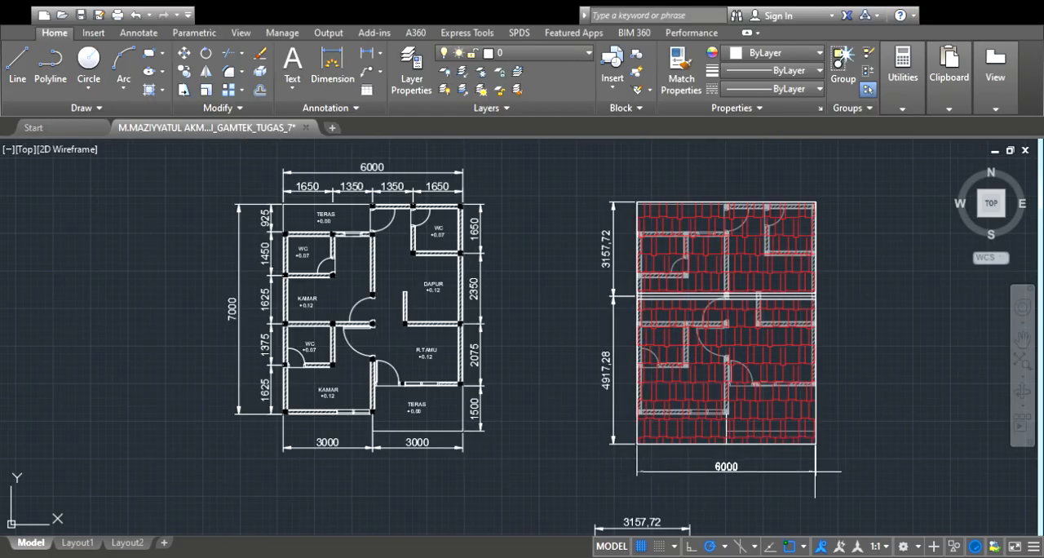
click(814, 466)
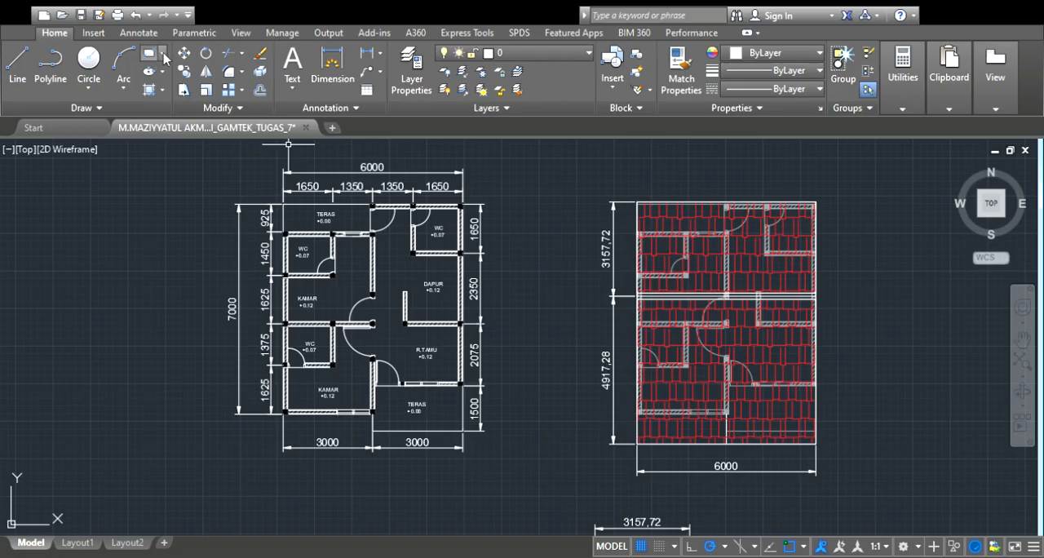
Dimension the roof plan's overall length between its upper and lower right corners, placing the dimension line outside the right edge
click(326, 58)
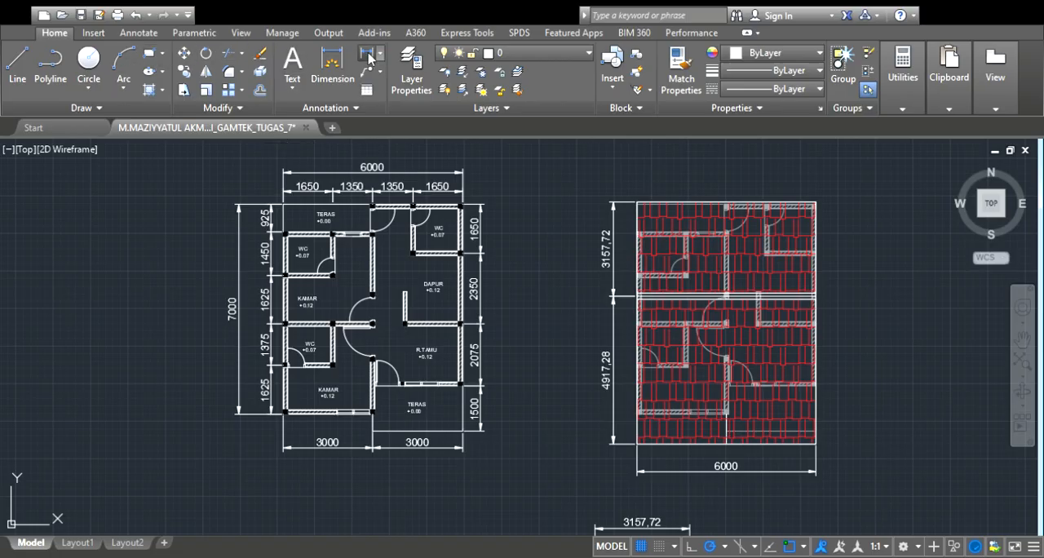
click(817, 202)
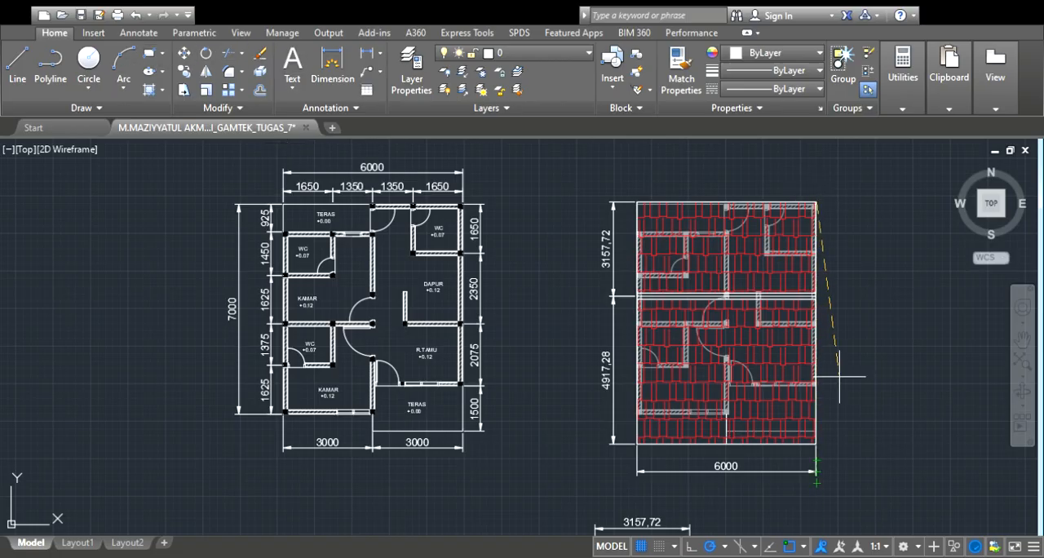
scroll(824, 465, up, 4)
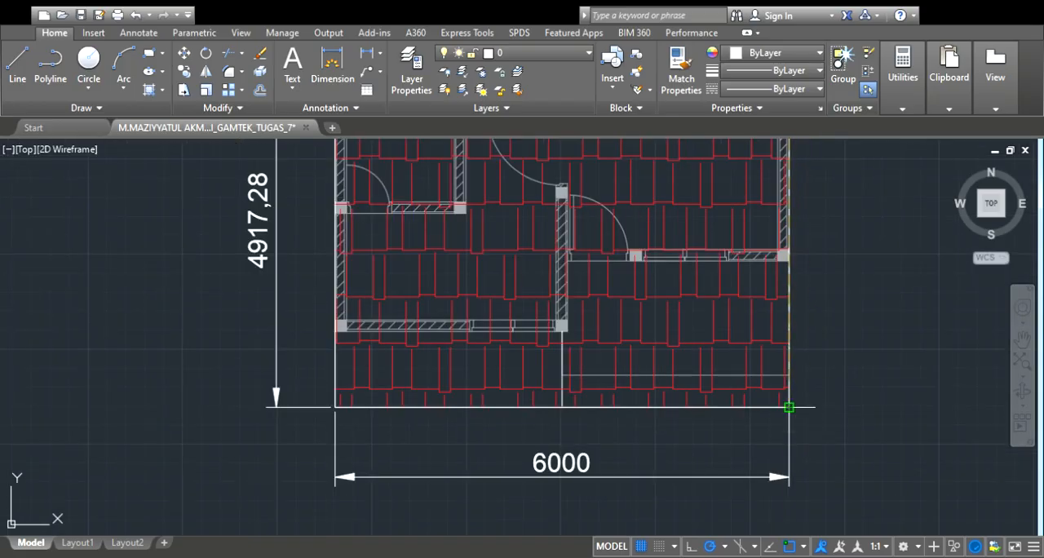
click(789, 406)
scroll(790, 407, down, 4)
click(840, 390)
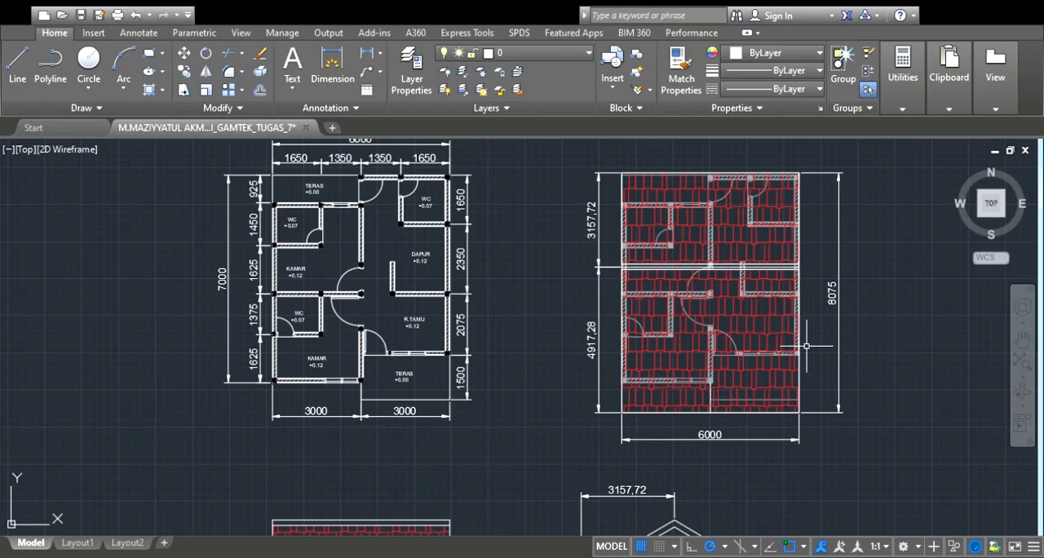
scroll(807, 347, down, 2)
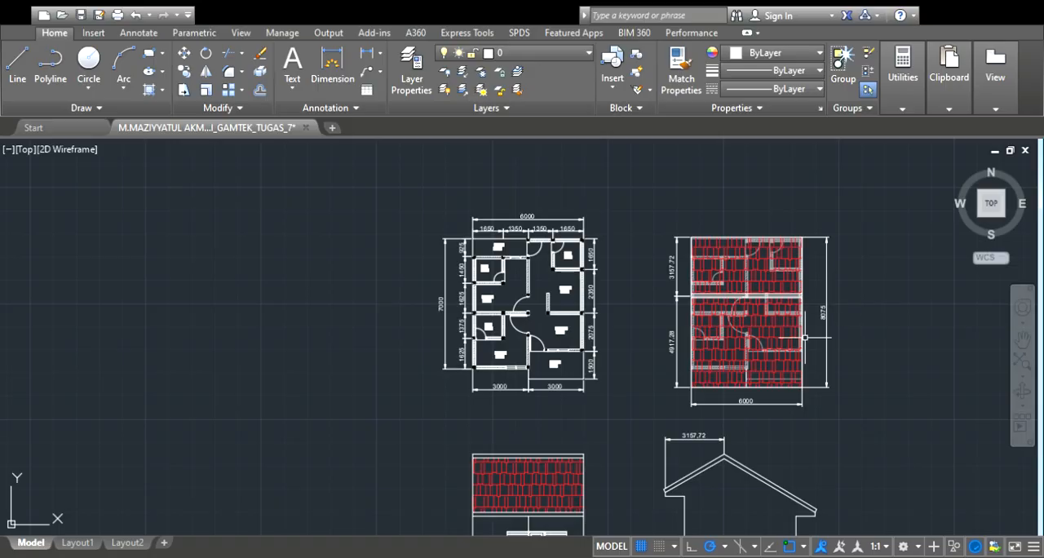
scroll(805, 337, down, 2)
scroll(757, 465, up, 4)
scroll(802, 457, down, 3)
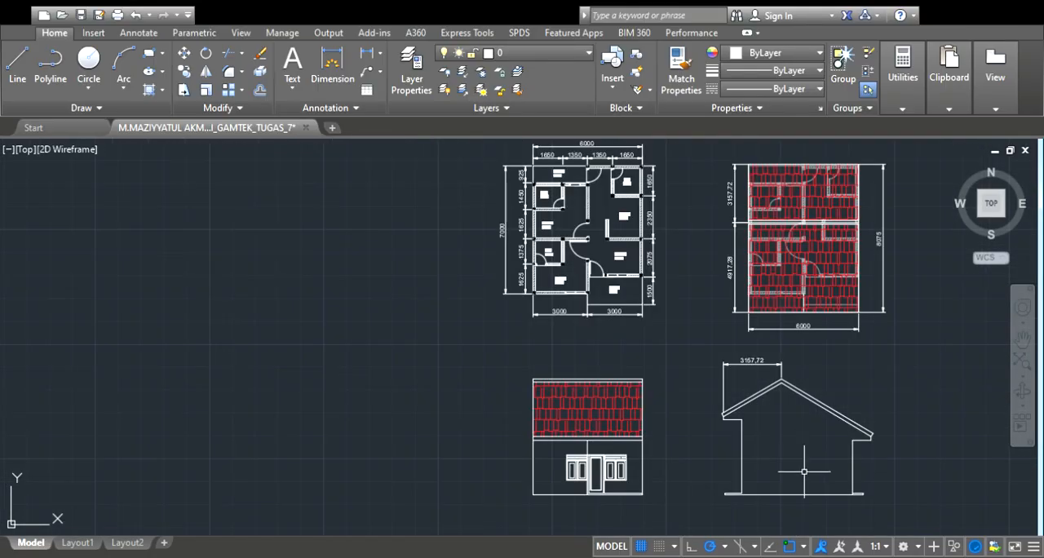
scroll(808, 481, down, 2)
scroll(885, 423, up, 2)
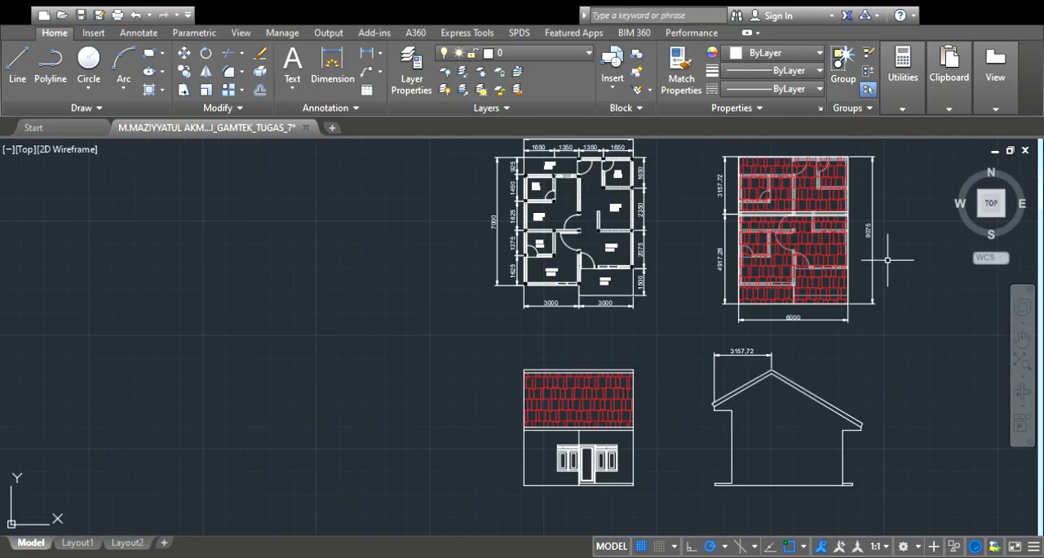